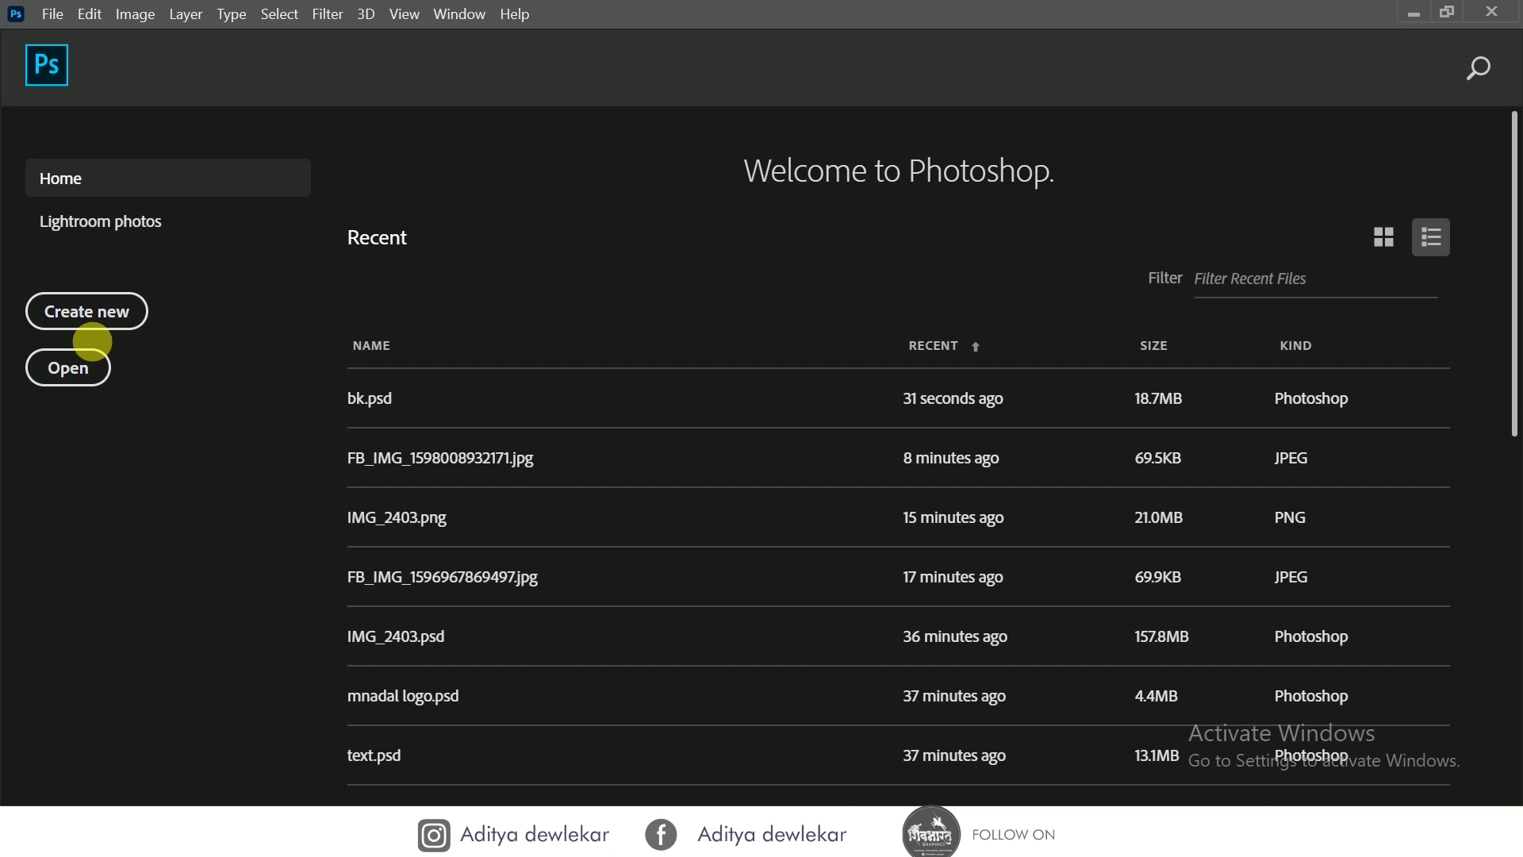
- Open bk.psd from the Recent files list on the Home screen
{"action": "left_click", "coordinate": [418, 397]}
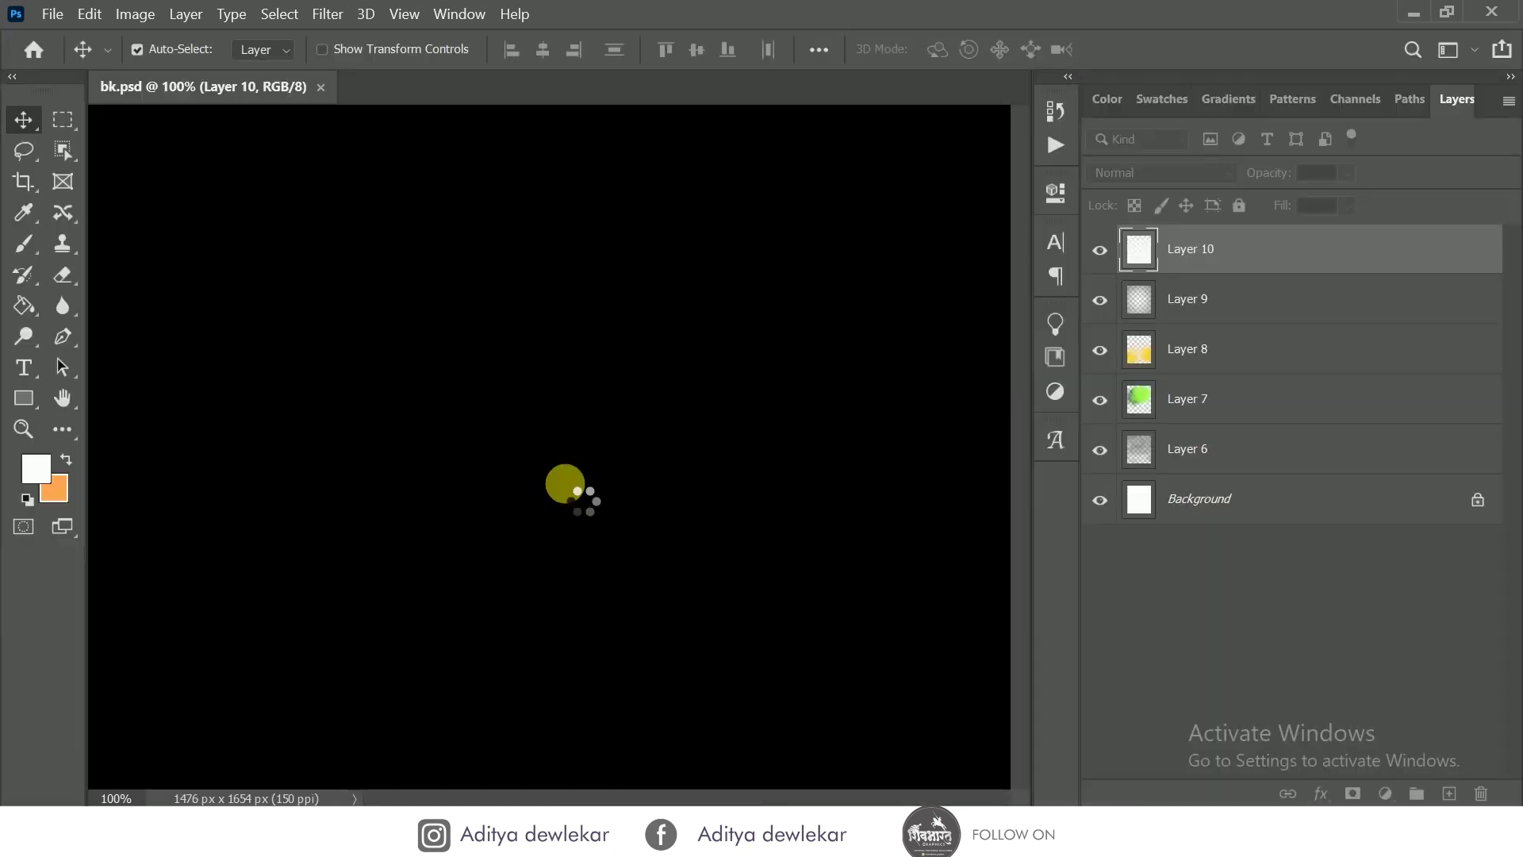
- Open the IMG_2403 idol photo and drag its layer into the bk.psd banner
{"action": "left_click", "coordinate": [53, 13]}
{"action": "key", "text": "Escape"}
{"action": "key", "text": "ctrl+o"}
{"action": "left_click", "coordinate": [411, 362]}
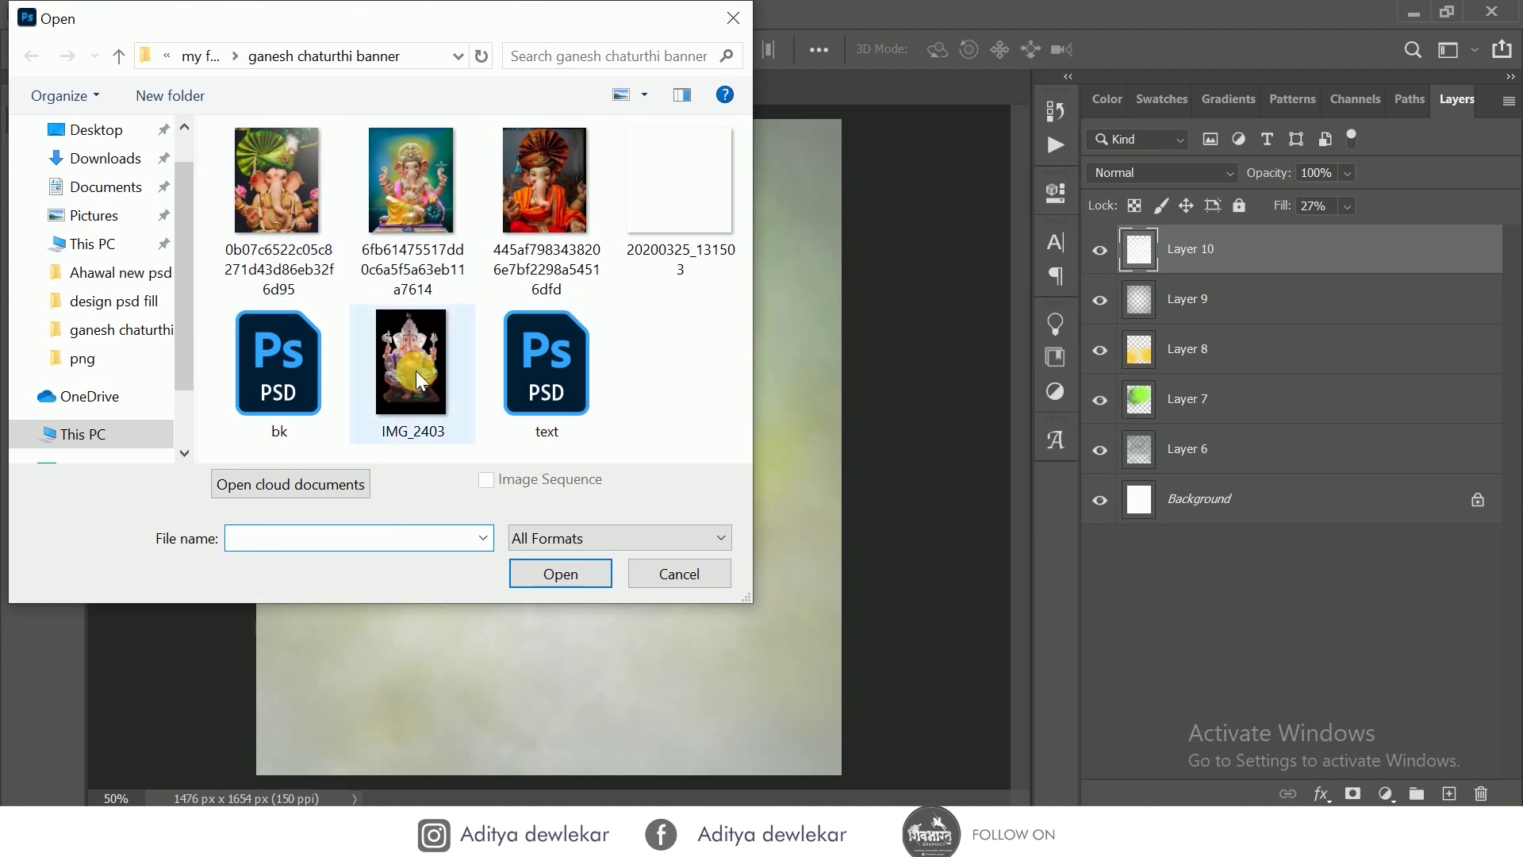
{"action": "left_click", "coordinate": [545, 571]}
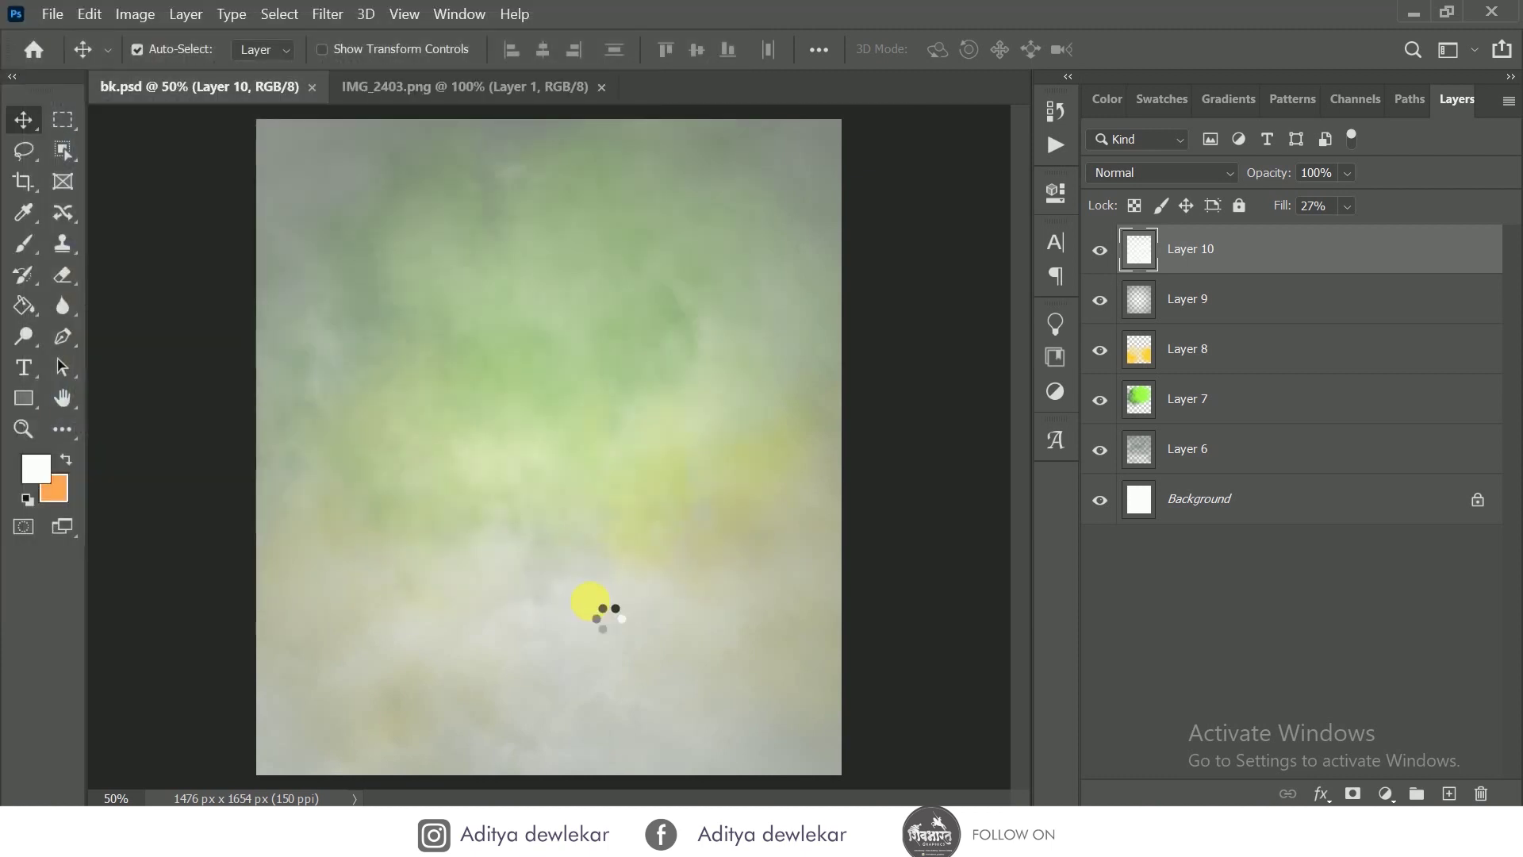
{"action": "left_click_drag", "start_coordinate": [349, 293], "coordinate": [521, 593]}
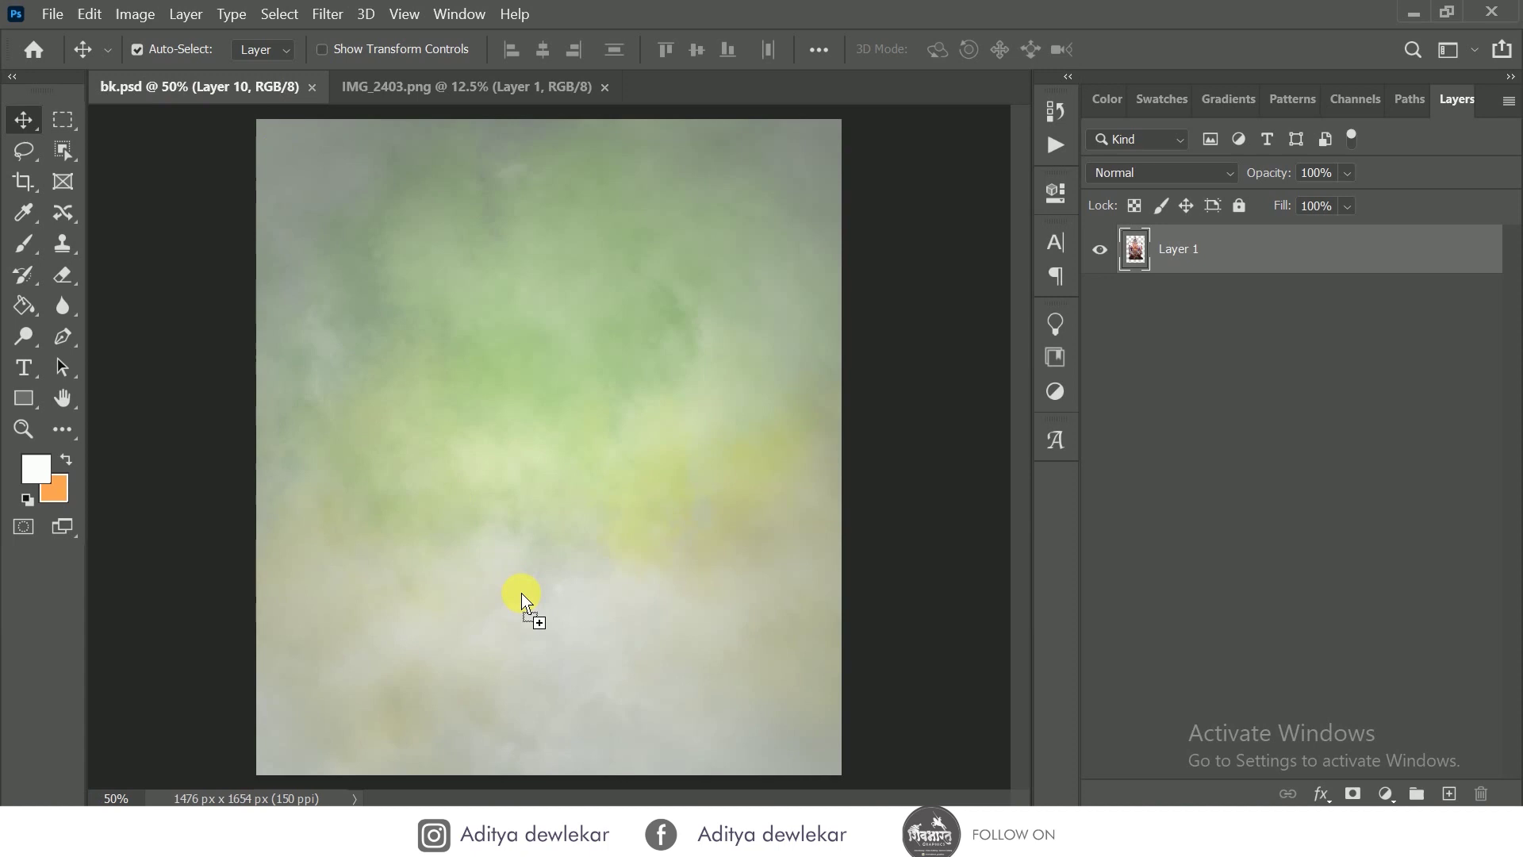
- Scale the idol down to about 26% and position it on the left
{"action": "key", "text": "ctrl+t"}
{"action": "key", "text": "ctrl+0"}
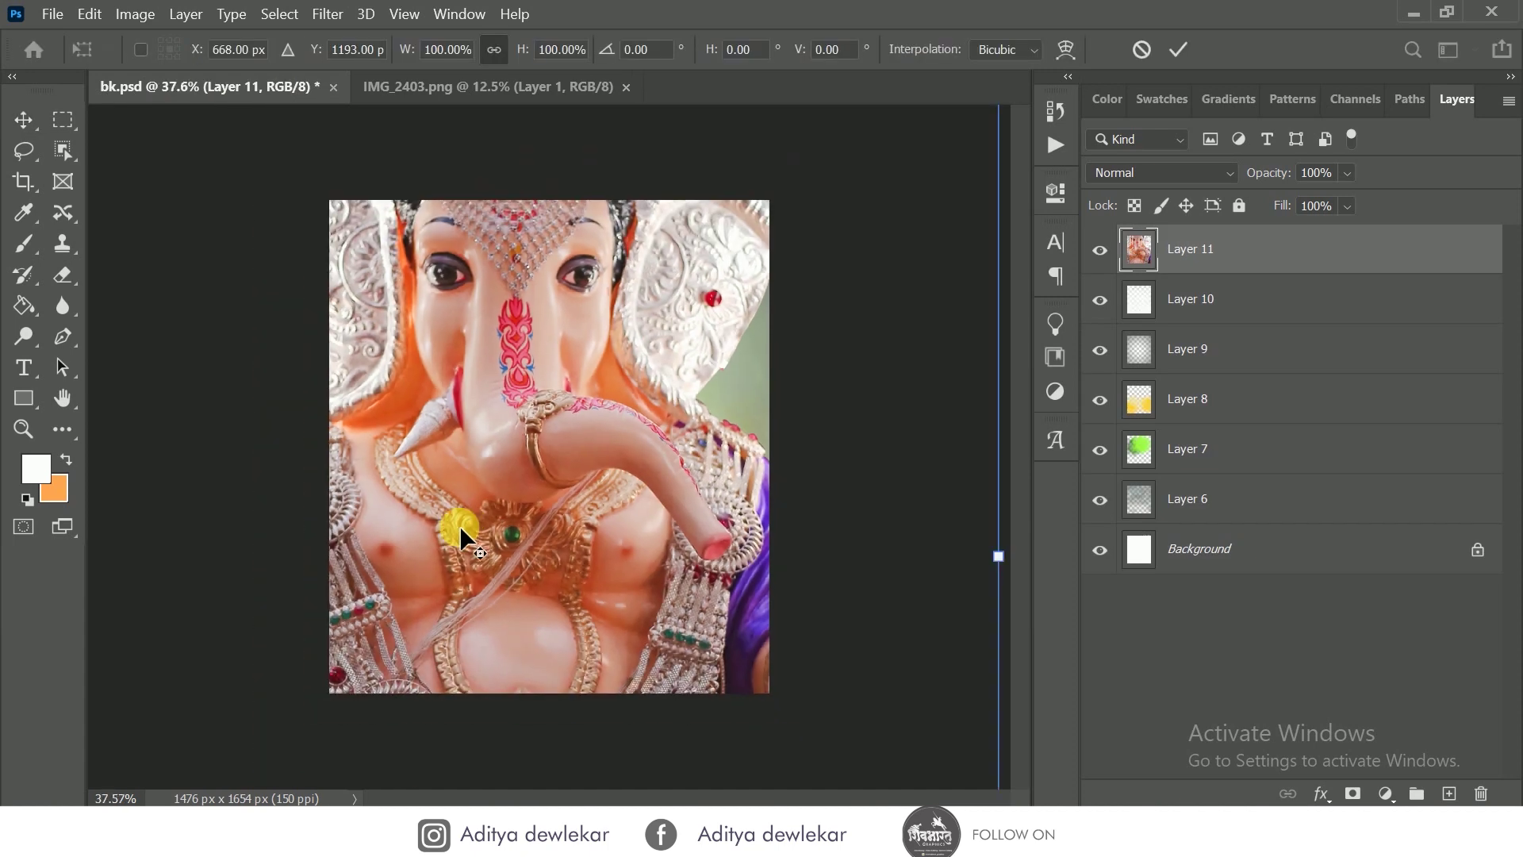
{"action": "mouse_move", "coordinate": [713, 259]}
{"action": "left_mouse_down"}
{"action": "mouse_move", "coordinate": [582, 490]}
{"action": "mouse_move", "coordinate": [536, 445]}
{"action": "left_mouse_up"}
{"action": "scroll", "coordinate": [536, 446], "scroll_direction": "up", "scroll_amount": 5}
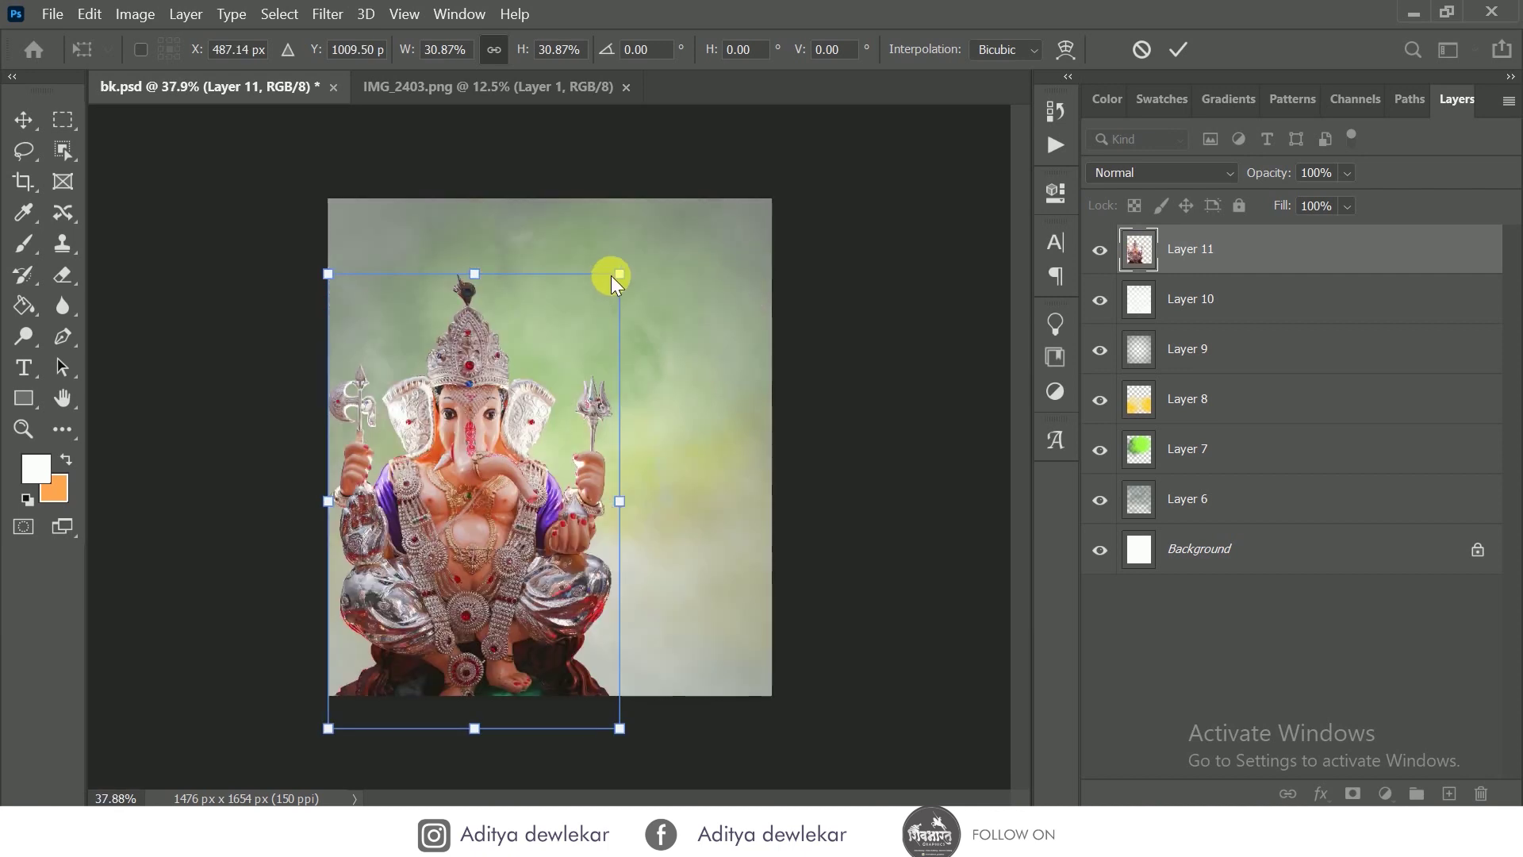
{"action": "left_click_drag", "start_coordinate": [644, 284], "coordinate": [598, 339]}
{"action": "left_click_drag", "start_coordinate": [497, 468], "coordinate": [506, 398]}
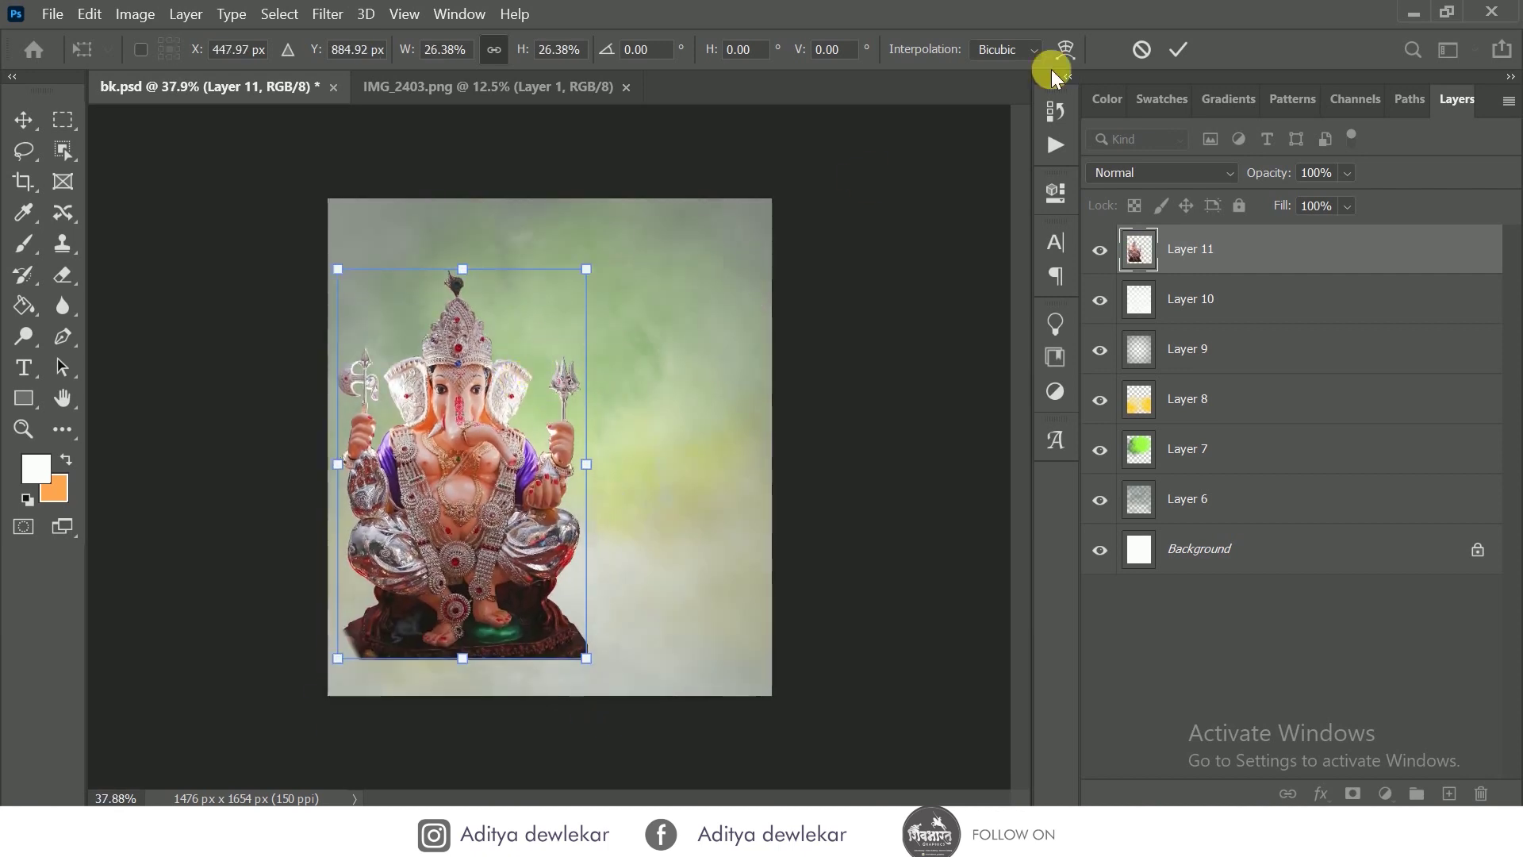
{"action": "key", "text": "Return"}
- Erase the idol's base with a smaller eraser brush so it fades into the backdrop
{"action": "left_click", "coordinate": [63, 275]}
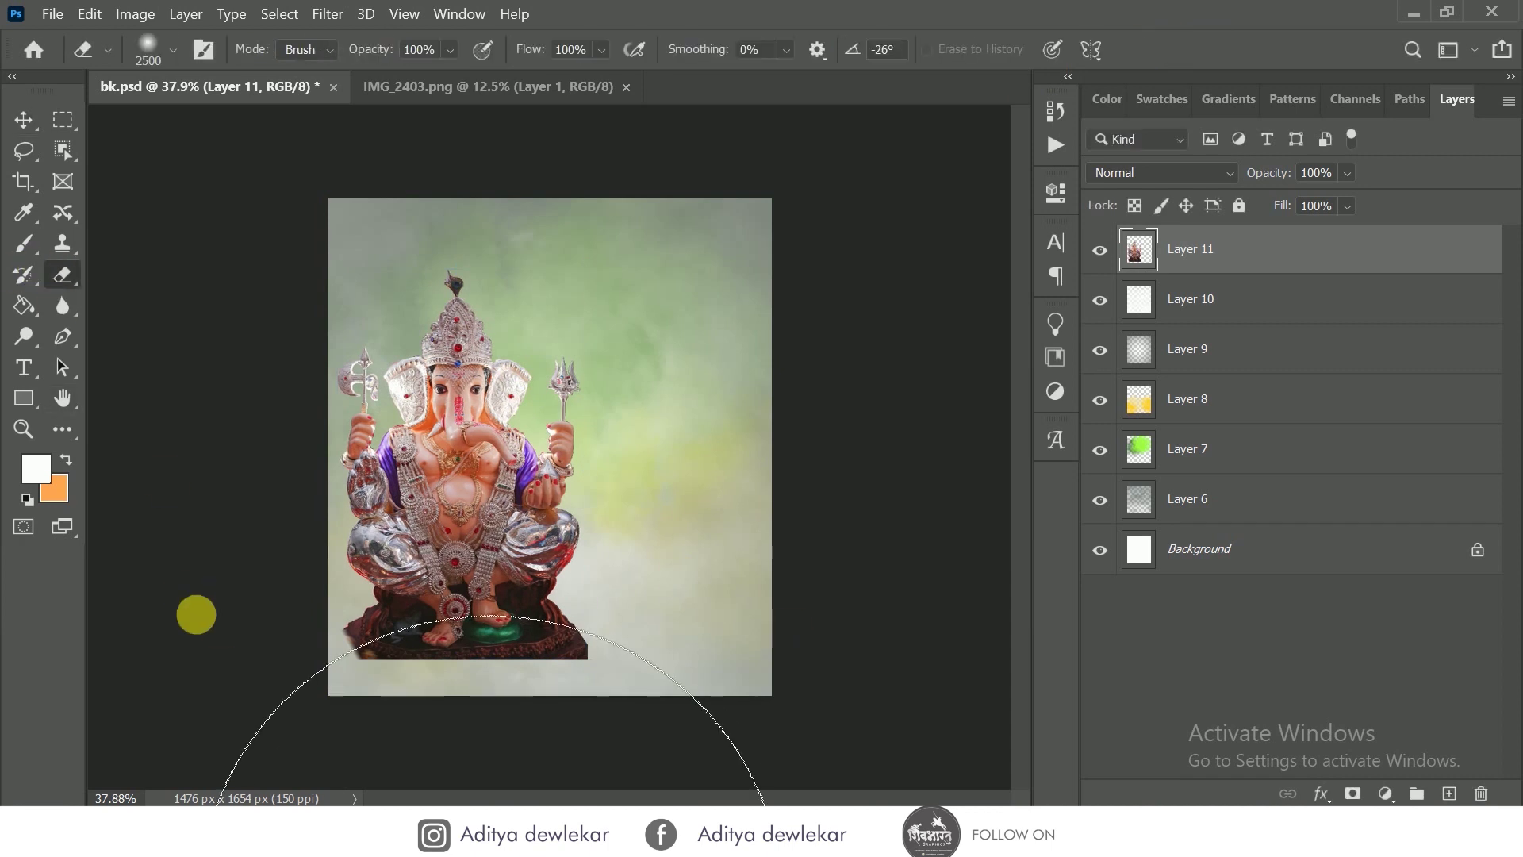
{"action": "key", "text": "bracketleft"}
{"action": "key", "text": "bracketleft"}
{"action": "key", "text": "bracketleft"}
{"action": "key", "text": "bracketleft"}
{"action": "key", "text": "bracketleft"}
{"action": "key", "text": "bracketleft"}
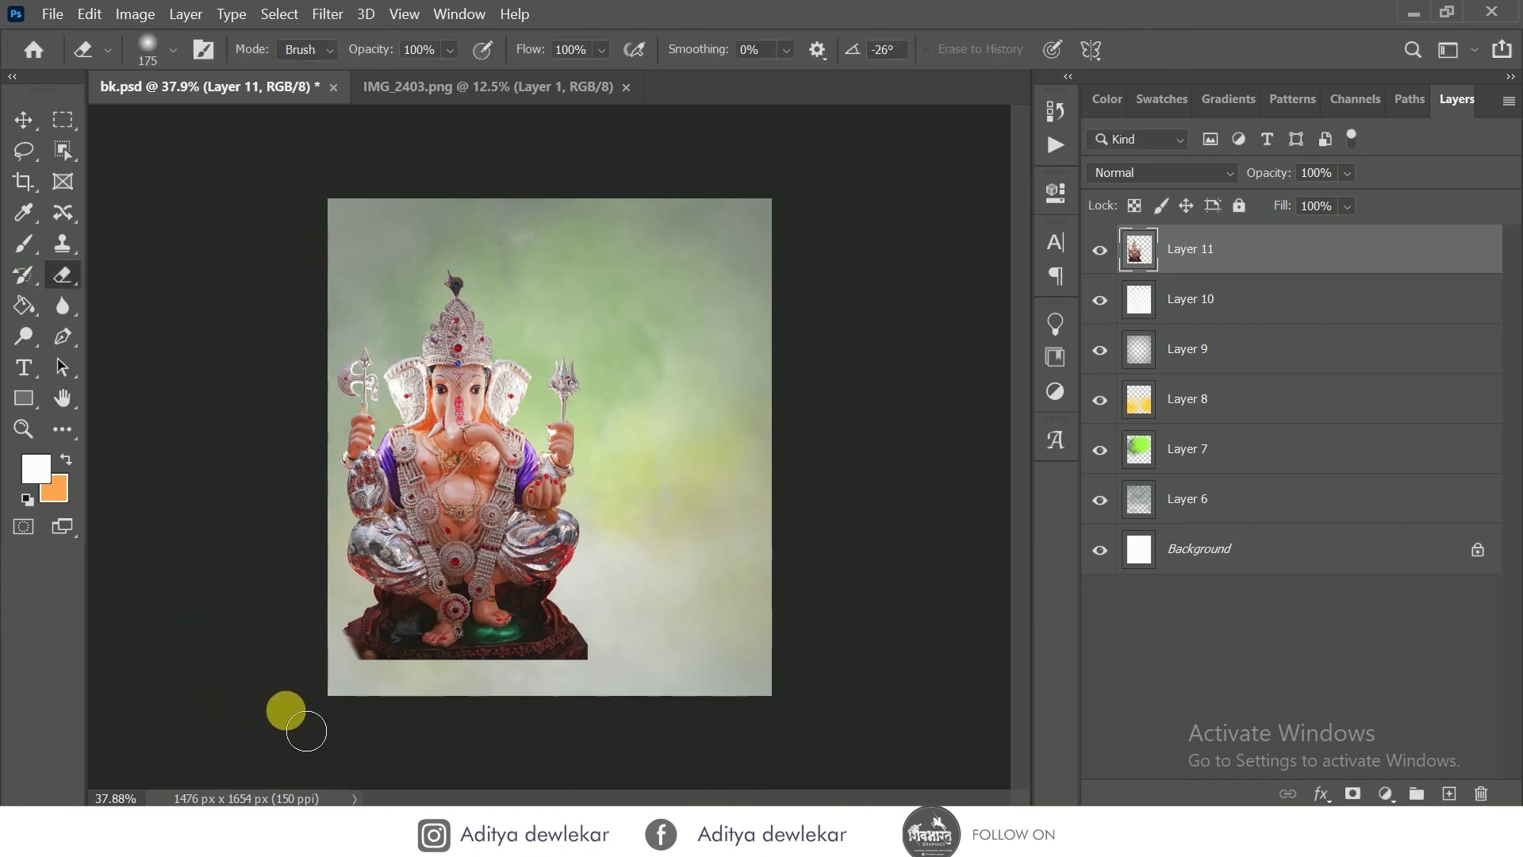
{"action": "mouse_move", "coordinate": [381, 752]}
{"action": "left_mouse_down"}
{"action": "mouse_move", "coordinate": [743, 738]}
{"action": "mouse_move", "coordinate": [381, 749]}
{"action": "left_mouse_up"}
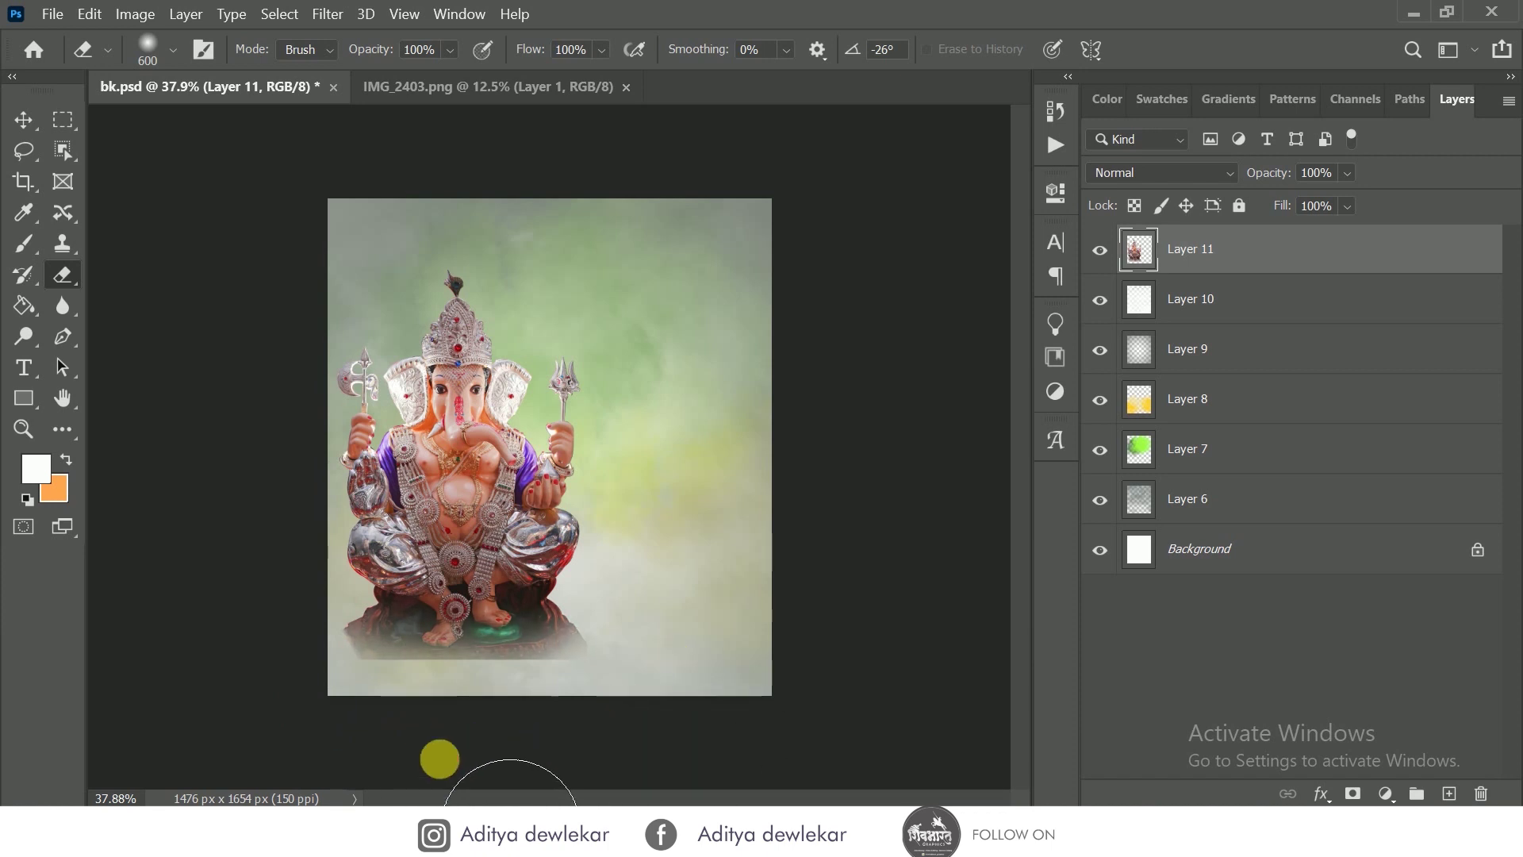
- Move the idol down and to the left toward the canvas bottom
{"action": "left_click", "coordinate": [30, 131]}
{"action": "mouse_move", "coordinate": [479, 433]}
{"action": "left_mouse_down"}
{"action": "mouse_move", "coordinate": [470, 474]}
{"action": "mouse_move", "coordinate": [493, 485]}
{"action": "left_mouse_up"}
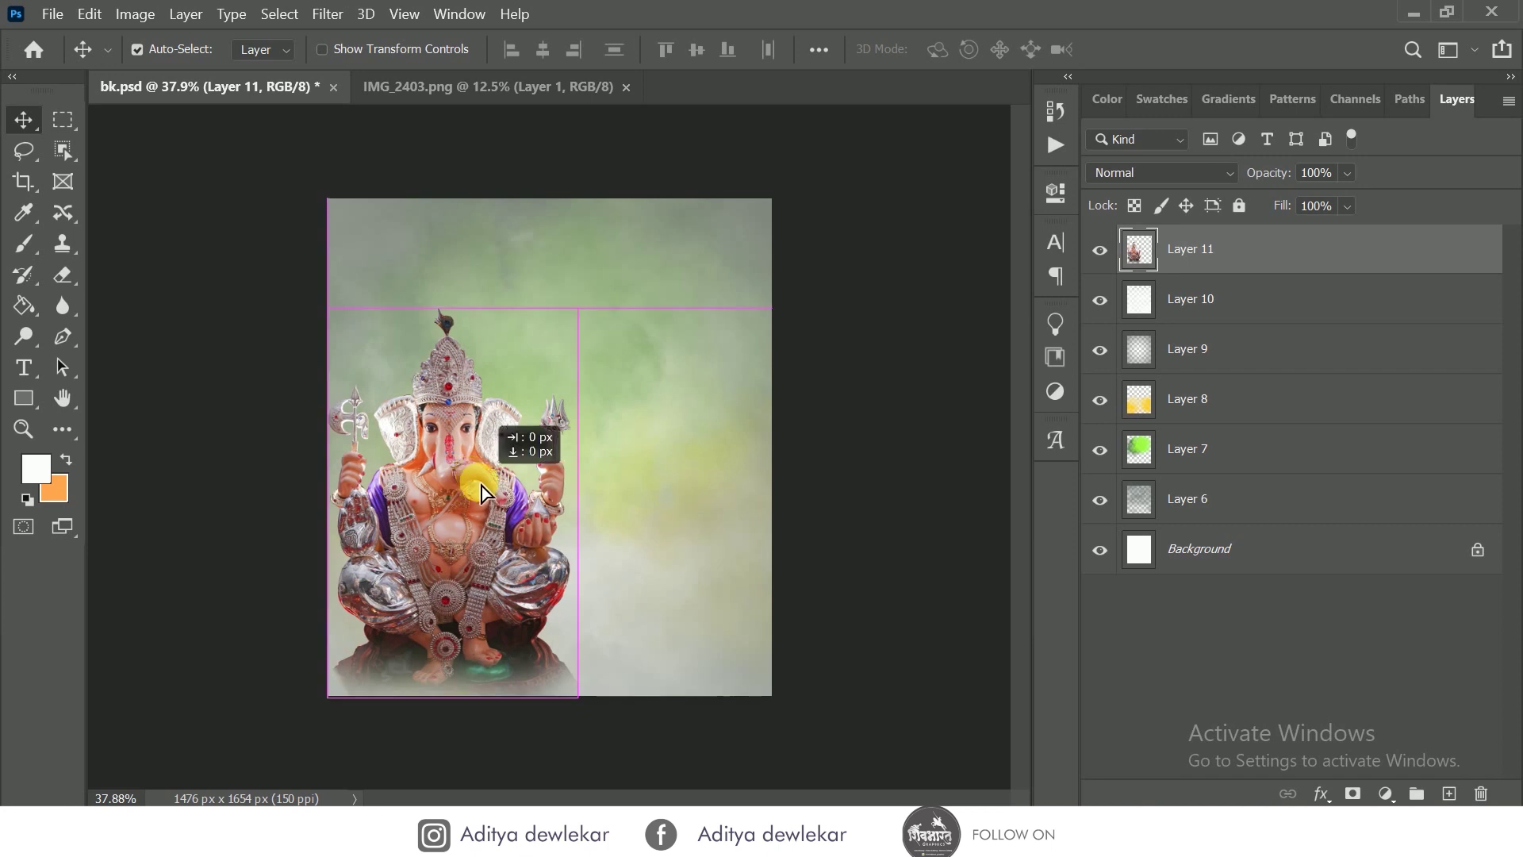
{"action": "left_click", "coordinate": [25, 247]}
{"action": "left_click", "coordinate": [30, 333]}
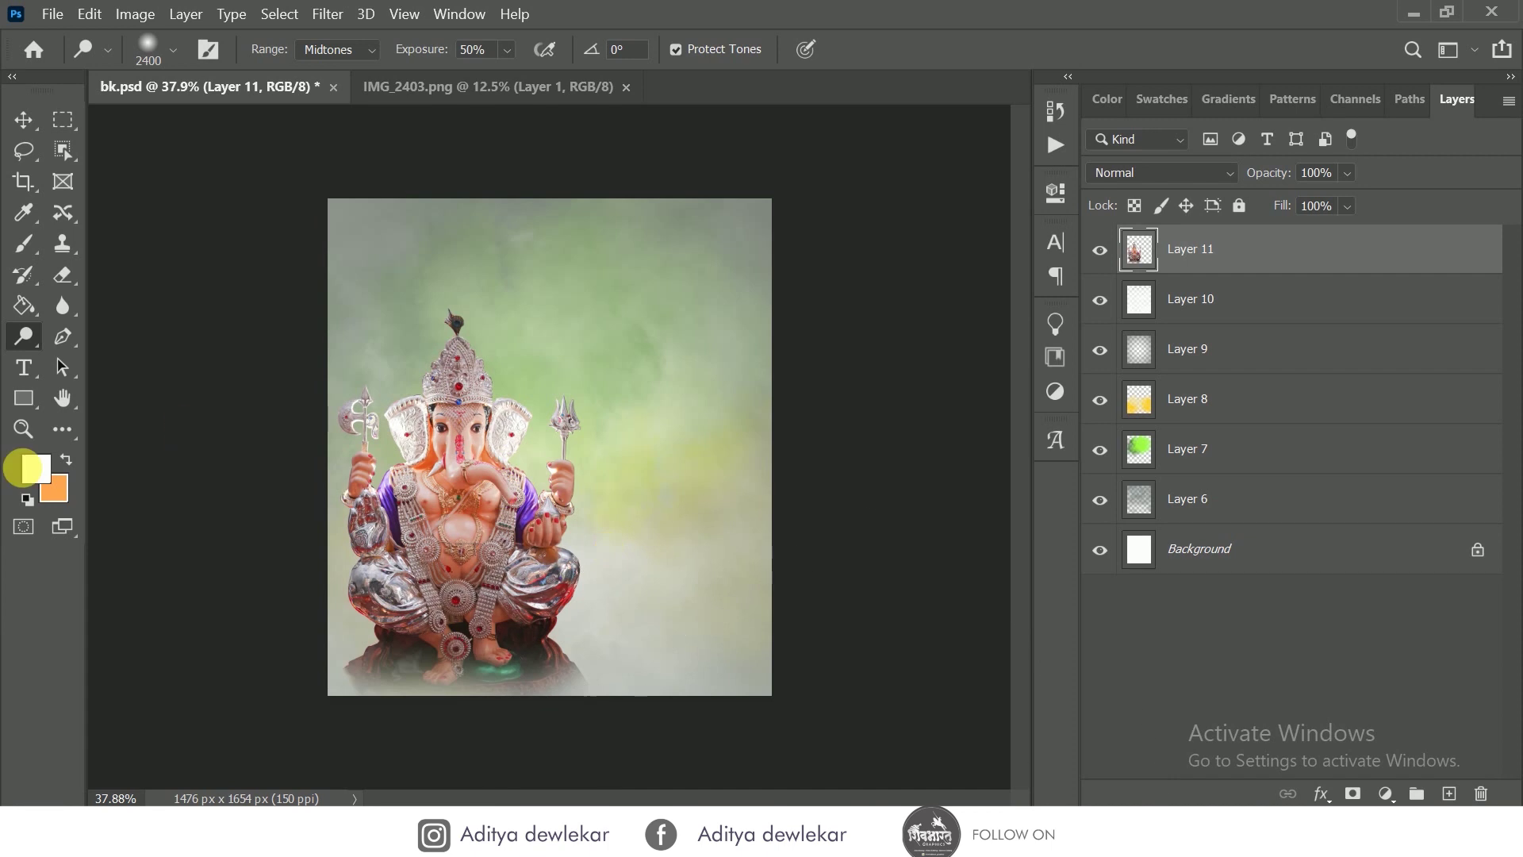
{"action": "left_click", "coordinate": [20, 119]}
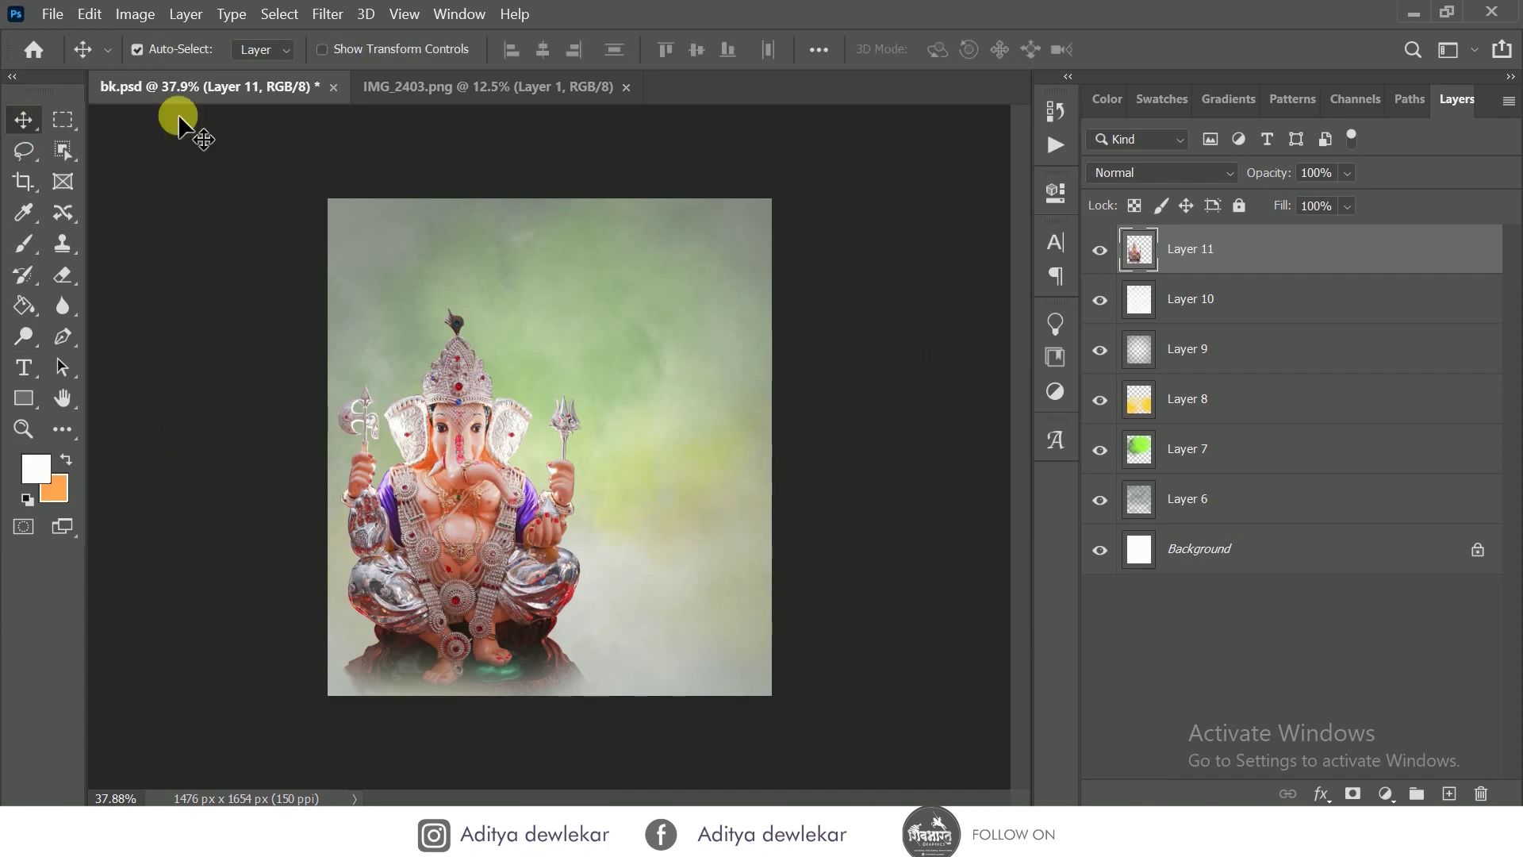
{"action": "left_click", "coordinate": [52, 12]}
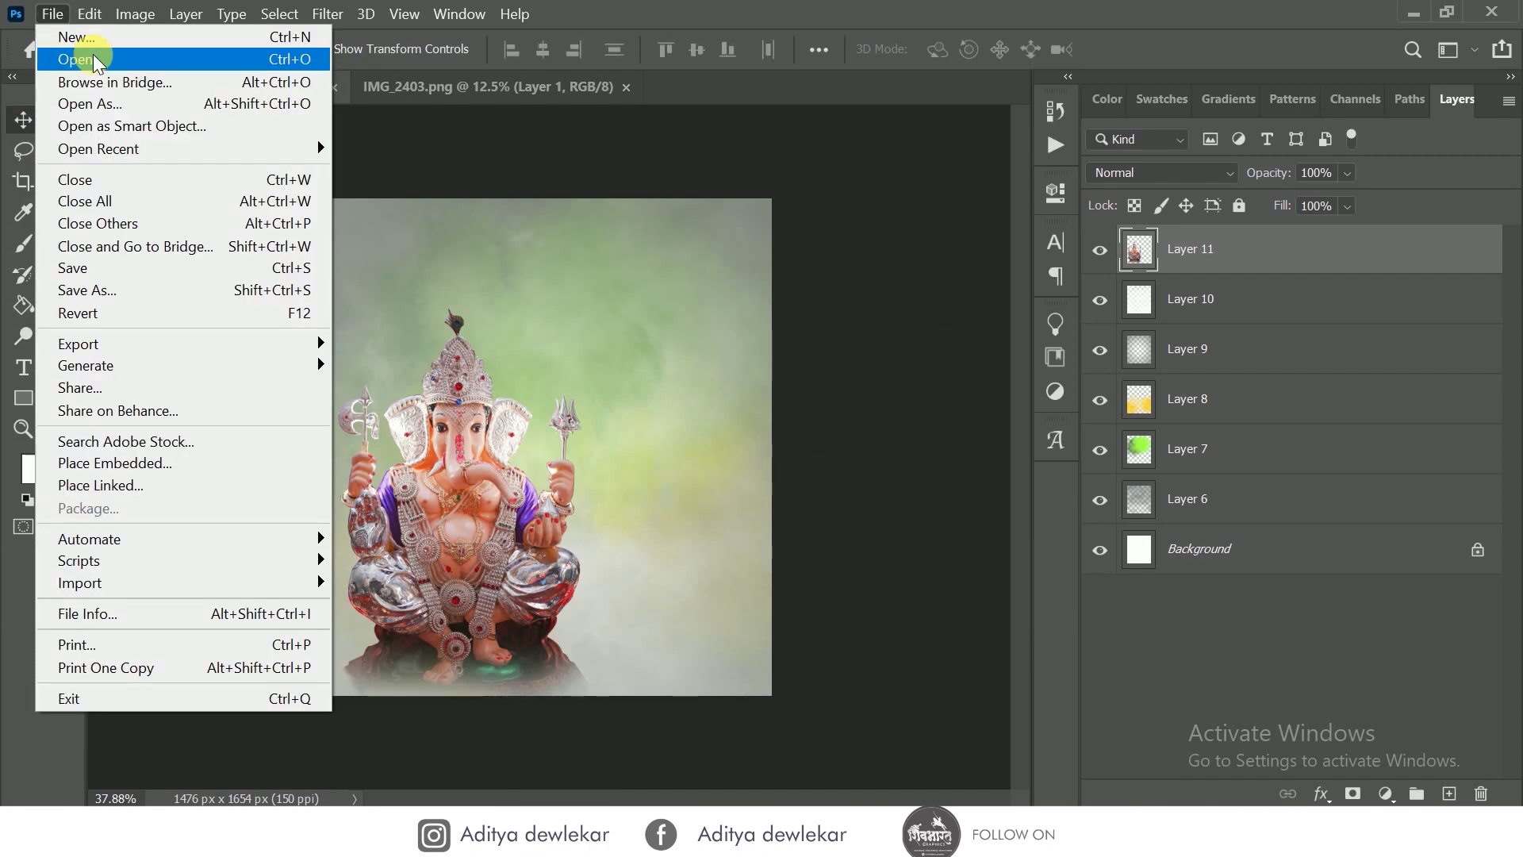
- Browse the design materal folder for the temple image, then close the file dialog
{"action": "left_click", "coordinate": [83, 57]}
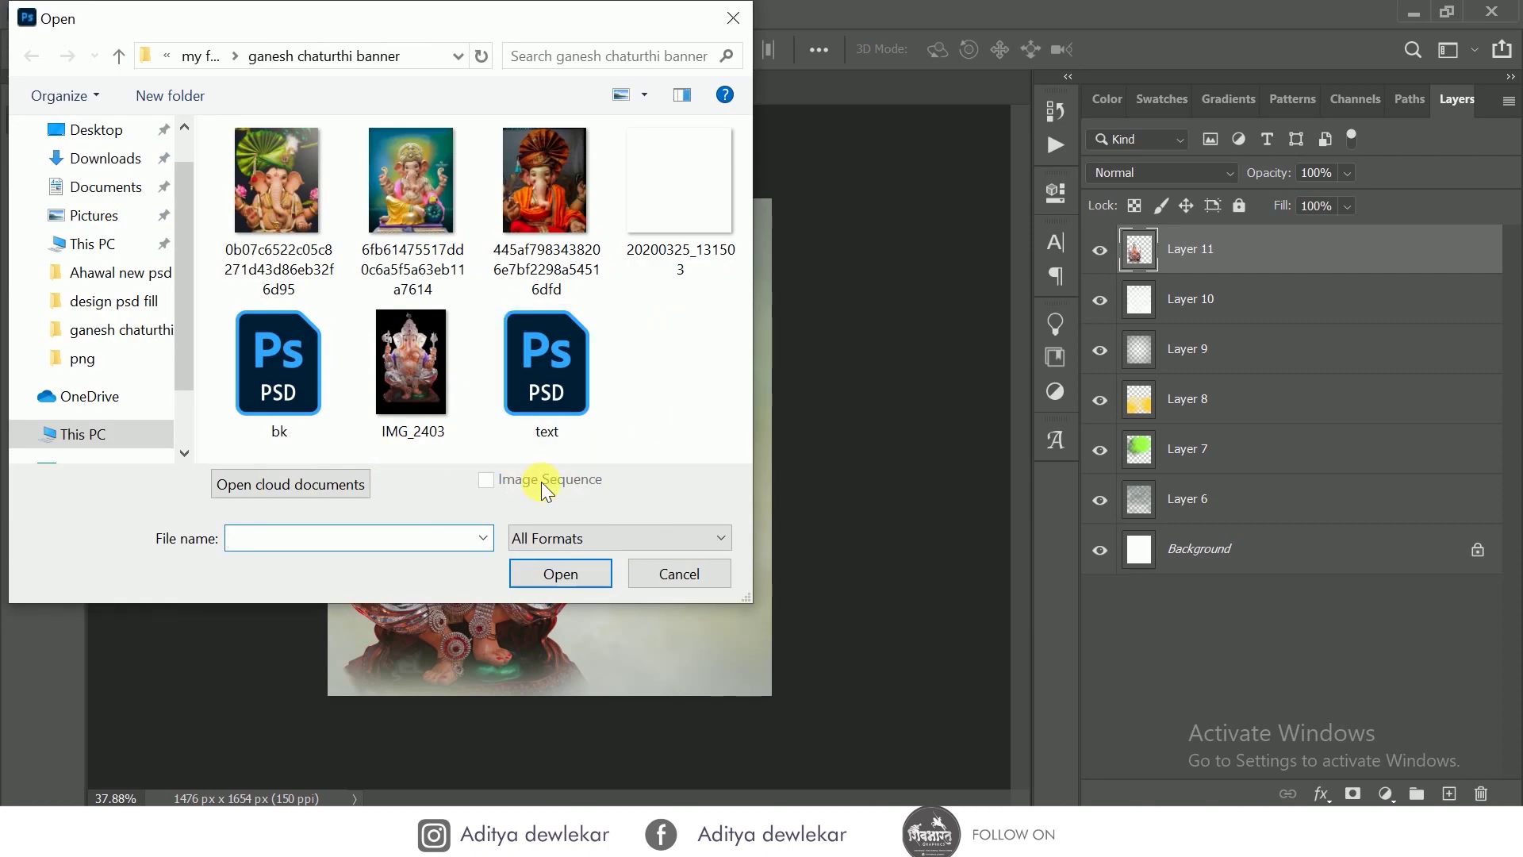
{"action": "left_click", "coordinate": [196, 56]}
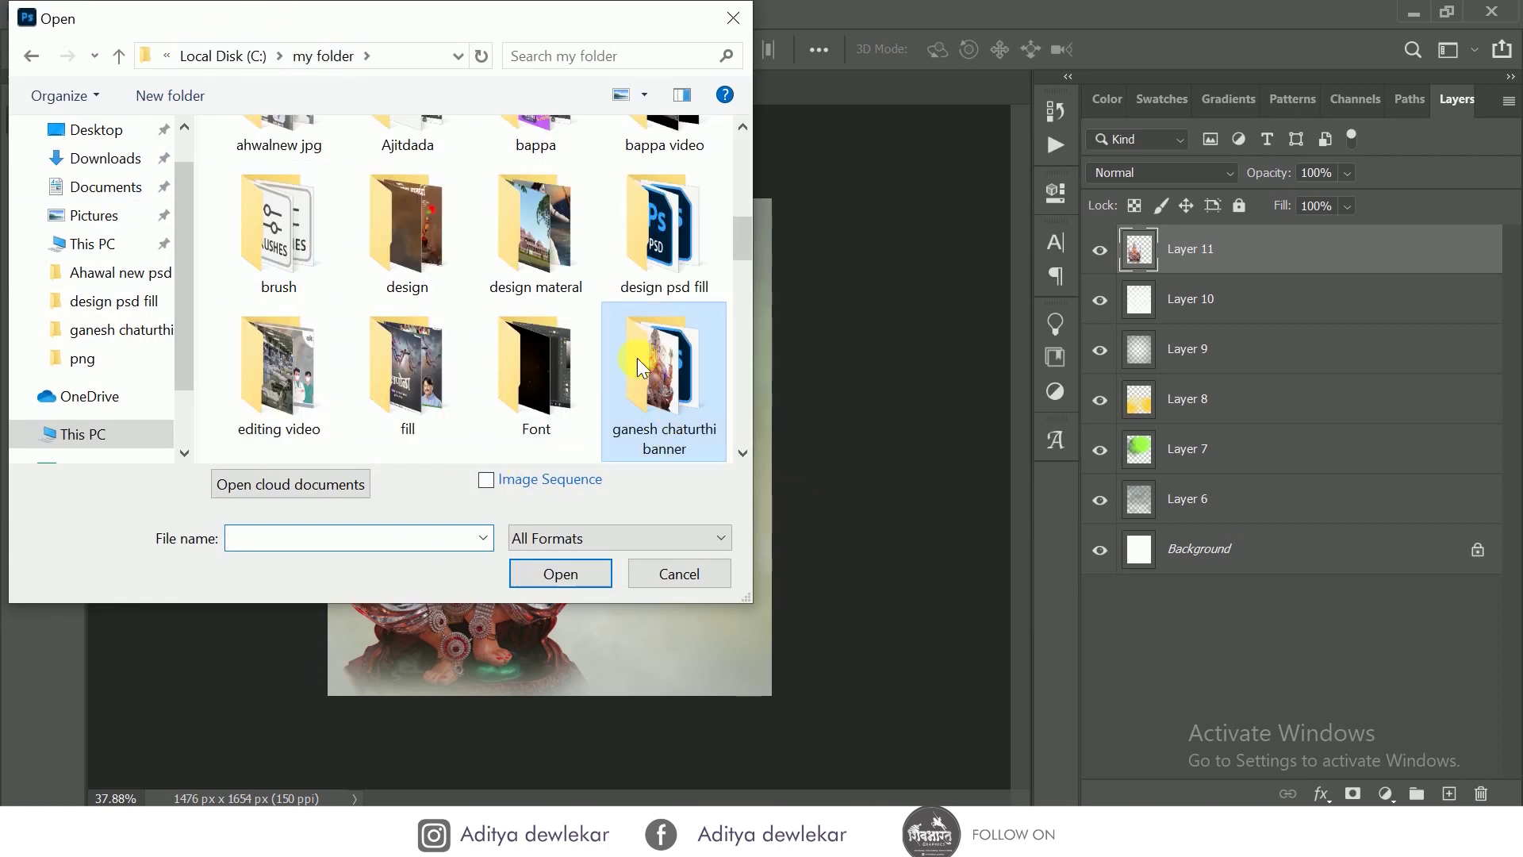
{"action": "double_click", "coordinate": [571, 257]}
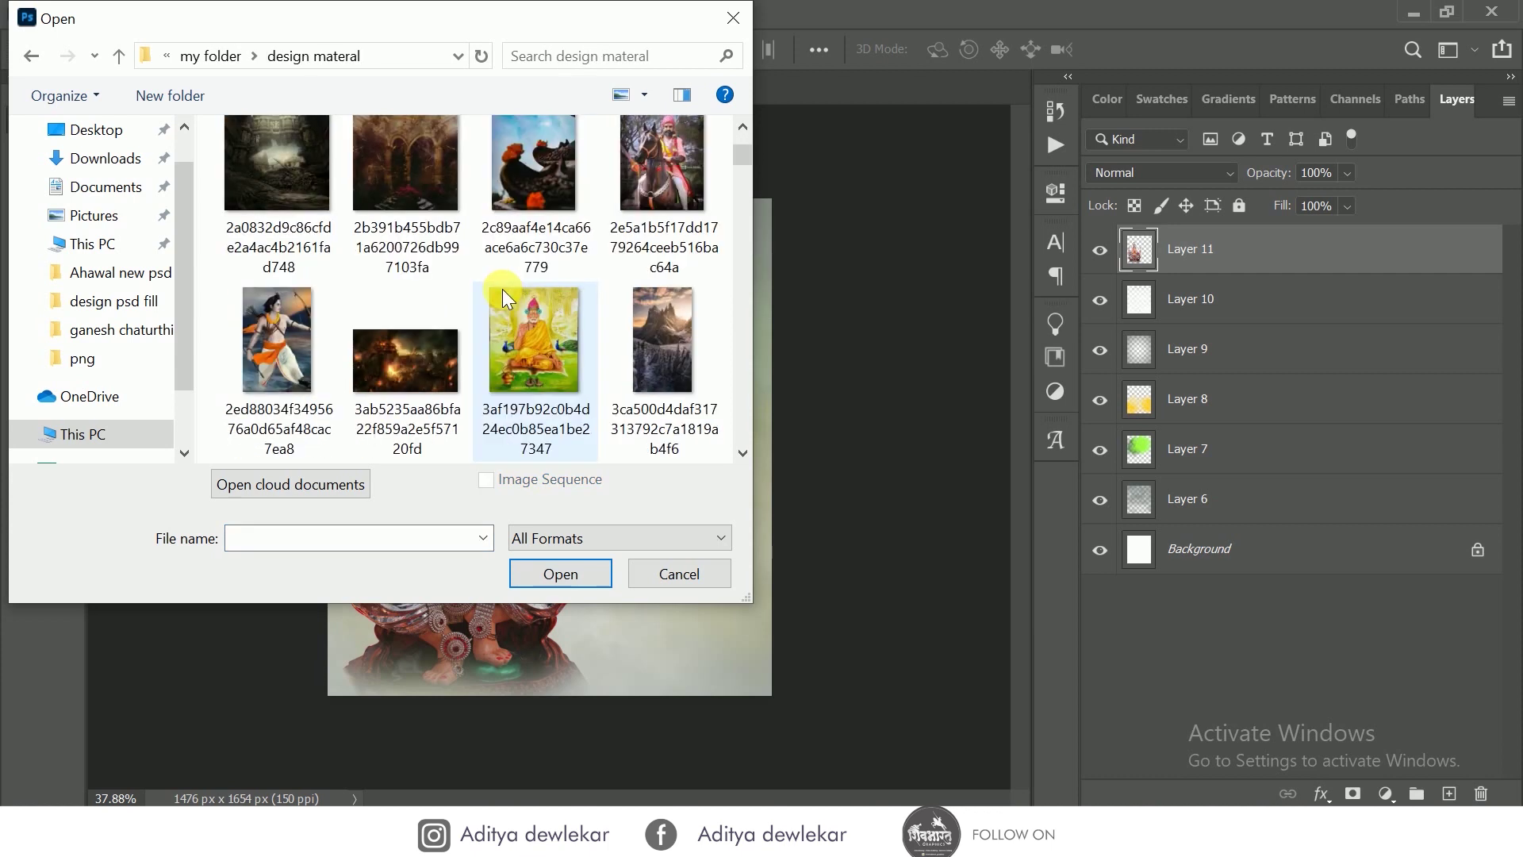
{"action": "scroll", "coordinate": [502, 288], "scroll_direction": "down", "scroll_amount": 3}
{"action": "scroll", "coordinate": [502, 289], "scroll_direction": "down", "scroll_amount": 2}
{"action": "scroll", "coordinate": [503, 289], "scroll_direction": "down", "scroll_amount": 2}
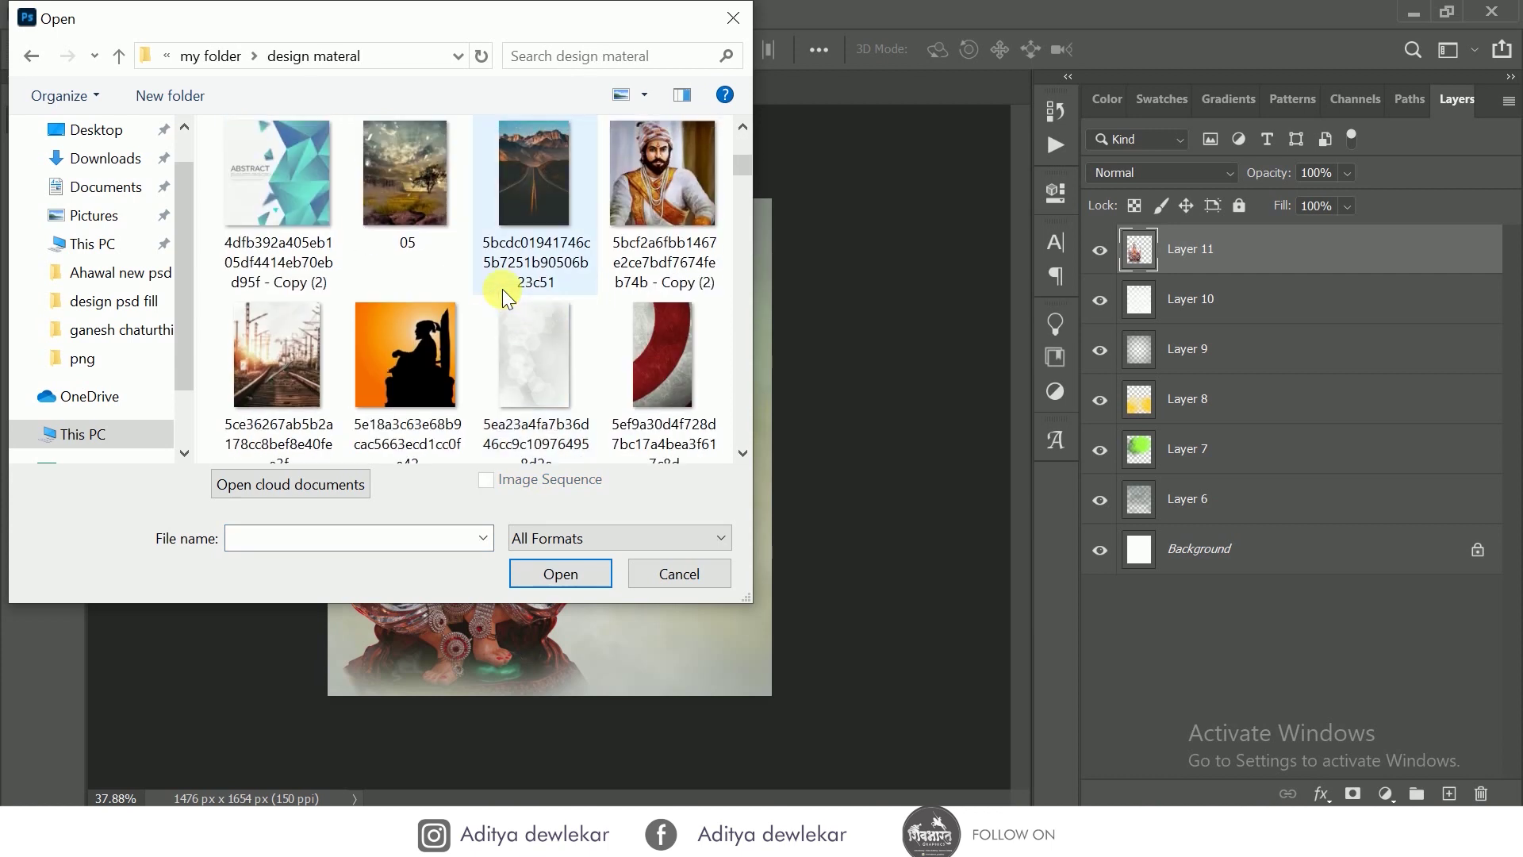
{"action": "scroll", "coordinate": [502, 289], "scroll_direction": "up", "scroll_amount": 3}
{"action": "key", "text": "Escape"}
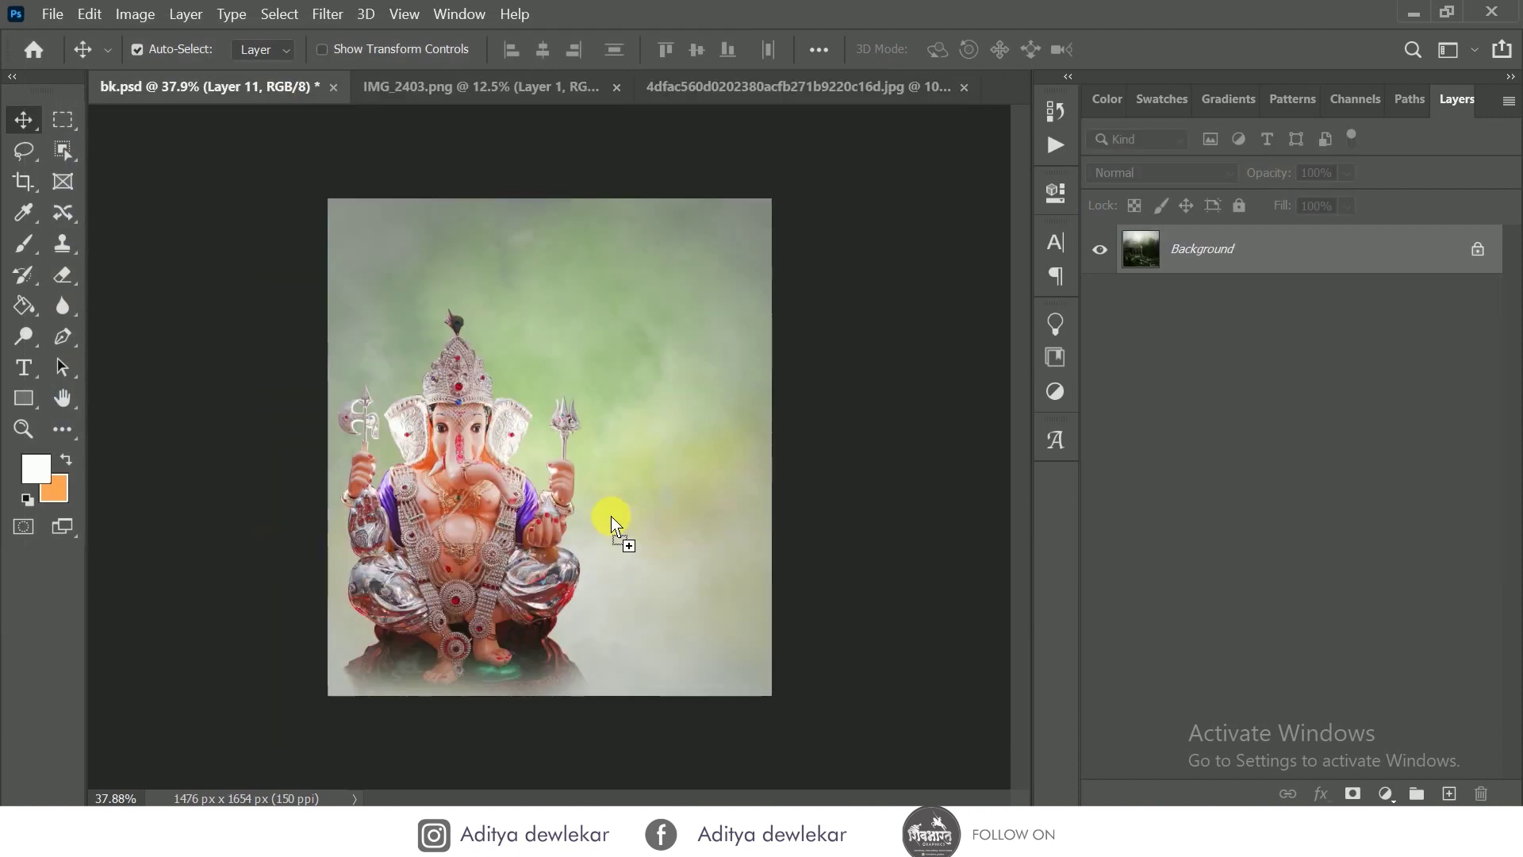
- Drag the misty temple photo into the banner and enlarge it to cover the canvas
{"action": "left_click_drag", "start_coordinate": [279, 103], "coordinate": [528, 456]}
{"action": "key", "text": "ctrl+t"}
{"action": "left_click_drag", "start_coordinate": [414, 333], "coordinate": [274, 193]}
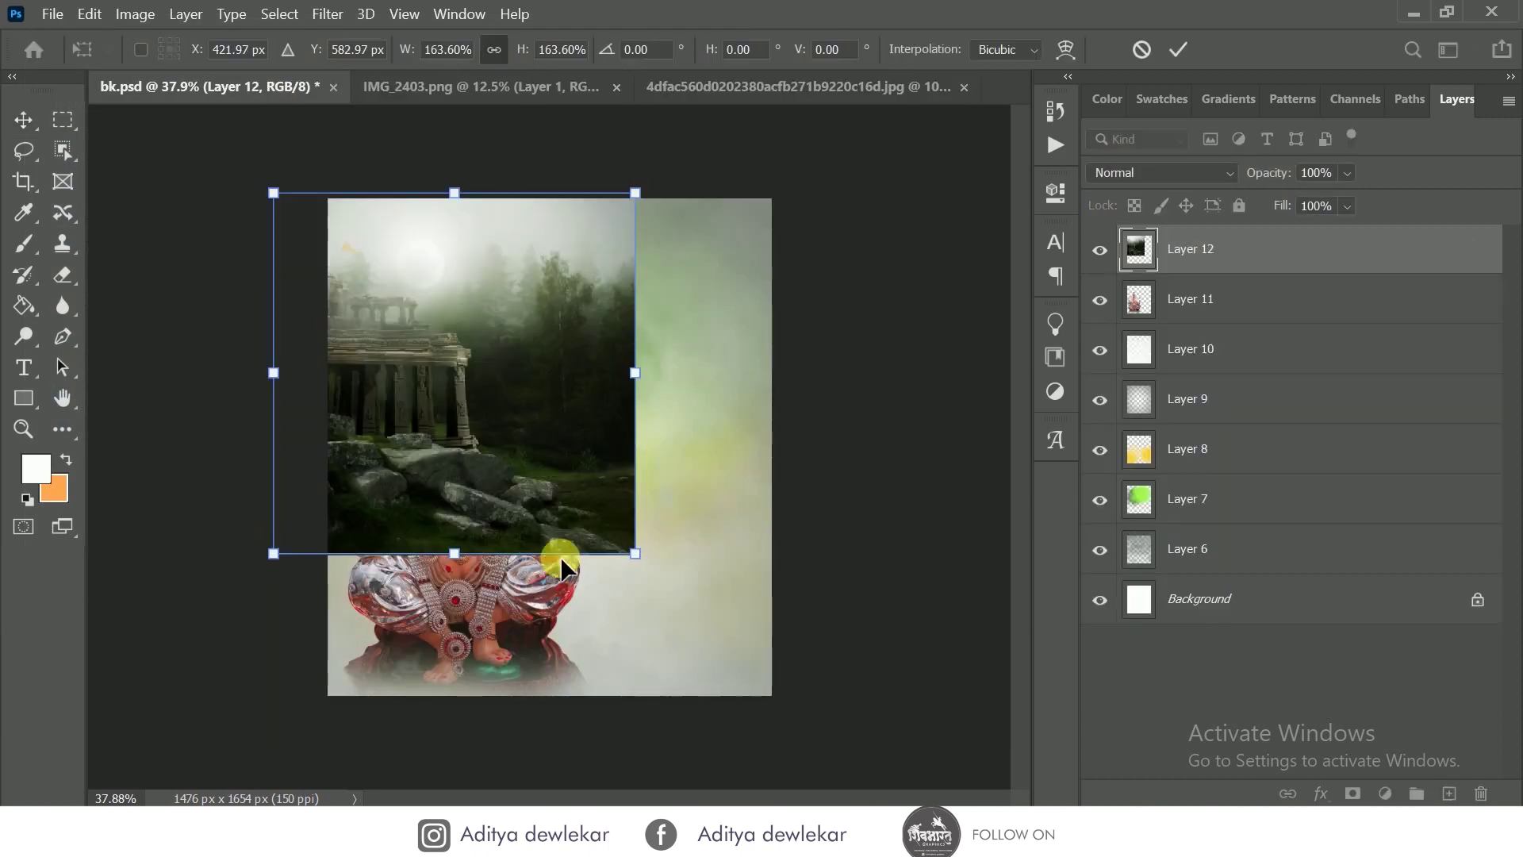
{"action": "left_click_drag", "start_coordinate": [636, 553], "coordinate": [850, 758]}
{"action": "left_click_drag", "start_coordinate": [713, 690], "coordinate": [748, 730]}
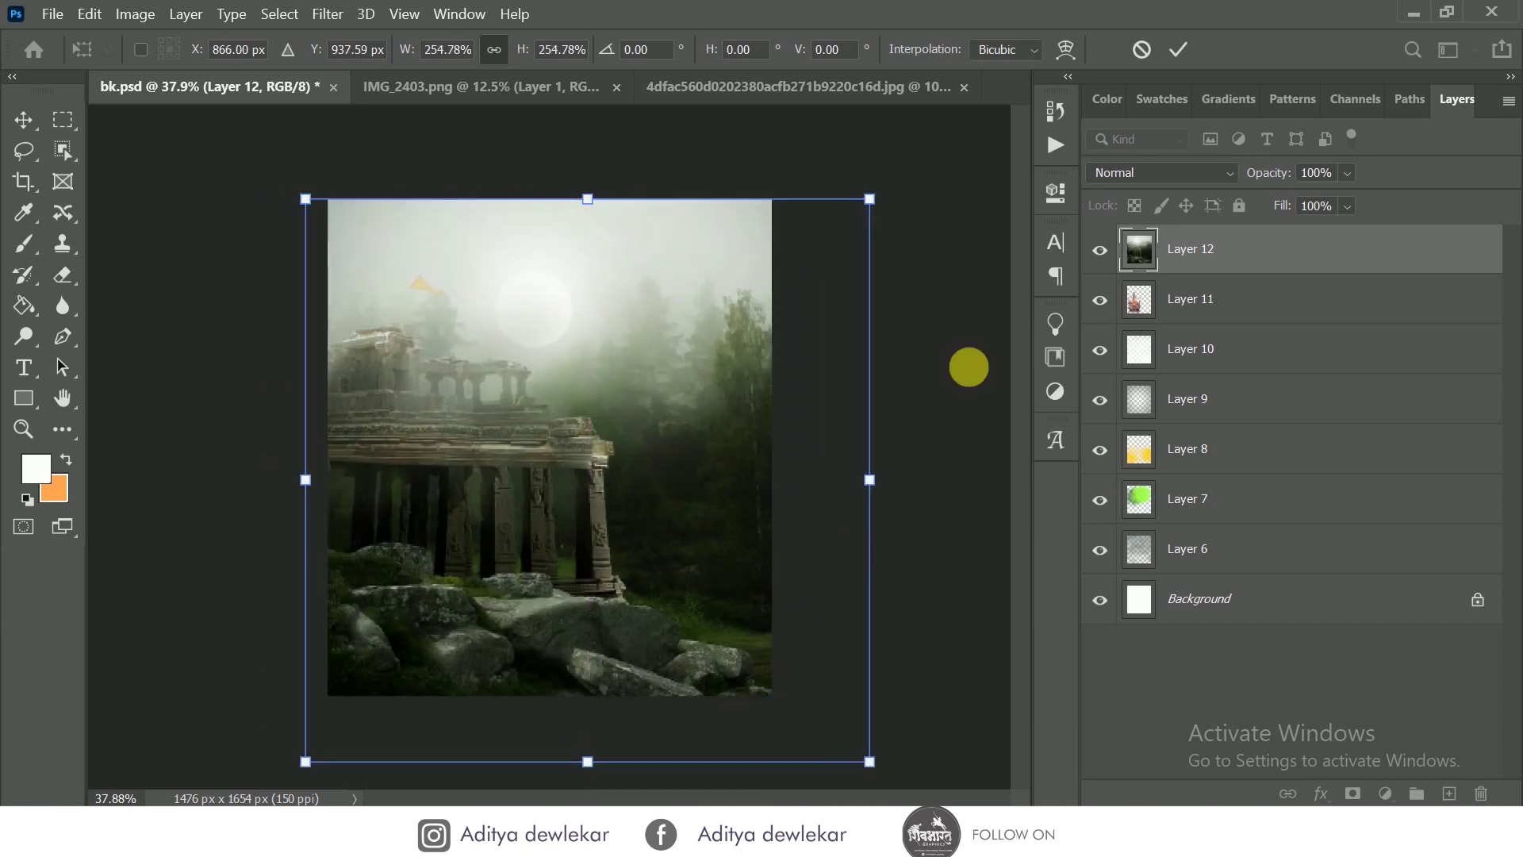
{"action": "left_click", "coordinate": [1181, 50]}
- Move the temple layer below the idol and set its blend mode to Soft Light
{"action": "left_click_drag", "start_coordinate": [1231, 244], "coordinate": [1266, 337]}
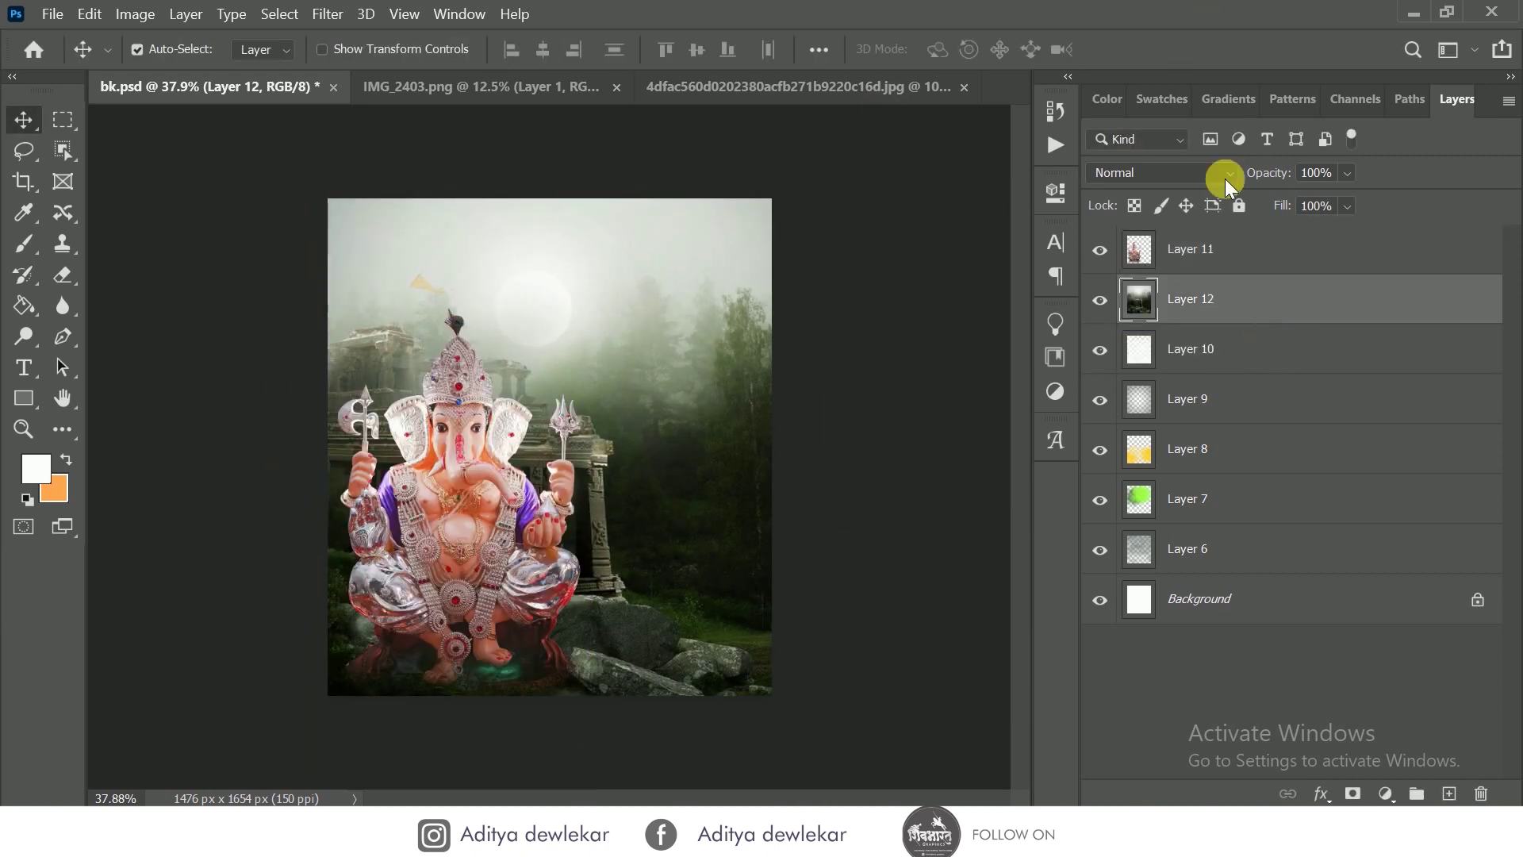
{"action": "left_click", "coordinate": [1226, 169]}
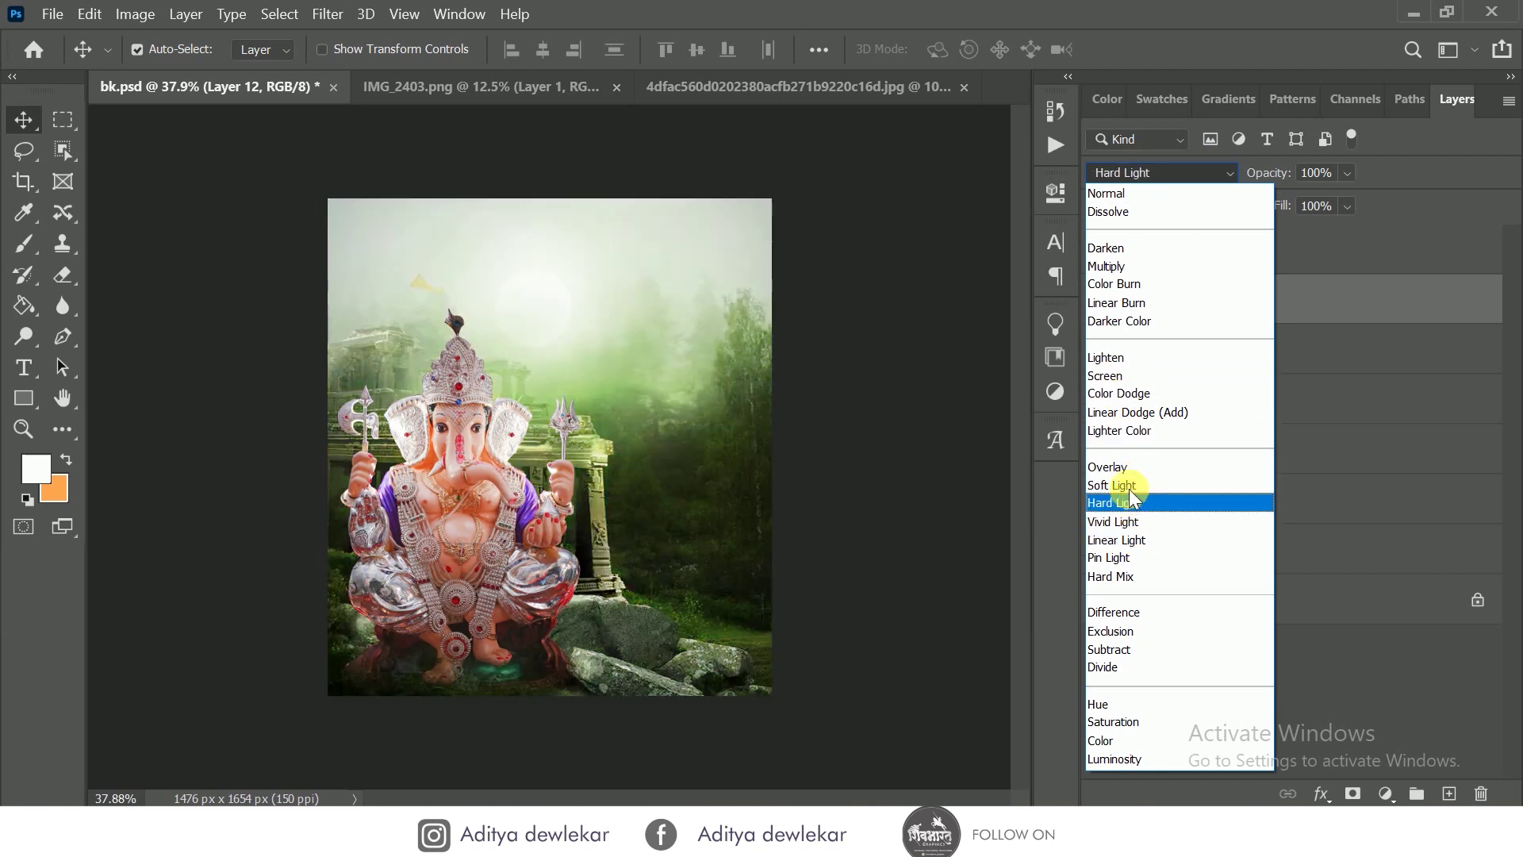
{"action": "left_click", "coordinate": [1131, 485]}
{"action": "left_click", "coordinate": [279, 14]}
{"action": "mouse_move", "coordinate": [327, 13]}
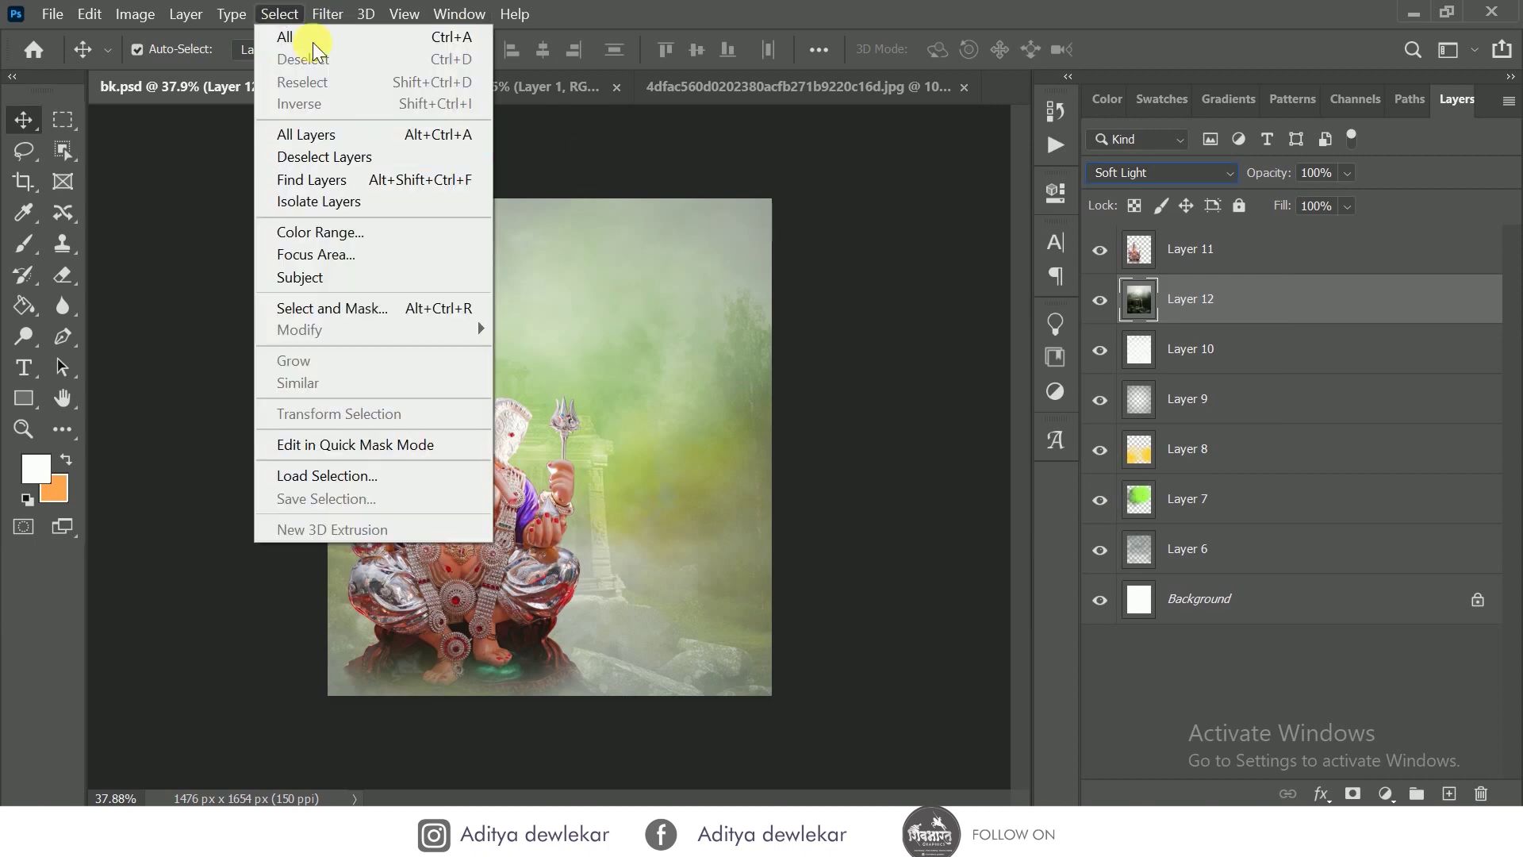
- Apply a Blur Gallery Path Blur to the temple backdrop and set its Fill to 55%
{"action": "left_click", "coordinate": [662, 349]}
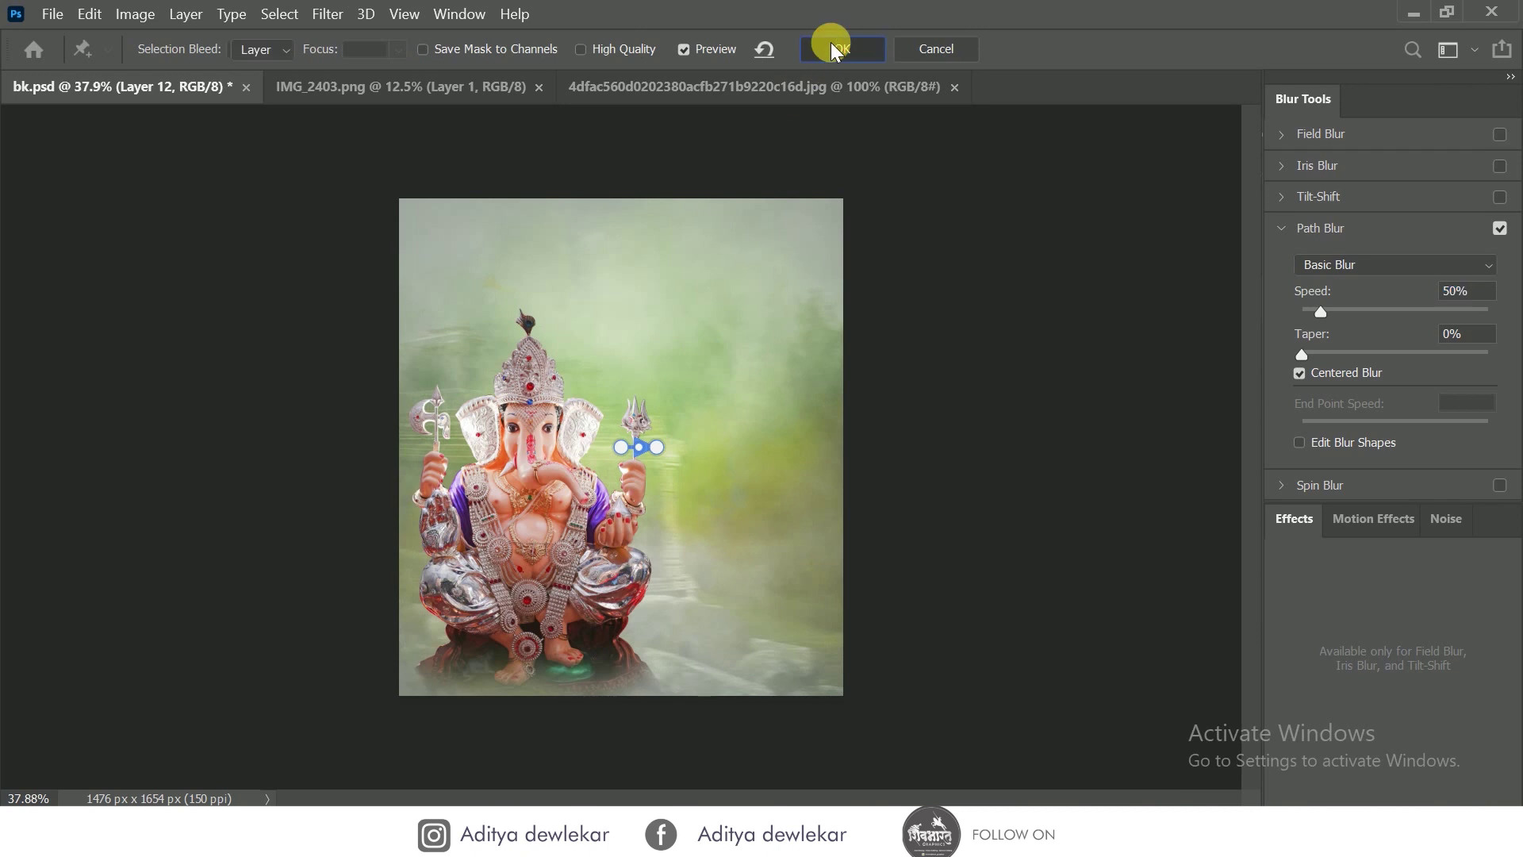
{"action": "left_click", "coordinate": [831, 44]}
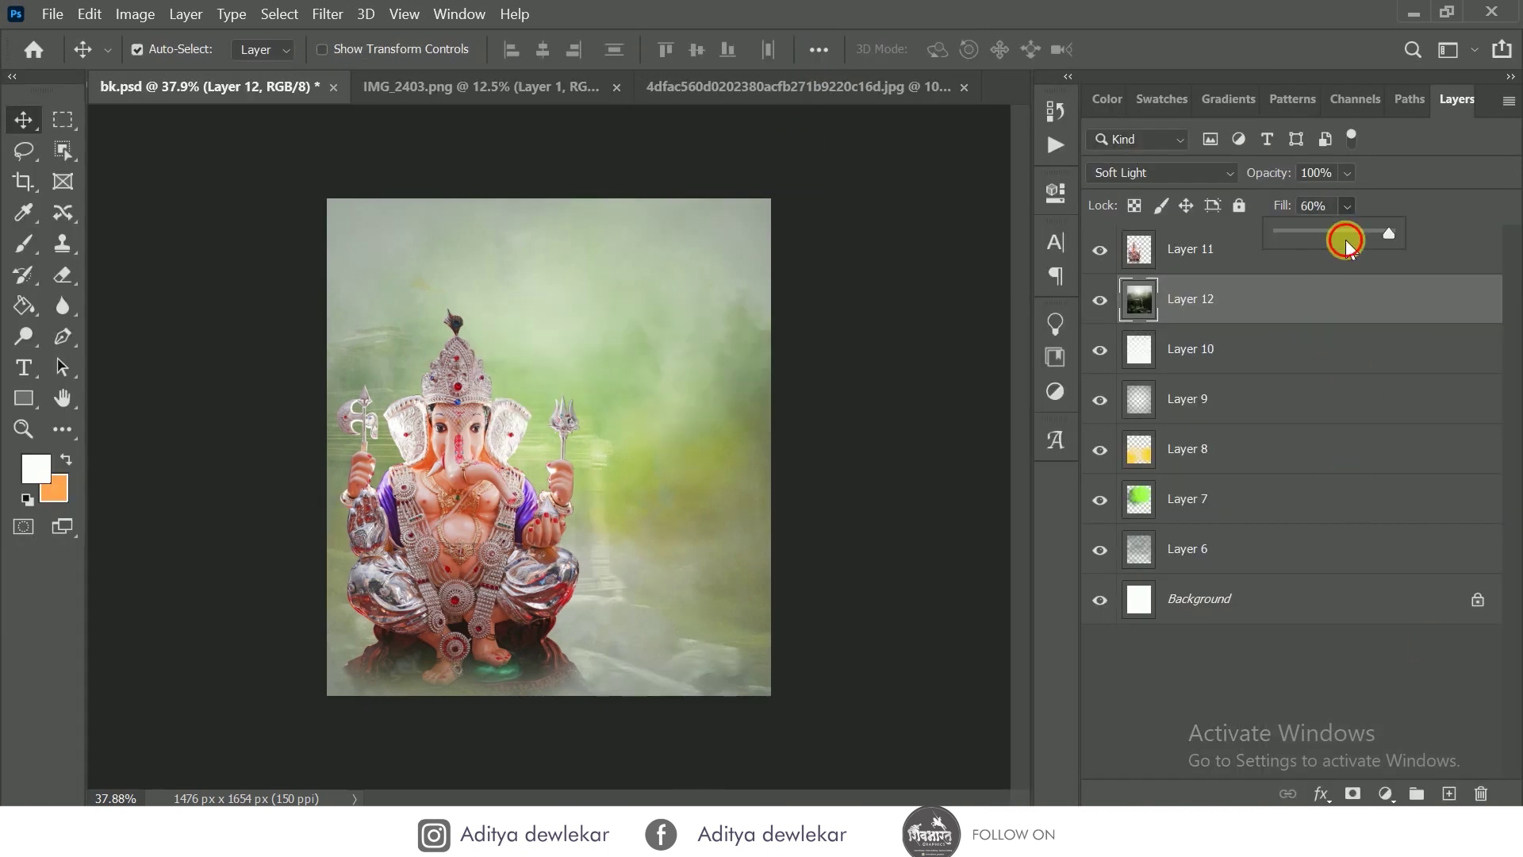
{"action": "left_click_drag", "start_coordinate": [1346, 205], "coordinate": [1341, 242]}
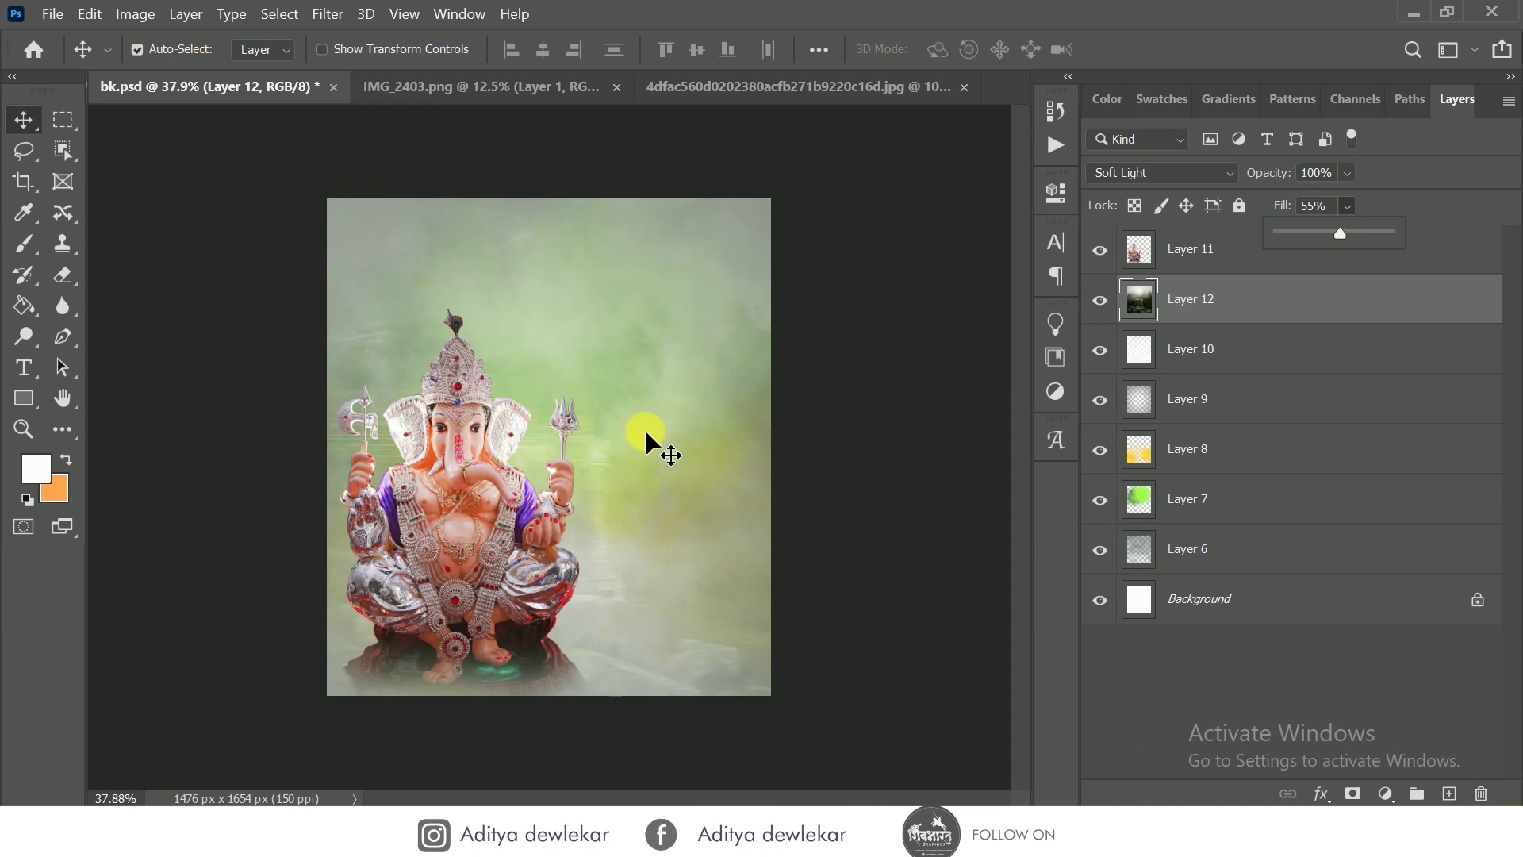
{"action": "left_click", "coordinate": [49, 11]}
{"action": "left_click", "coordinate": [90, 14]}
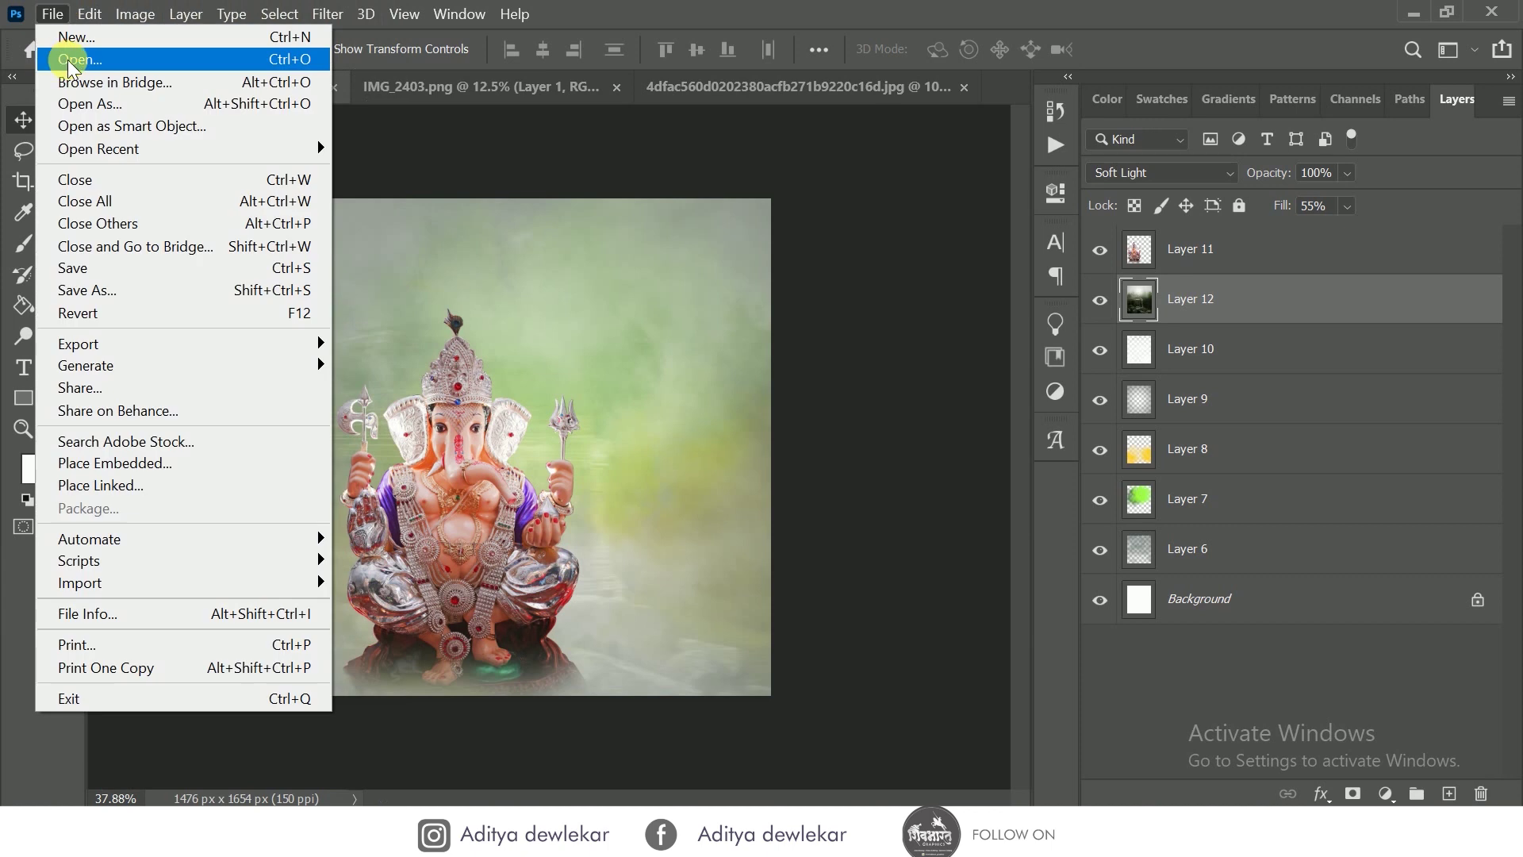
- Open text.psd from the ganesh chaturthi banner folder
{"action": "left_click", "coordinate": [70, 62]}
{"action": "left_click", "coordinate": [218, 67]}
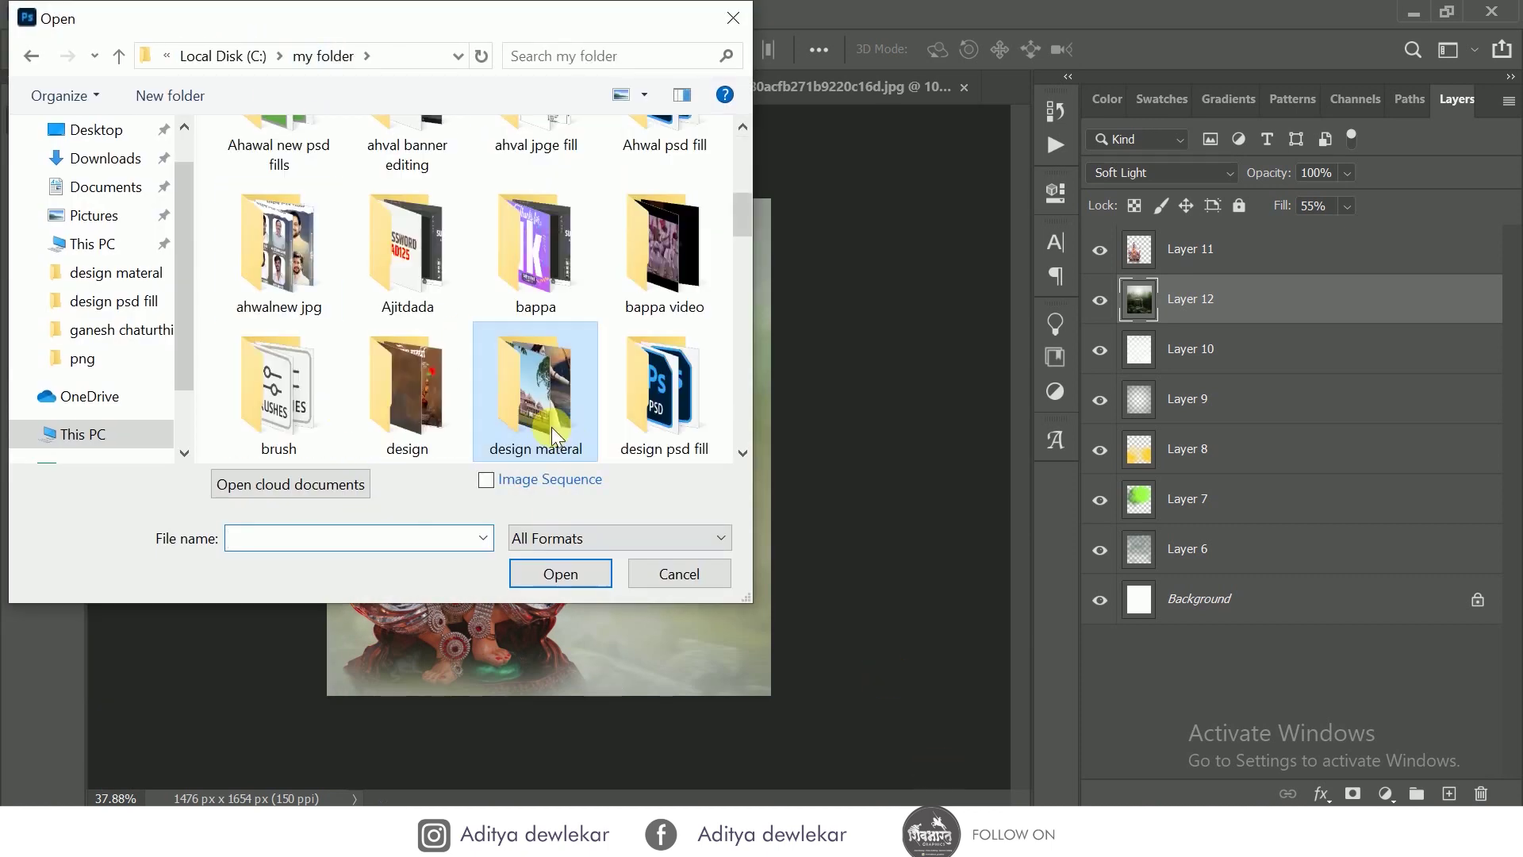
{"action": "scroll", "coordinate": [747, 445], "scroll_direction": "down", "scroll_amount": 2}
{"action": "double_click", "coordinate": [673, 226]}
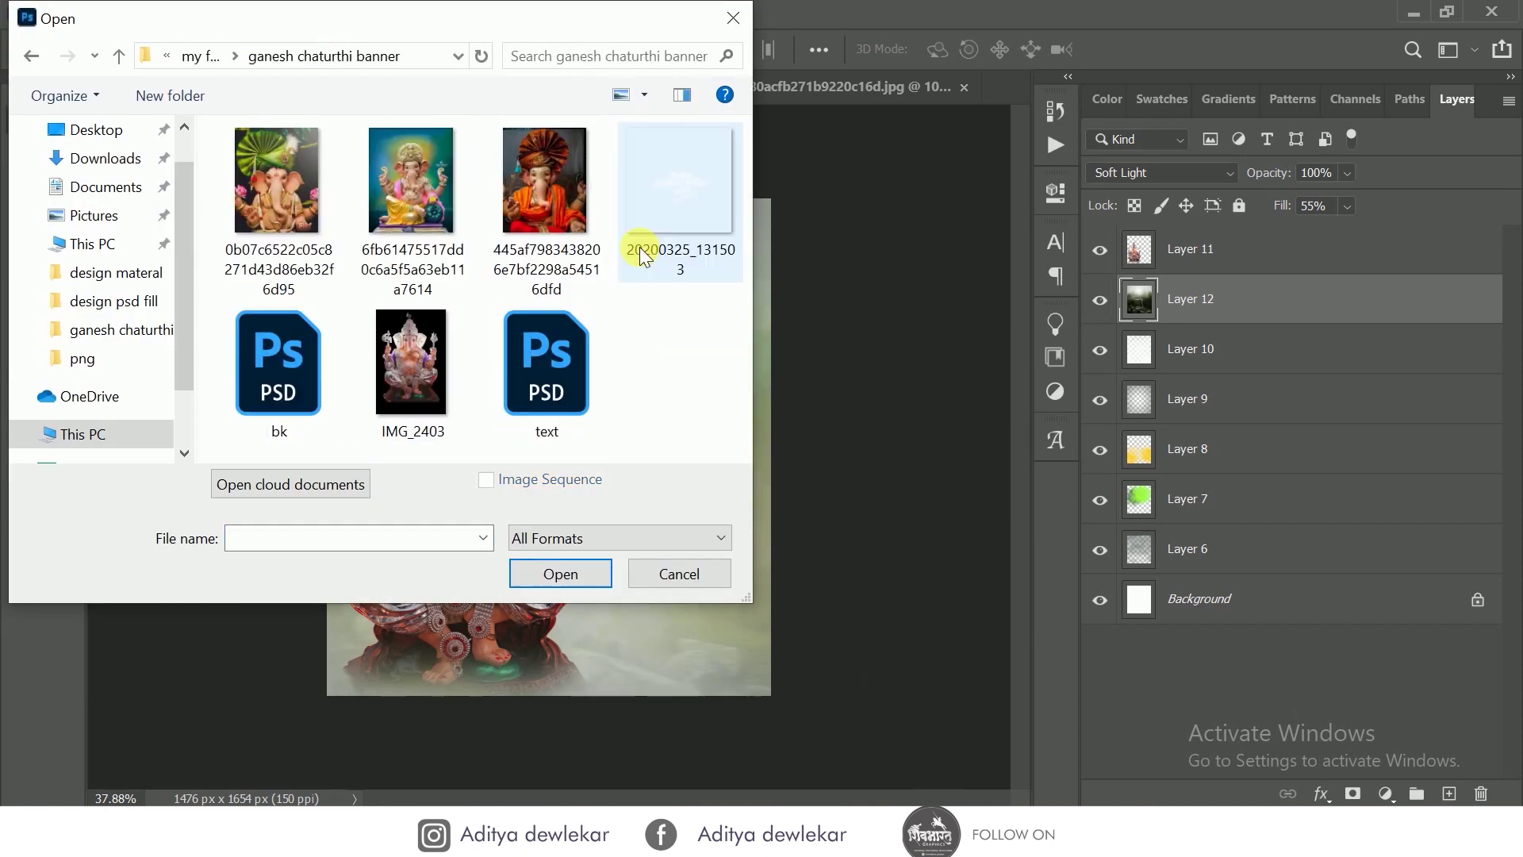
{"action": "left_click", "coordinate": [502, 345]}
{"action": "left_click", "coordinate": [558, 574]}
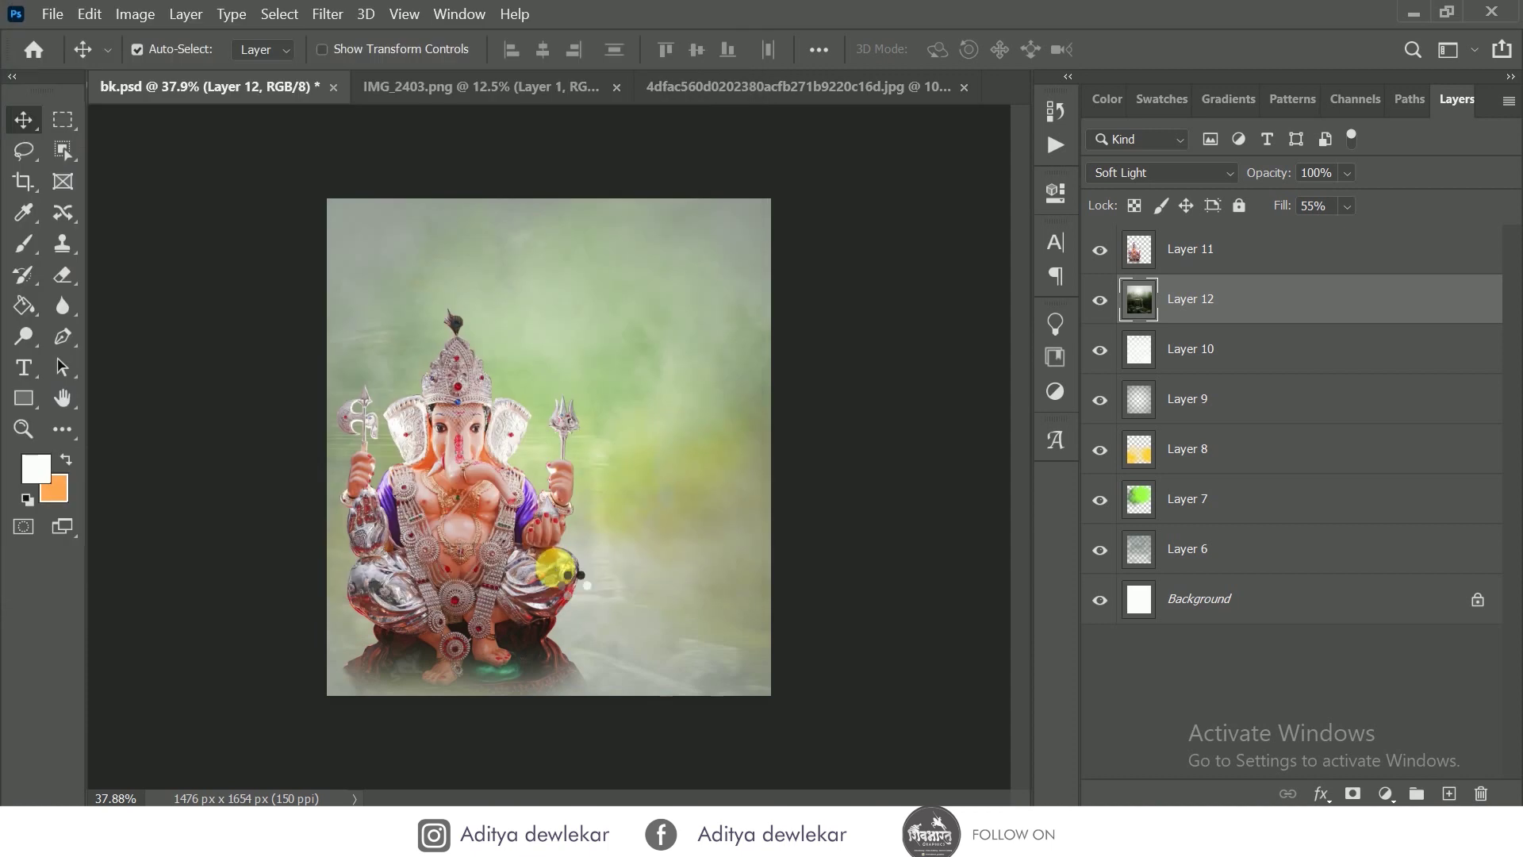
- Close the long-named jpg and IMG_2403 image tabs
{"action": "left_click", "coordinate": [649, 88]}
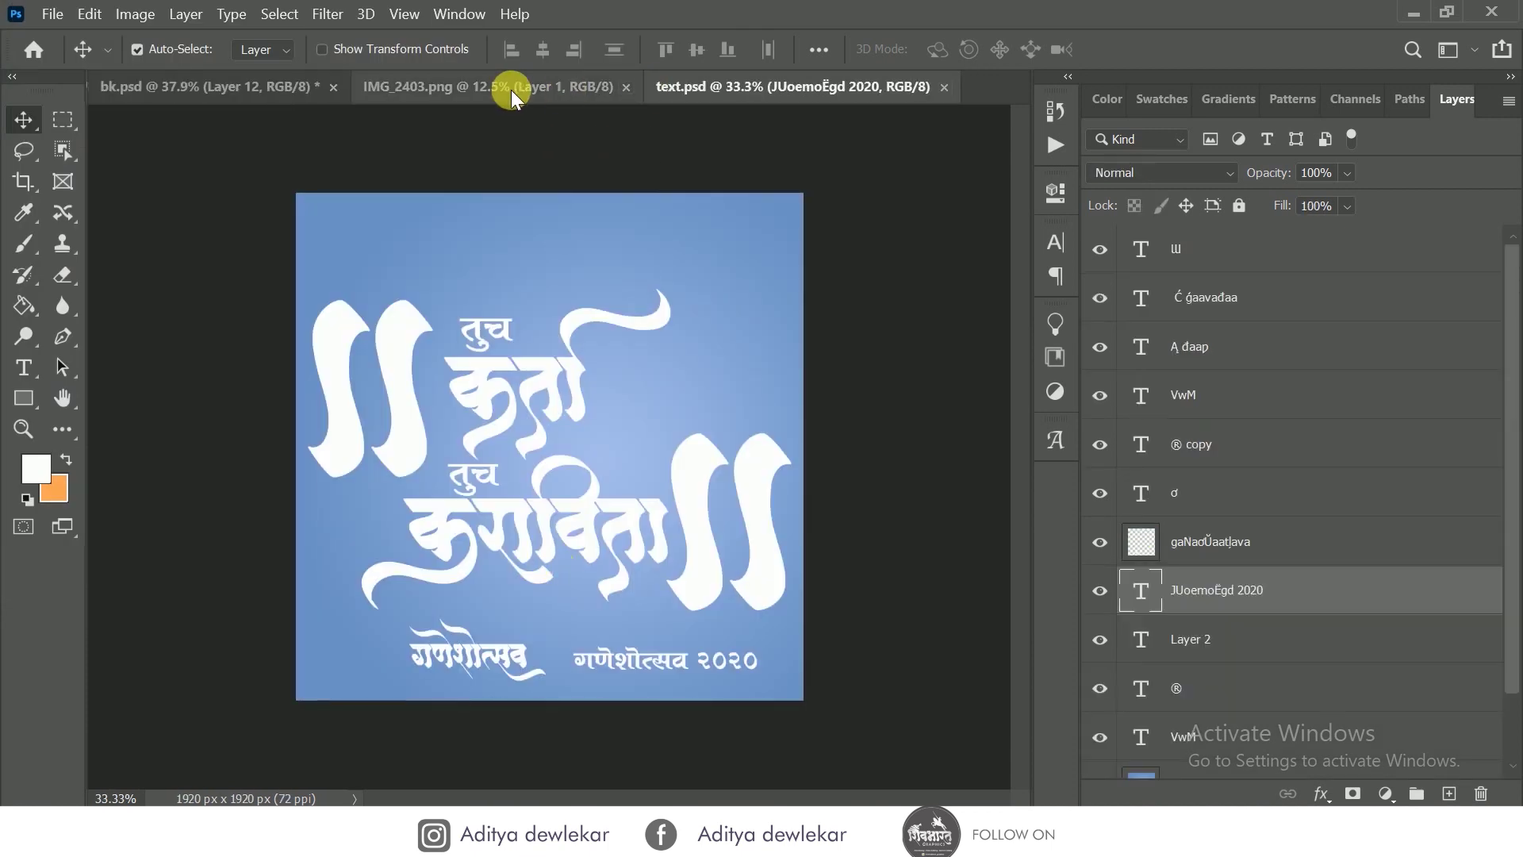
{"action": "left_click", "coordinate": [511, 88]}
{"action": "left_click", "coordinate": [626, 86]}
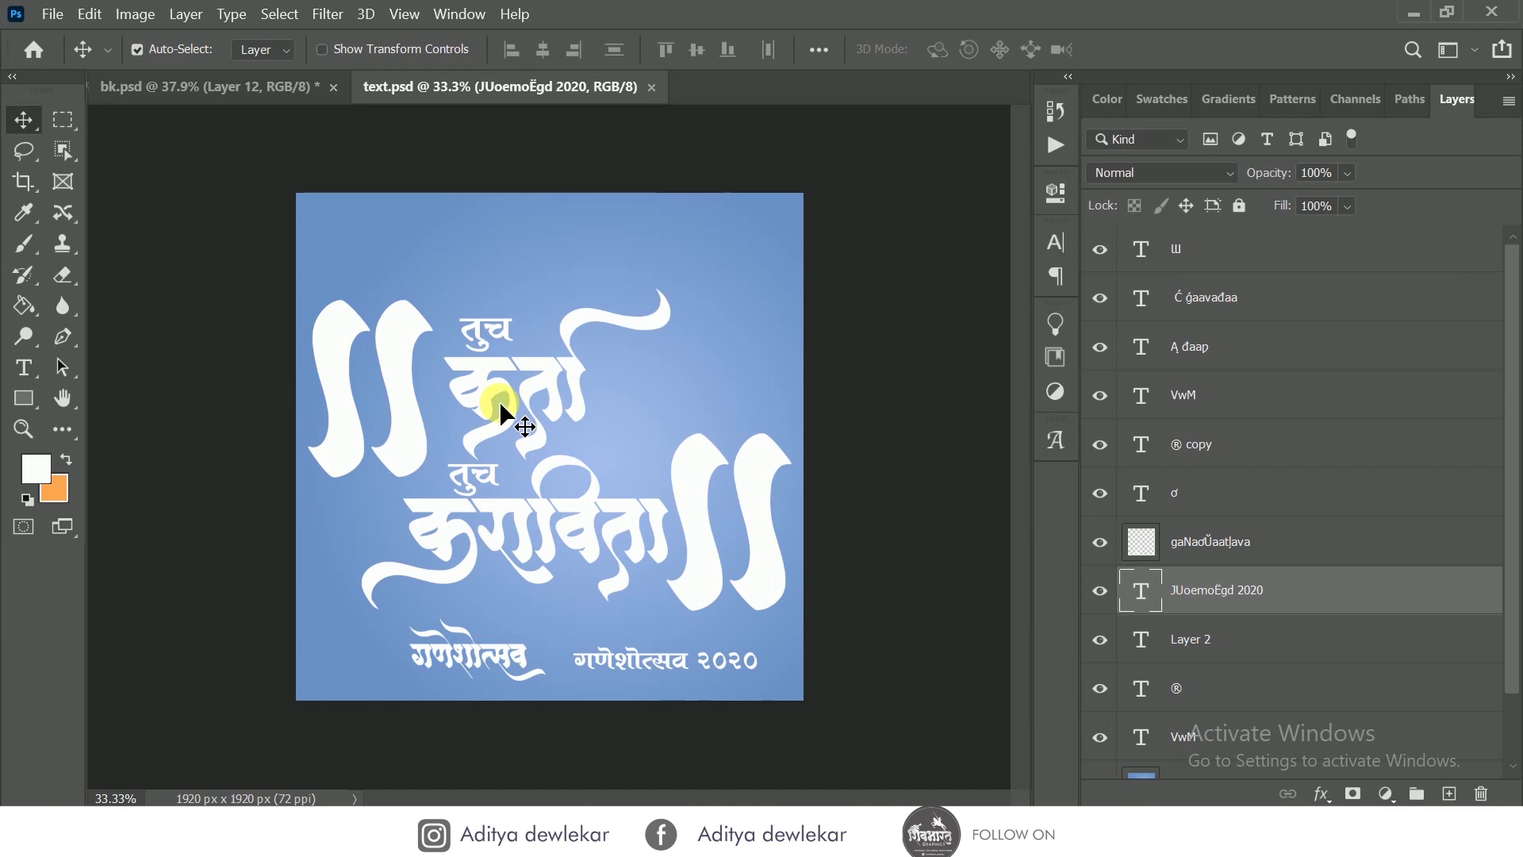
- Hide the bottom-left गणेशोत्सव lettering layer, leaving the other calligraphy visible
{"action": "left_click", "coordinate": [505, 424]}
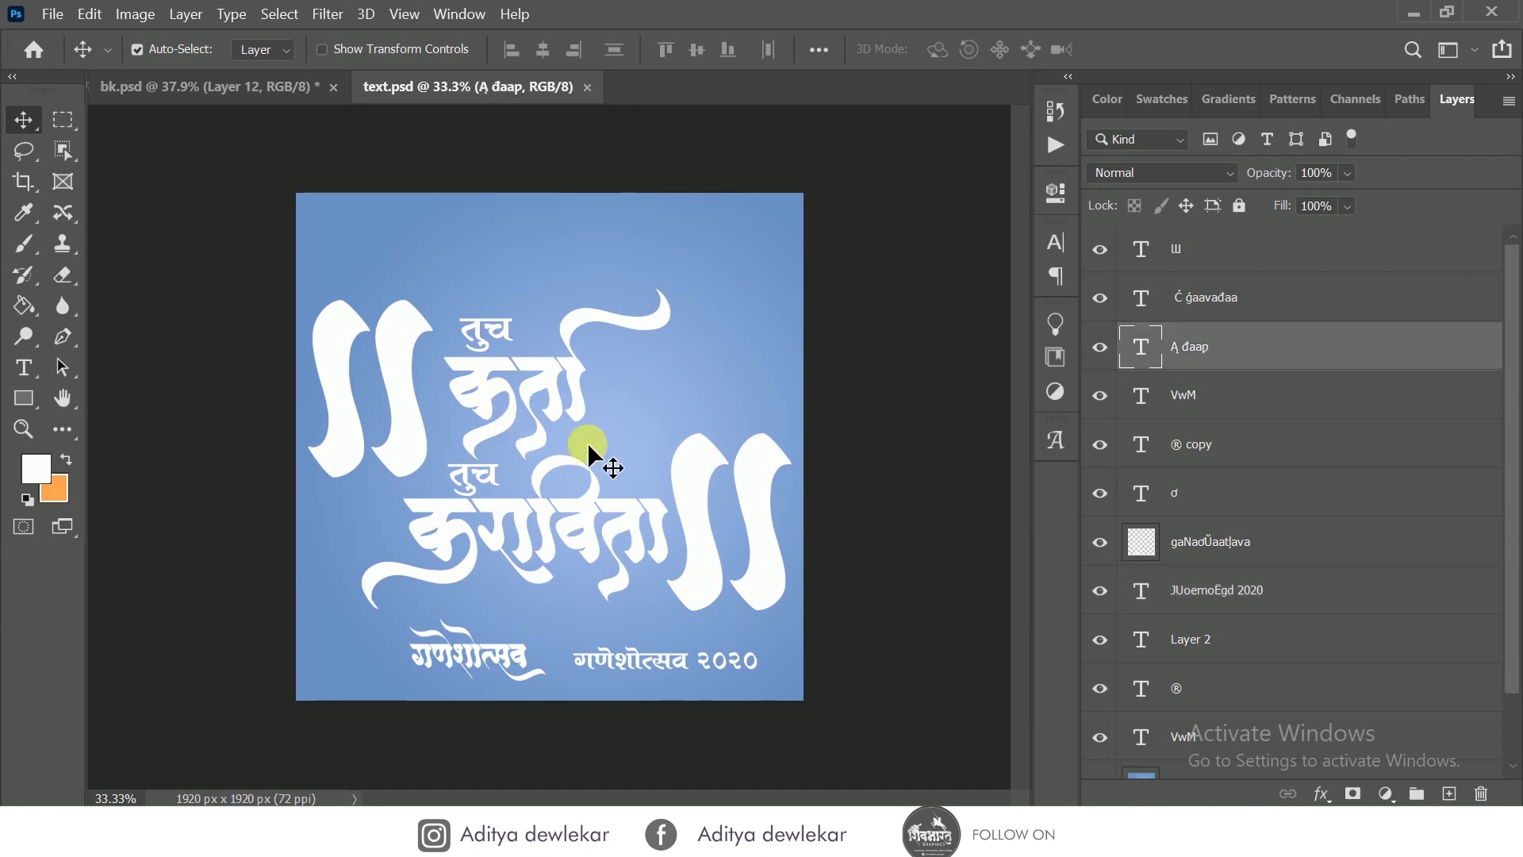
{"action": "left_click", "coordinate": [1255, 453], "text": "shift"}
{"action": "left_click", "coordinate": [1240, 492], "text": "shift"}
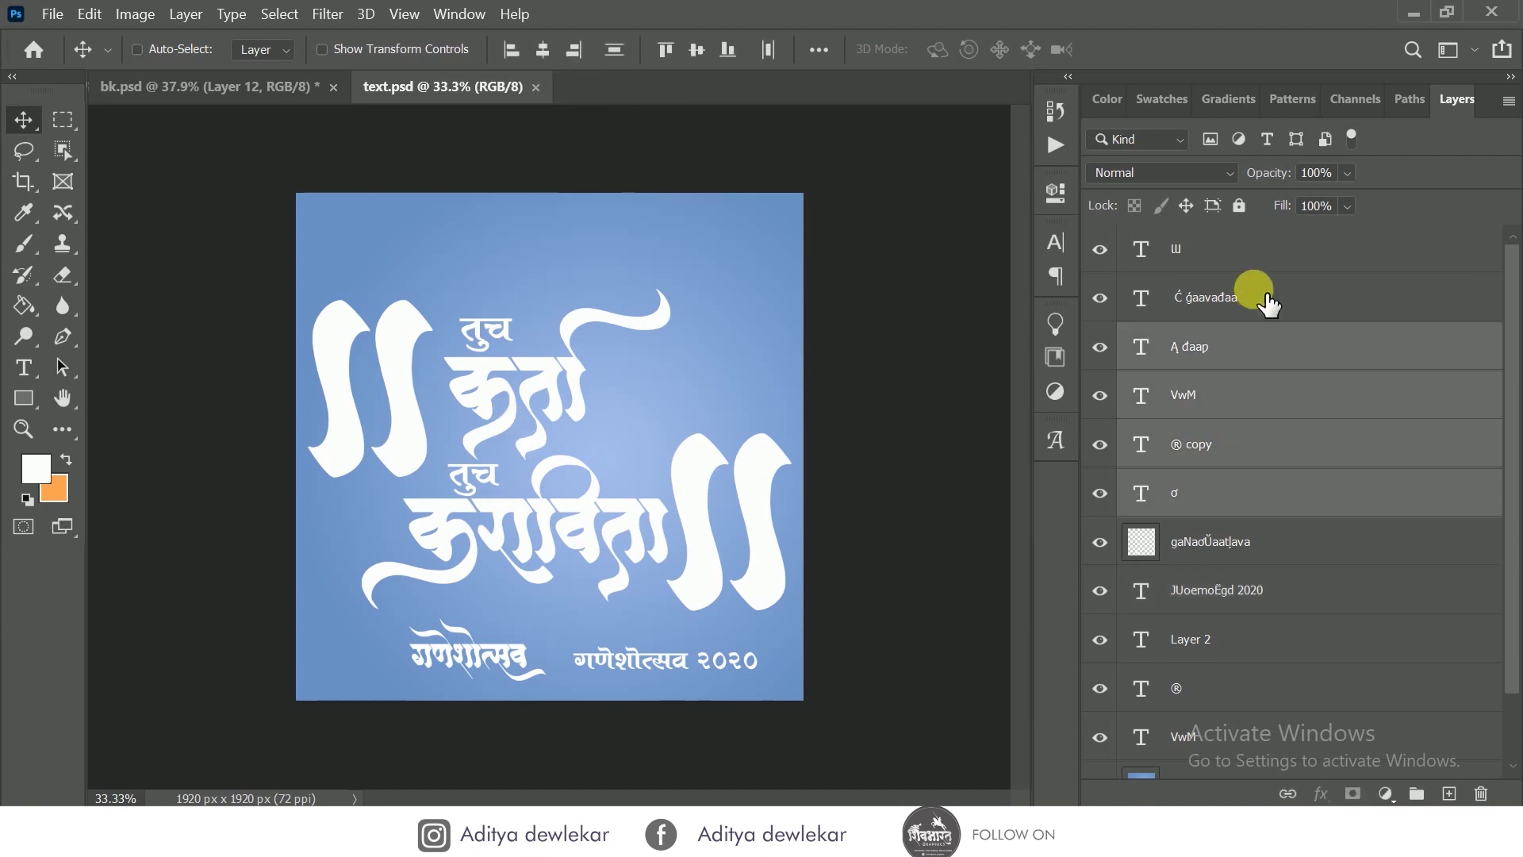
{"action": "left_click", "coordinate": [1266, 297], "text": "shift"}
{"action": "left_click", "coordinate": [1269, 265], "text": "shift"}
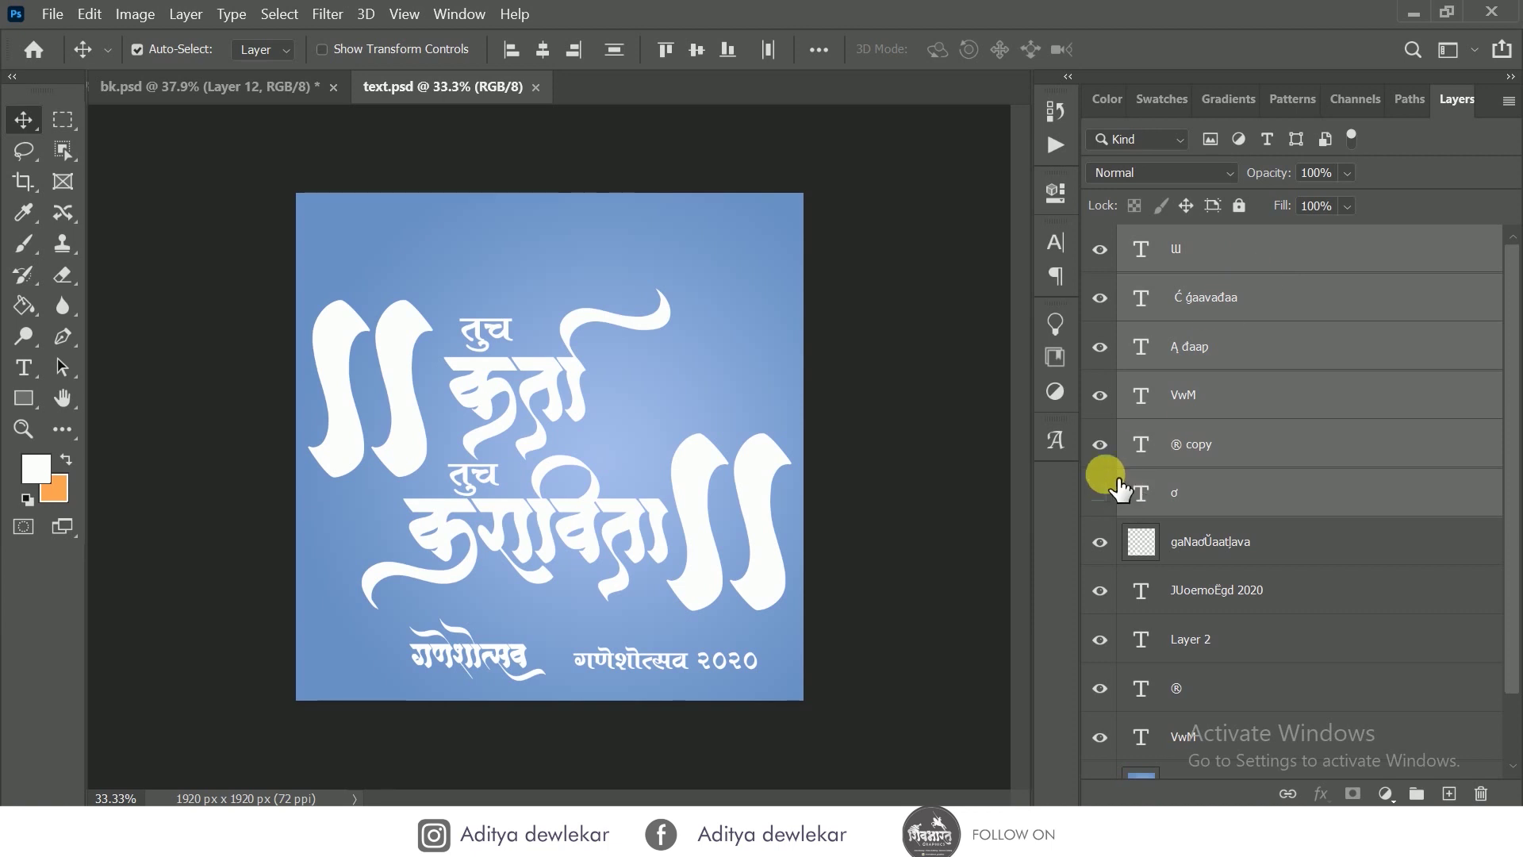
{"action": "left_click_drag", "start_coordinate": [1118, 485], "coordinate": [1113, 276]}
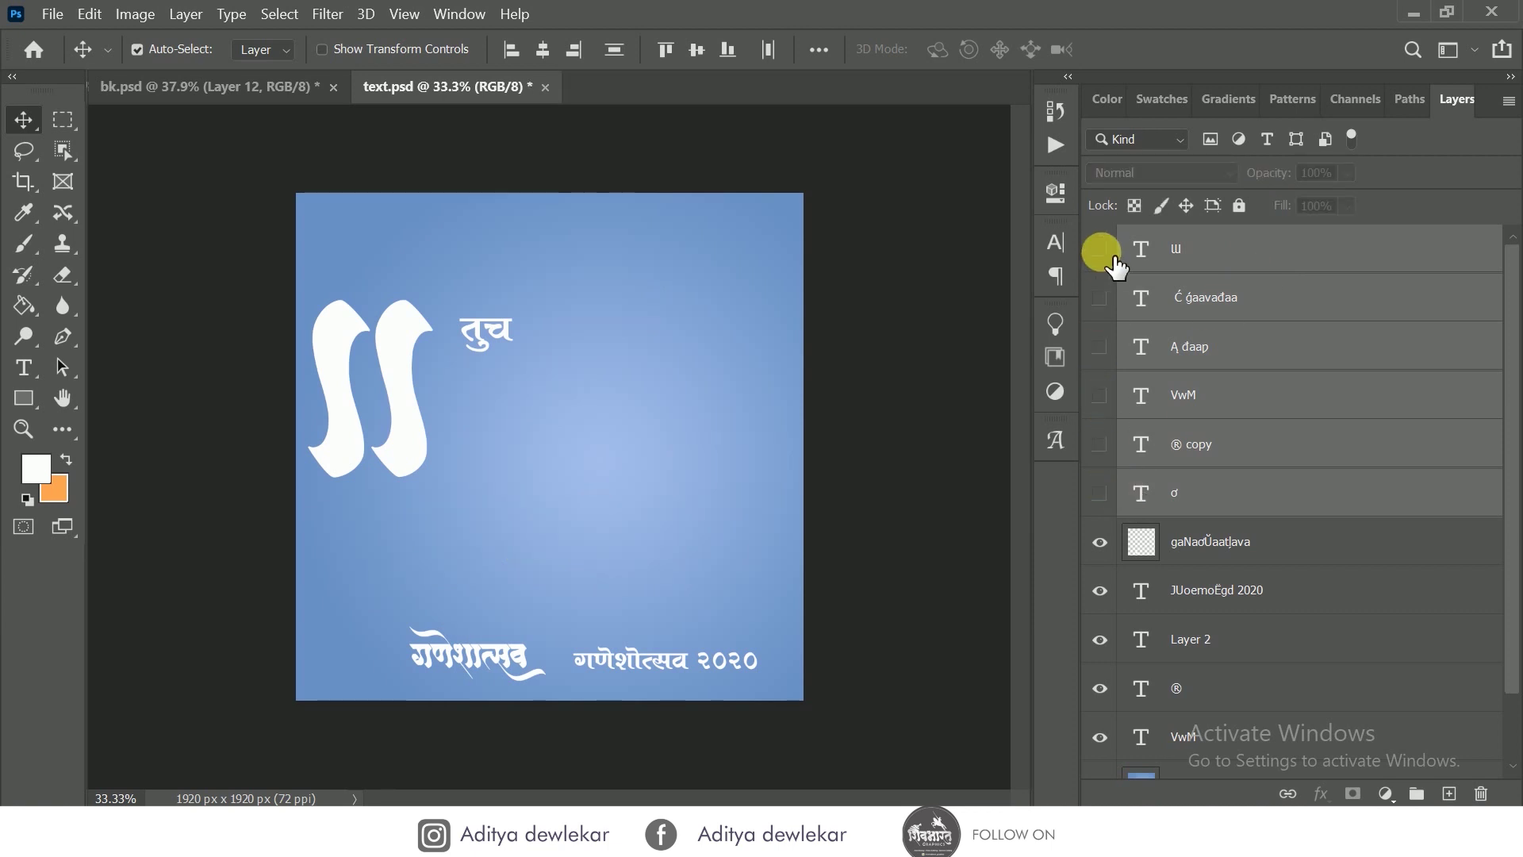
{"action": "left_click_drag", "start_coordinate": [1119, 346], "coordinate": [1110, 556]}
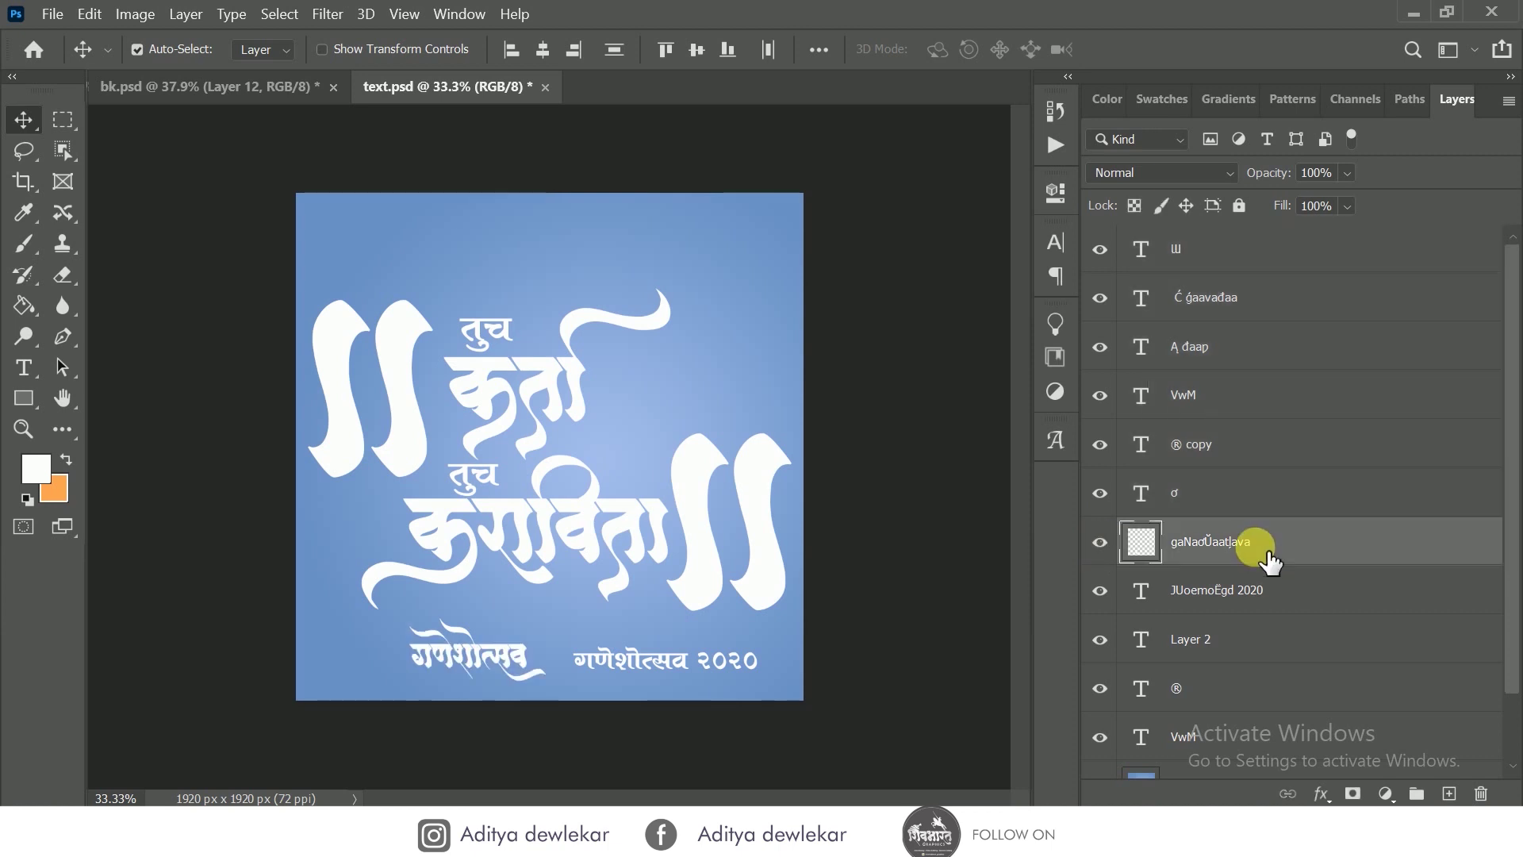
{"action": "left_click", "coordinate": [1115, 546]}
{"action": "left_click", "coordinate": [1101, 541]}
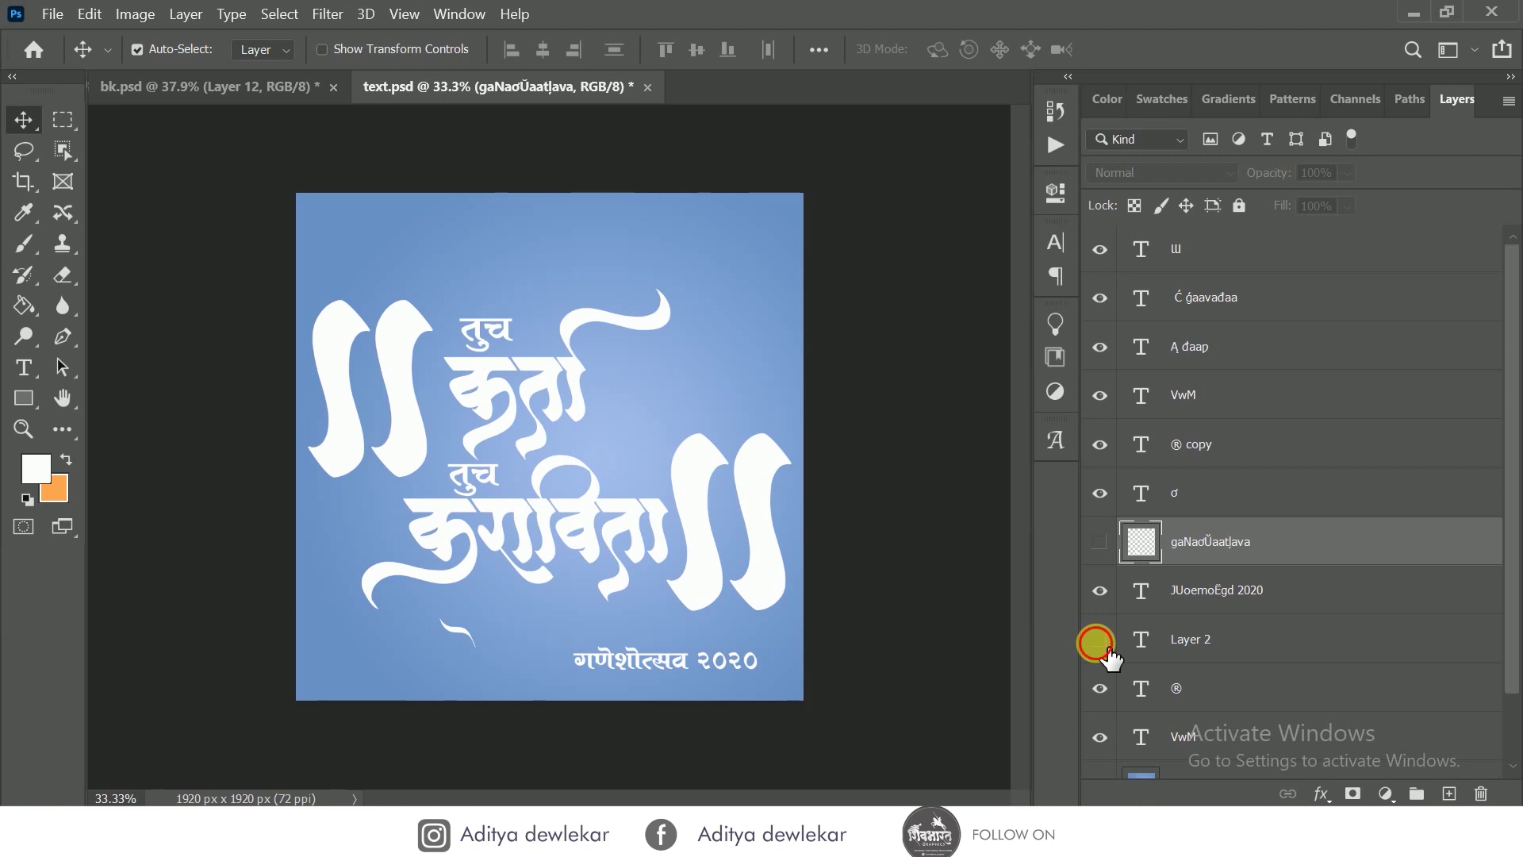
- Select the calligraphy layers from ш down to VwM
{"action": "scroll", "coordinate": [1245, 690], "scroll_direction": "down", "scroll_amount": 1}
{"action": "left_click", "coordinate": [1244, 690]}
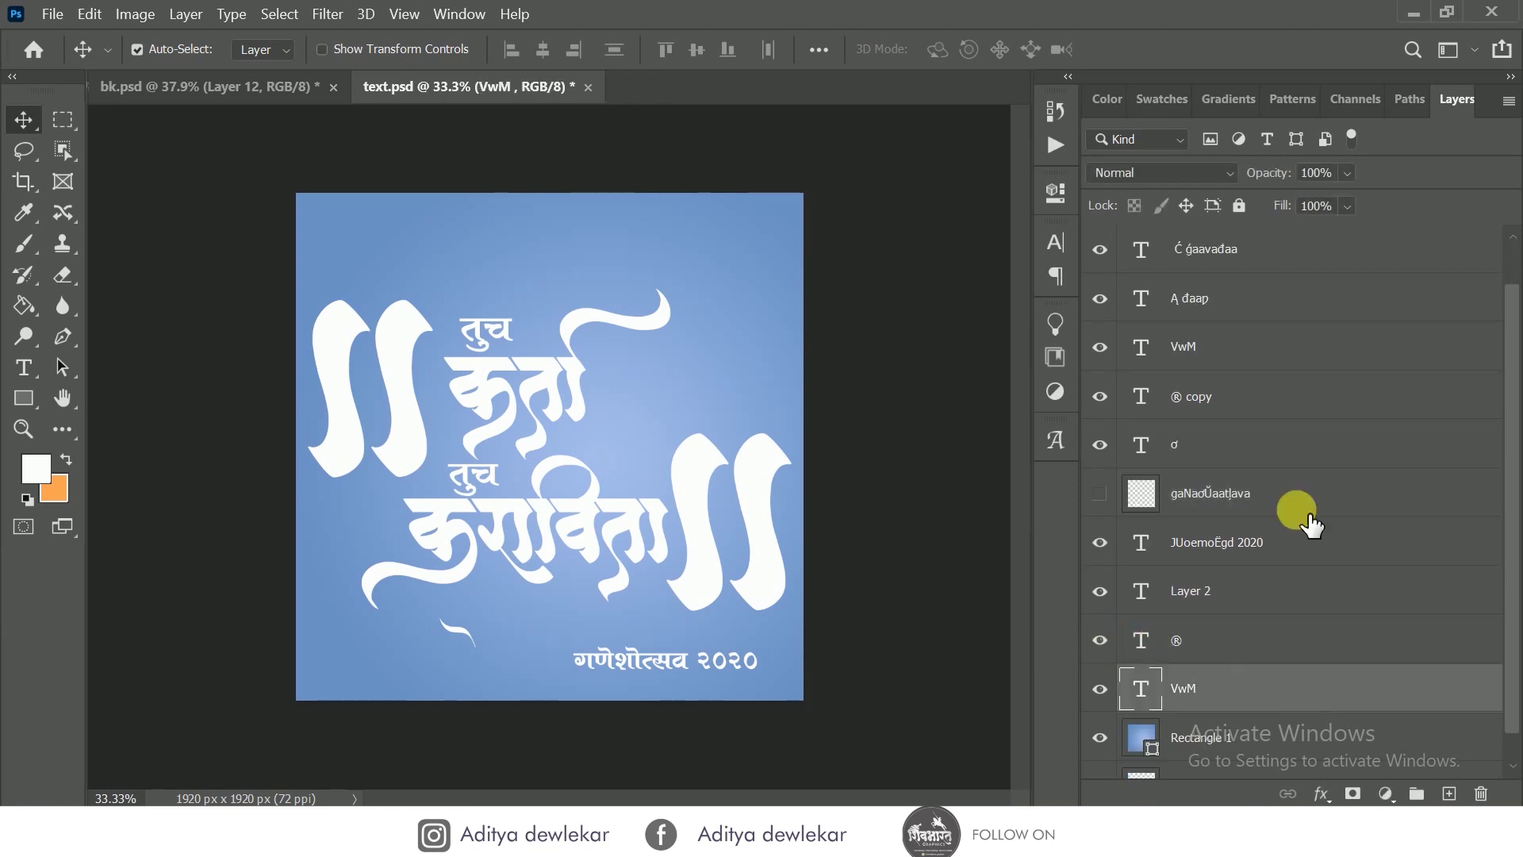
{"action": "scroll", "coordinate": [1259, 435], "scroll_direction": "up", "scroll_amount": 1}
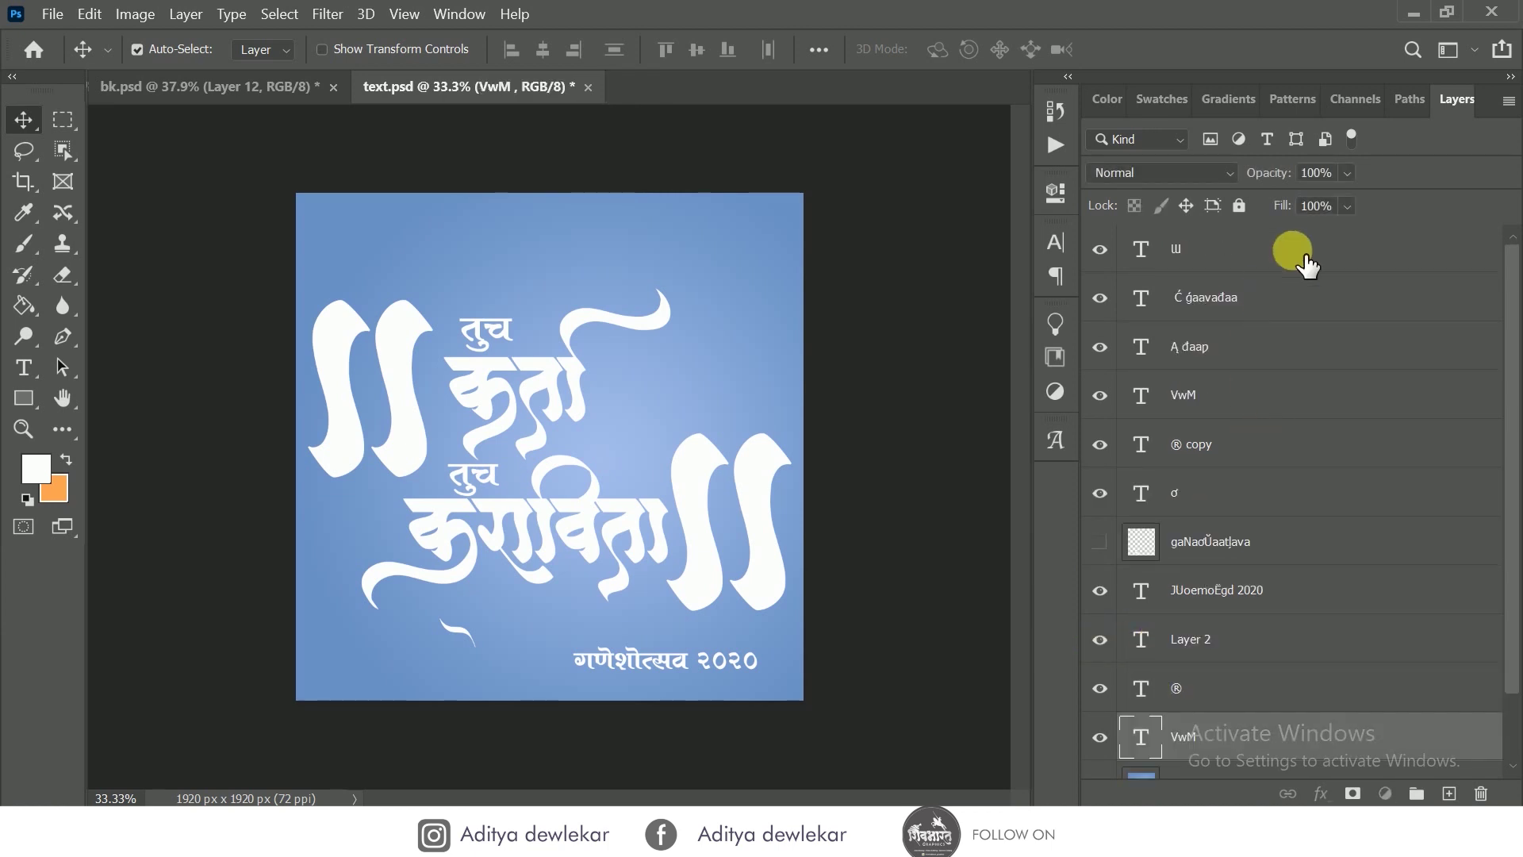
{"action": "left_click", "coordinate": [1289, 254], "text": "shift"}
{"action": "left_click", "coordinate": [1198, 558]}
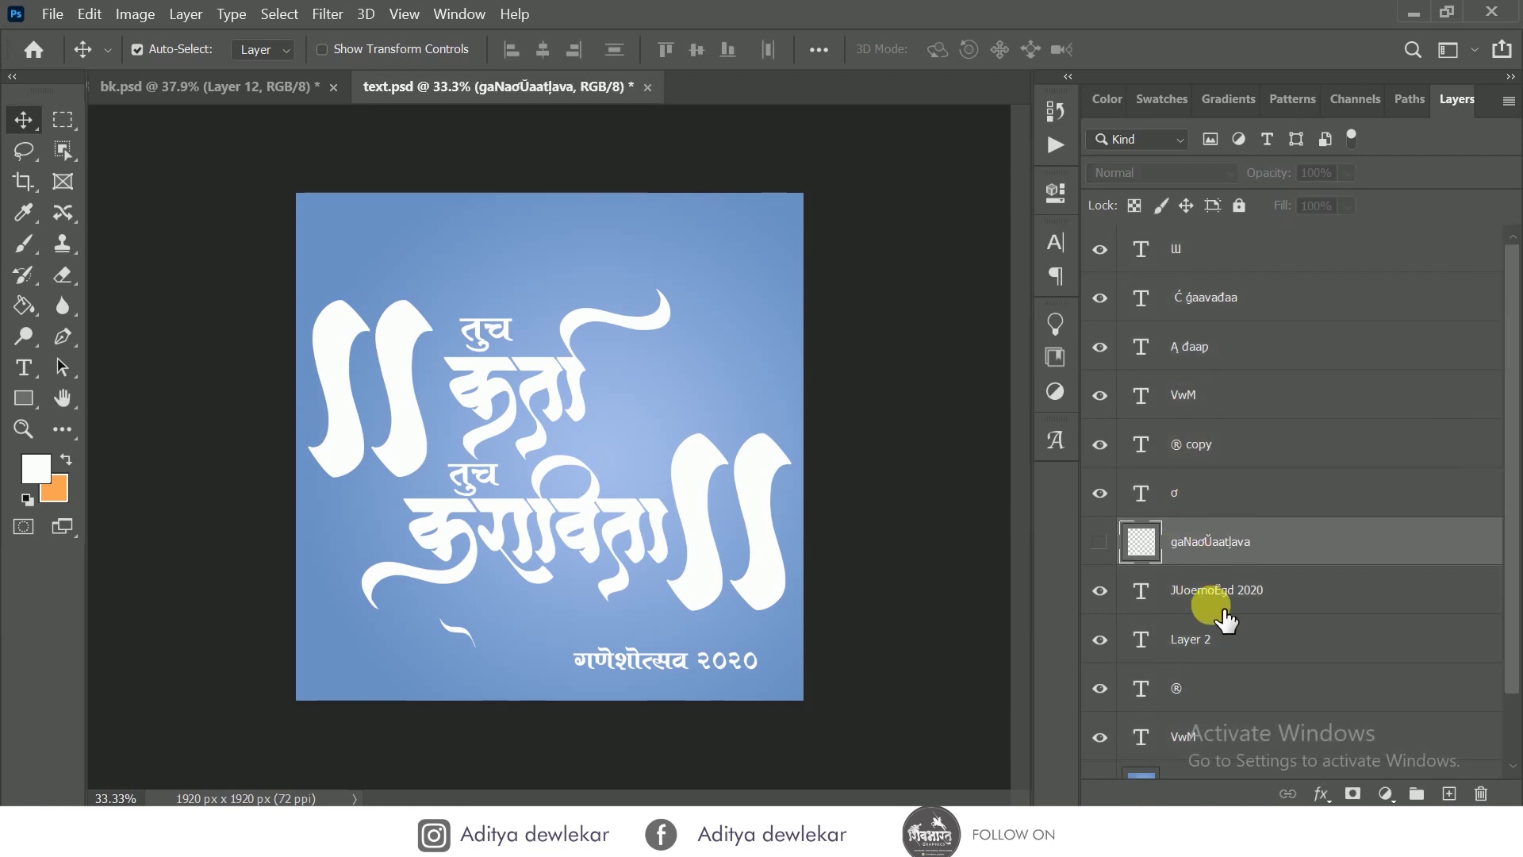
{"action": "scroll", "coordinate": [1221, 627], "scroll_direction": "down", "scroll_amount": 1}
{"action": "left_click", "coordinate": [1247, 698]}
{"action": "scroll", "coordinate": [1261, 429], "scroll_direction": "up", "scroll_amount": 1}
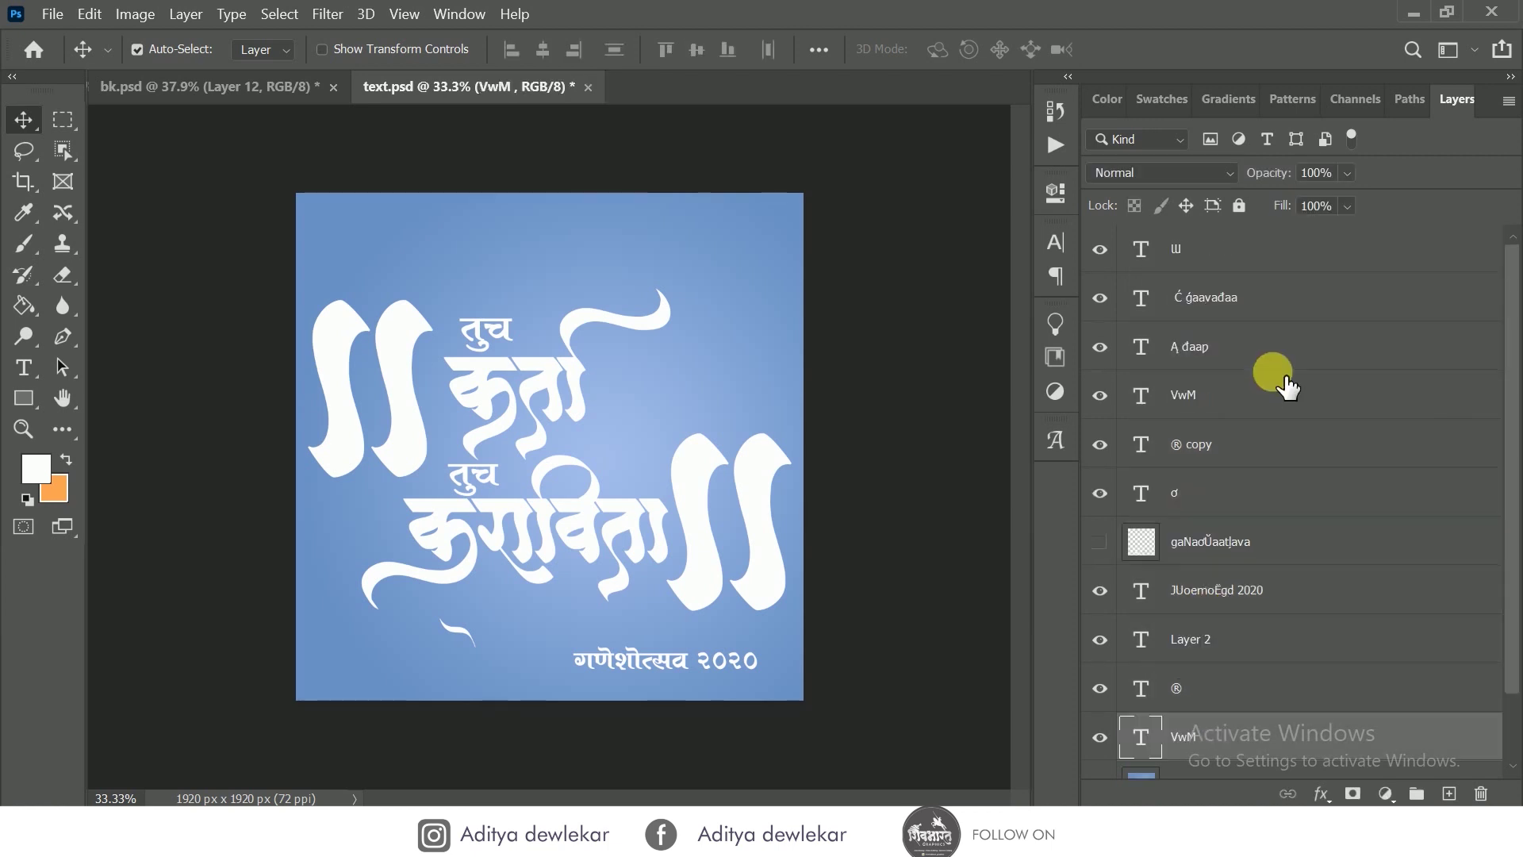
- Drag the calligraphy layers, minus the 2020 and गणेशोत्सव layers, into bk.psd
{"action": "left_click", "coordinate": [1273, 254], "text": "shift"}
{"action": "left_click", "coordinate": [1209, 593], "text": "ctrl"}
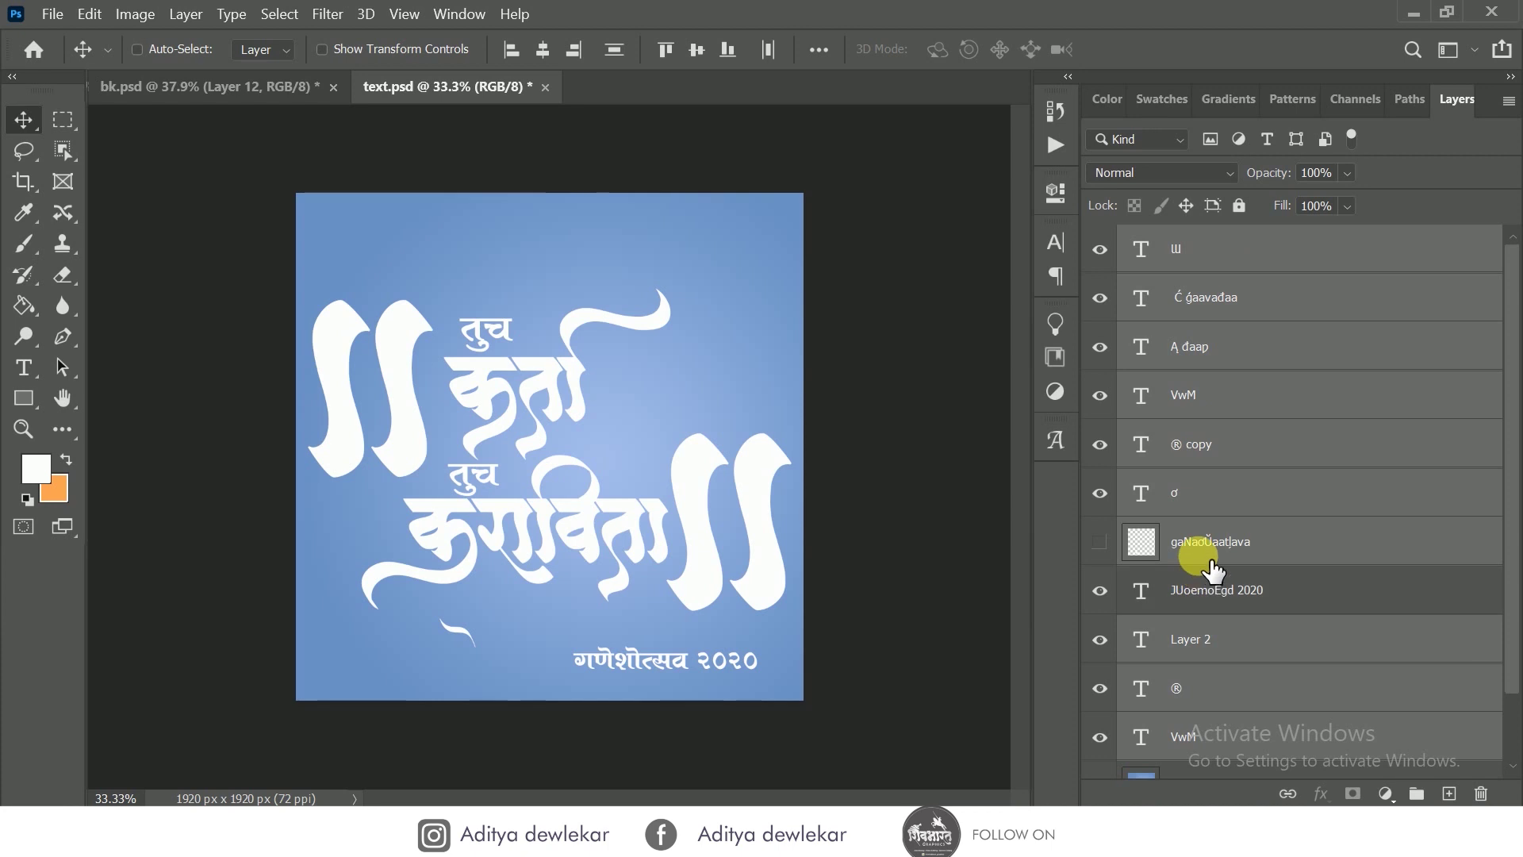
{"action": "left_click", "coordinate": [1212, 543], "text": "ctrl"}
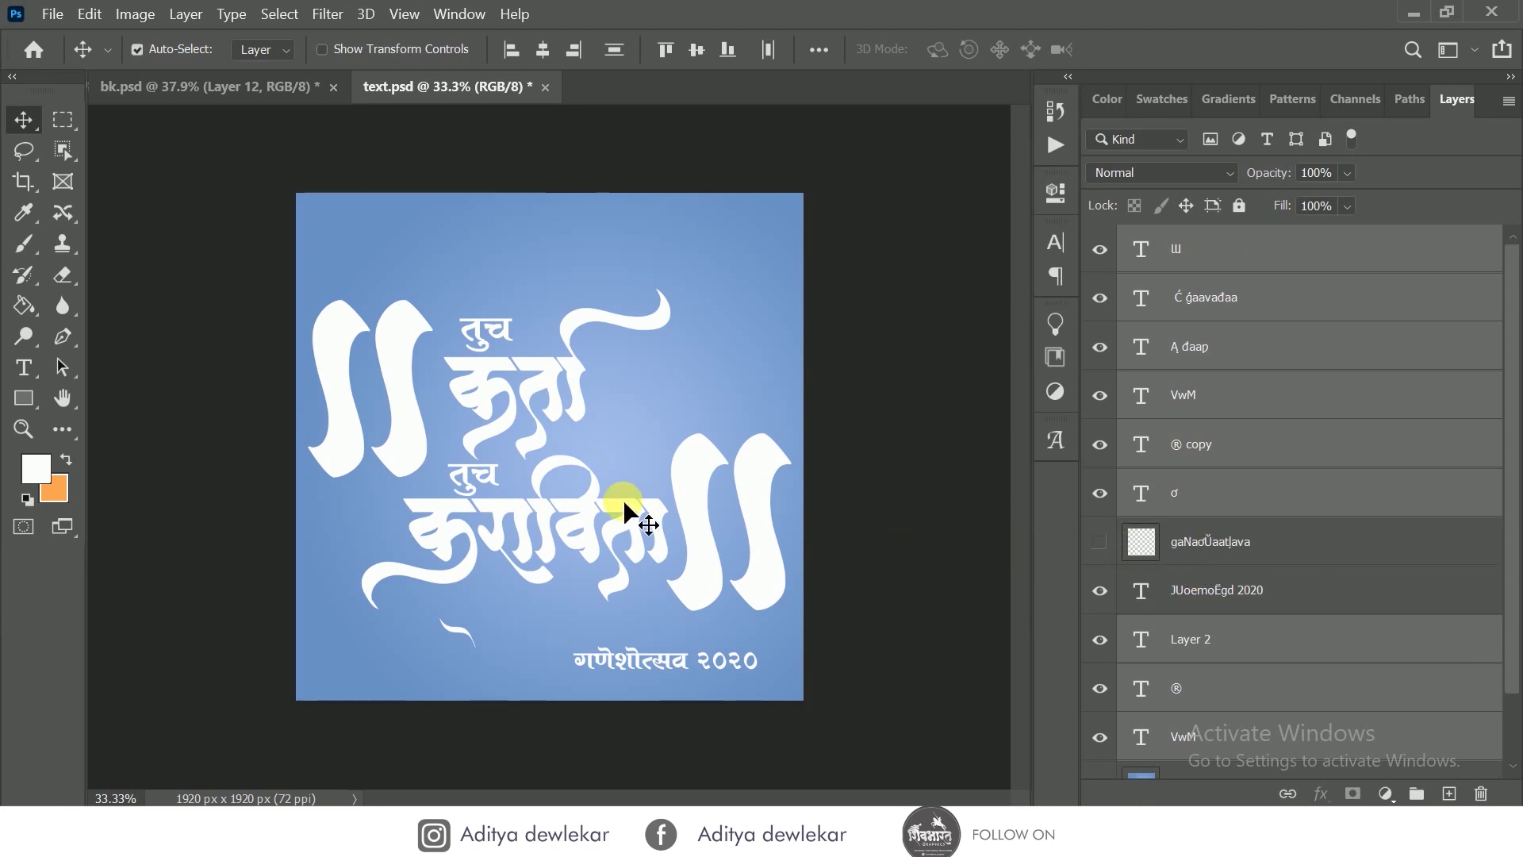
{"action": "left_click_drag", "start_coordinate": [687, 488], "coordinate": [282, 98]}
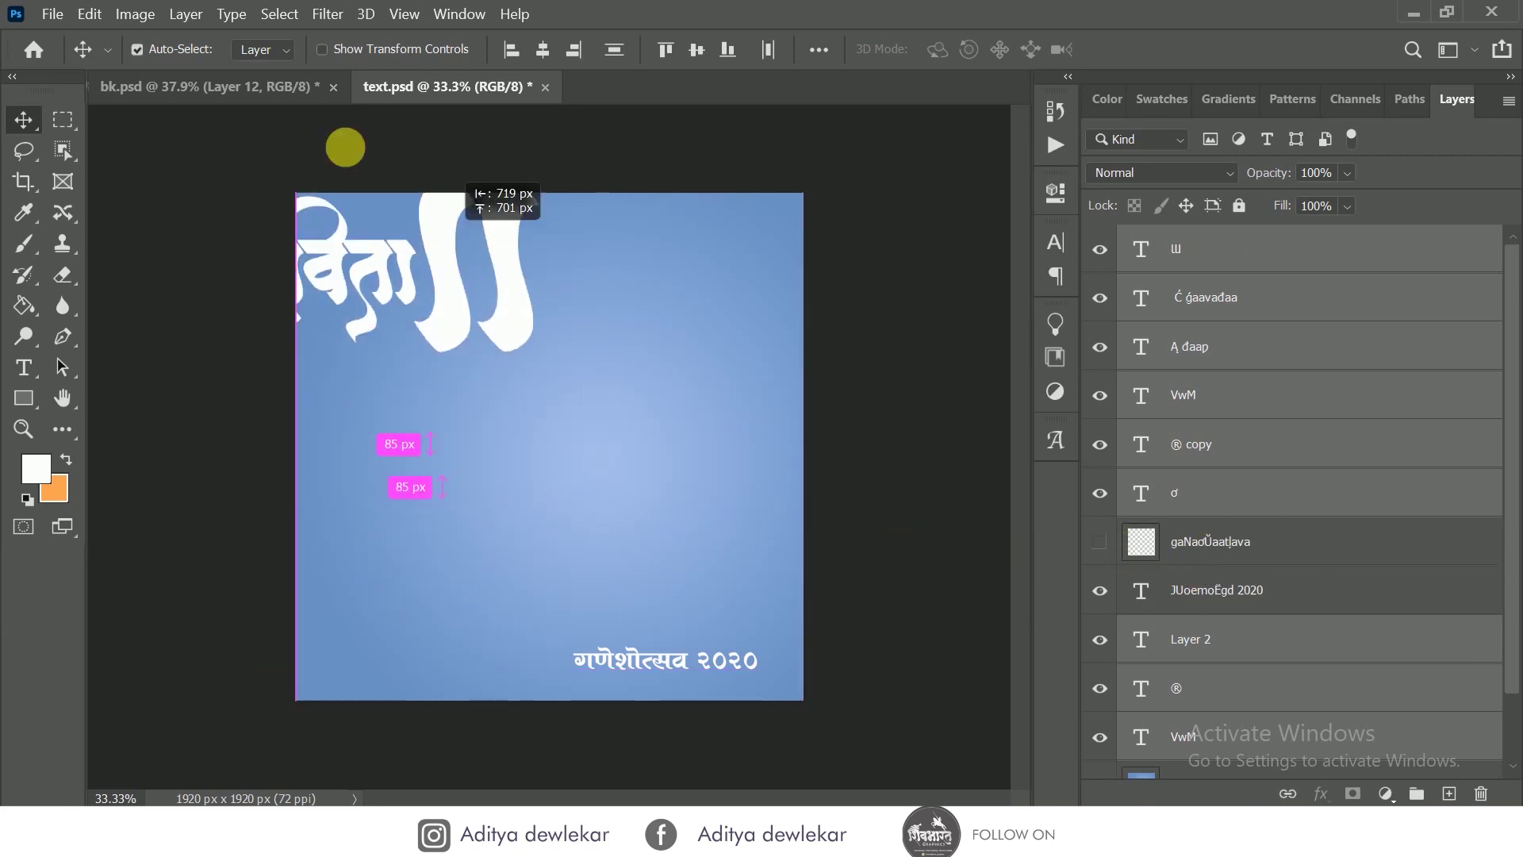
{"action": "left_click_drag", "start_coordinate": [282, 99], "coordinate": [669, 373]}
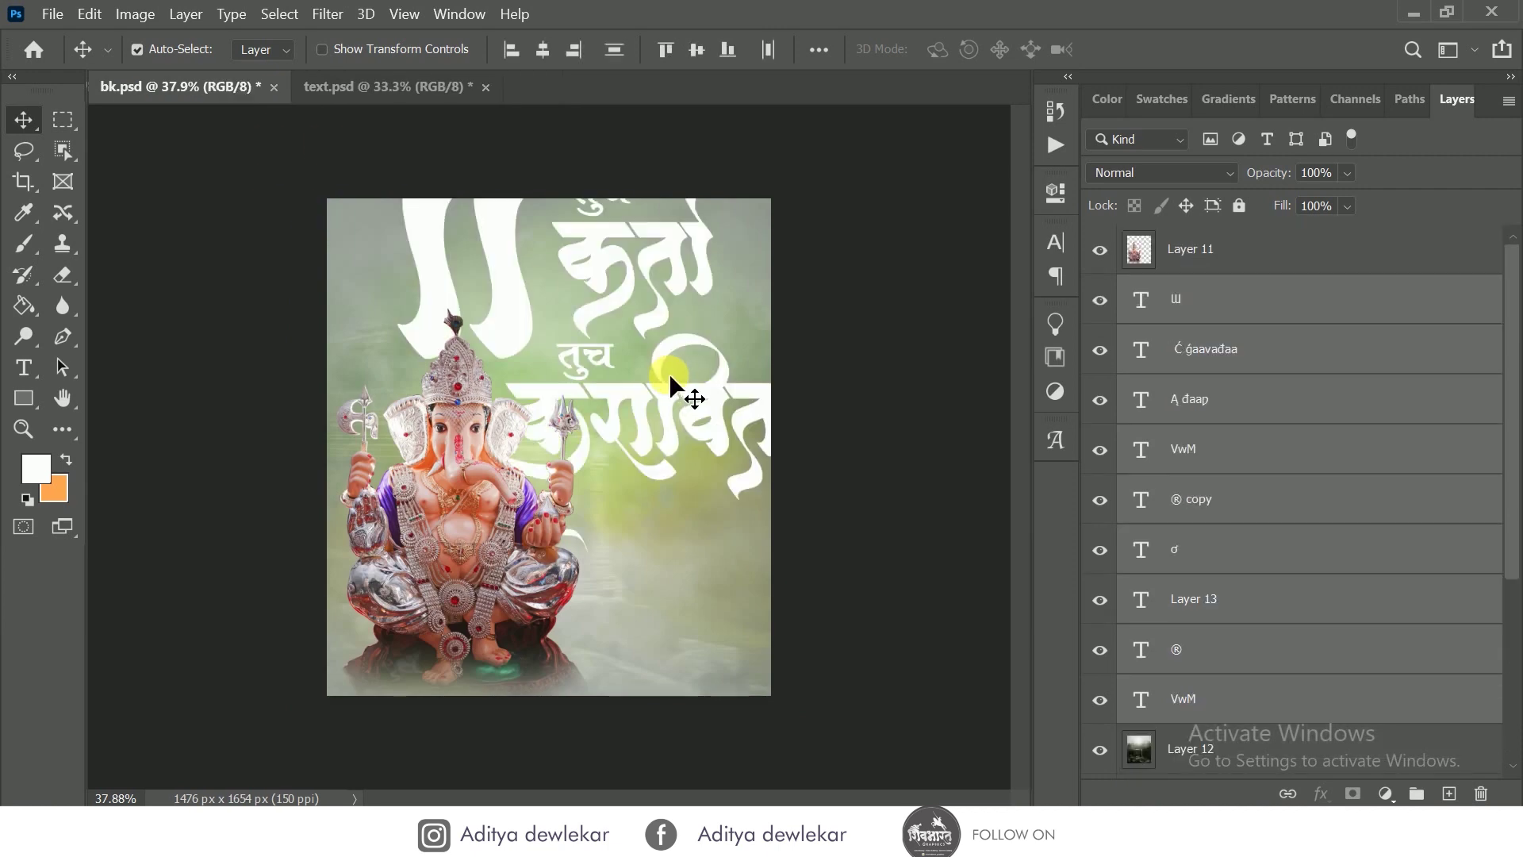
- Scale the calligraphy to about 51% and place it beside the idol's head
{"action": "key", "text": "ctrl+t"}
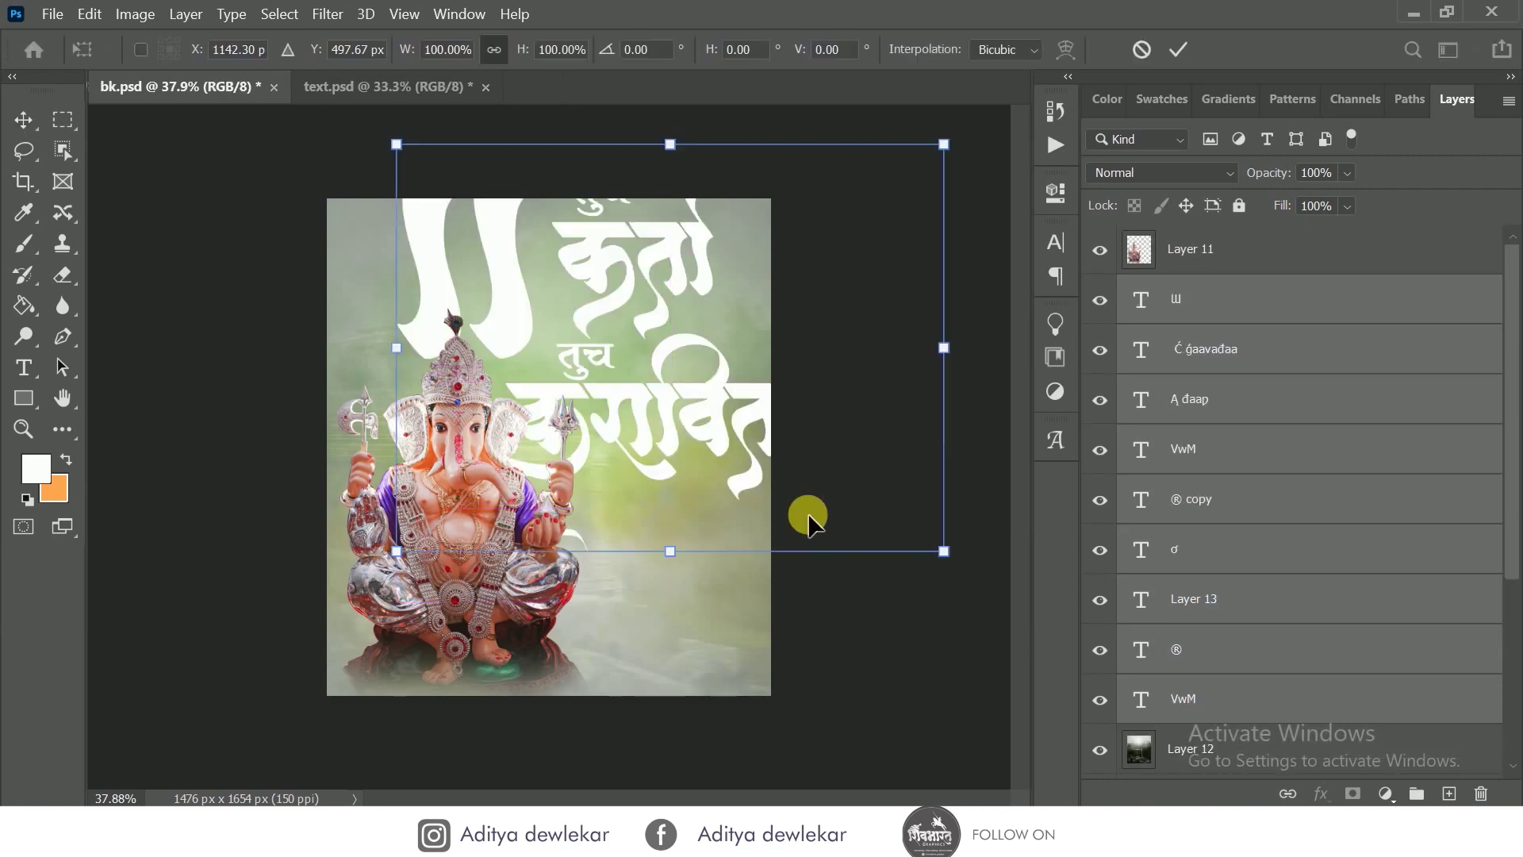
{"action": "mouse_move", "coordinate": [949, 558]}
{"action": "left_mouse_down"}
{"action": "mouse_move", "coordinate": [817, 505]}
{"action": "mouse_move", "coordinate": [781, 414]}
{"action": "left_mouse_up"}
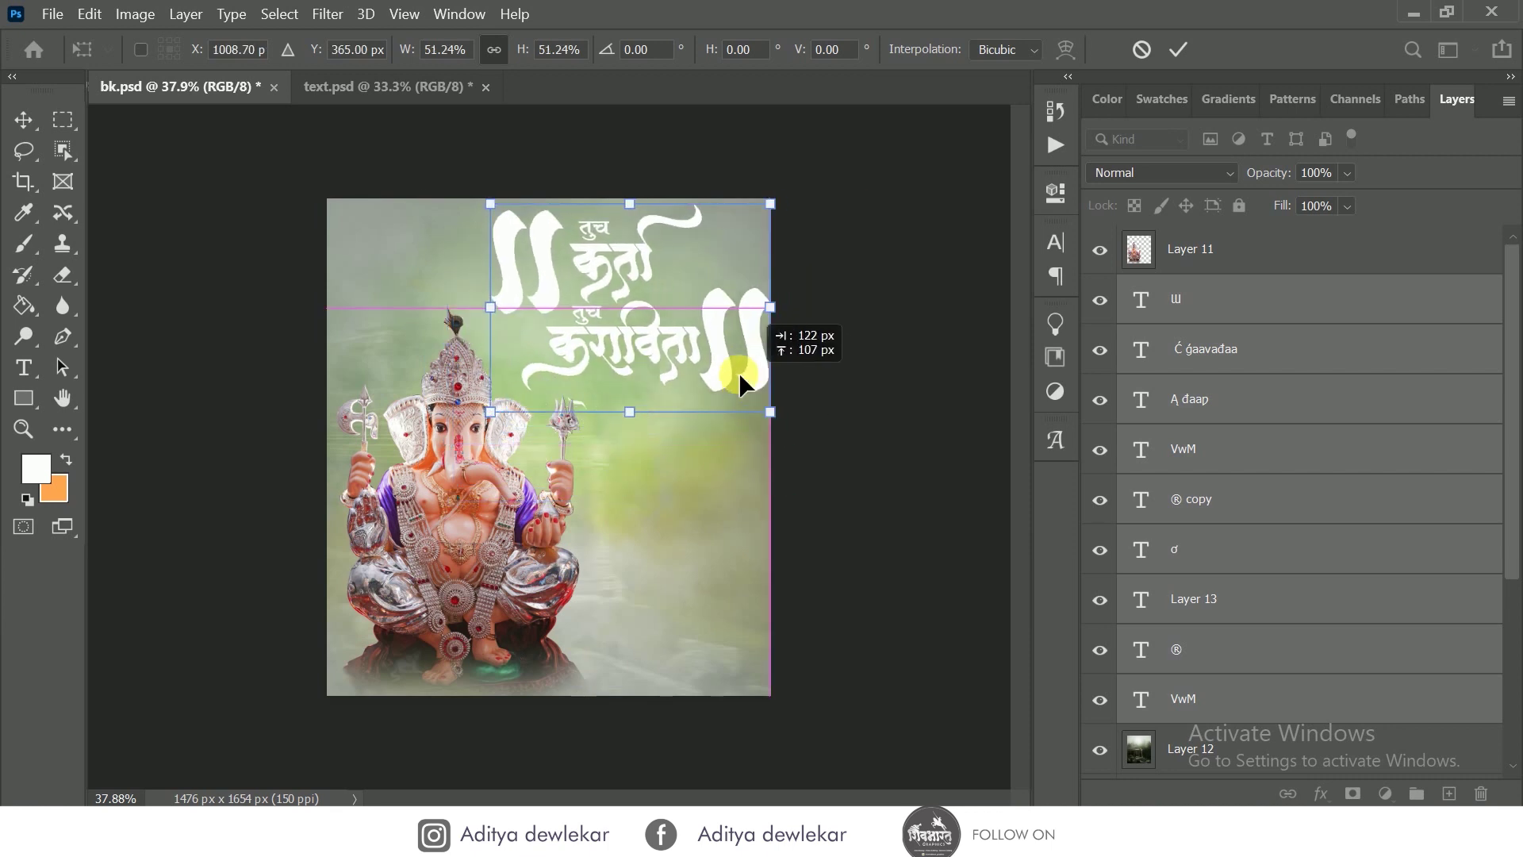
{"action": "left_click_drag", "start_coordinate": [687, 353], "coordinate": [687, 365]}
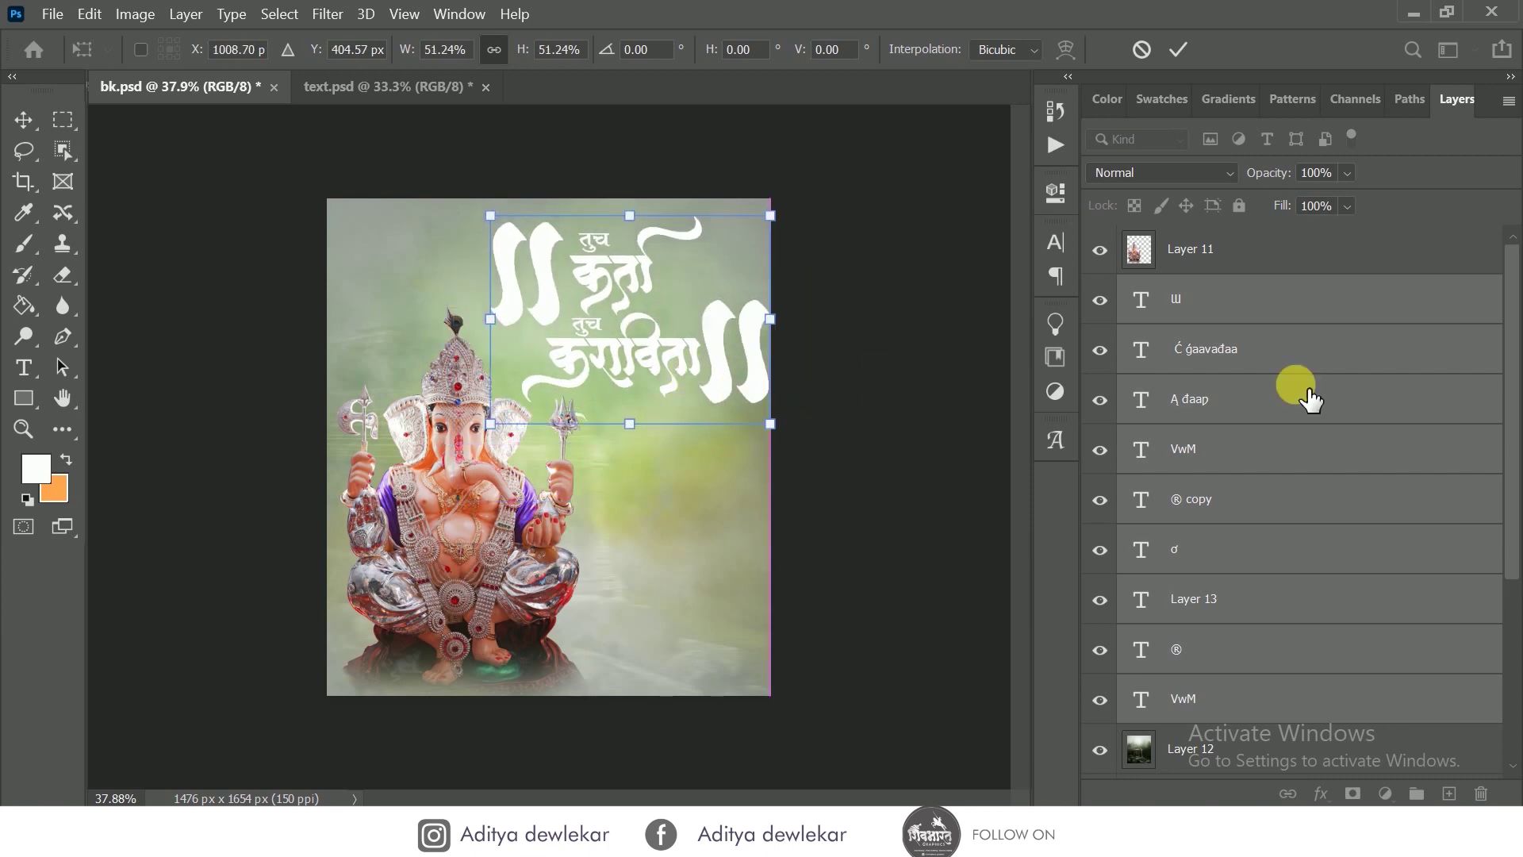
{"action": "left_click", "coordinate": [1096, 305]}
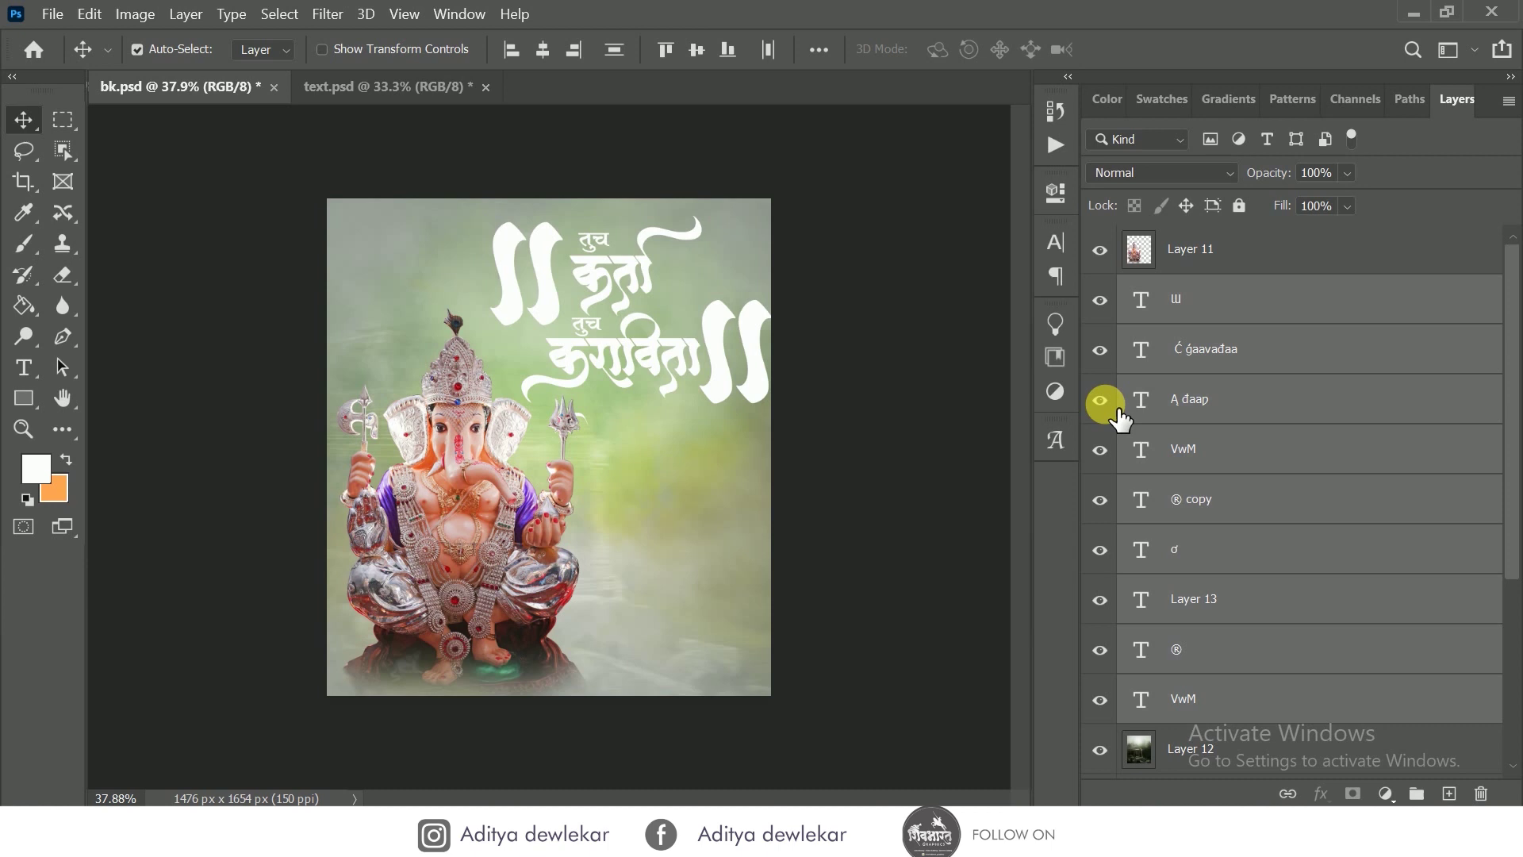
- Hide the ® and ® copy layers holding the ॥ marks and move ® copy beside ®
{"action": "left_click", "coordinate": [1101, 651]}
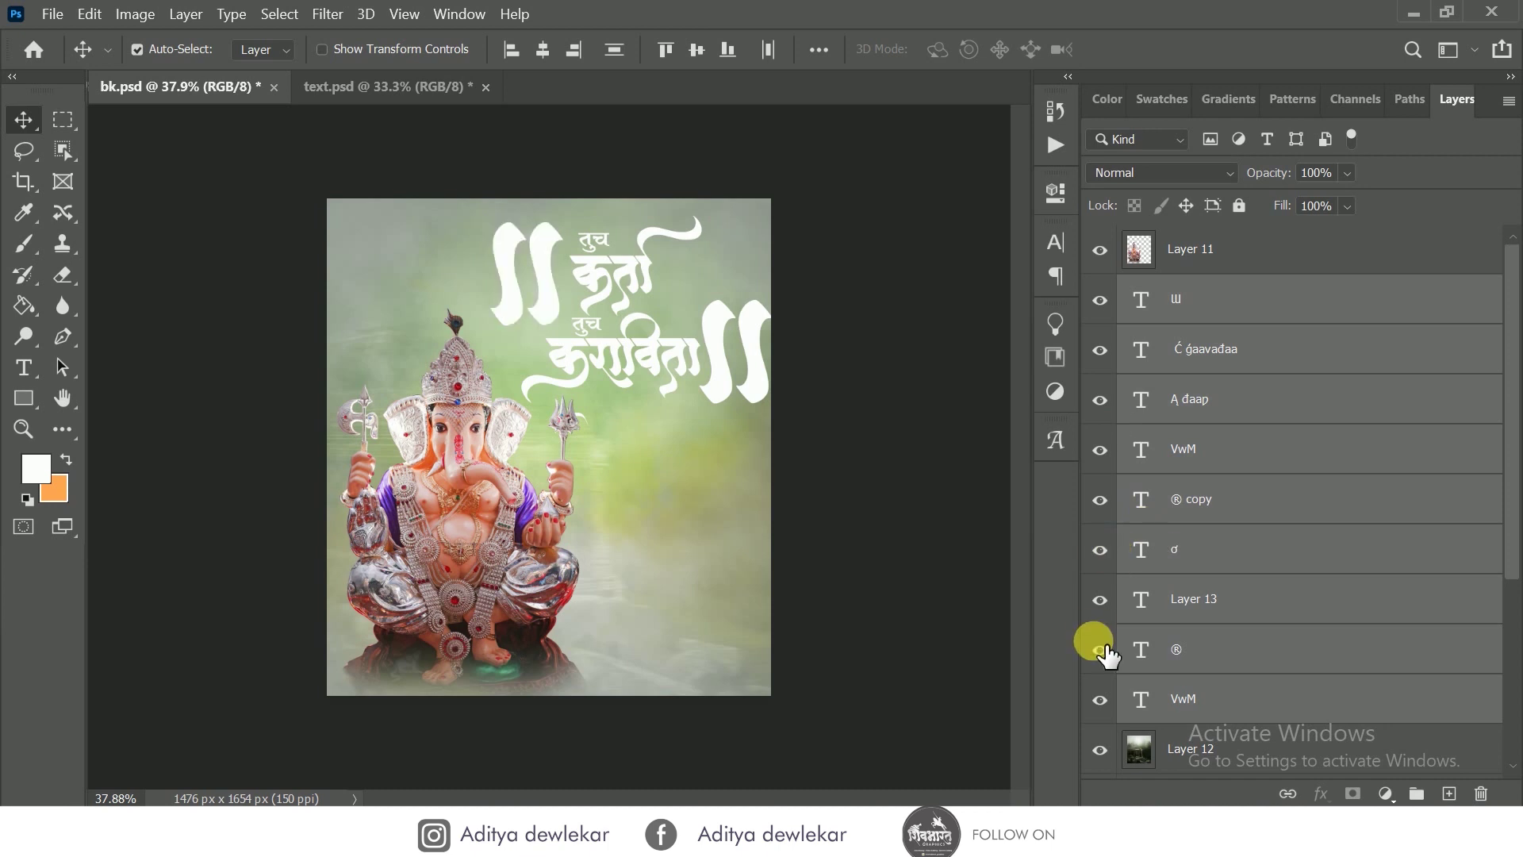
{"action": "left_click", "coordinate": [1101, 650]}
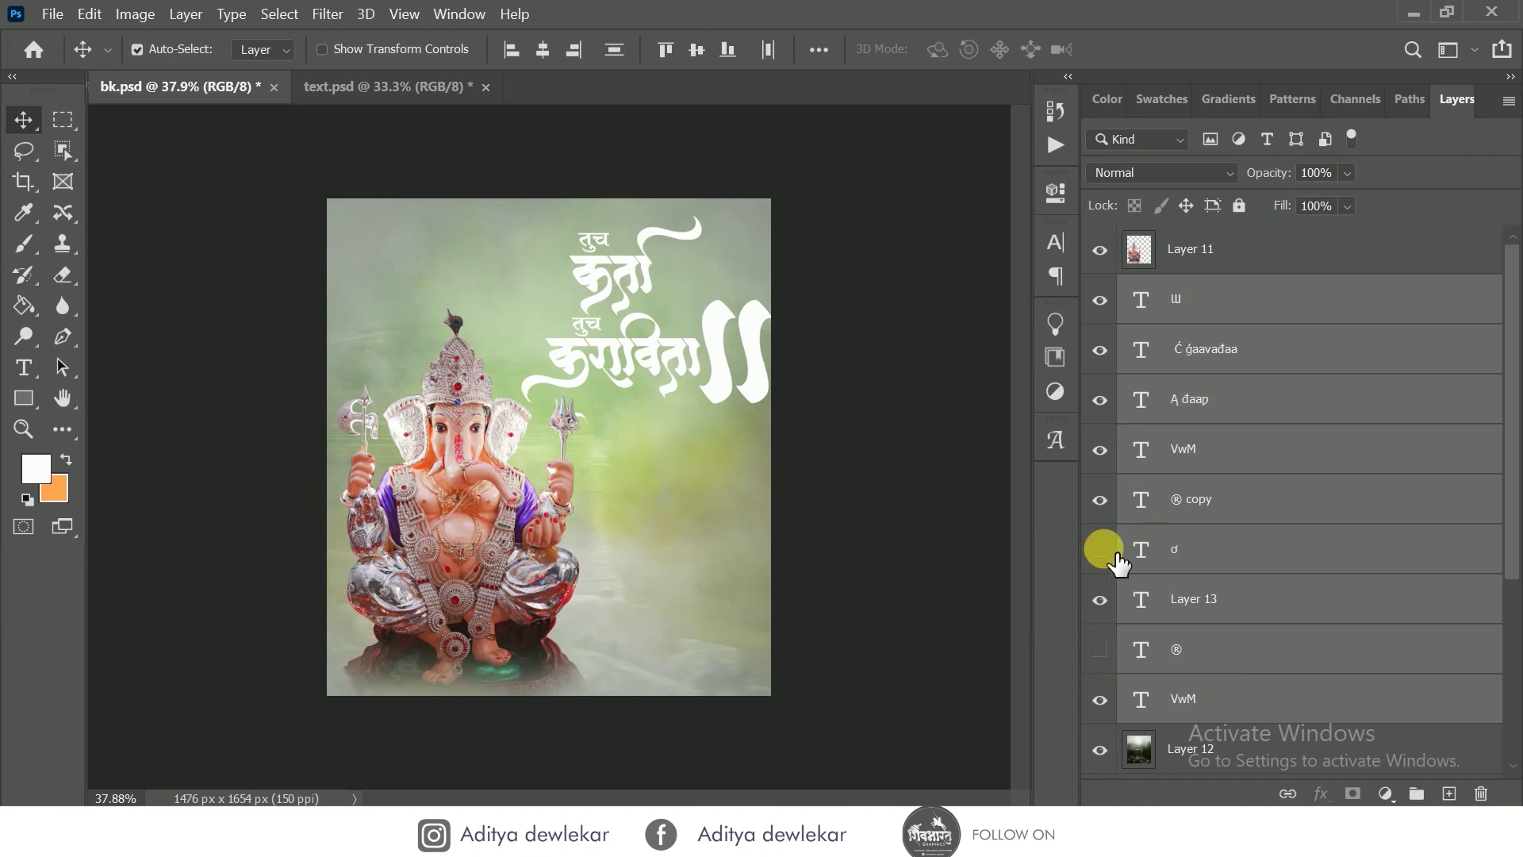
{"action": "left_click", "coordinate": [853, 413]}
{"action": "left_click", "coordinate": [766, 379]}
{"action": "left_click", "coordinate": [1098, 499]}
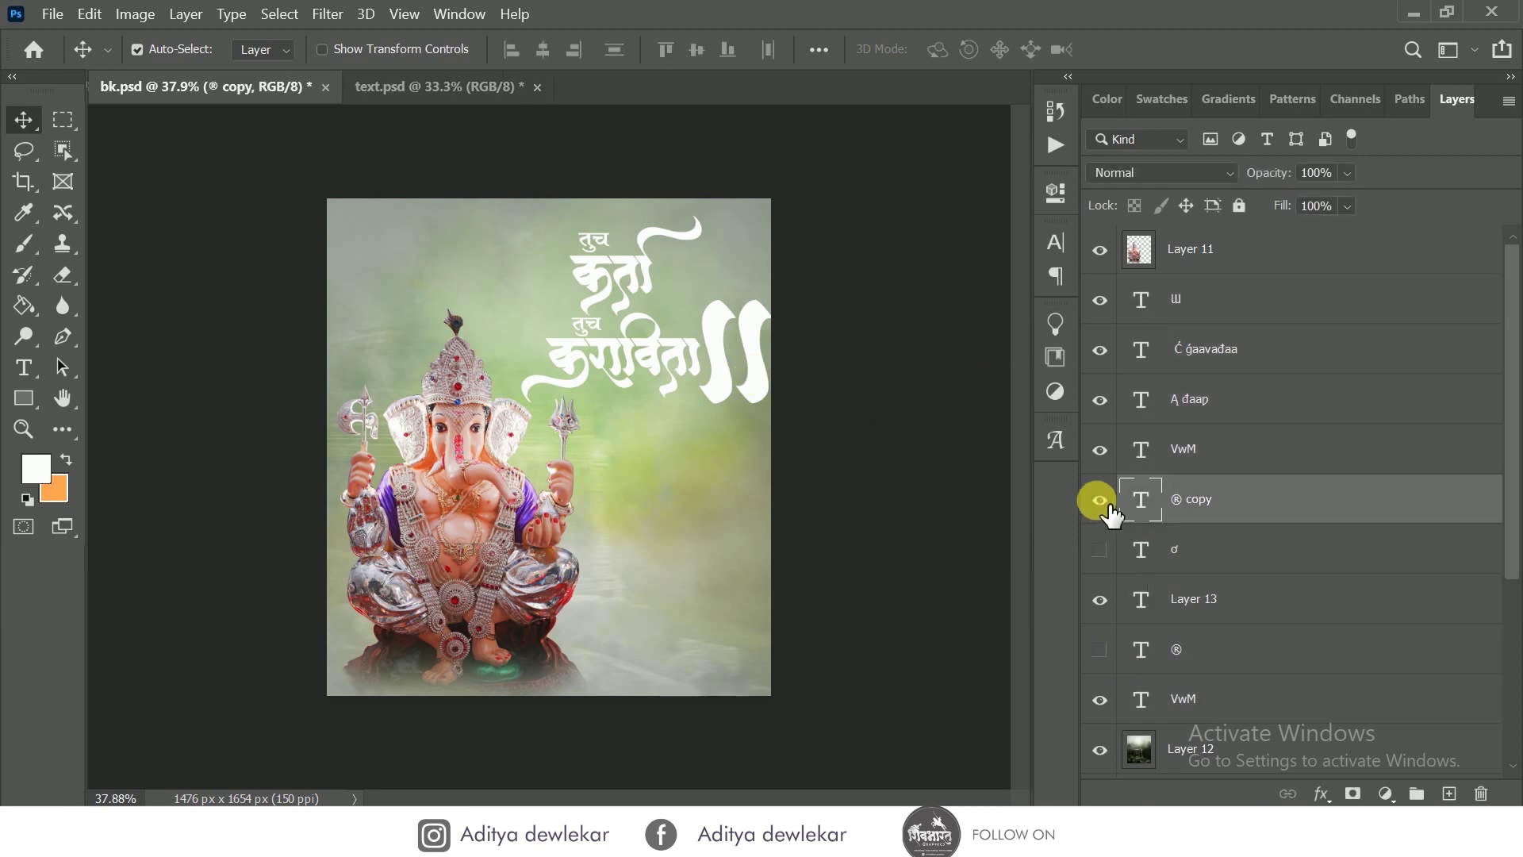
{"action": "left_click_drag", "start_coordinate": [1217, 507], "coordinate": [1216, 623]}
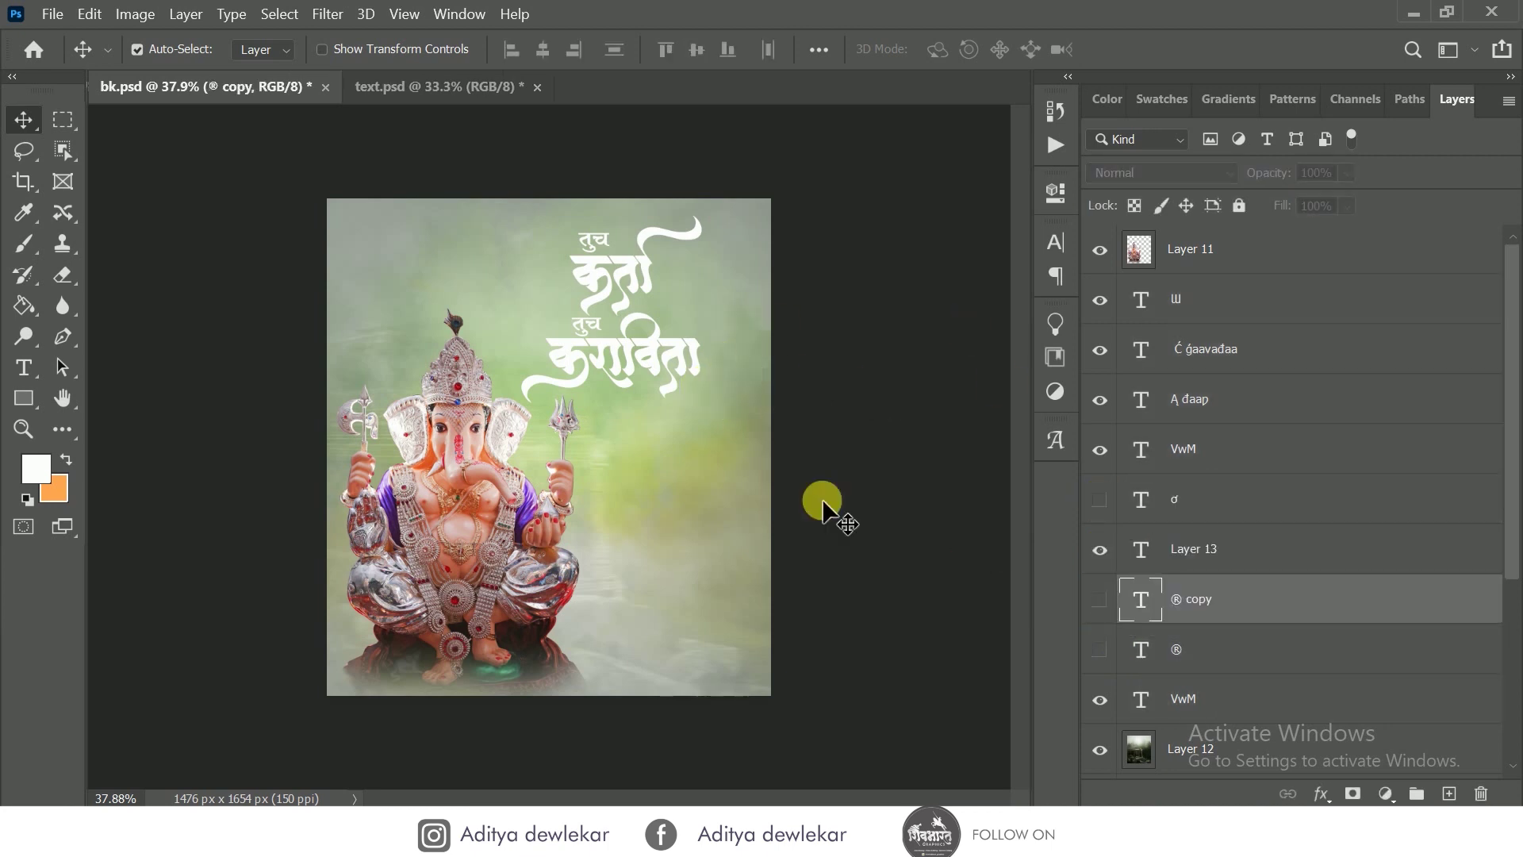
- Select the calligraphy layers from ш to VwM for transforming
{"action": "left_click", "coordinate": [1232, 718]}
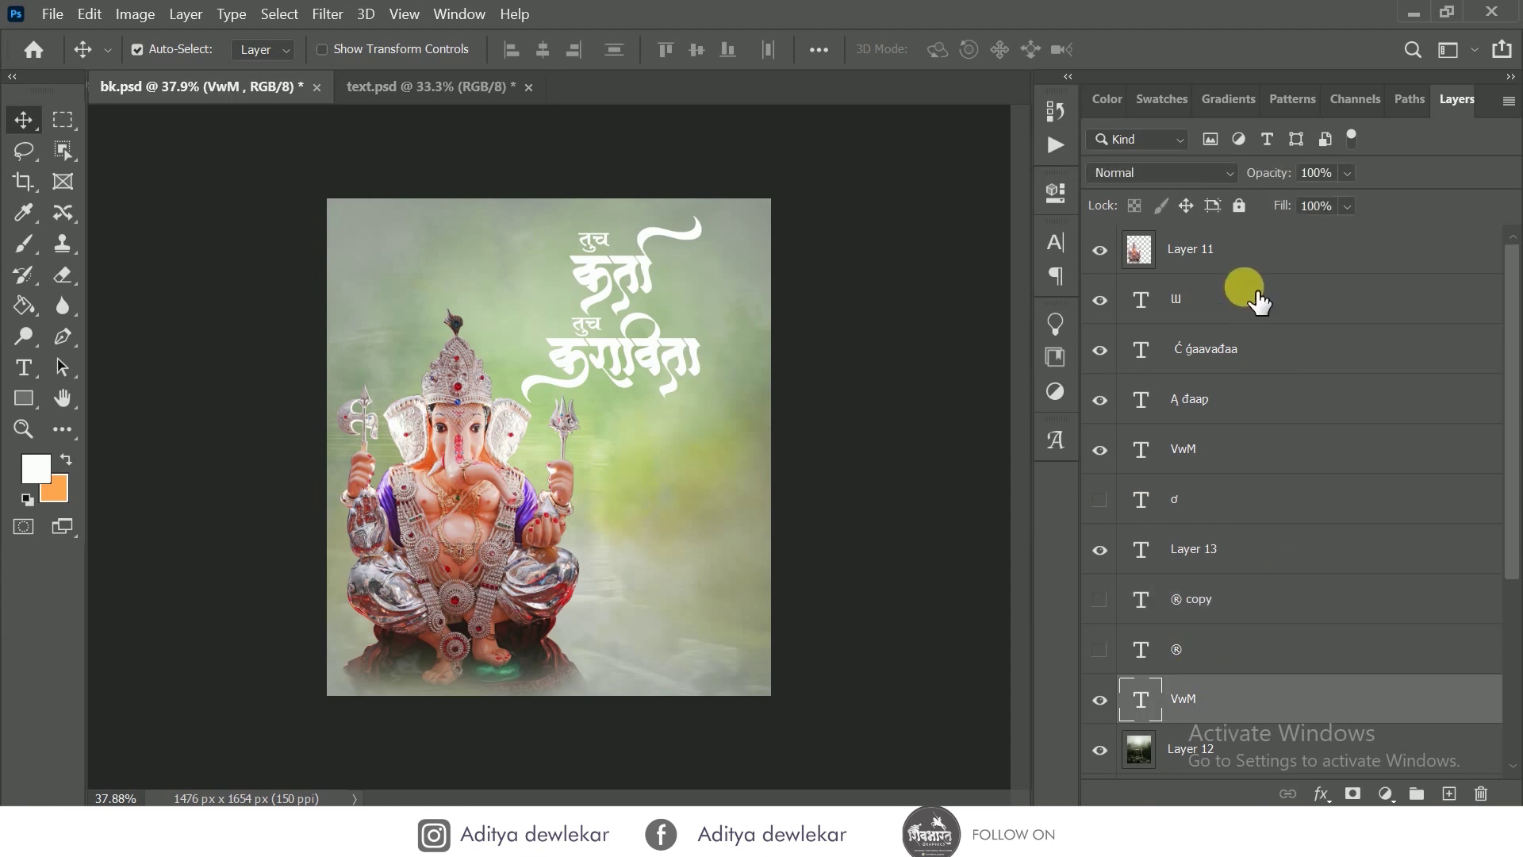
{"action": "left_click", "coordinate": [1257, 300], "text": "shift"}
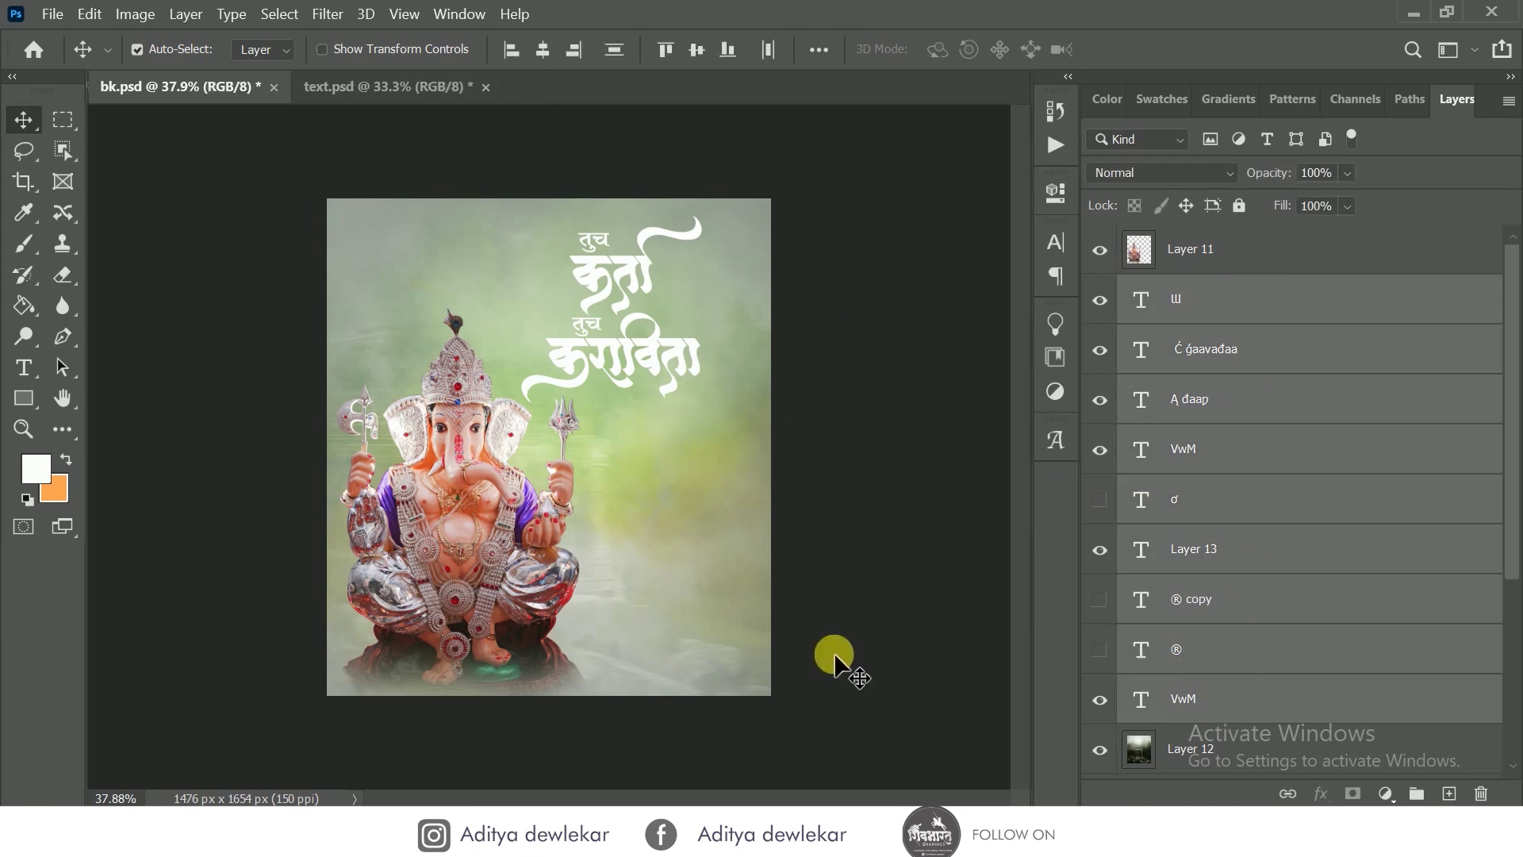
{"action": "key", "text": "ctrl+t"}
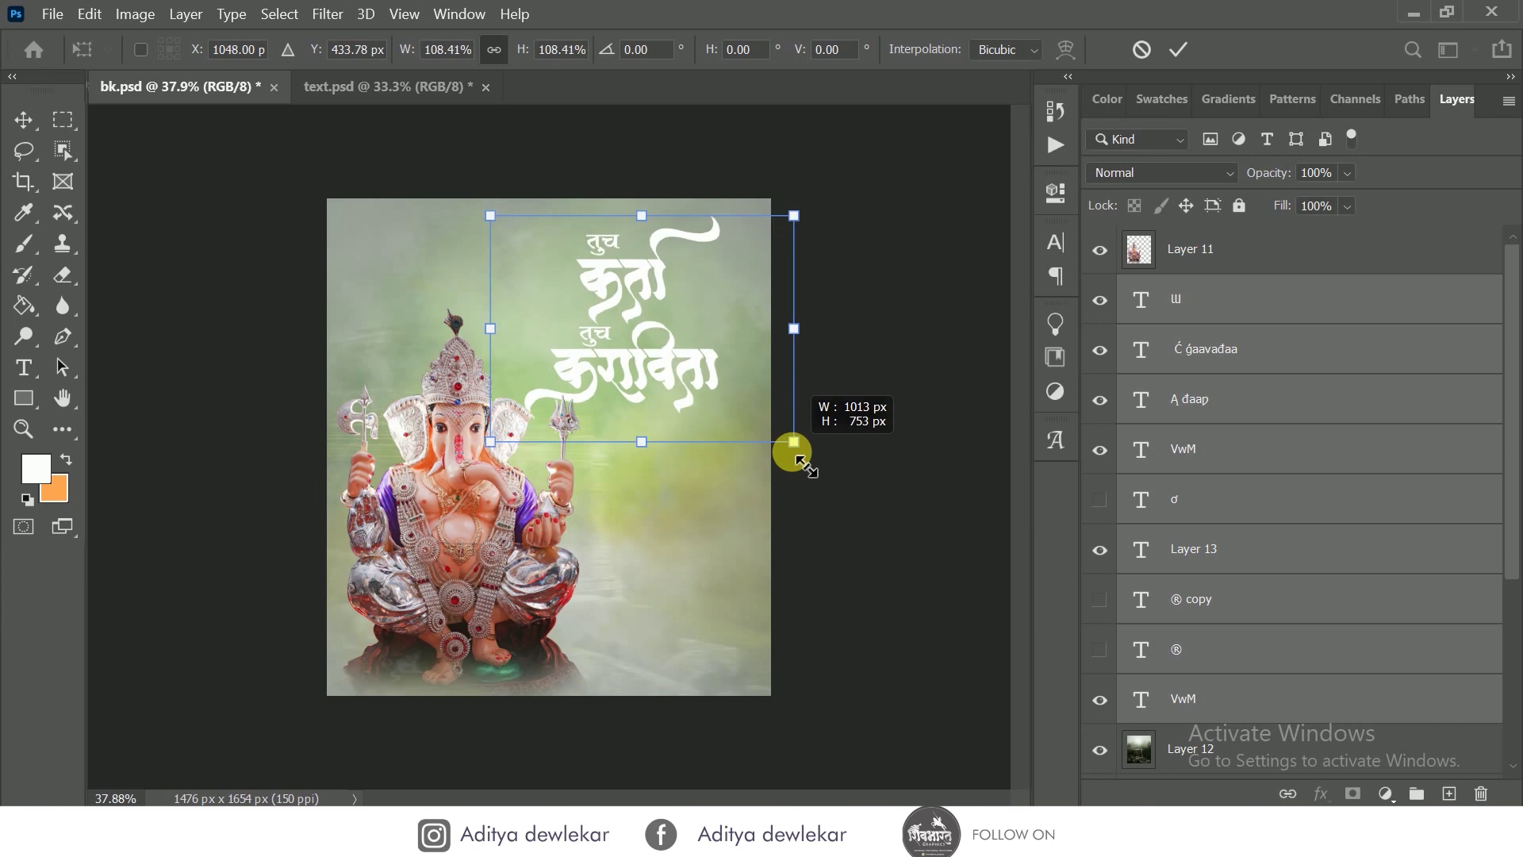
- Enlarge the calligraphy slightly, then scale the Ganesha idol to about 88% and shift it down-left
{"action": "mouse_move", "coordinate": [788, 439]}
{"action": "left_mouse_down"}
{"action": "mouse_move", "coordinate": [765, 460]}
{"action": "mouse_move", "coordinate": [717, 381]}
{"action": "left_mouse_up"}
{"action": "left_click", "coordinate": [1178, 50]}
{"action": "left_click", "coordinate": [467, 514]}
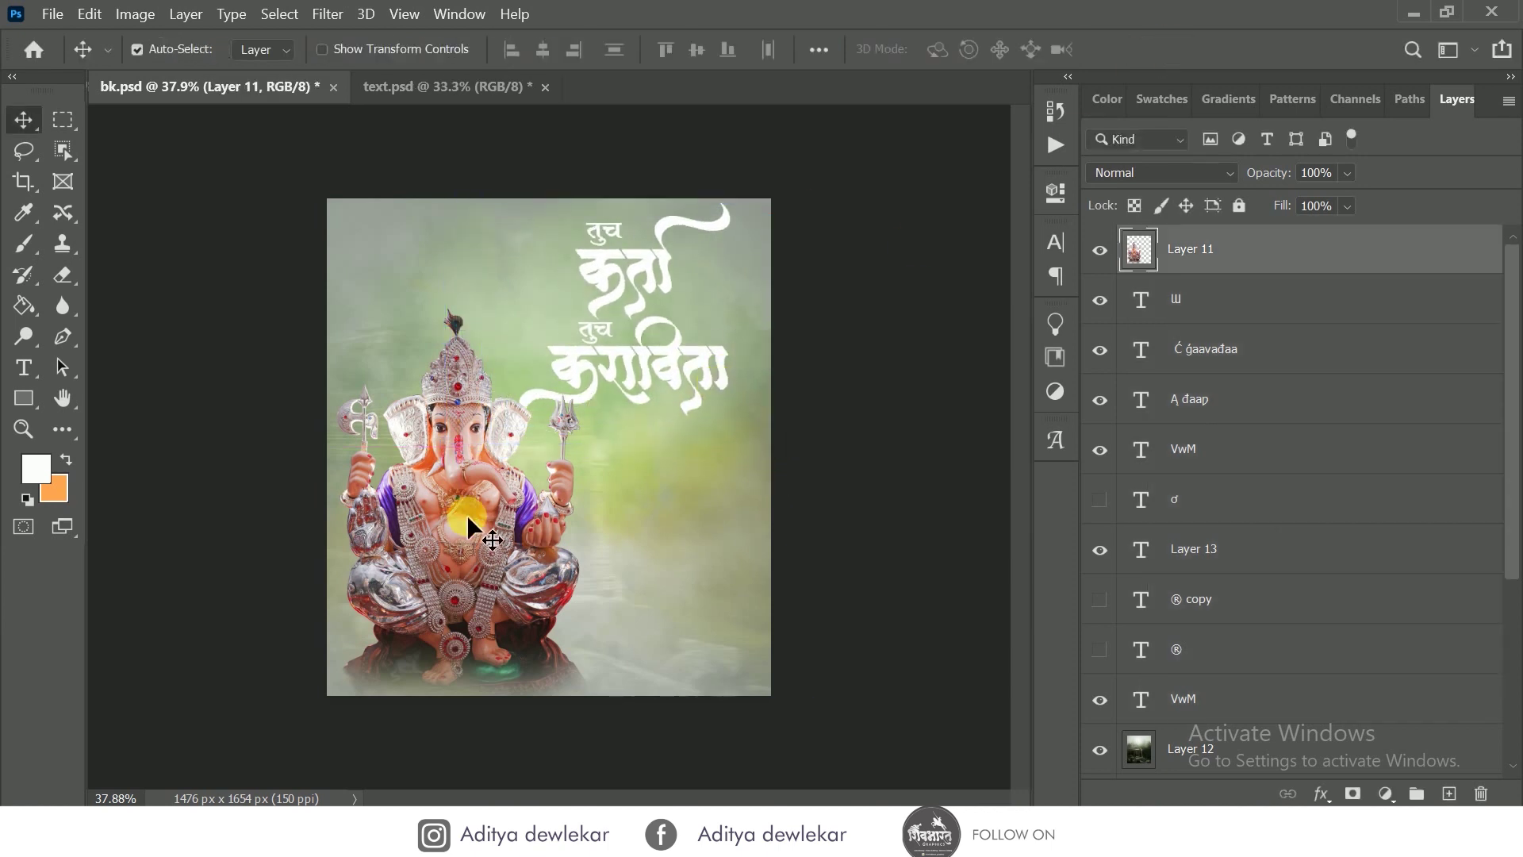
{"action": "key", "text": "ctrl+t"}
{"action": "mouse_move", "coordinate": [588, 307]}
{"action": "left_mouse_down"}
{"action": "mouse_move", "coordinate": [594, 369]}
{"action": "mouse_move", "coordinate": [644, 360]}
{"action": "left_mouse_up"}
{"action": "mouse_move", "coordinate": [577, 700]}
{"action": "left_mouse_down"}
{"action": "mouse_move", "coordinate": [537, 649]}
{"action": "mouse_move", "coordinate": [553, 687]}
{"action": "left_mouse_up"}
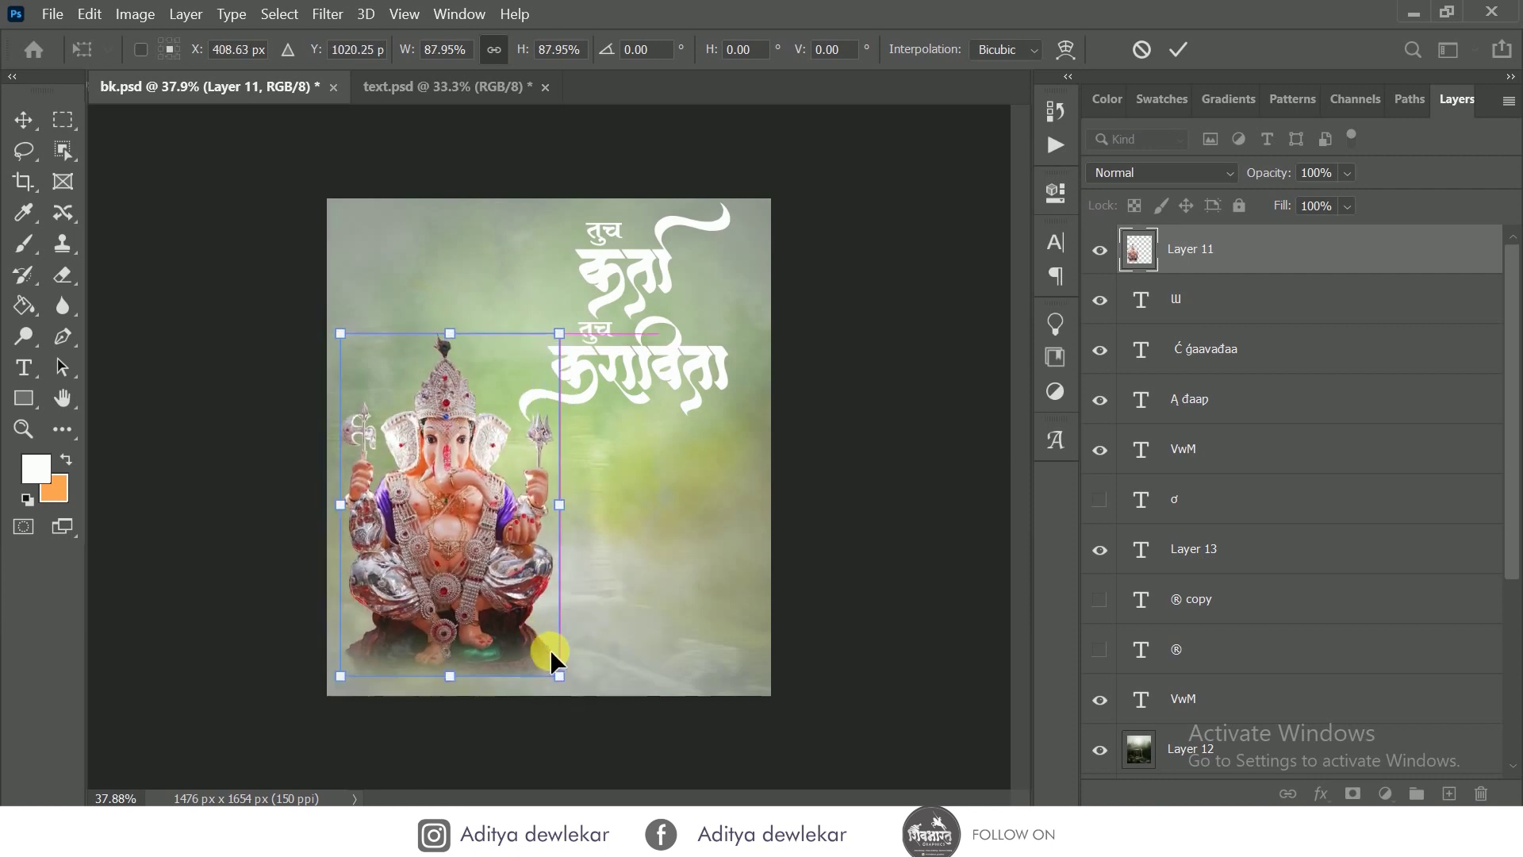
{"action": "left_click", "coordinate": [1178, 49]}
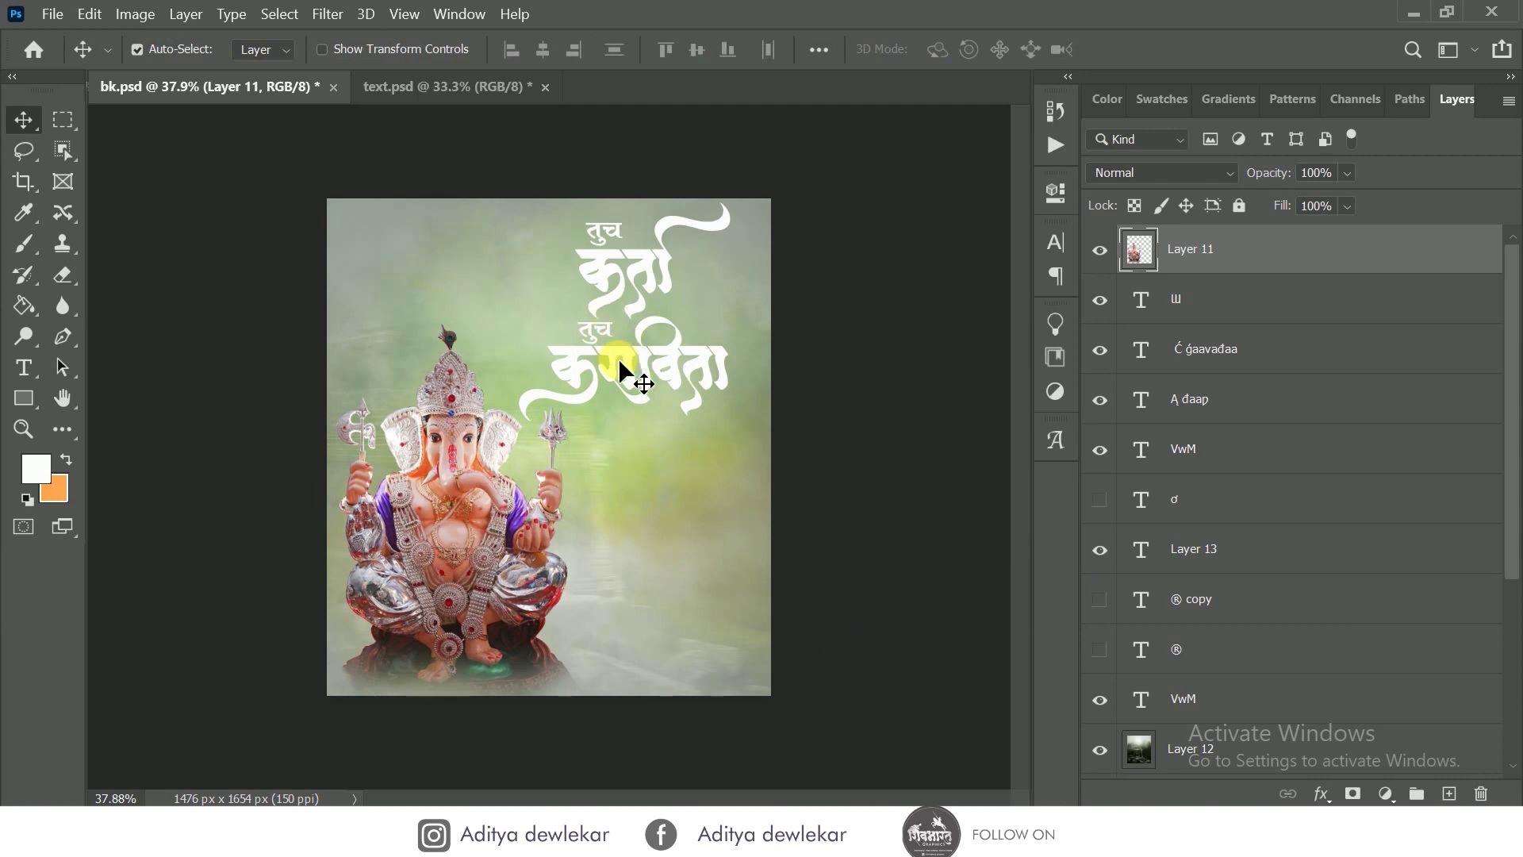
{"action": "left_click", "coordinate": [1202, 664]}
{"action": "left_click", "coordinate": [1207, 702]}
- Convert the text layers, excluding the ® layers, into one smart object
{"action": "left_click", "coordinate": [1277, 300], "text": "shift"}
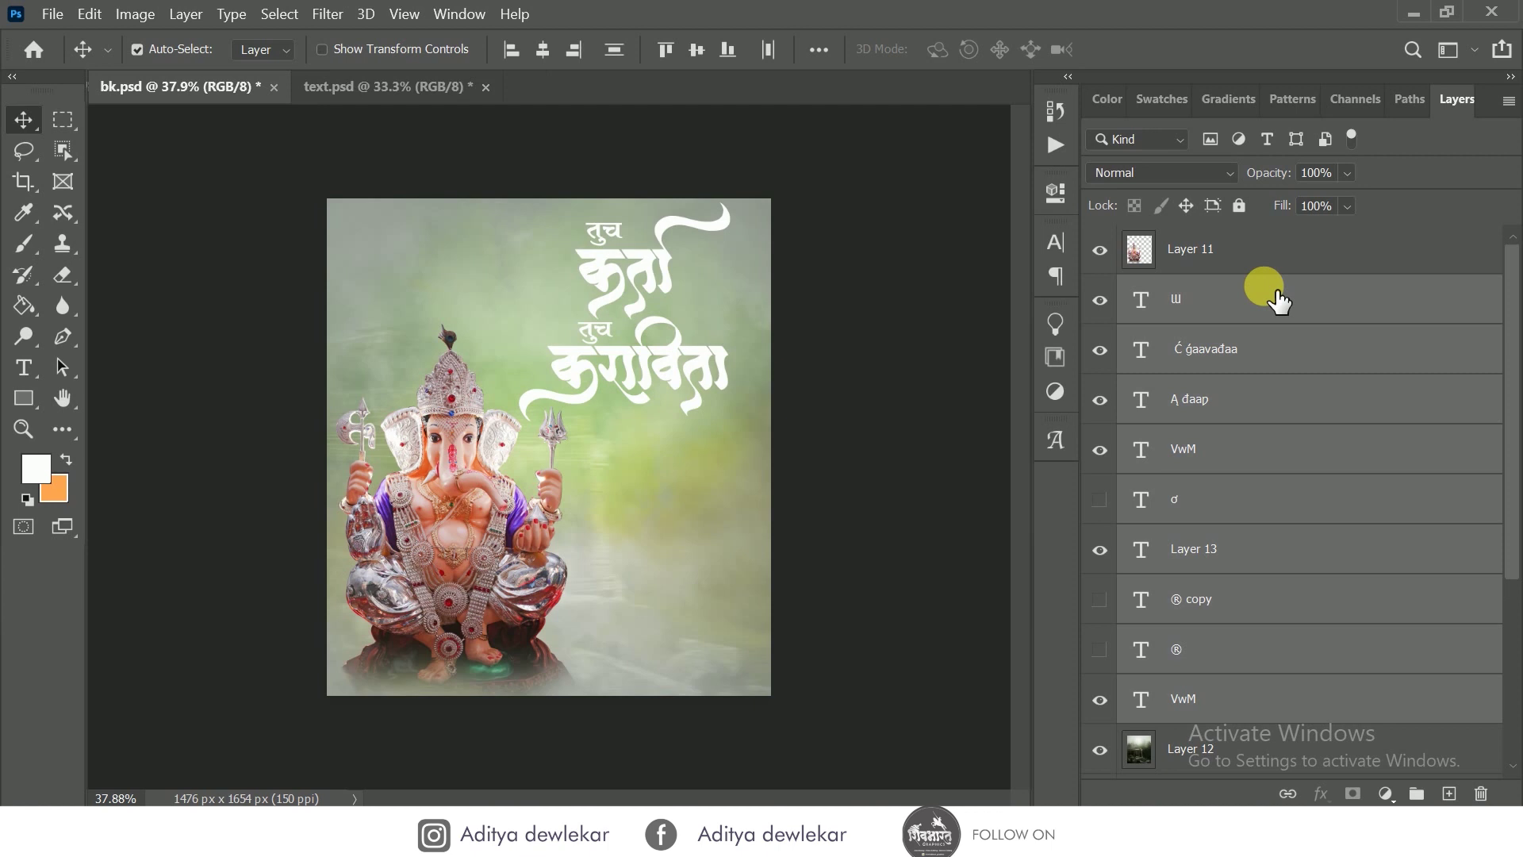
{"action": "left_click", "coordinate": [1279, 625], "text": "ctrl"}
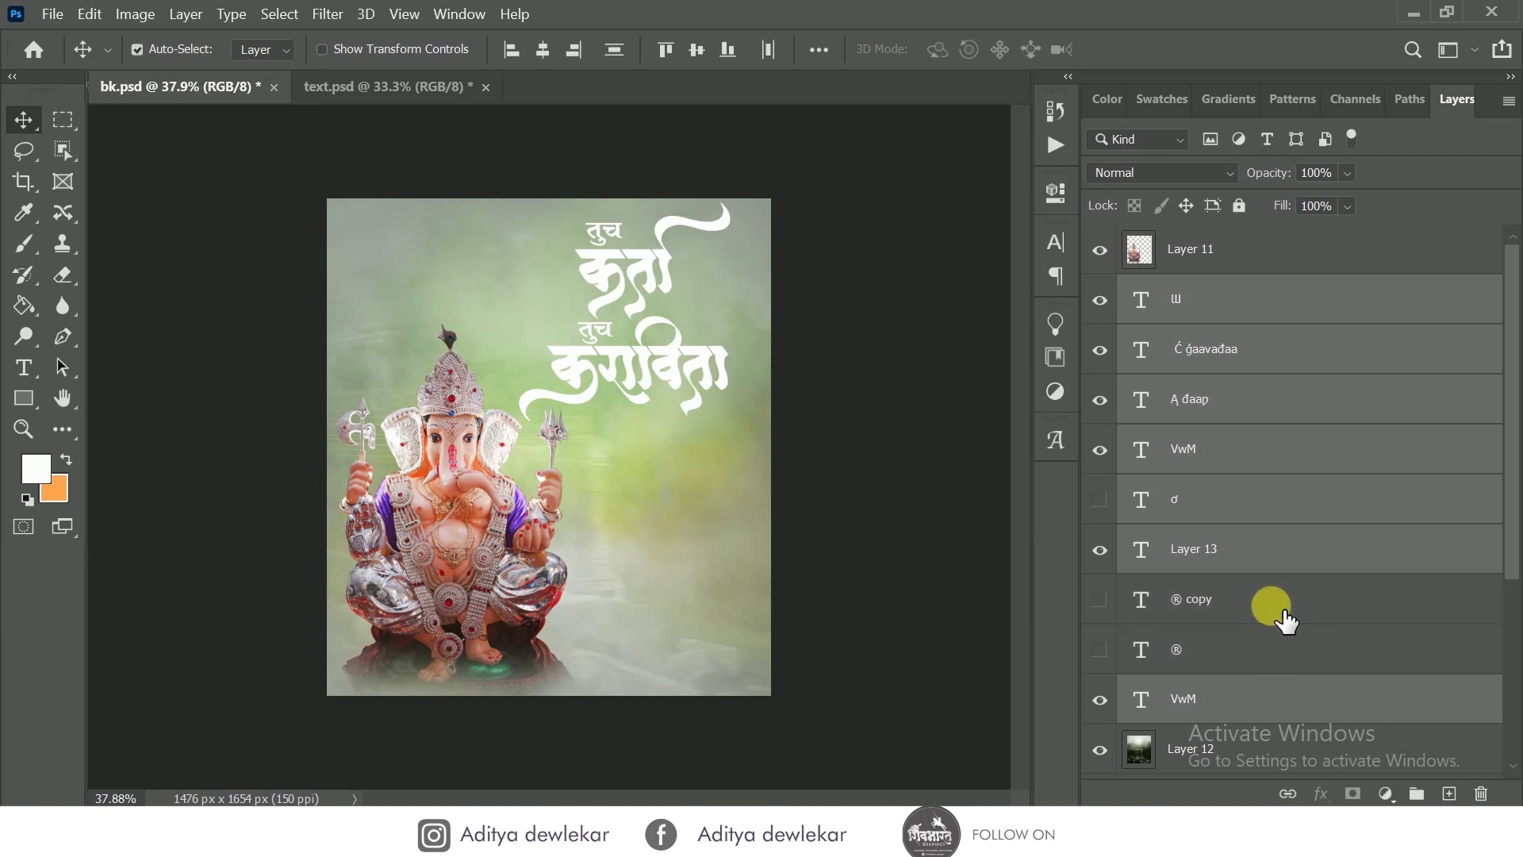
{"action": "right_click", "coordinate": [1340, 466]}
{"action": "left_click", "coordinate": [1136, 310]}
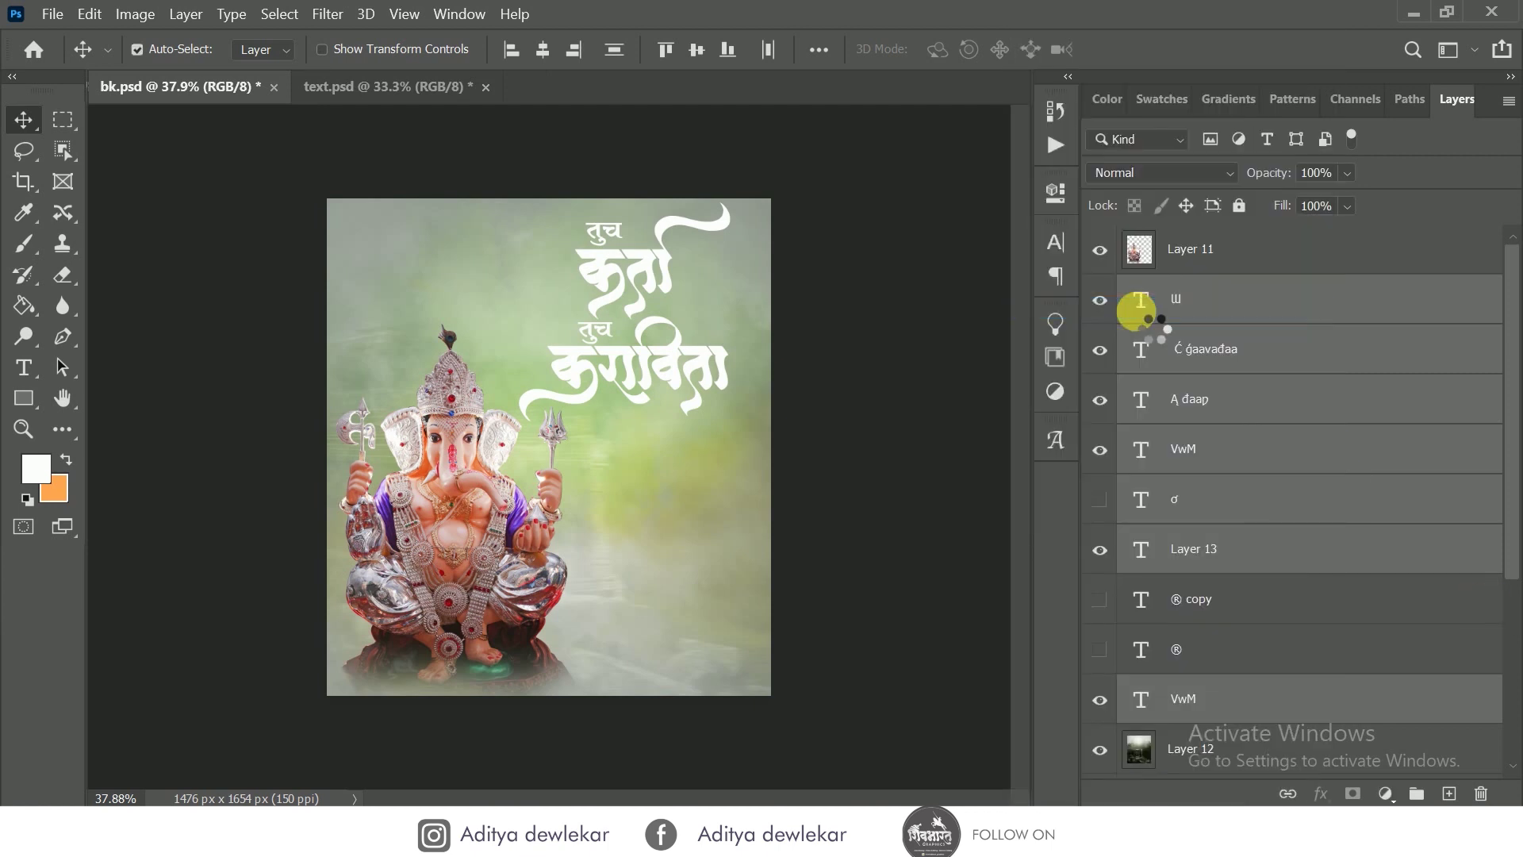
{"action": "left_click", "coordinate": [1099, 299]}
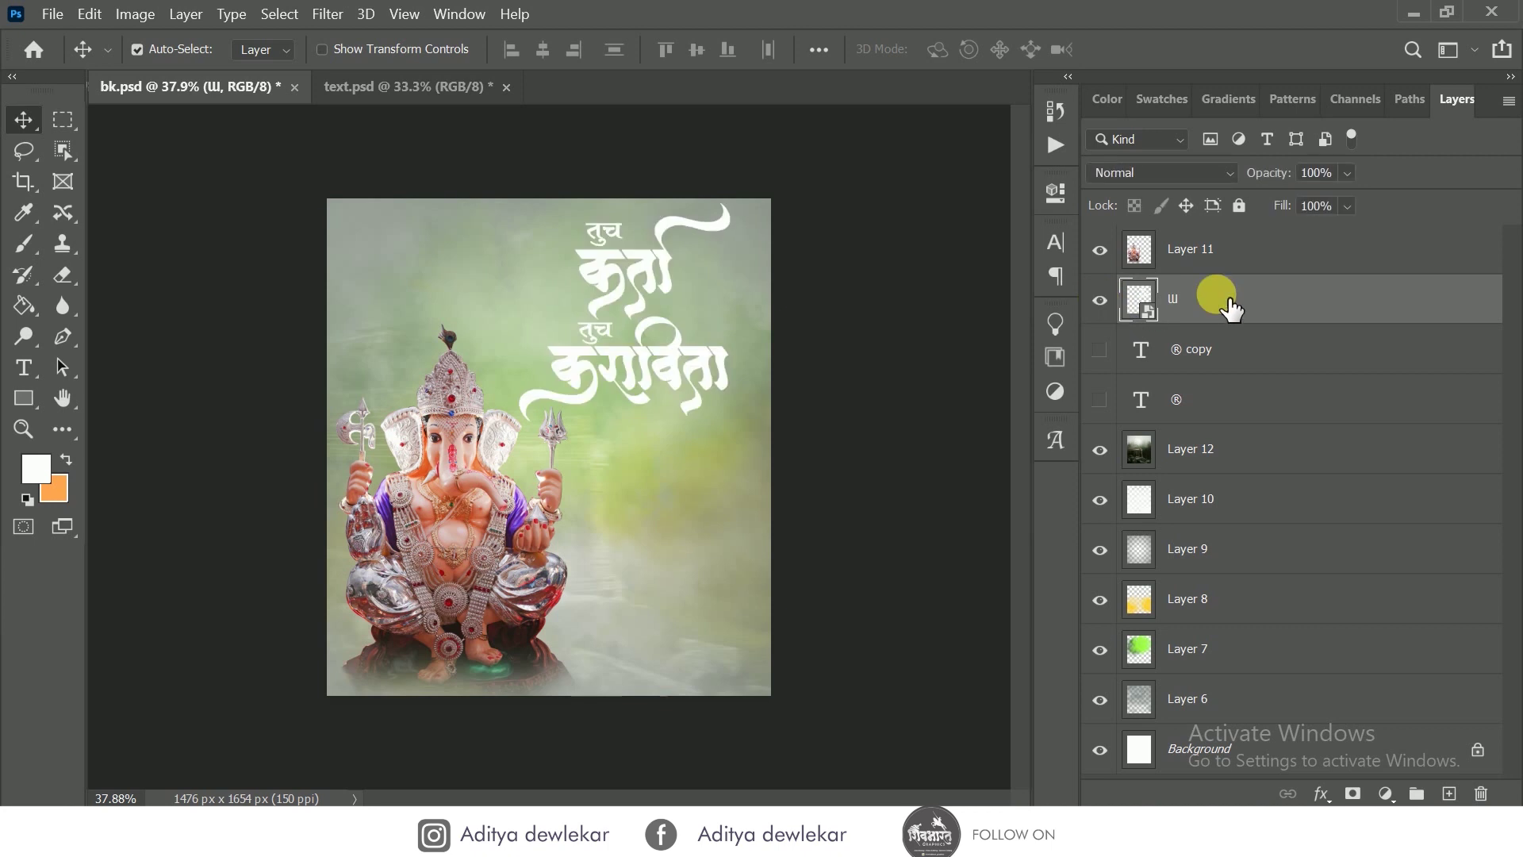
{"action": "left_click", "coordinate": [1100, 349]}
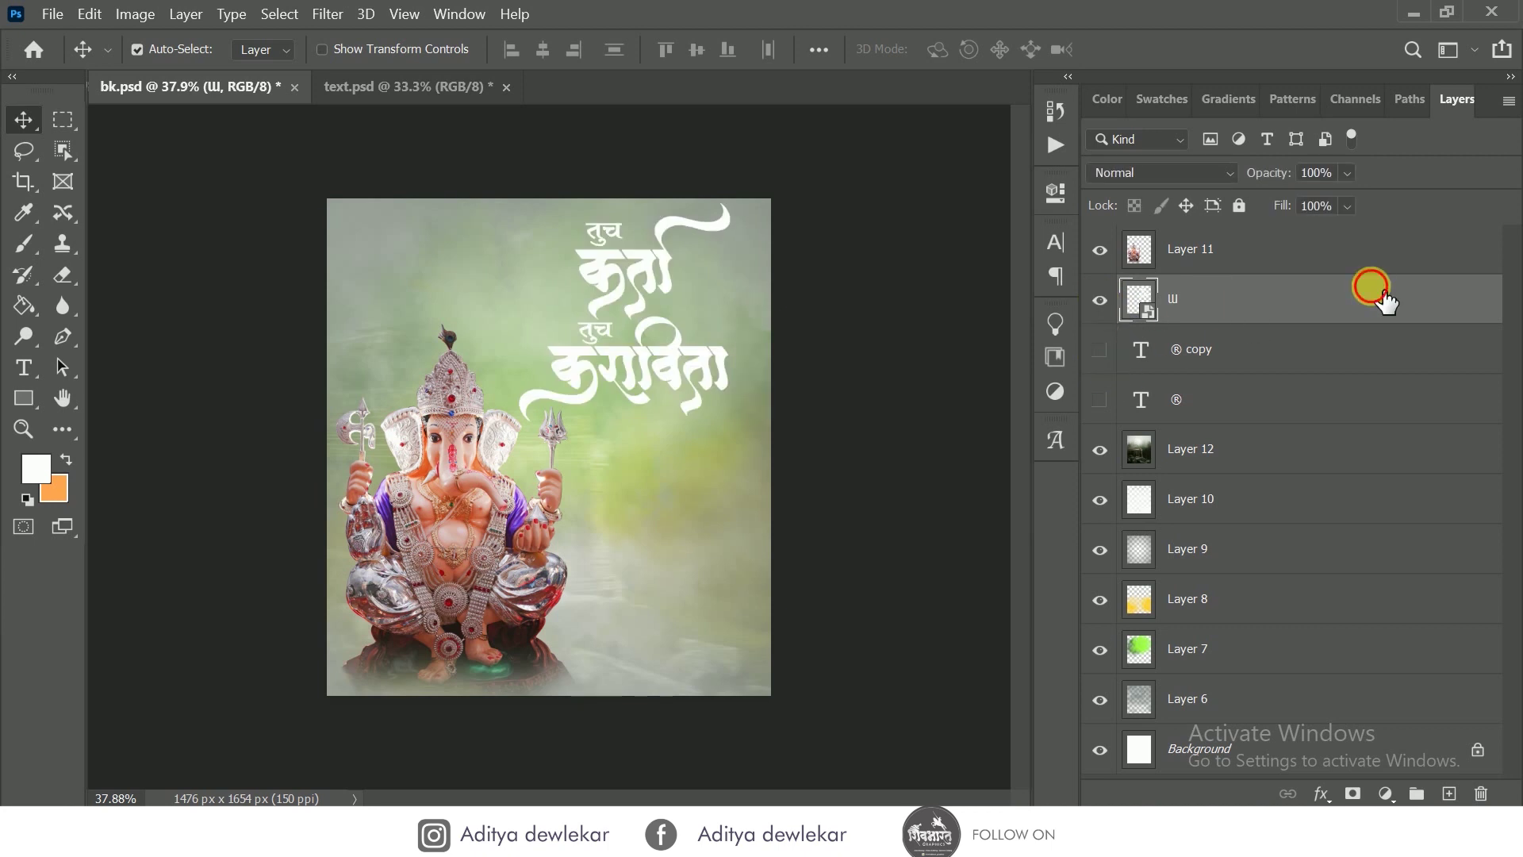
- Give the calligraphy a white Color Overlay and show the ® layer's ॥ glyph
{"action": "double_click", "coordinate": [1385, 300]}
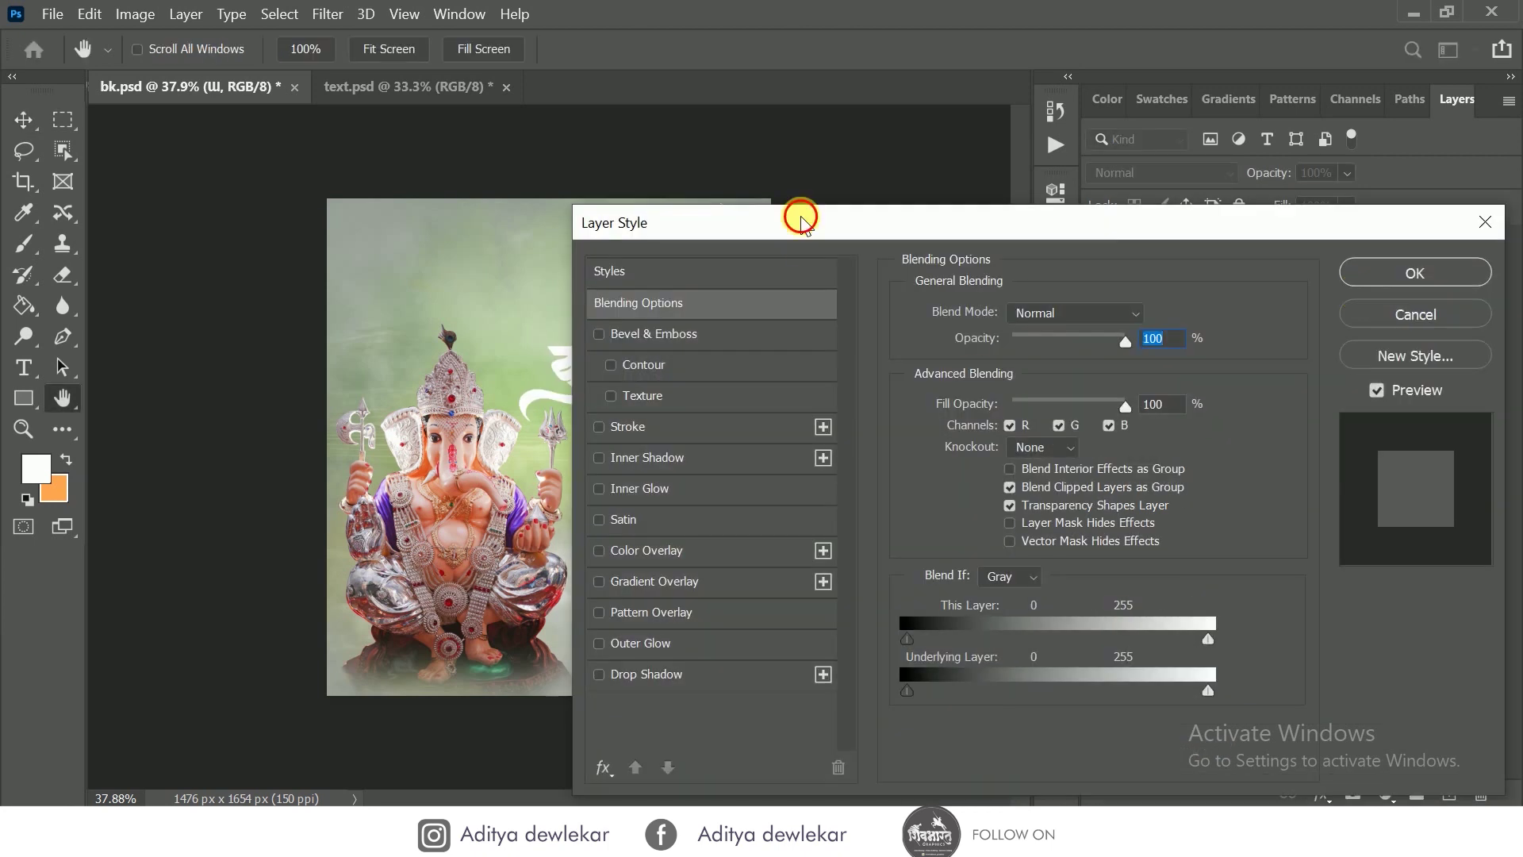
{"action": "left_click_drag", "start_coordinate": [803, 219], "coordinate": [1203, 219]}
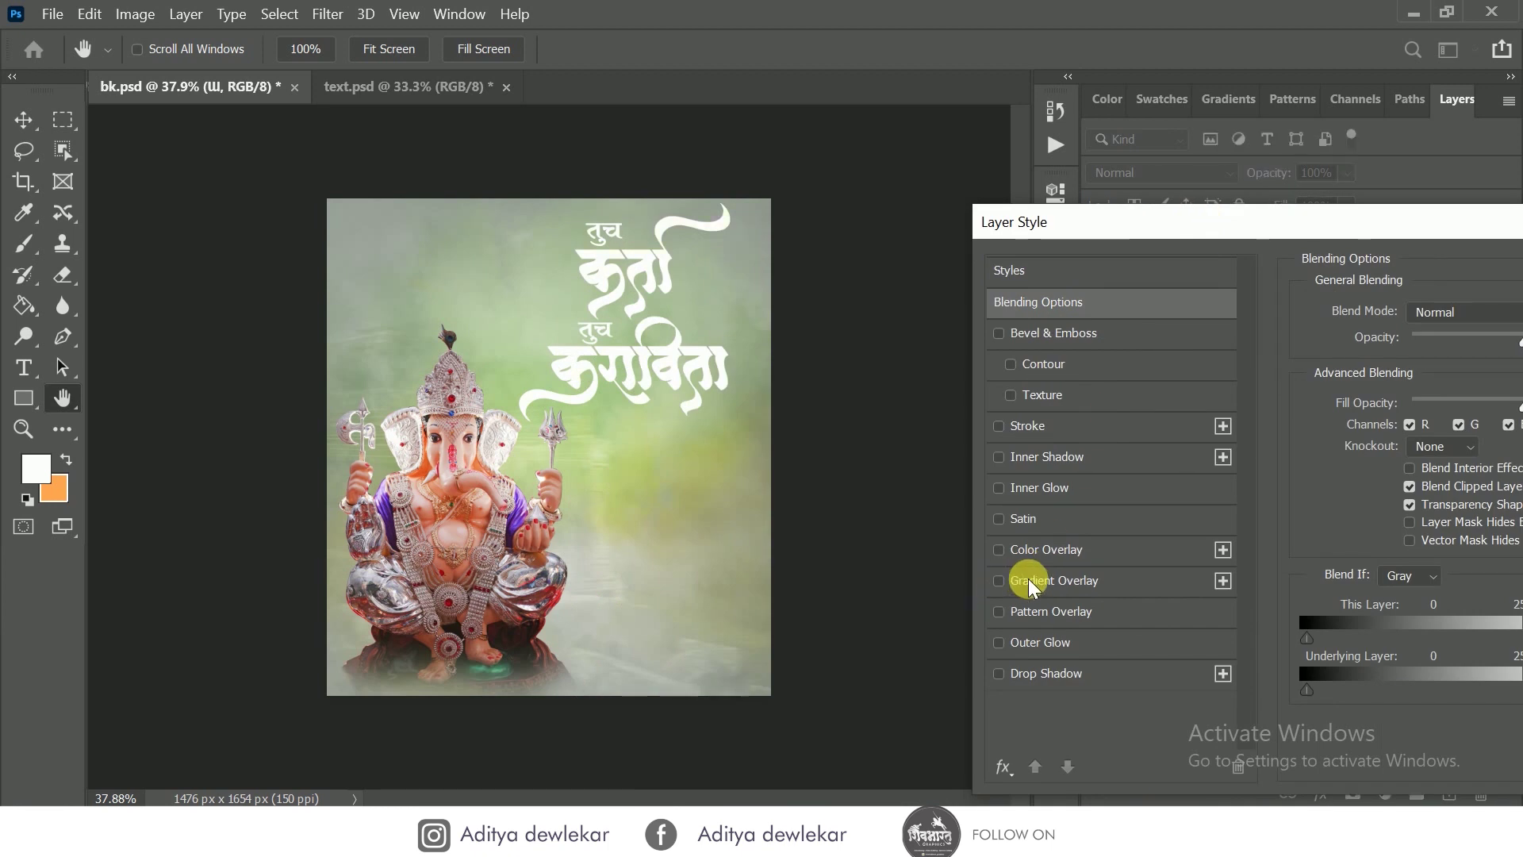
{"action": "left_click", "coordinate": [998, 550]}
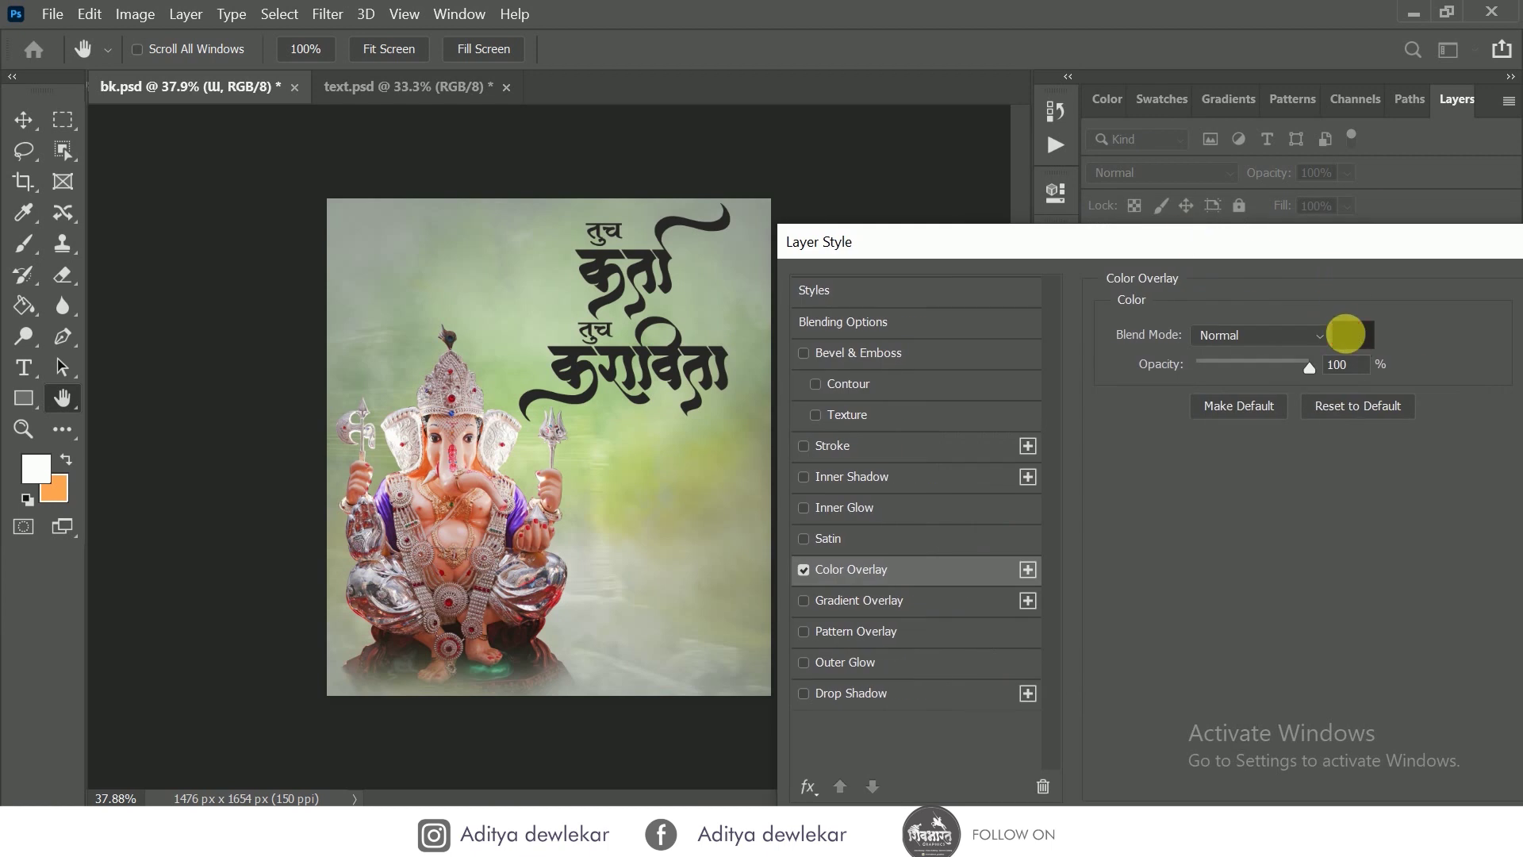
{"action": "left_click", "coordinate": [1346, 334]}
{"action": "left_click", "coordinate": [1203, 471]}
{"action": "mouse_move", "coordinate": [979, 216]}
{"action": "left_mouse_down"}
{"action": "mouse_move", "coordinate": [907, 216]}
{"action": "mouse_move", "coordinate": [767, 104]}
{"action": "left_mouse_up"}
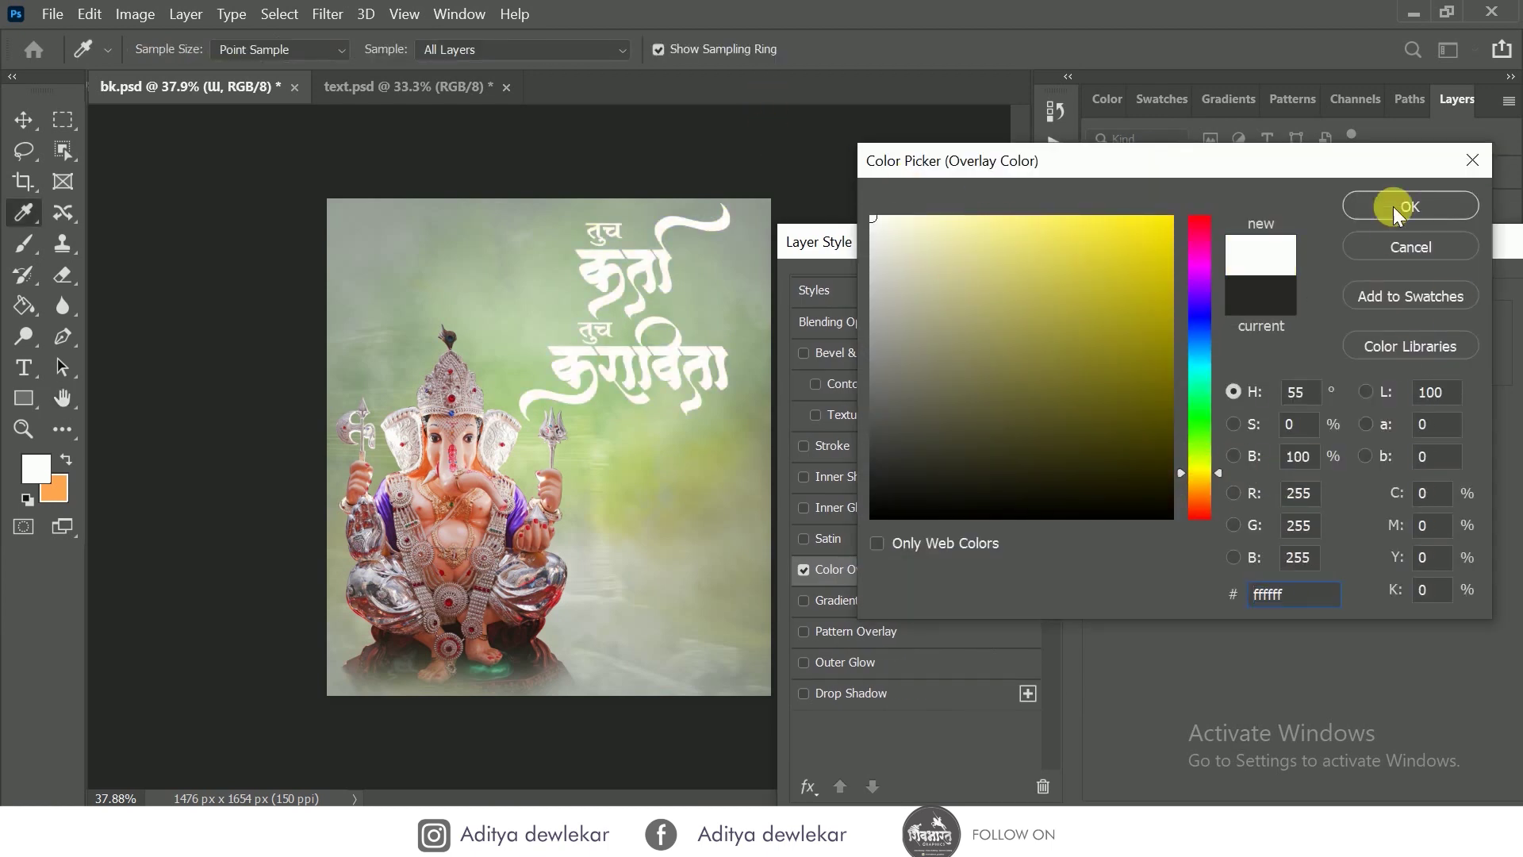
{"action": "left_click", "coordinate": [1396, 208]}
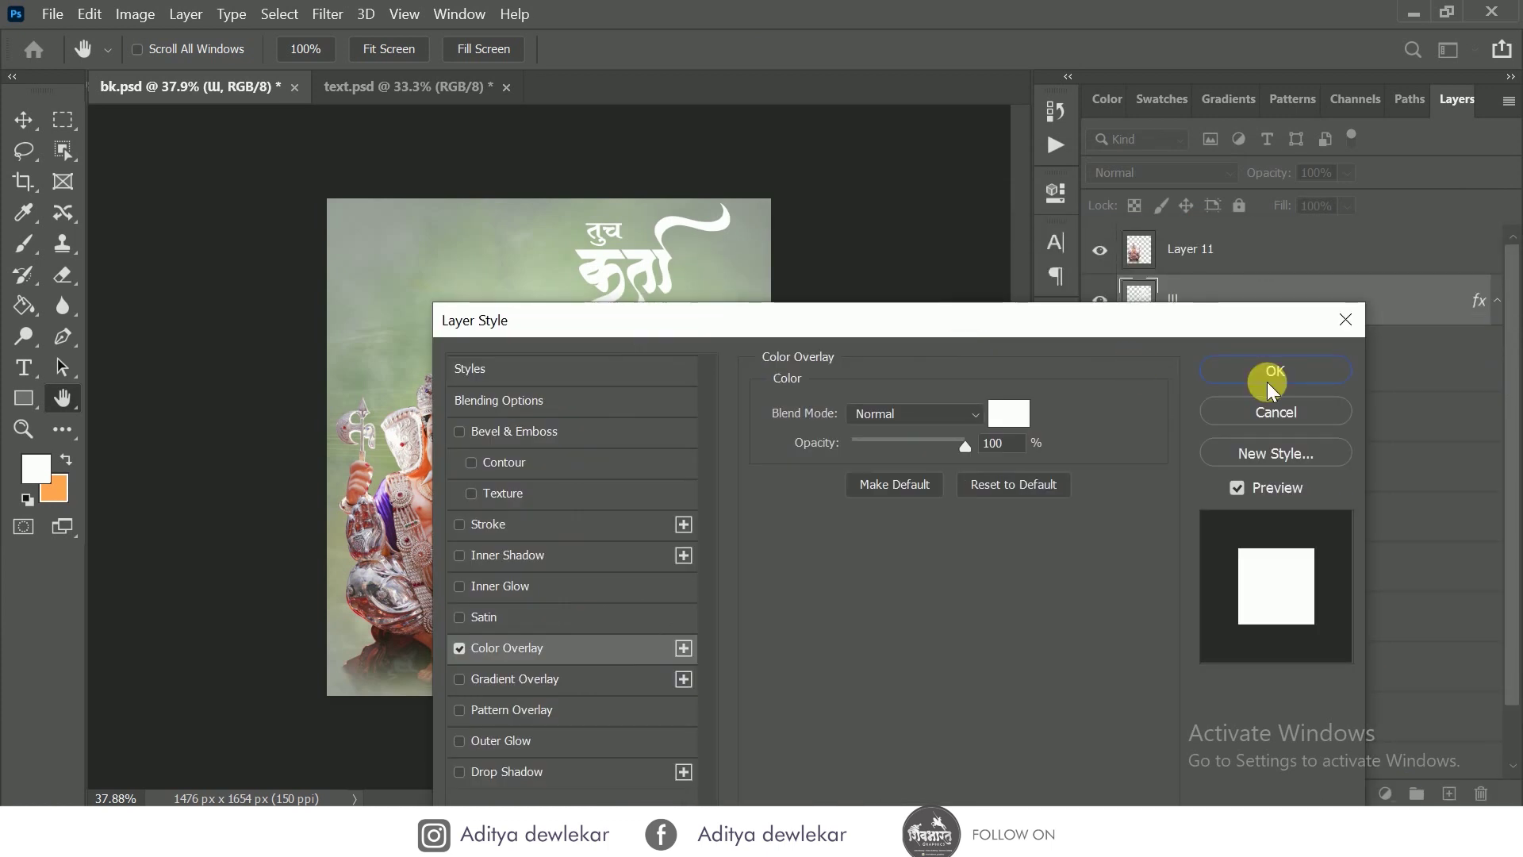
{"action": "left_click", "coordinate": [1266, 378]}
{"action": "left_click", "coordinate": [1219, 362]}
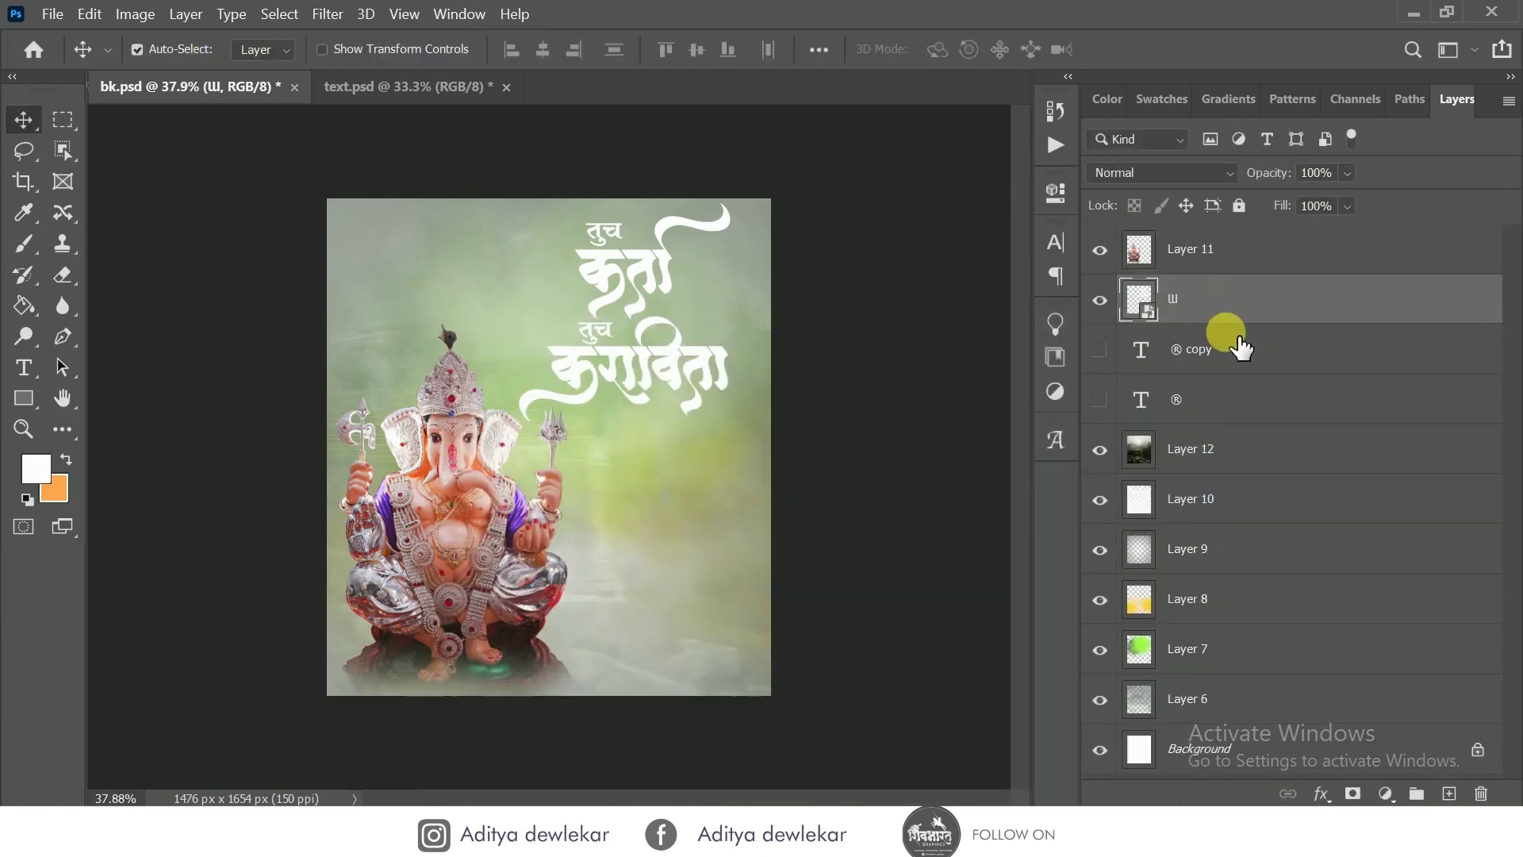
{"action": "left_click", "coordinate": [1100, 399]}
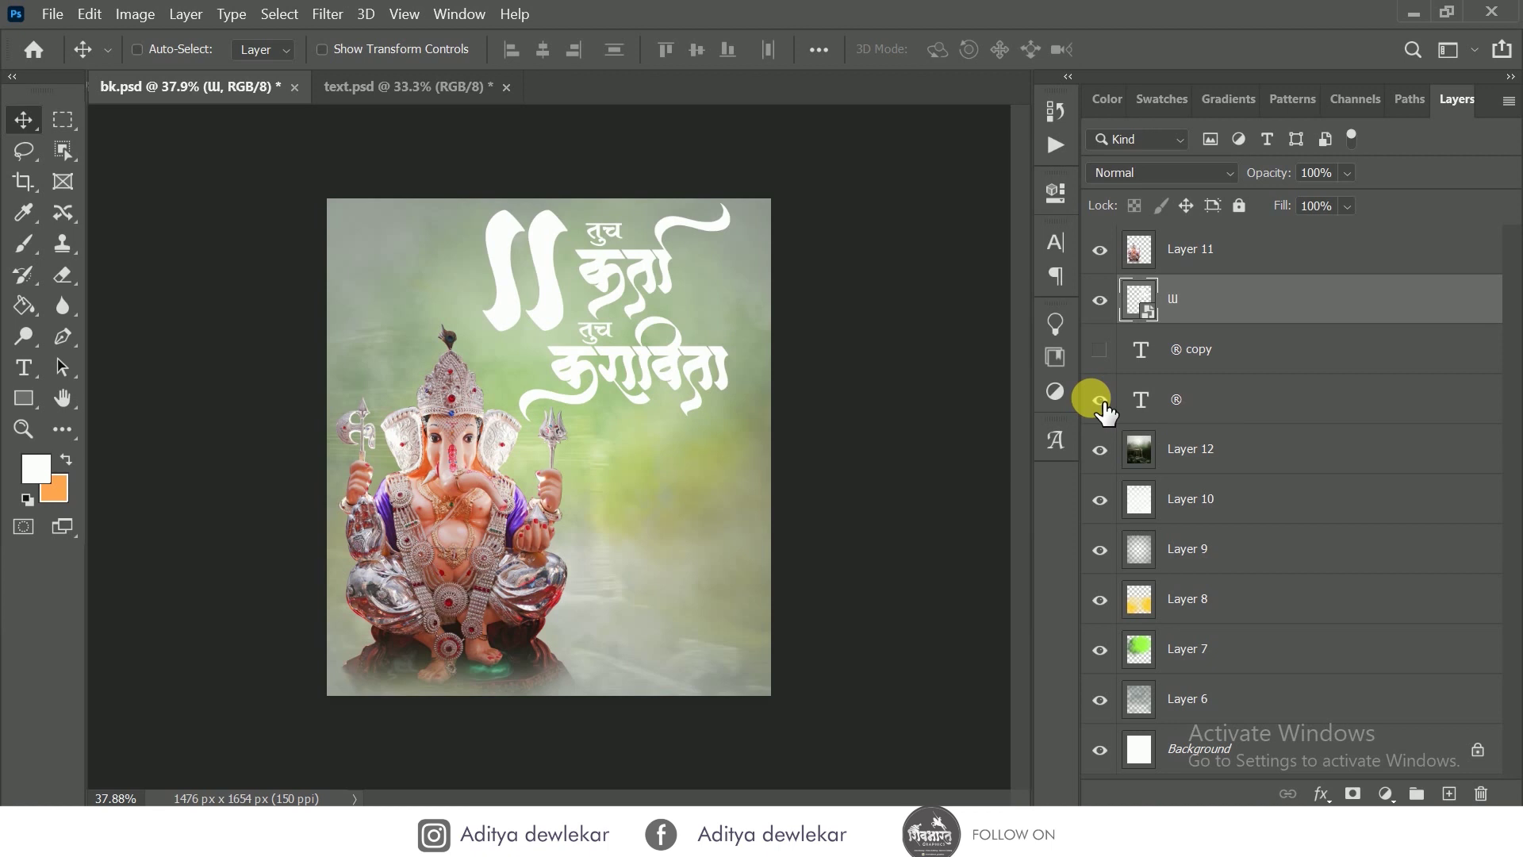
- Scale down the left ॥ mark and reposition it beside the calligraphy
{"action": "key", "text": "ctrl+t"}
{"action": "left_click", "coordinate": [1130, 49]}
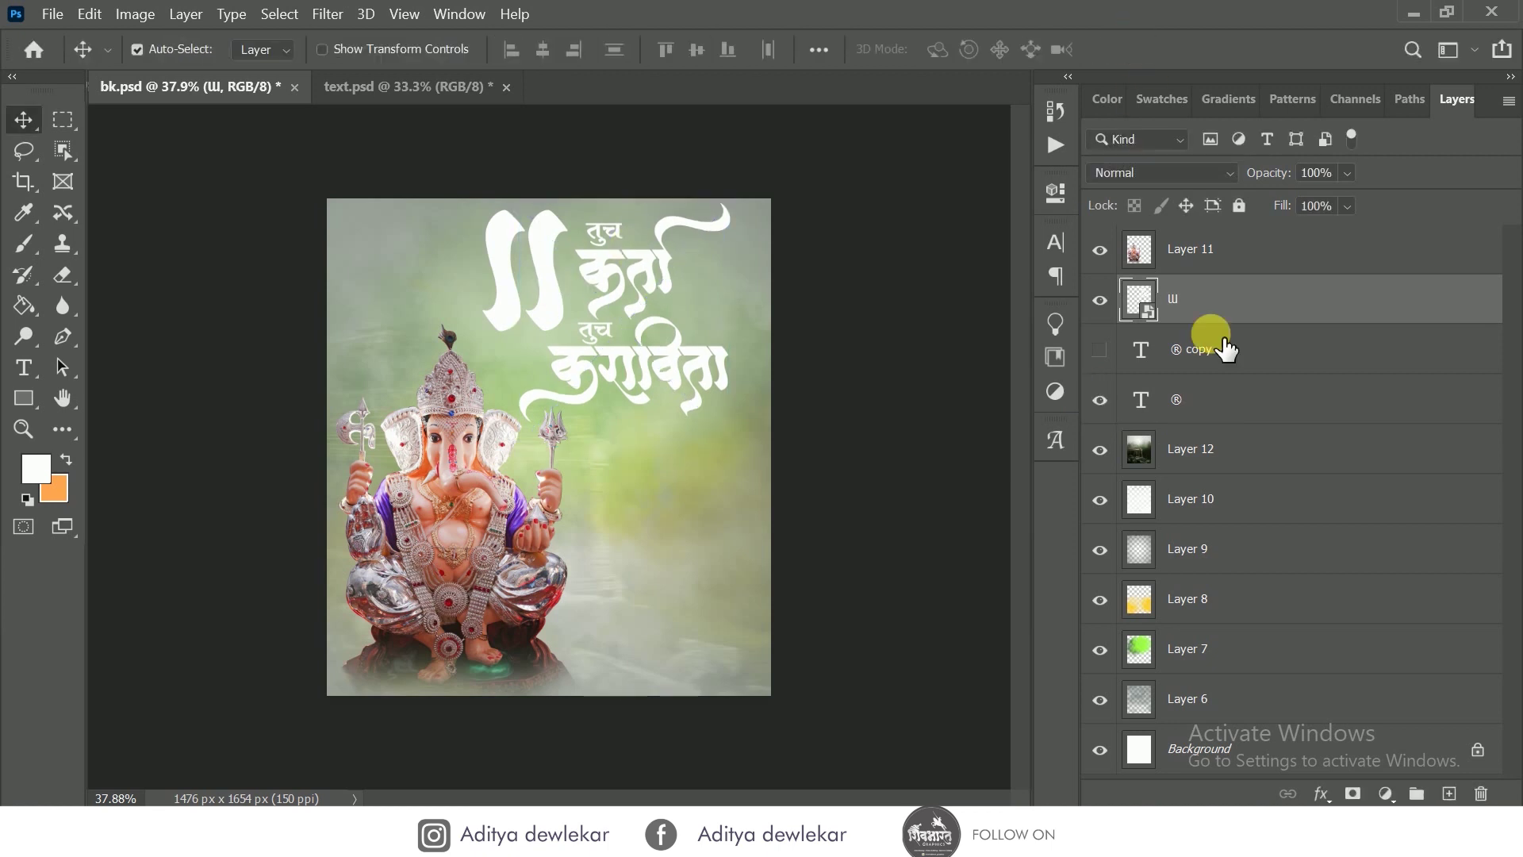
{"action": "left_click", "coordinate": [1222, 408]}
{"action": "key", "text": "ctrl+t"}
{"action": "mouse_move", "coordinate": [569, 314]}
{"action": "left_mouse_down"}
{"action": "mouse_move", "coordinate": [559, 324]}
{"action": "mouse_move", "coordinate": [565, 313]}
{"action": "left_mouse_up"}
{"action": "left_click_drag", "start_coordinate": [476, 246], "coordinate": [483, 259]}
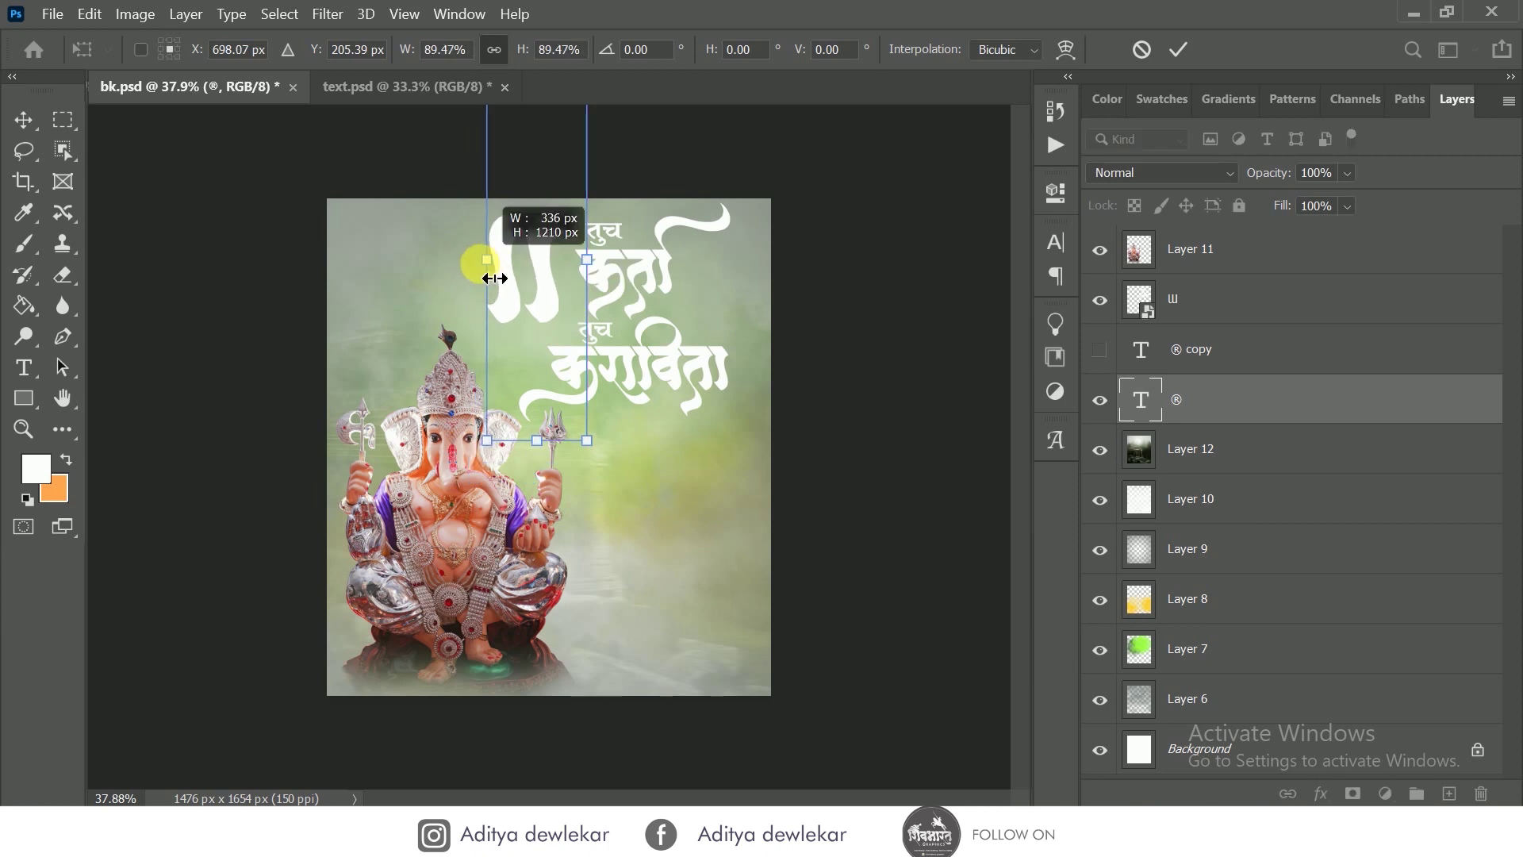
{"action": "left_click", "coordinate": [1182, 49]}
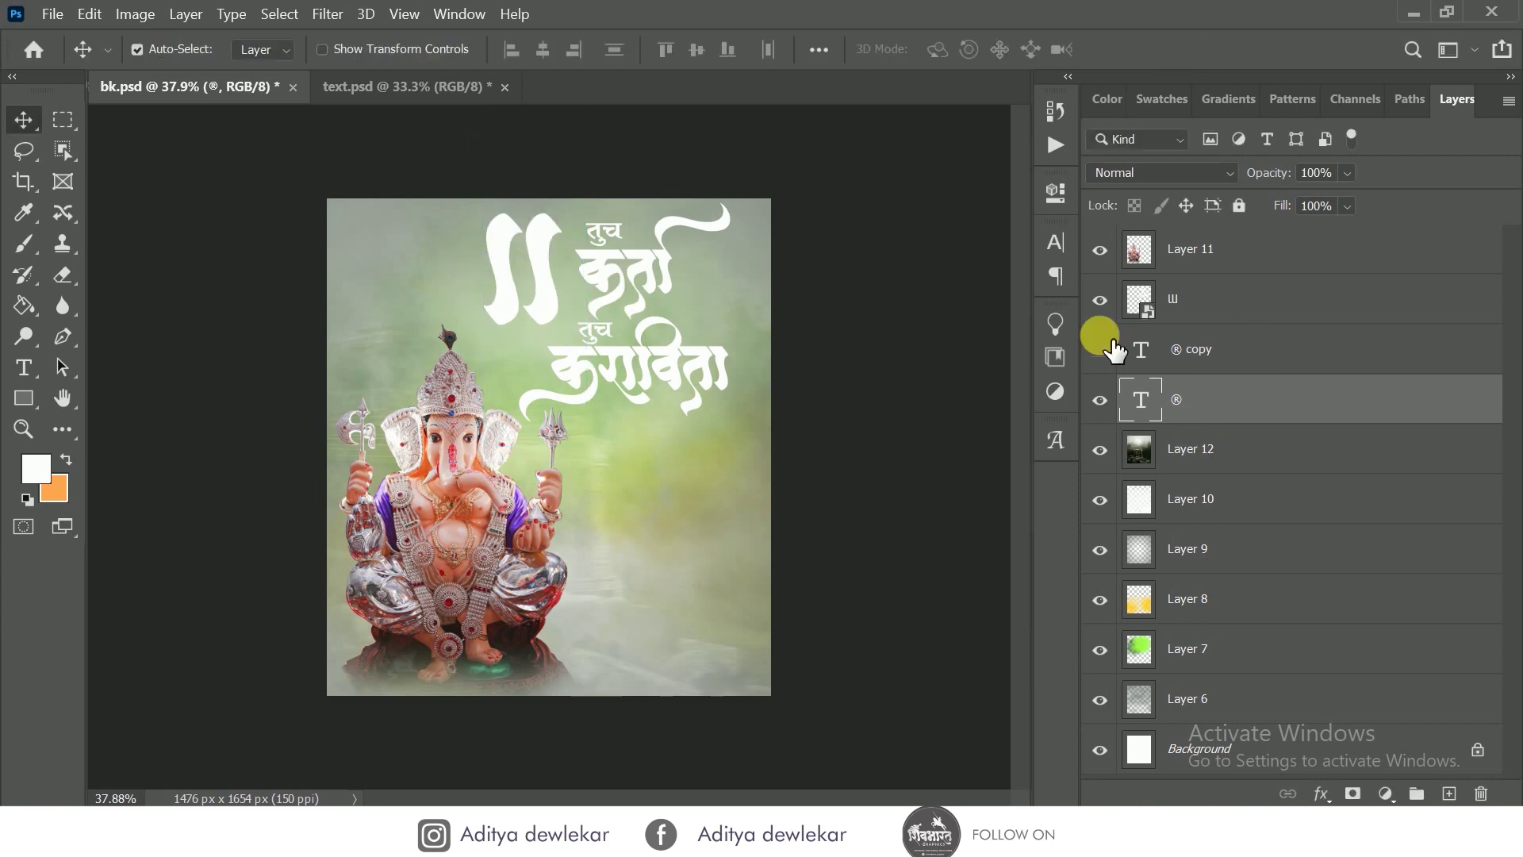
- Narrow the second ॥ mark and shift the left ॥ mark further left
{"action": "key", "text": "ctrl+t"}
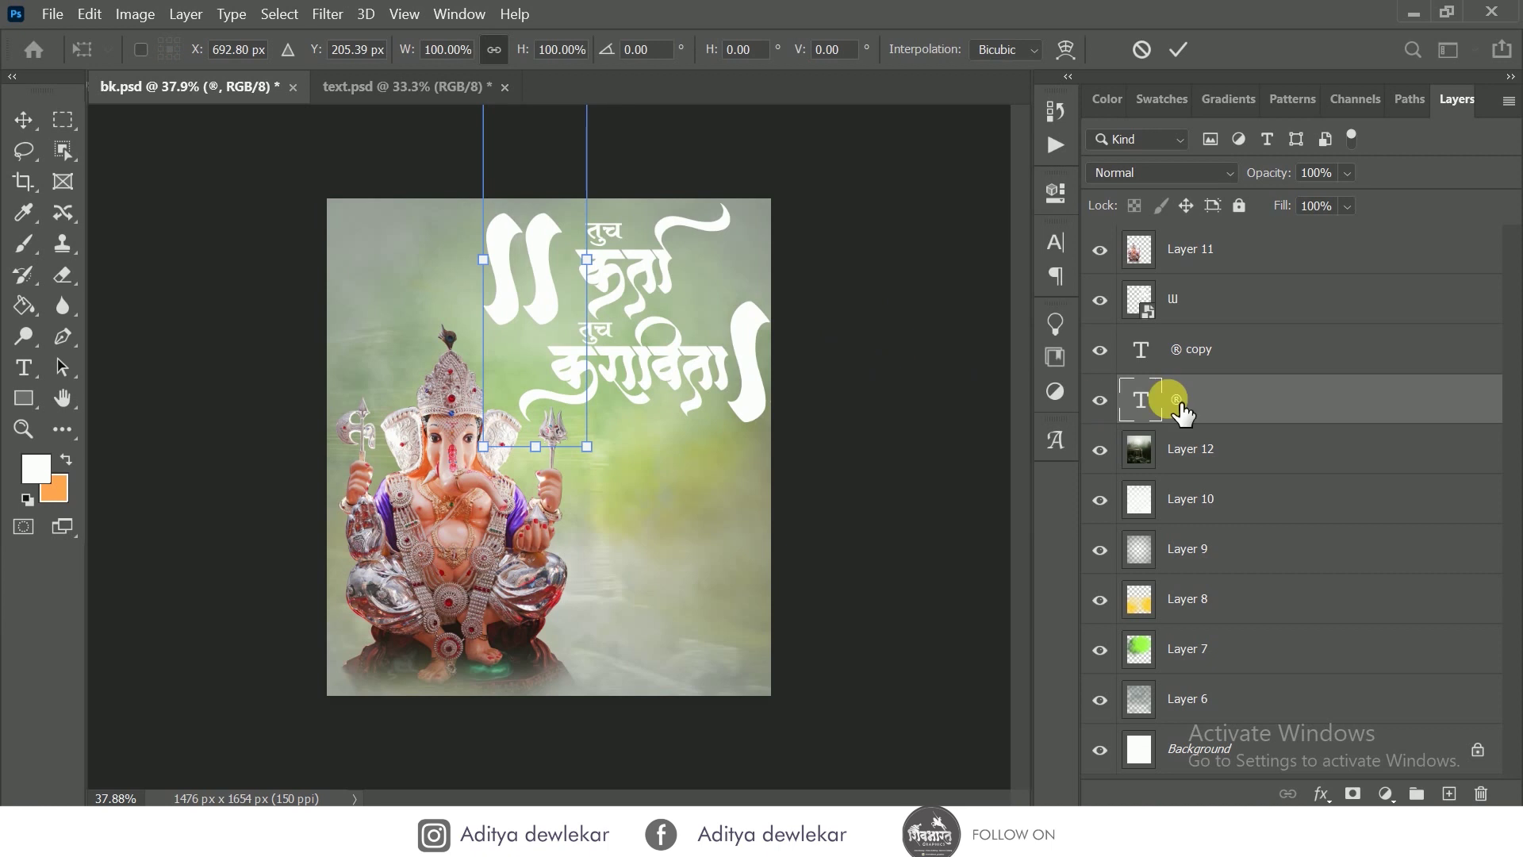
{"action": "left_click", "coordinate": [1239, 353]}
{"action": "key", "text": "ctrl+t"}
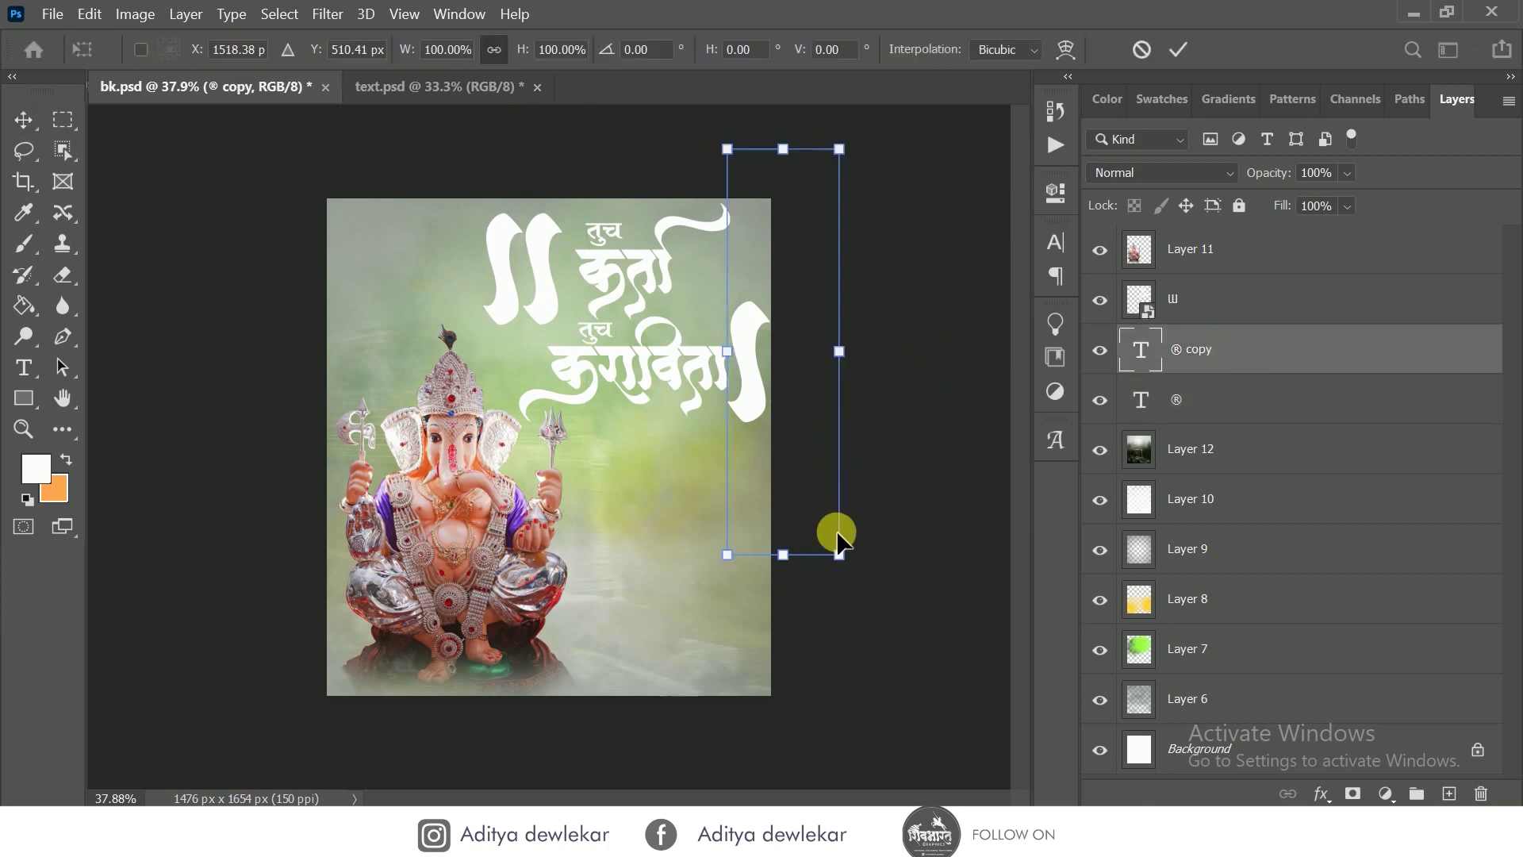
{"action": "left_click_drag", "start_coordinate": [867, 352], "coordinate": [790, 387]}
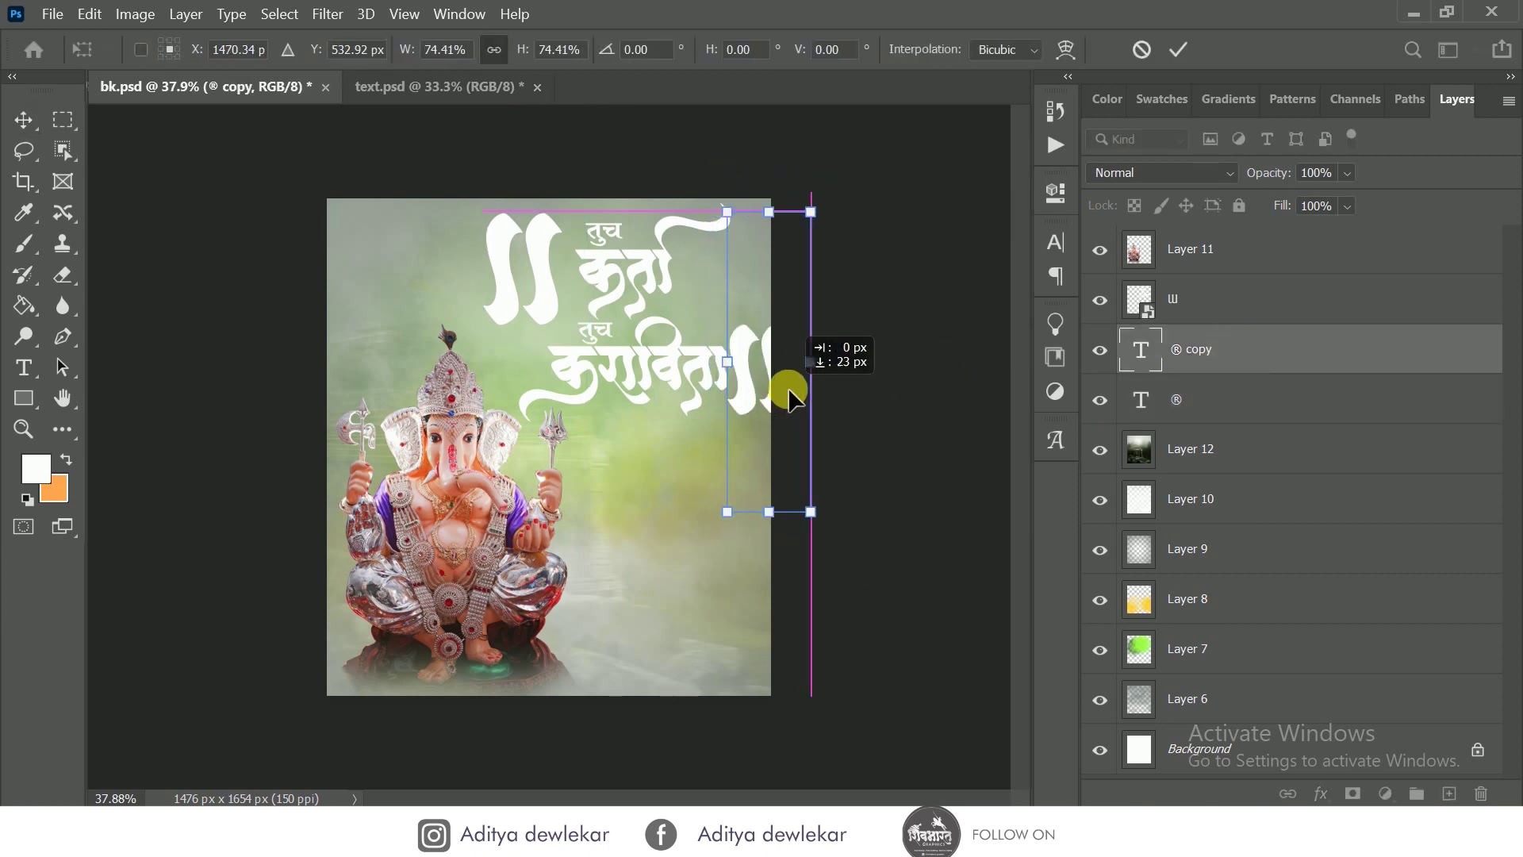
{"action": "left_click", "coordinate": [1177, 50]}
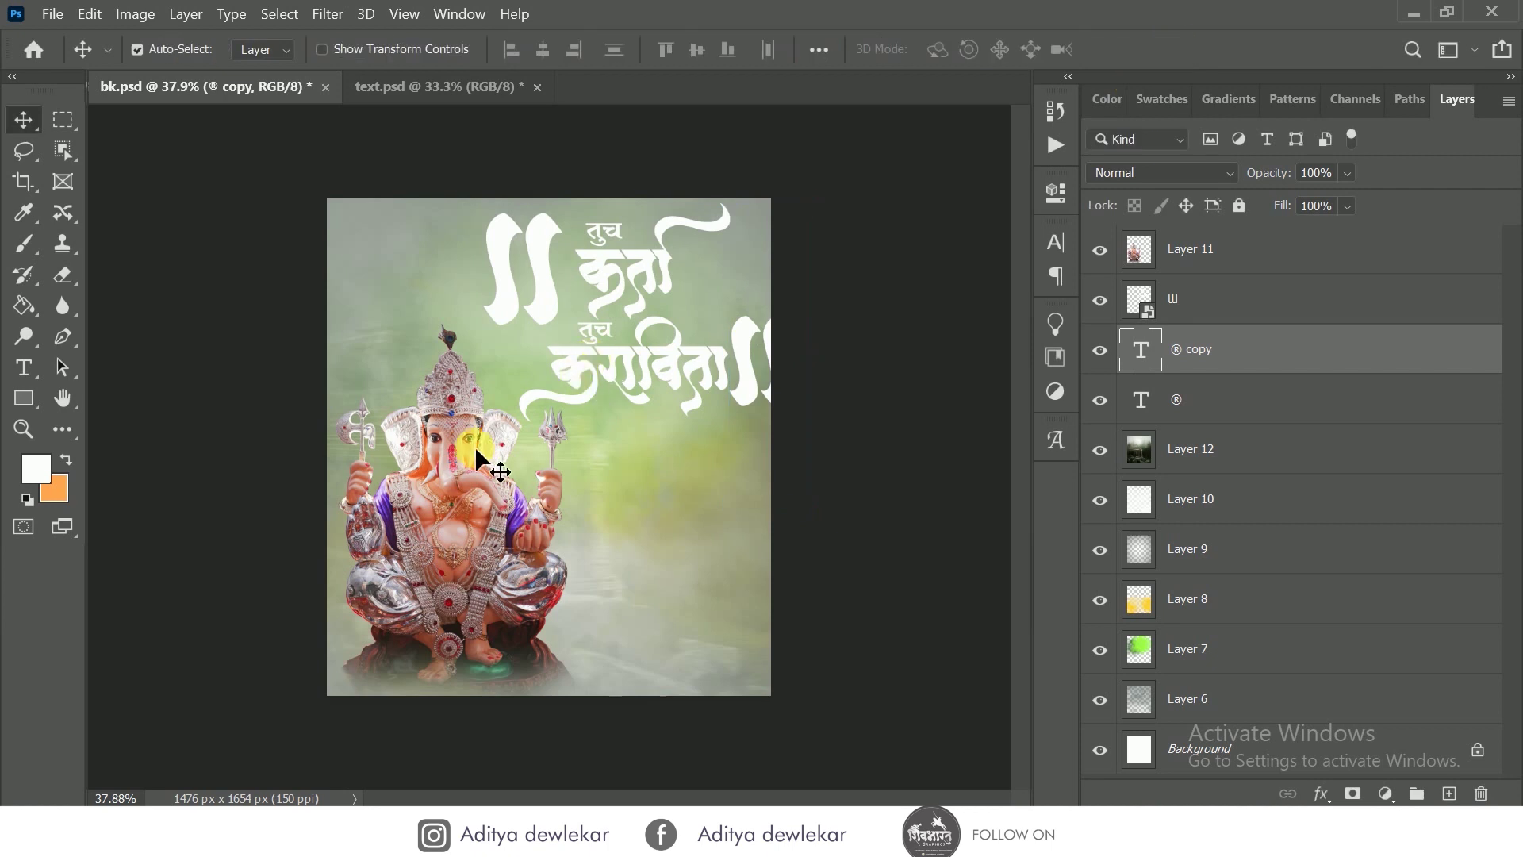
{"action": "left_click", "coordinate": [455, 426]}
{"action": "left_click_drag", "start_coordinate": [569, 302], "coordinate": [534, 313]}
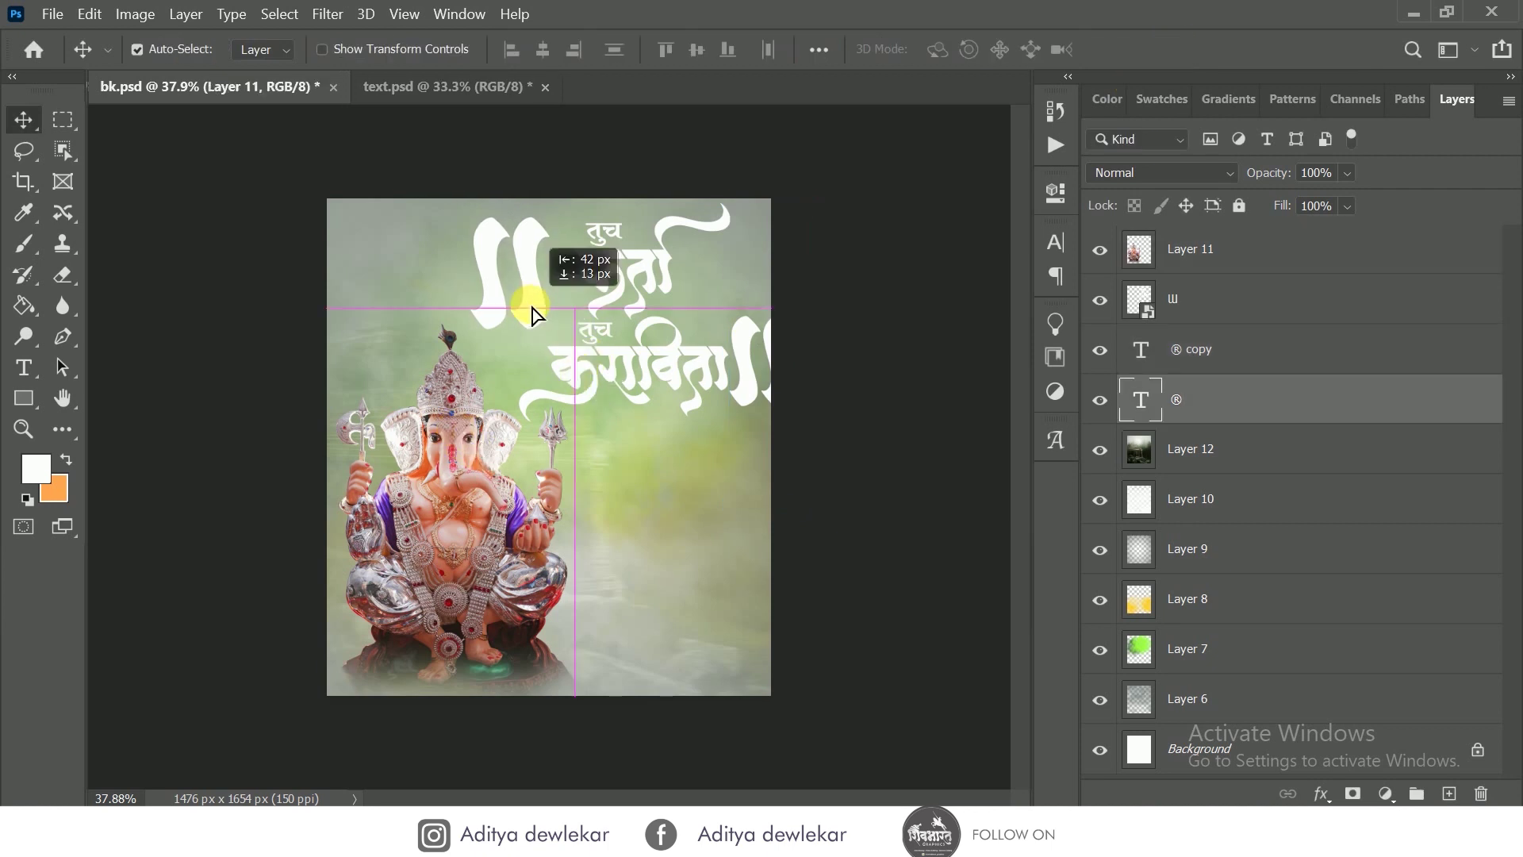
- Move the calligraphy slightly up-left and scale it down to about 95%
{"action": "left_click", "coordinate": [611, 283]}
{"action": "left_click_drag", "start_coordinate": [611, 283], "coordinate": [600, 280]}
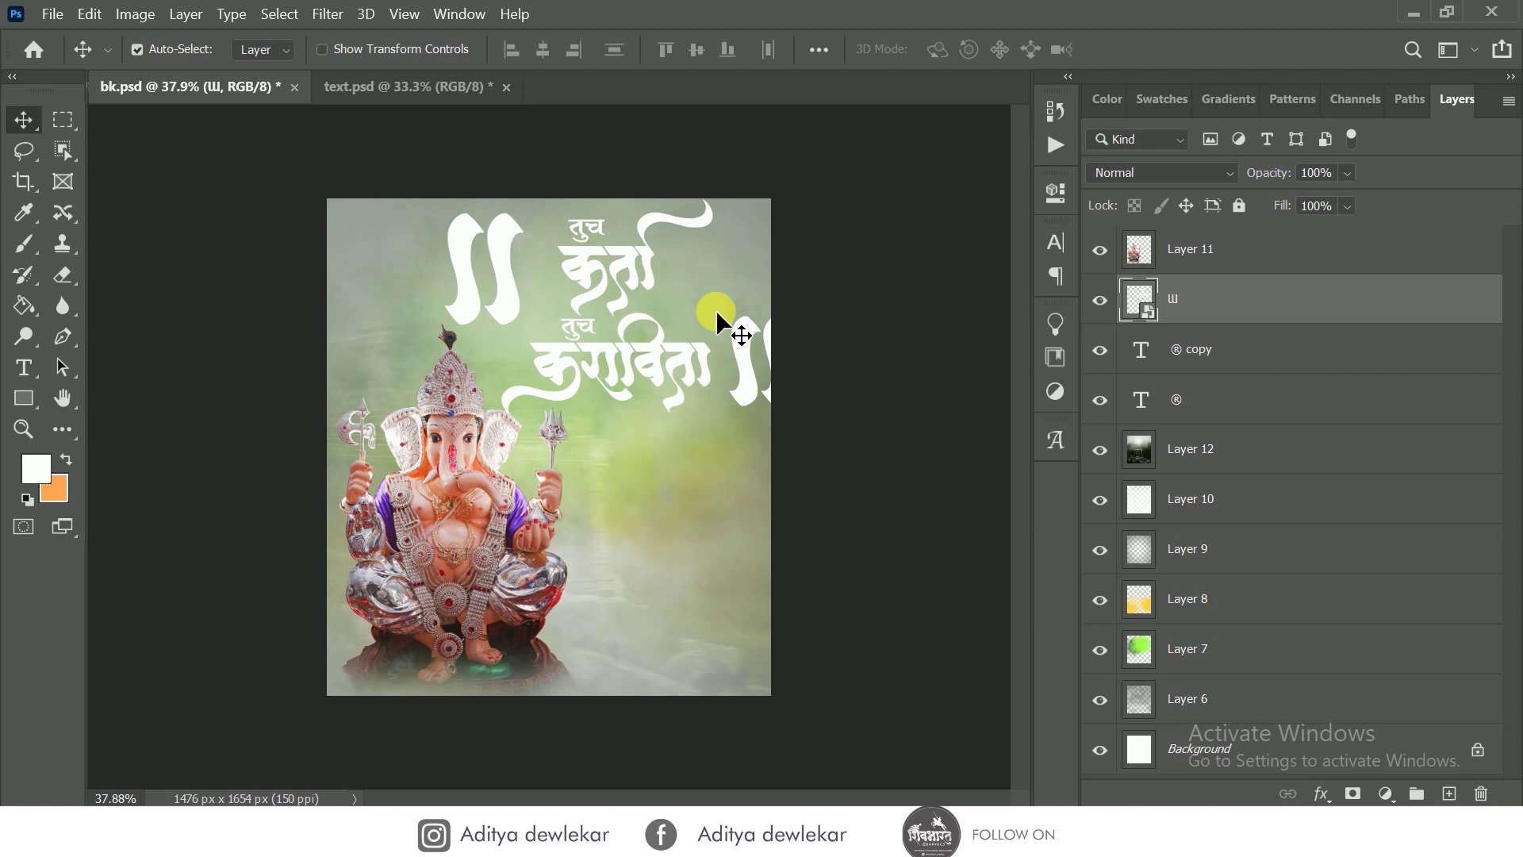
{"action": "key", "text": "ctrl+t"}
{"action": "left_click_drag", "start_coordinate": [510, 441], "coordinate": [527, 436]}
{"action": "left_click_drag", "start_coordinate": [605, 369], "coordinate": [600, 382]}
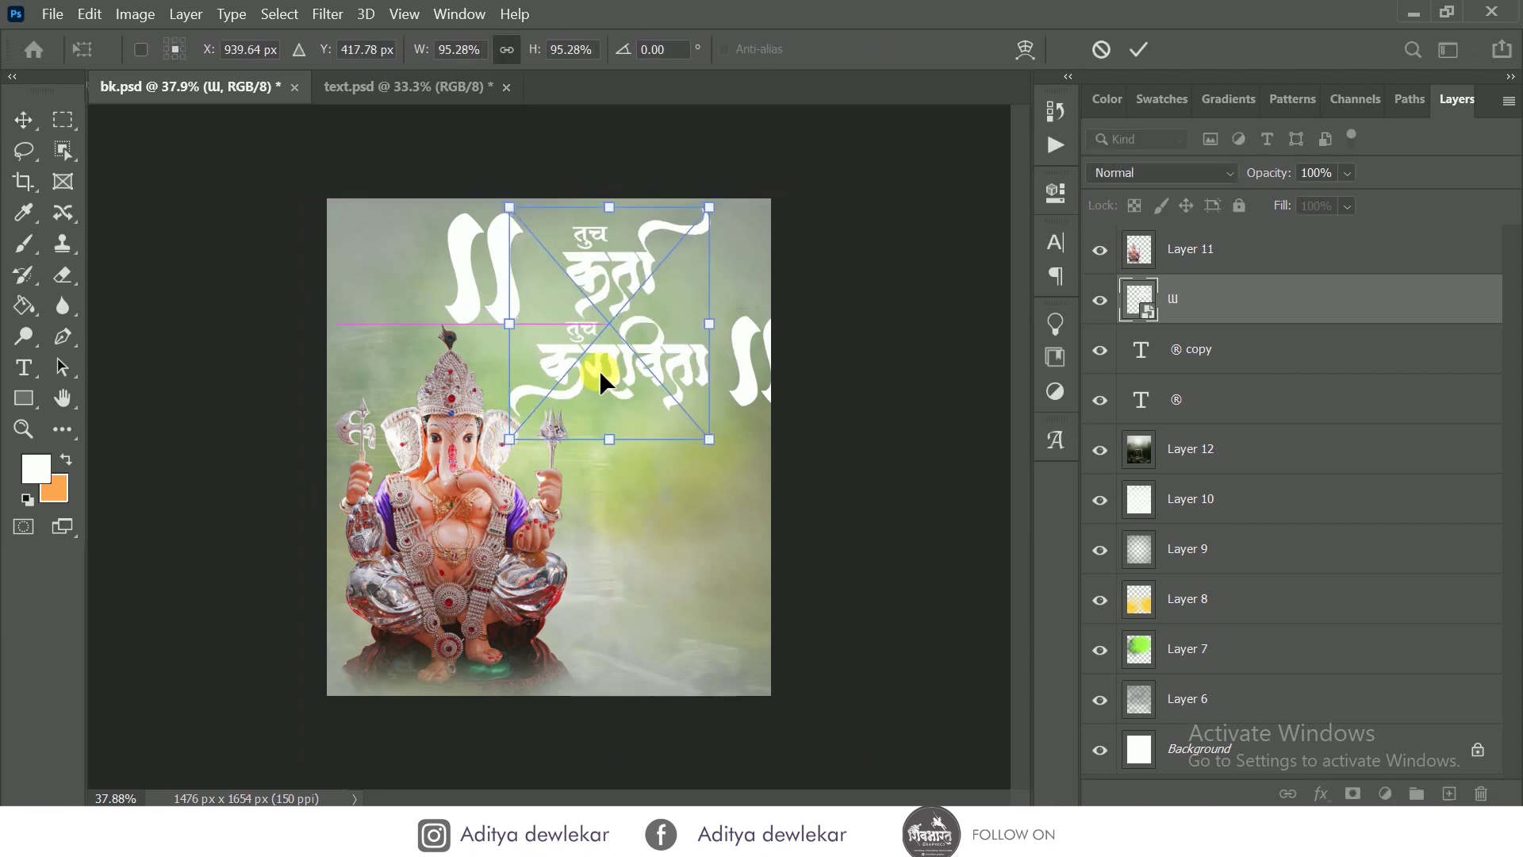
- Move the right ॥ mark slightly left and narrow it further
{"action": "left_click", "coordinate": [1140, 50]}
{"action": "left_click_drag", "start_coordinate": [769, 357], "coordinate": [752, 408]}
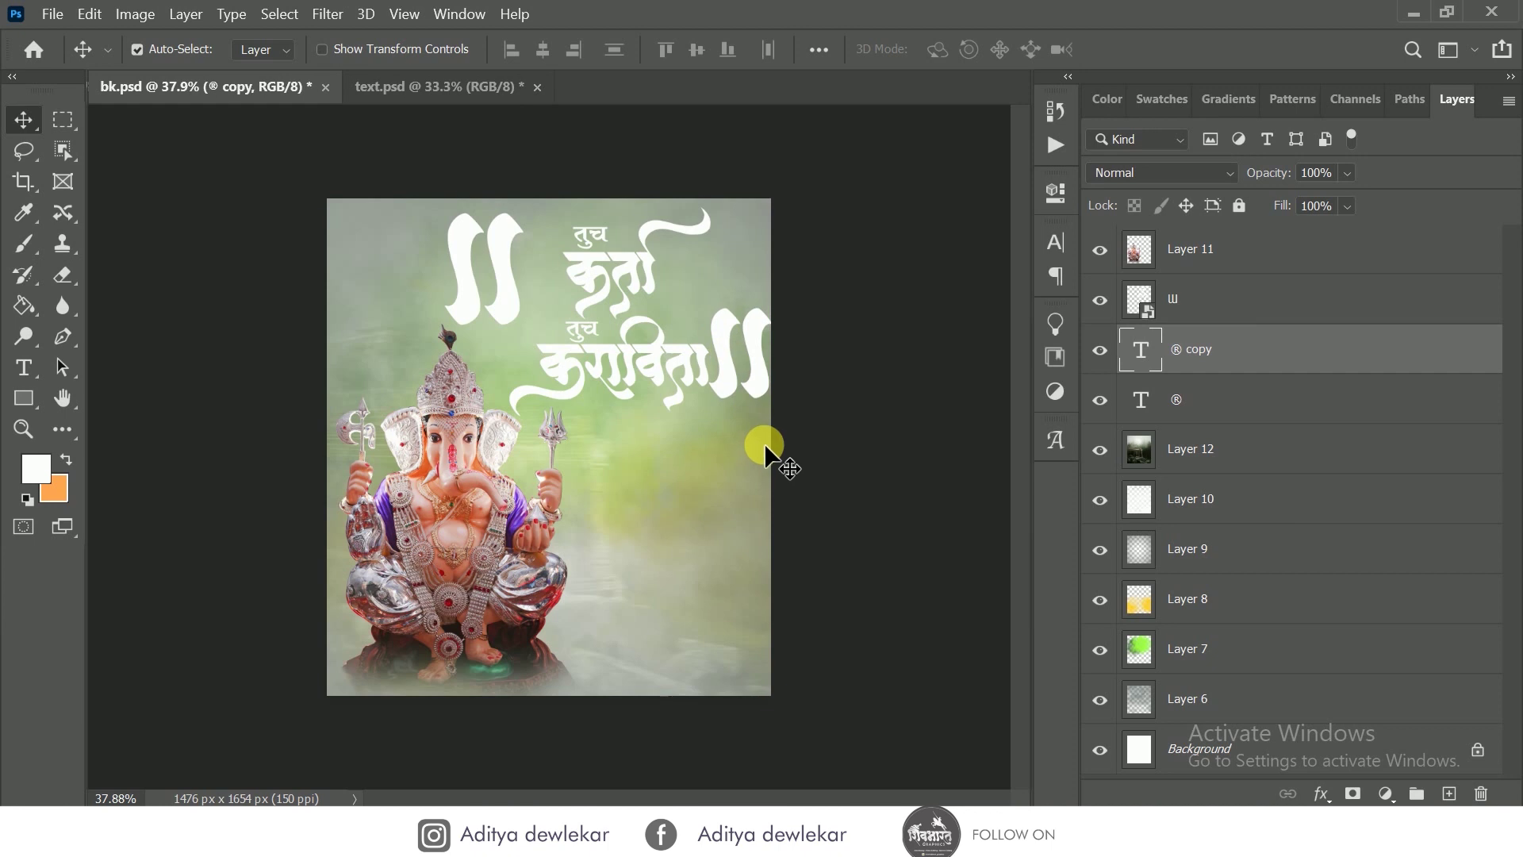
{"action": "key", "text": "ctrl"}
{"action": "key", "text": "ctrl+t"}
{"action": "left_click_drag", "start_coordinate": [789, 351], "coordinate": [764, 393]}
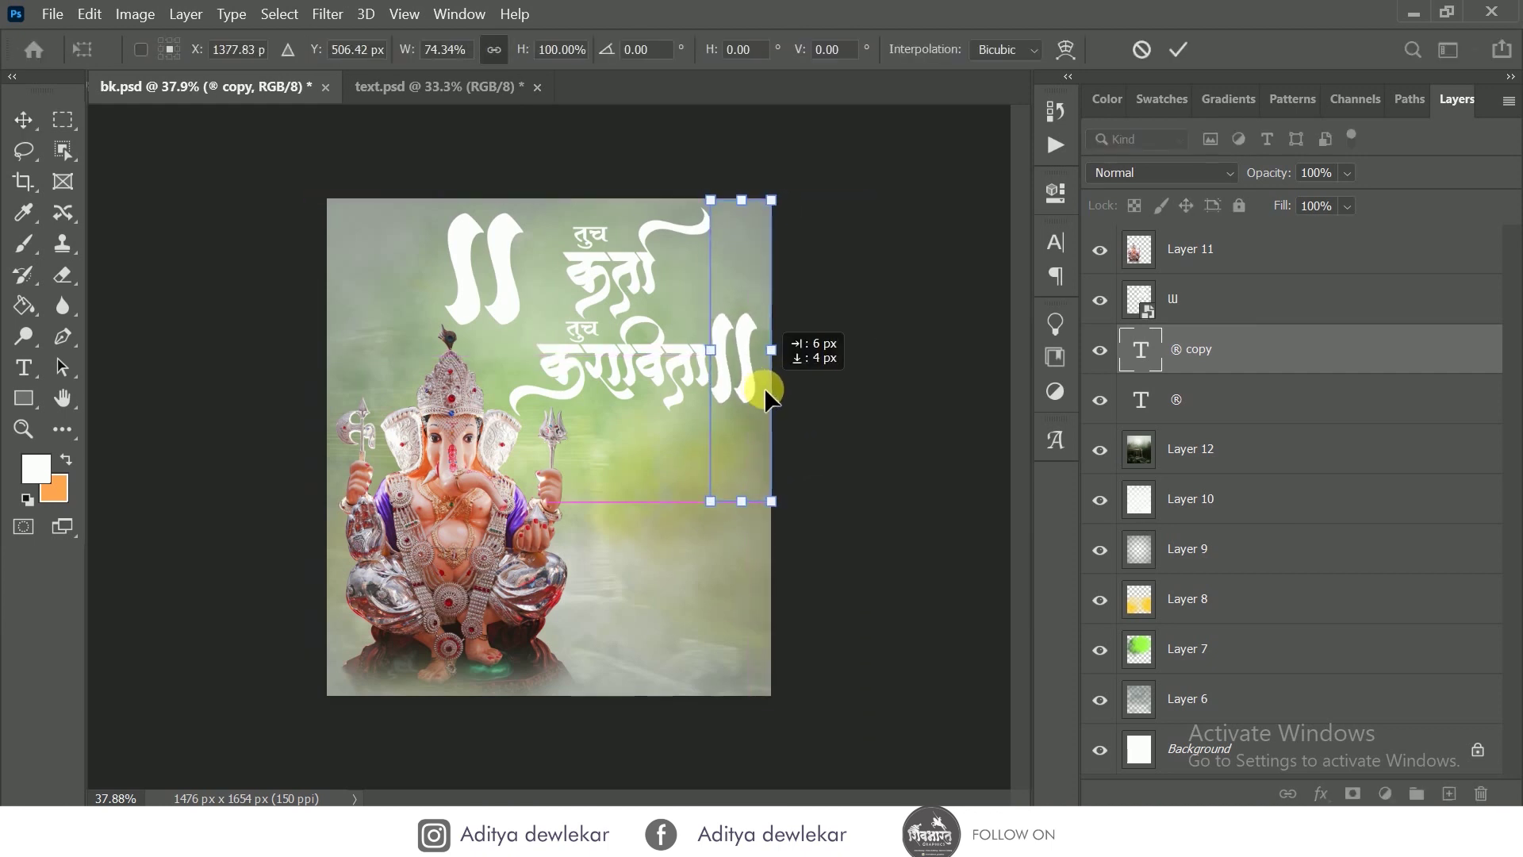
{"action": "left_click", "coordinate": [1179, 54]}
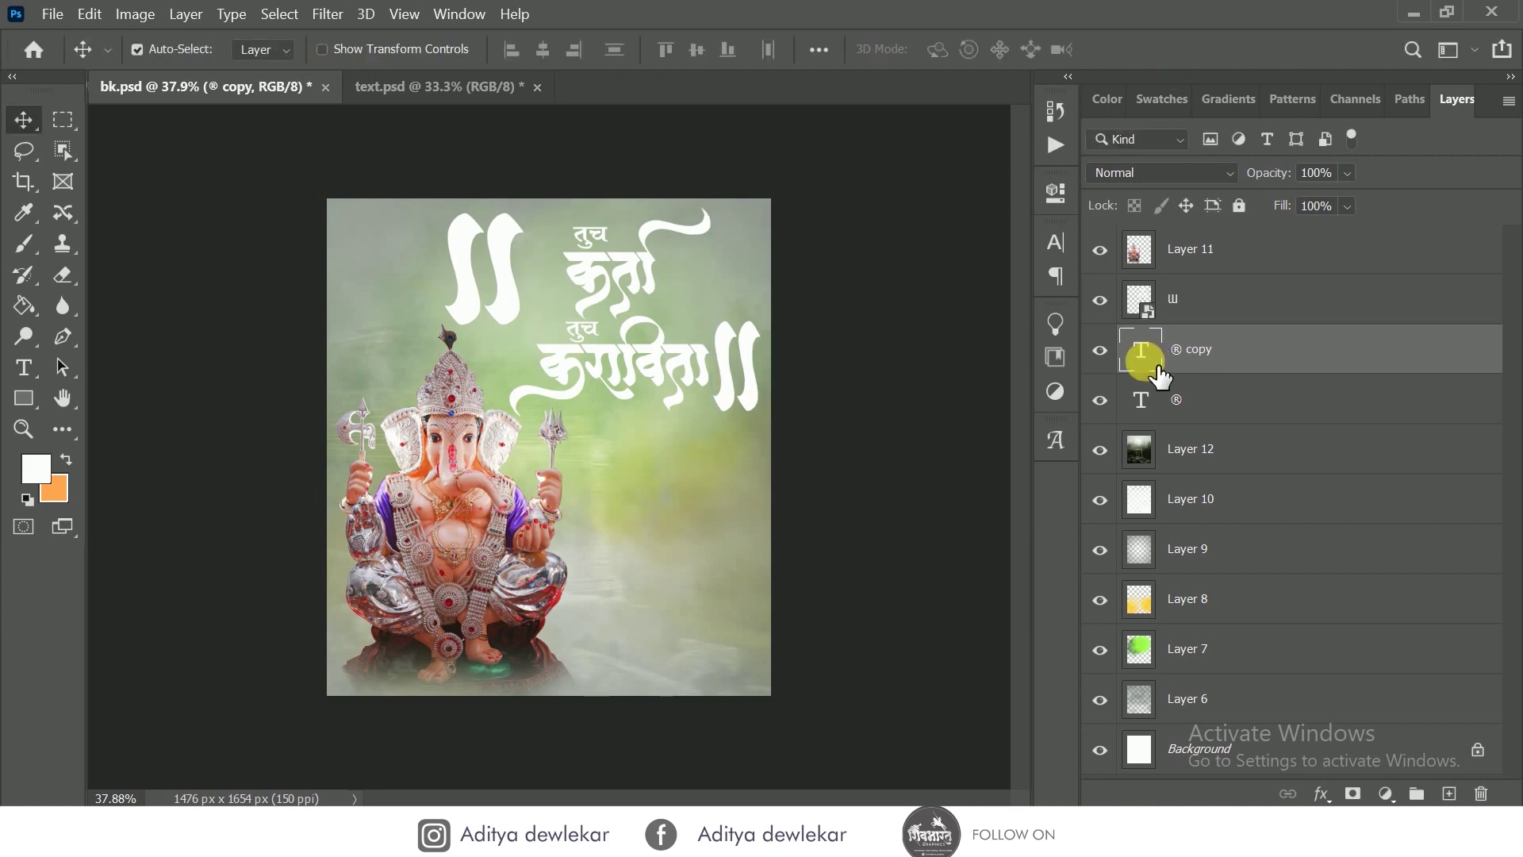
- Place the right ॥ after करविता and the left ॥ beside कर्ता
{"action": "left_click_drag", "start_coordinate": [754, 363], "coordinate": [765, 374]}
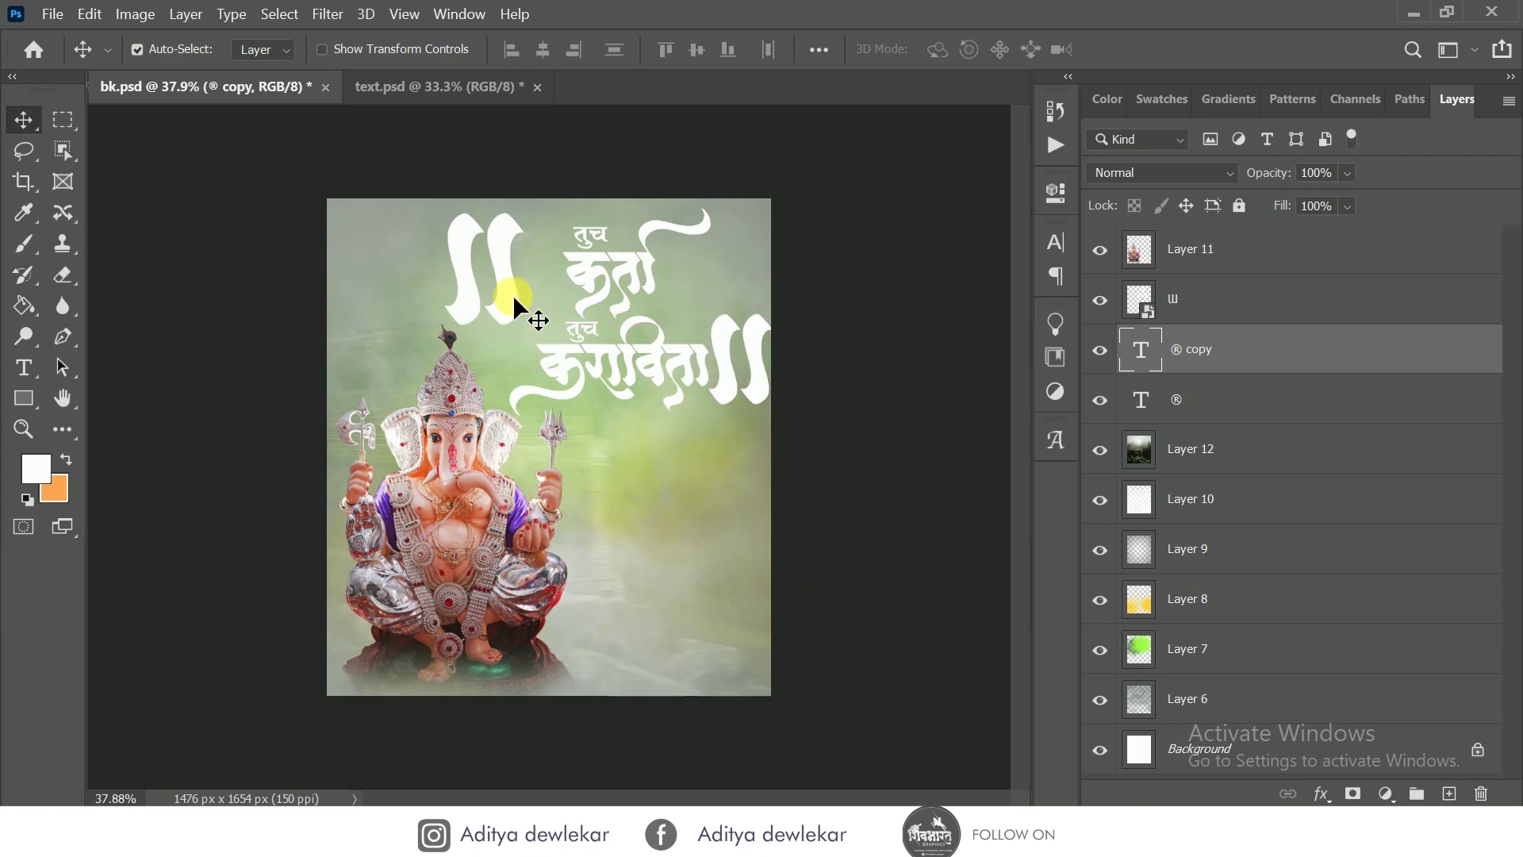
{"action": "left_click_drag", "start_coordinate": [502, 274], "coordinate": [540, 285]}
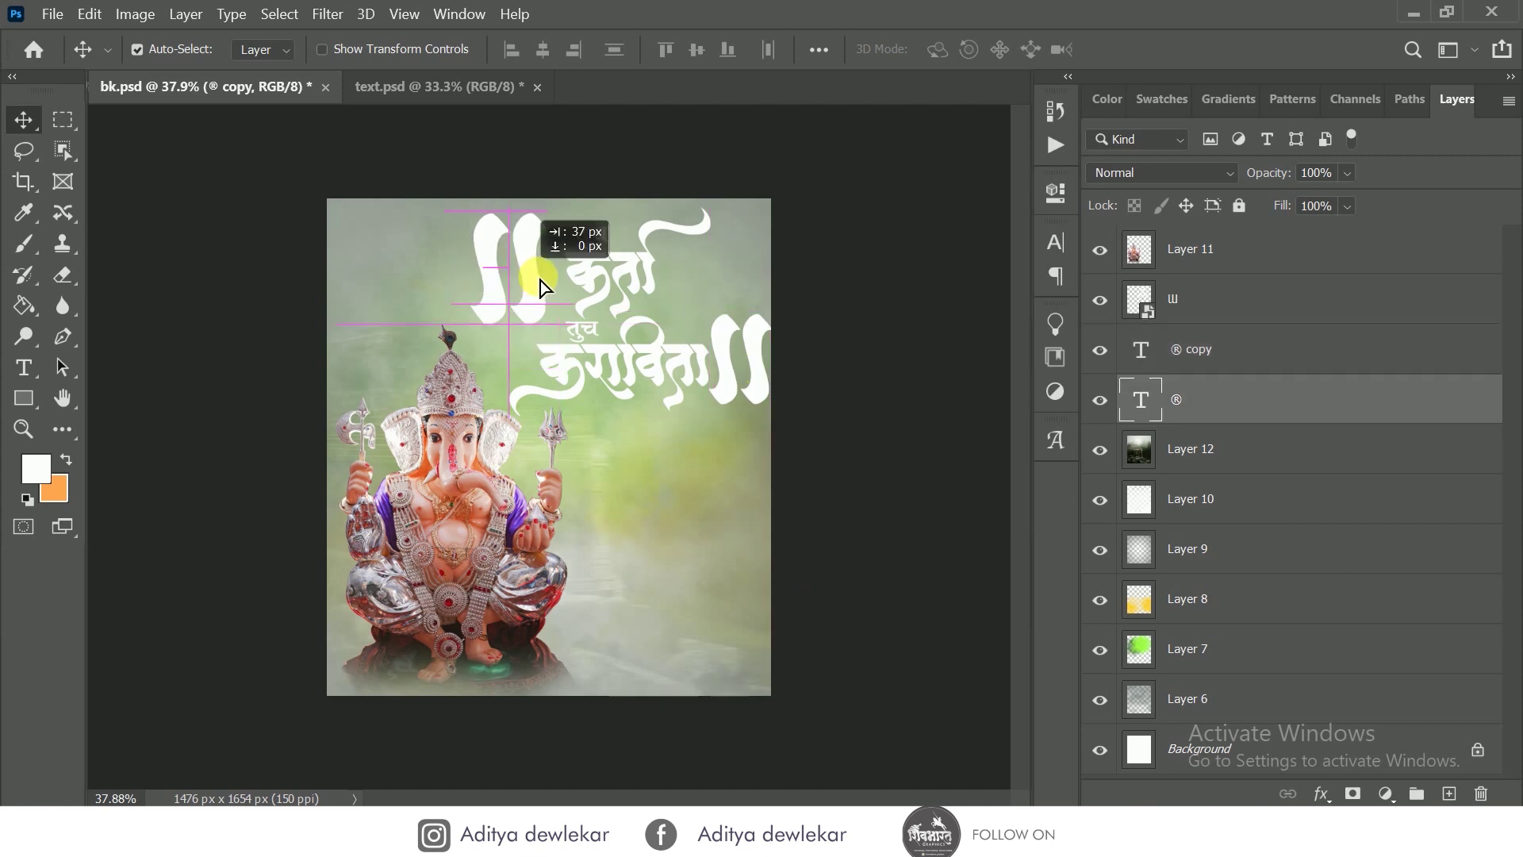
{"action": "left_click", "coordinate": [991, 436]}
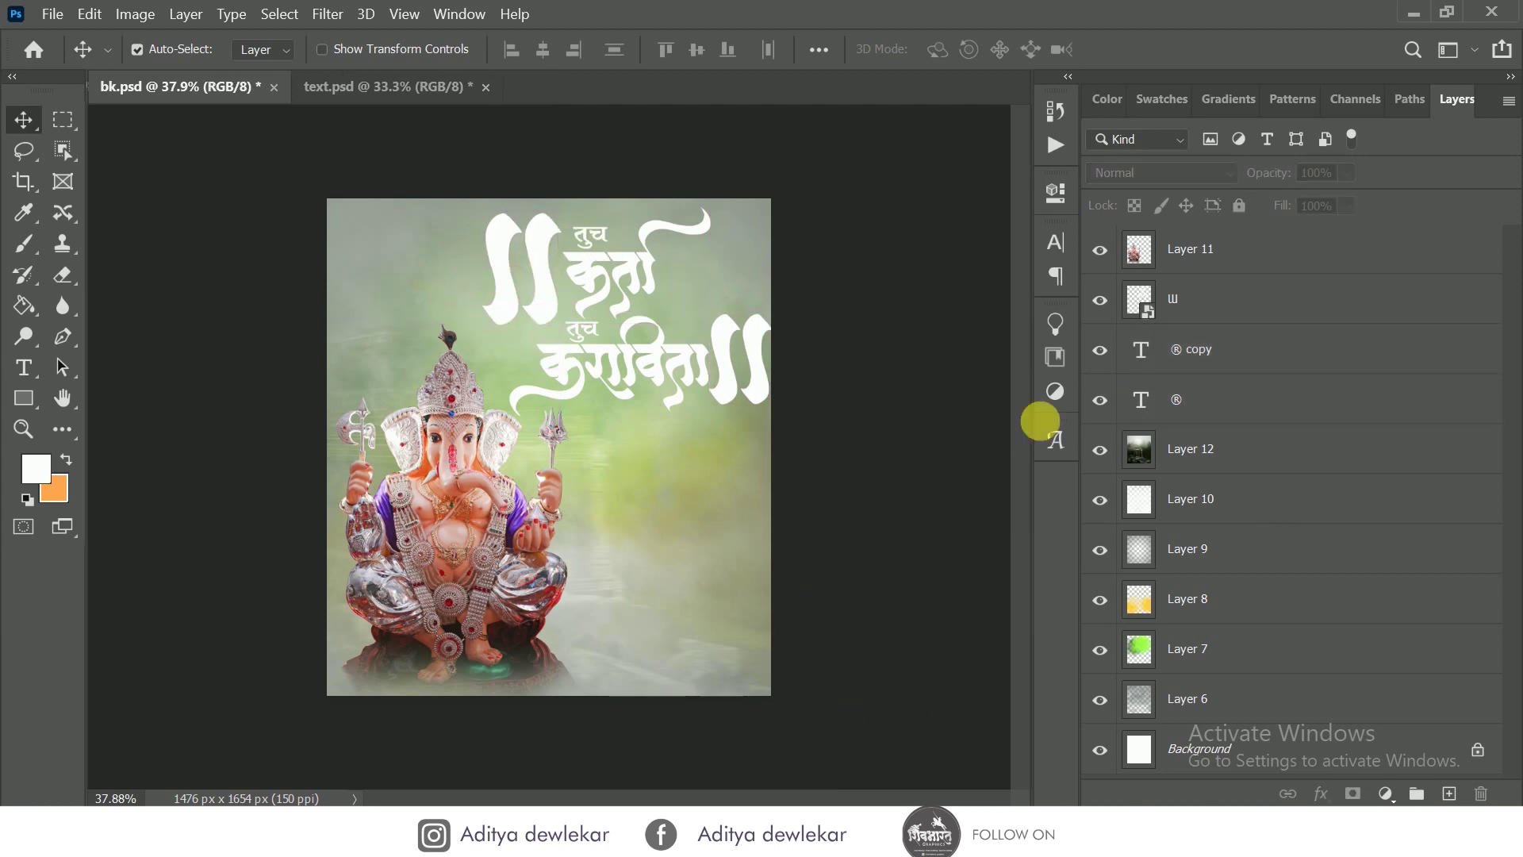
{"action": "left_click", "coordinate": [722, 331]}
{"action": "left_click", "coordinate": [905, 452]}
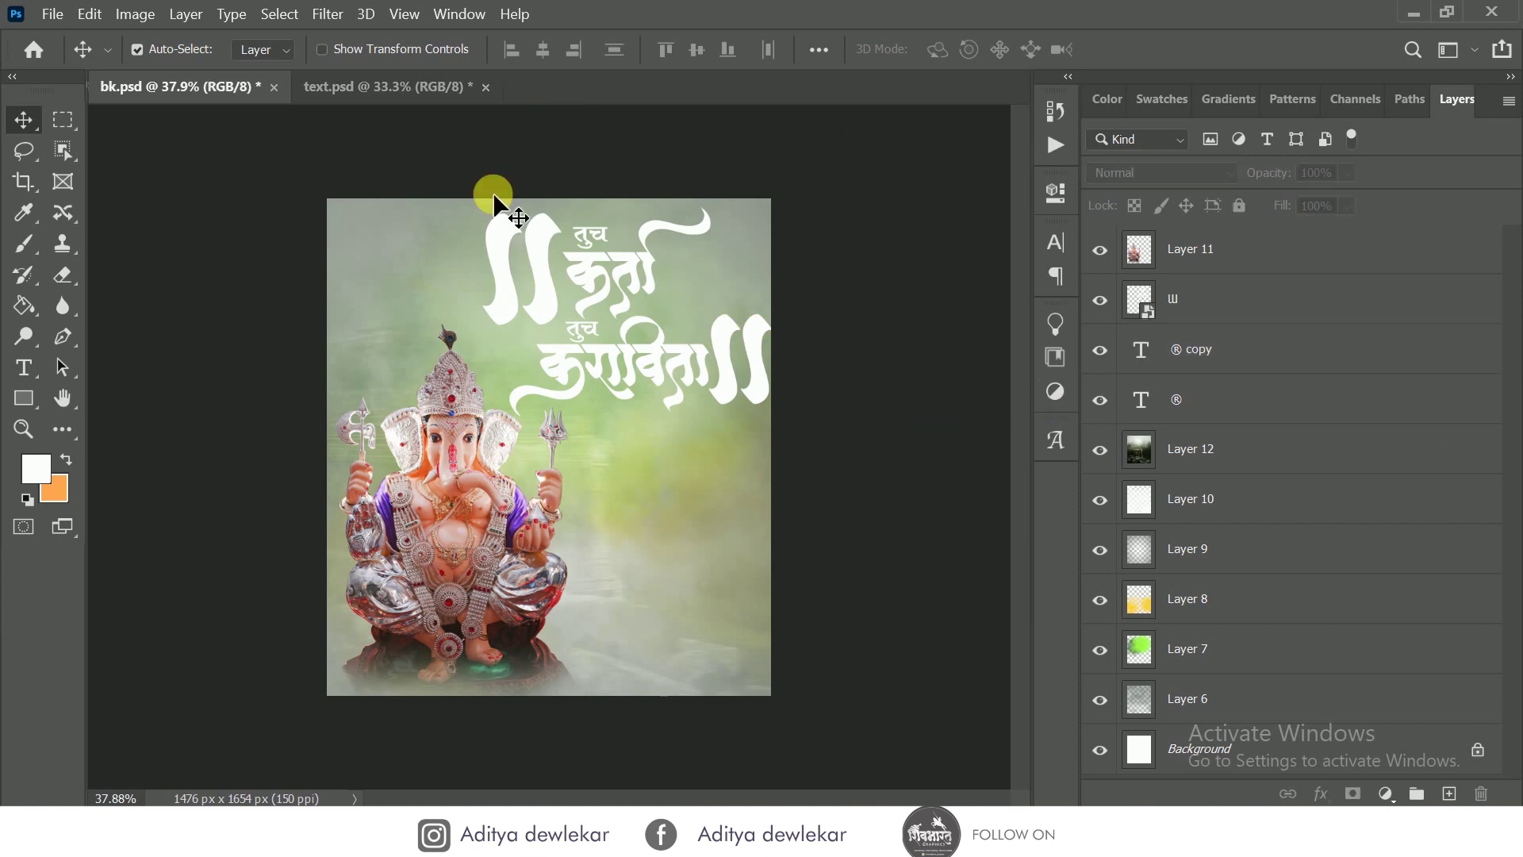
- Bring the गणेशोत्सव २०२० text below the calligraphy, scaled to about 71%
{"action": "left_click", "coordinate": [388, 87]}
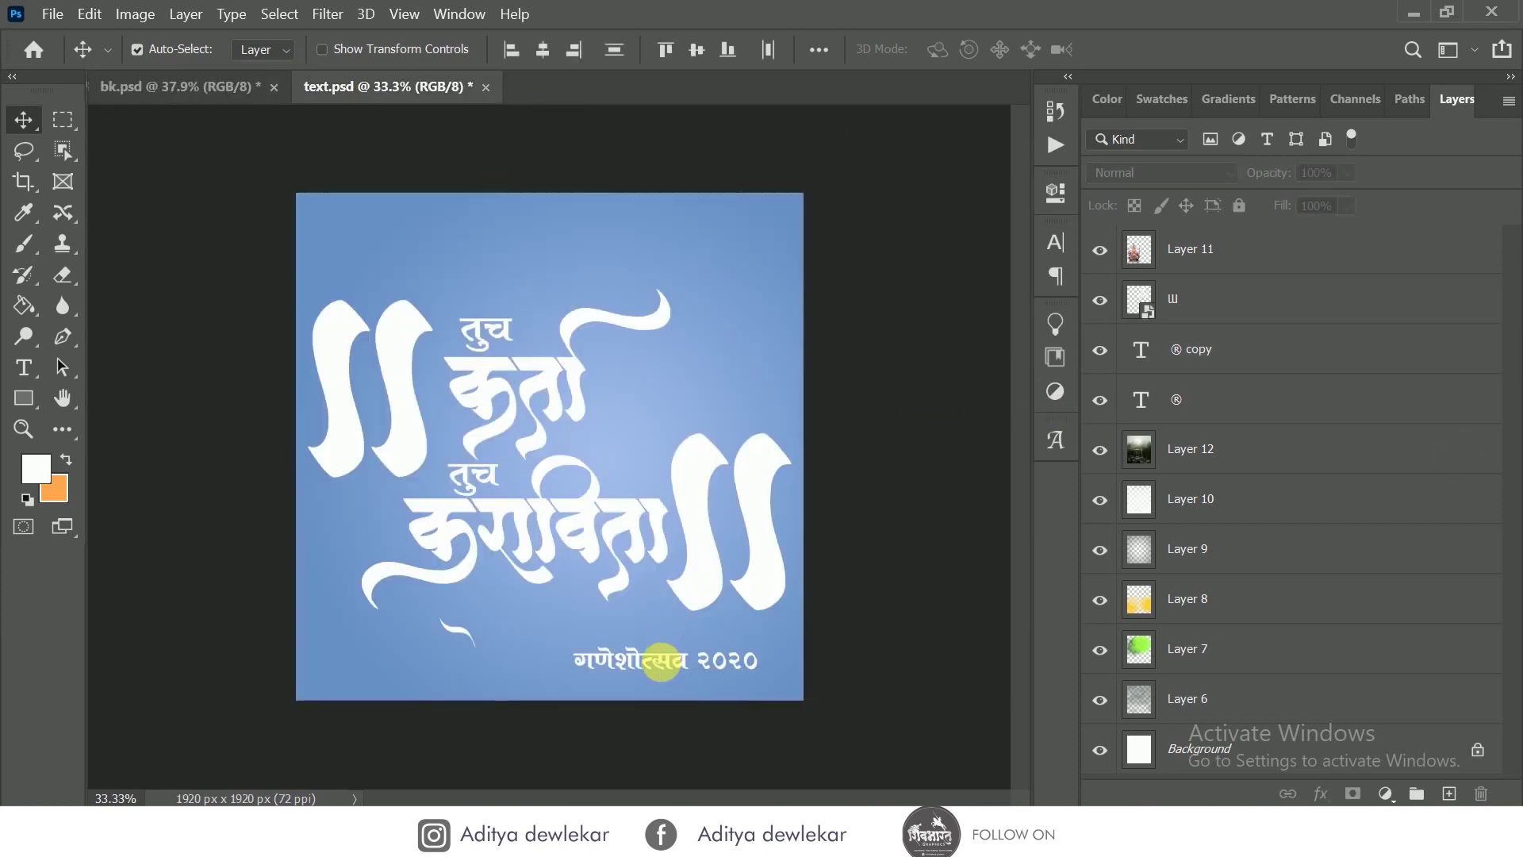
{"action": "left_click_drag", "start_coordinate": [662, 679], "coordinate": [216, 97]}
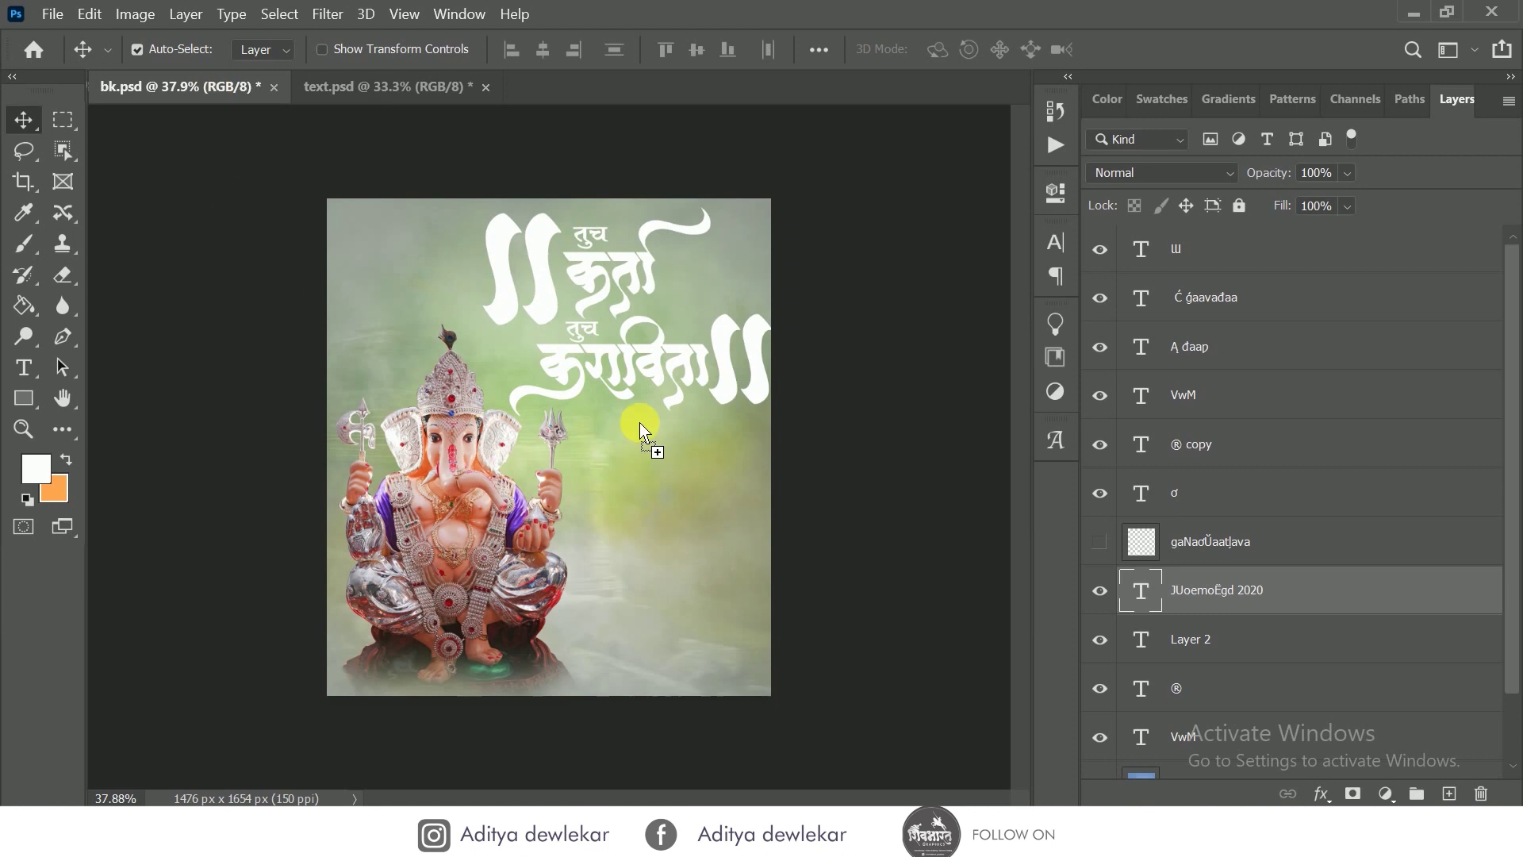
{"action": "mouse_move", "coordinate": [639, 422]}
{"action": "left_mouse_down"}
{"action": "mouse_move", "coordinate": [635, 436]}
{"action": "mouse_move", "coordinate": [785, 474]}
{"action": "left_mouse_up"}
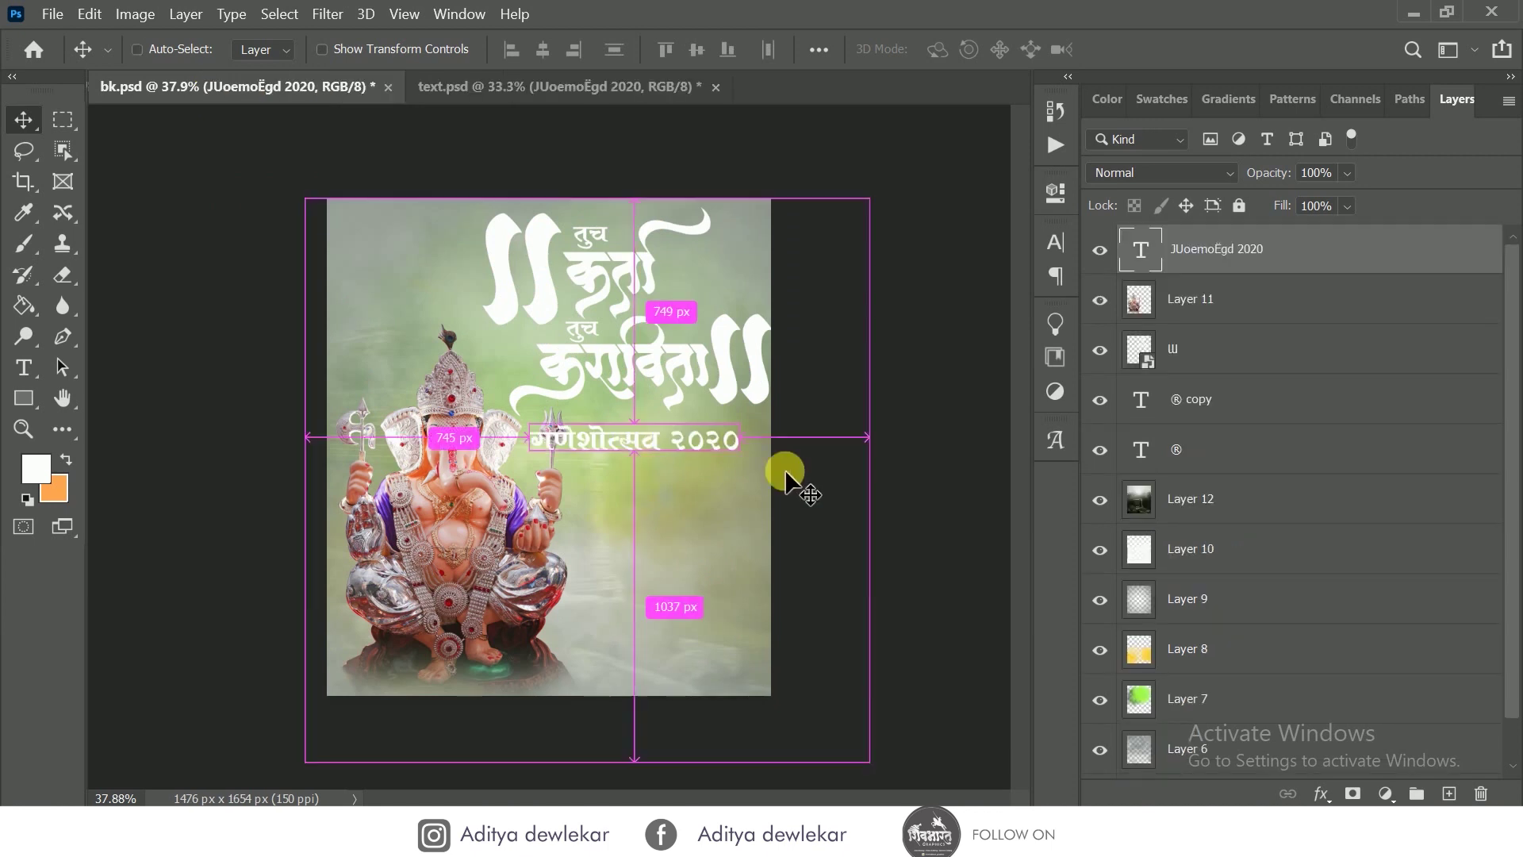
{"action": "key", "text": "ctrl+t"}
{"action": "left_click_drag", "start_coordinate": [530, 450], "coordinate": [589, 450]}
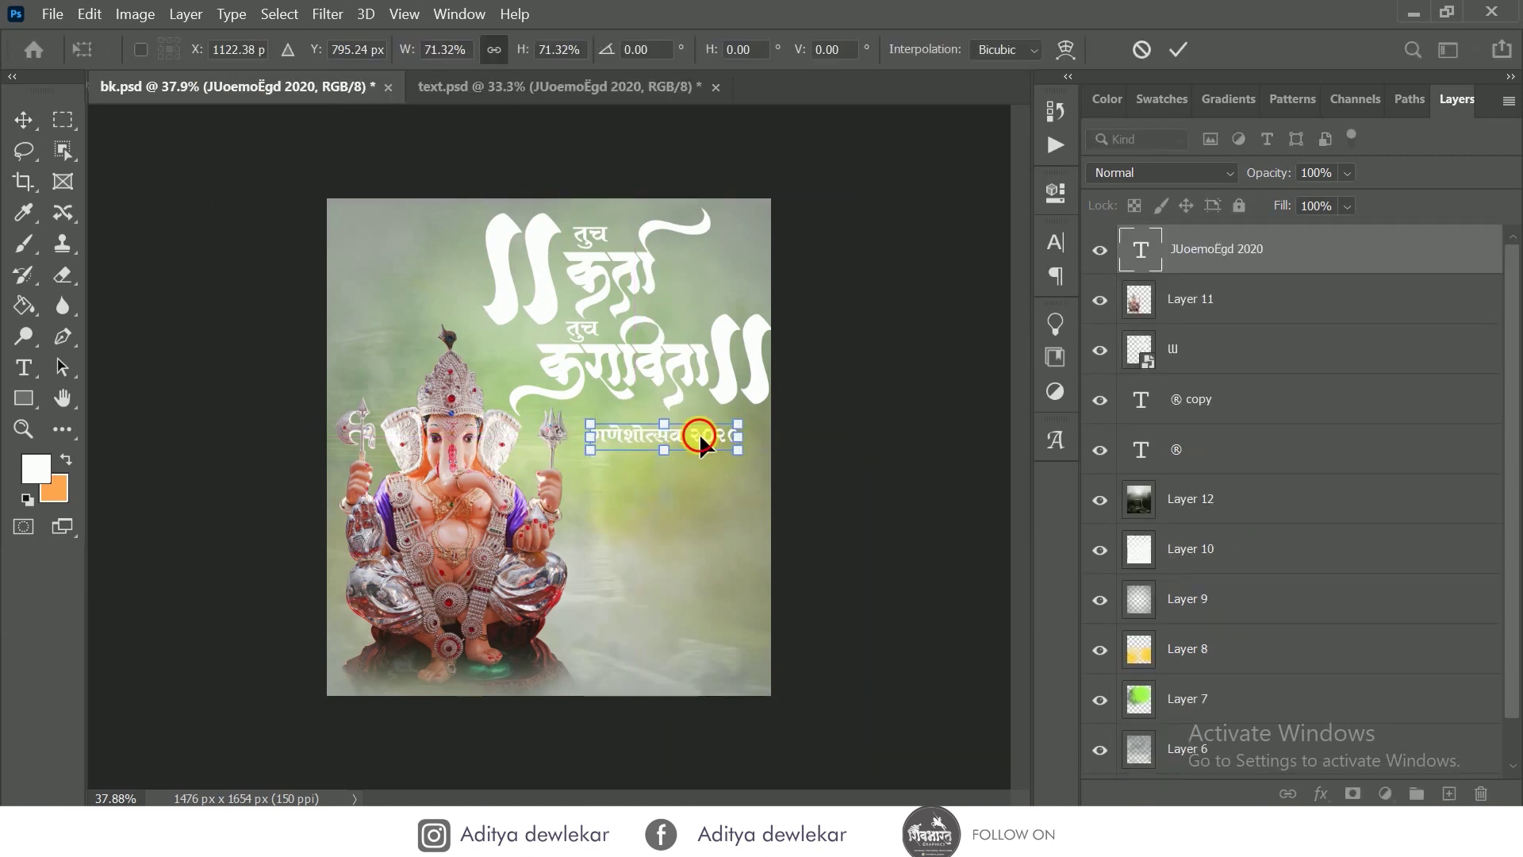
{"action": "left_click", "coordinate": [1178, 49]}
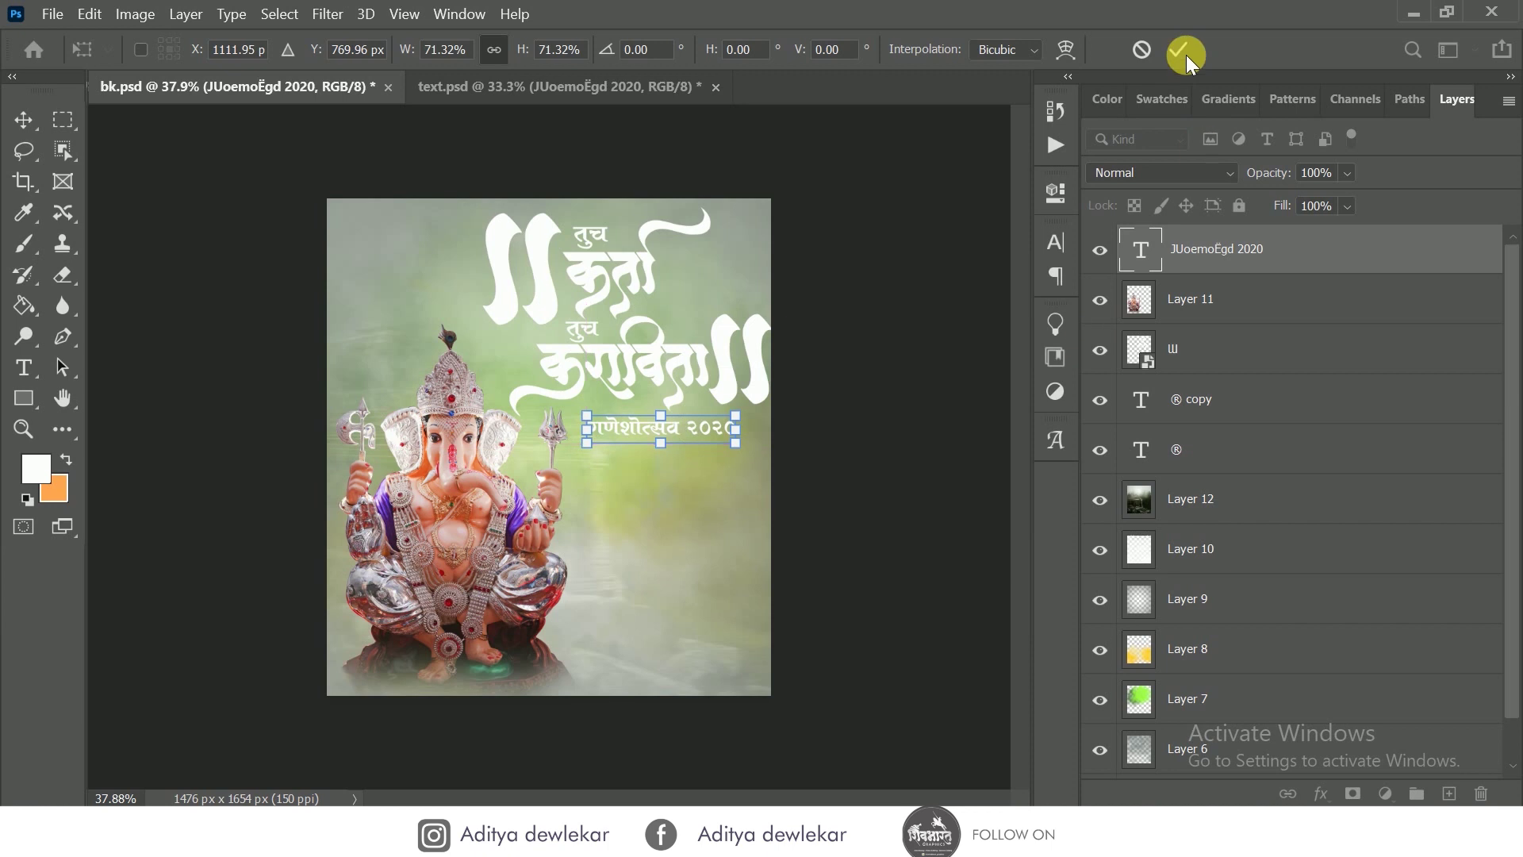
- Draw a rounded grey-green rectangle around the गणेशोत्सव २०२० text
{"action": "left_click", "coordinate": [38, 406]}
{"action": "left_click_drag", "start_coordinate": [589, 427], "coordinate": [769, 456]}
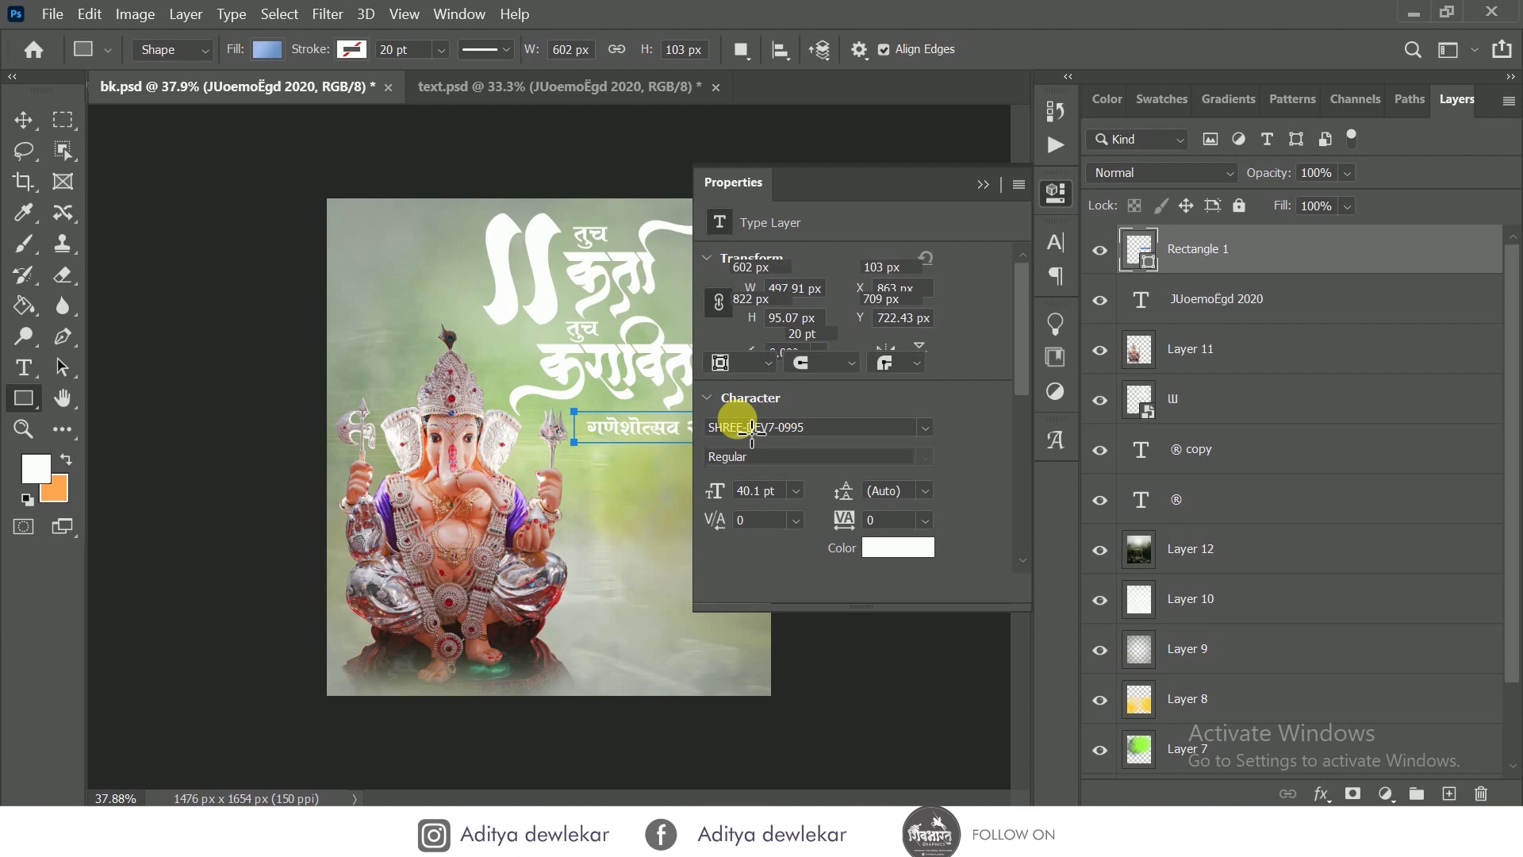
{"action": "left_click", "coordinate": [718, 334]}
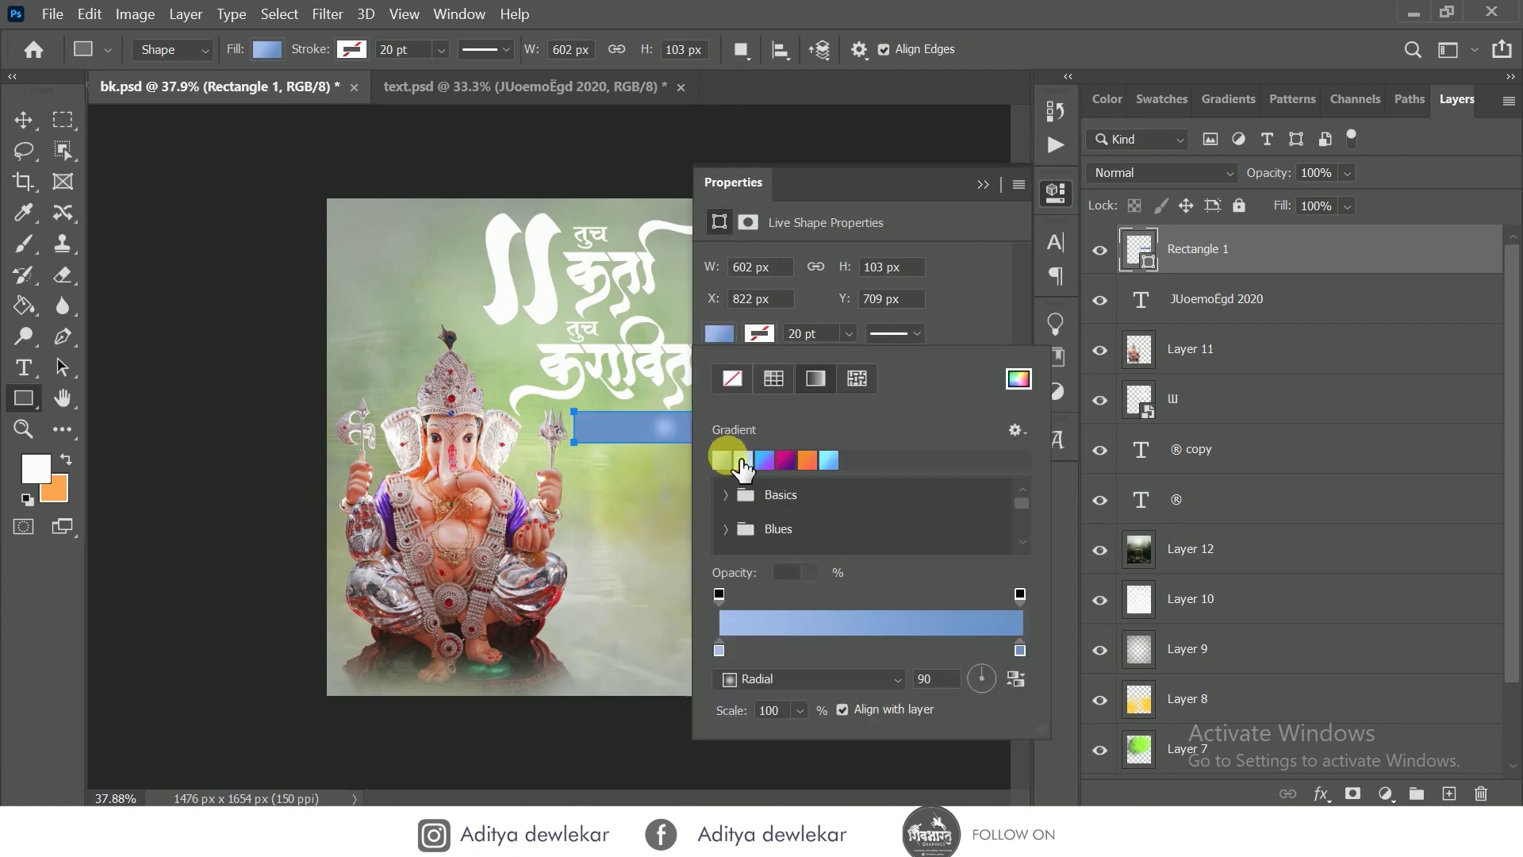
{"action": "left_click", "coordinate": [1018, 378]}
{"action": "left_click_drag", "start_coordinate": [934, 384], "coordinate": [887, 398]}
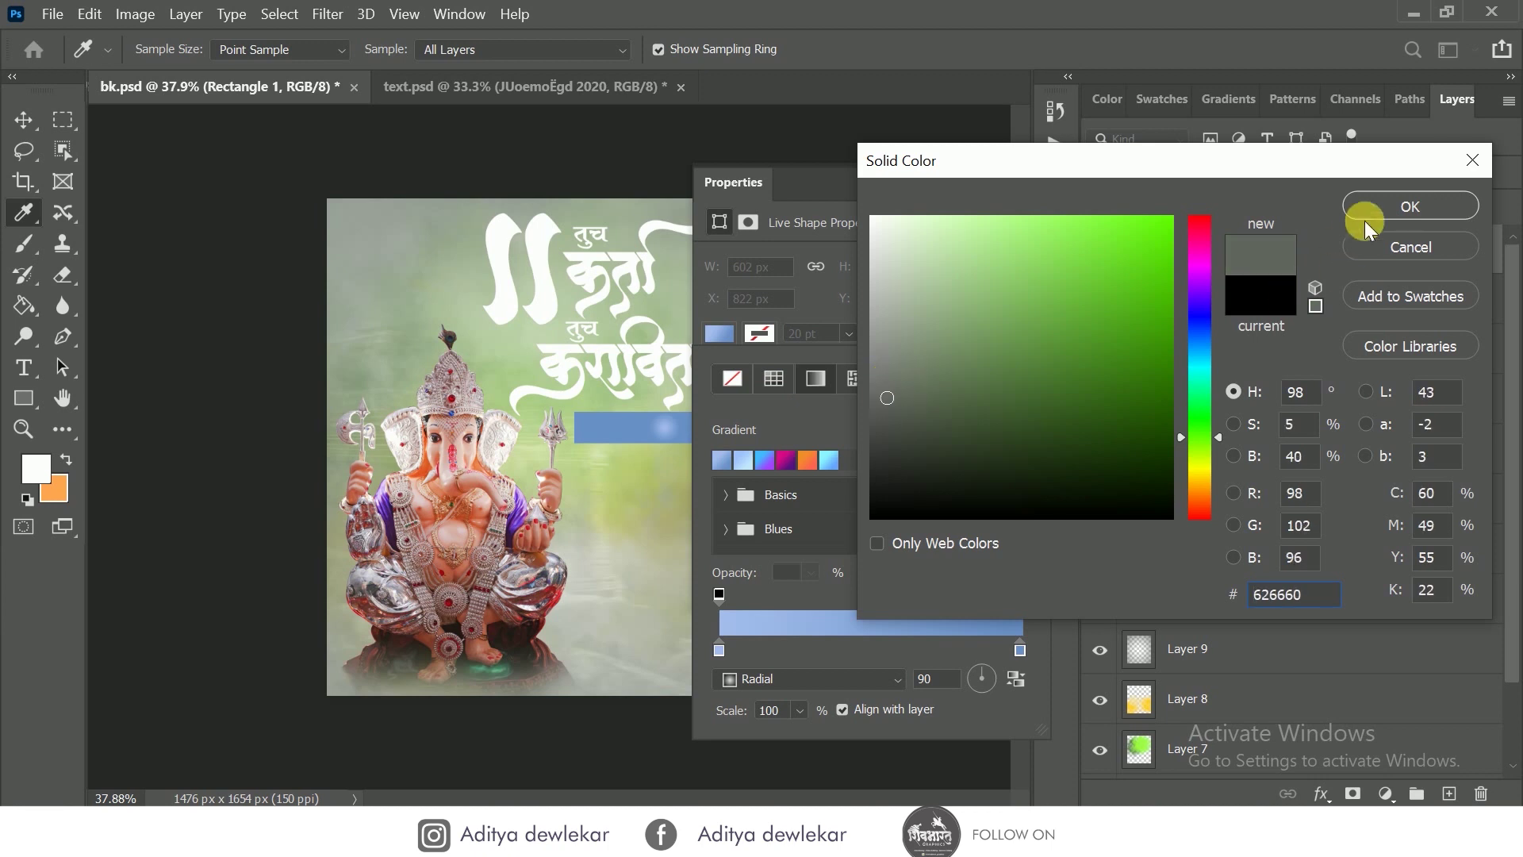
{"action": "left_click", "coordinate": [1366, 225]}
{"action": "left_click", "coordinate": [973, 335]}
{"action": "left_click_drag", "start_coordinate": [707, 414], "coordinate": [850, 425]}
{"action": "left_click", "coordinate": [981, 185]}
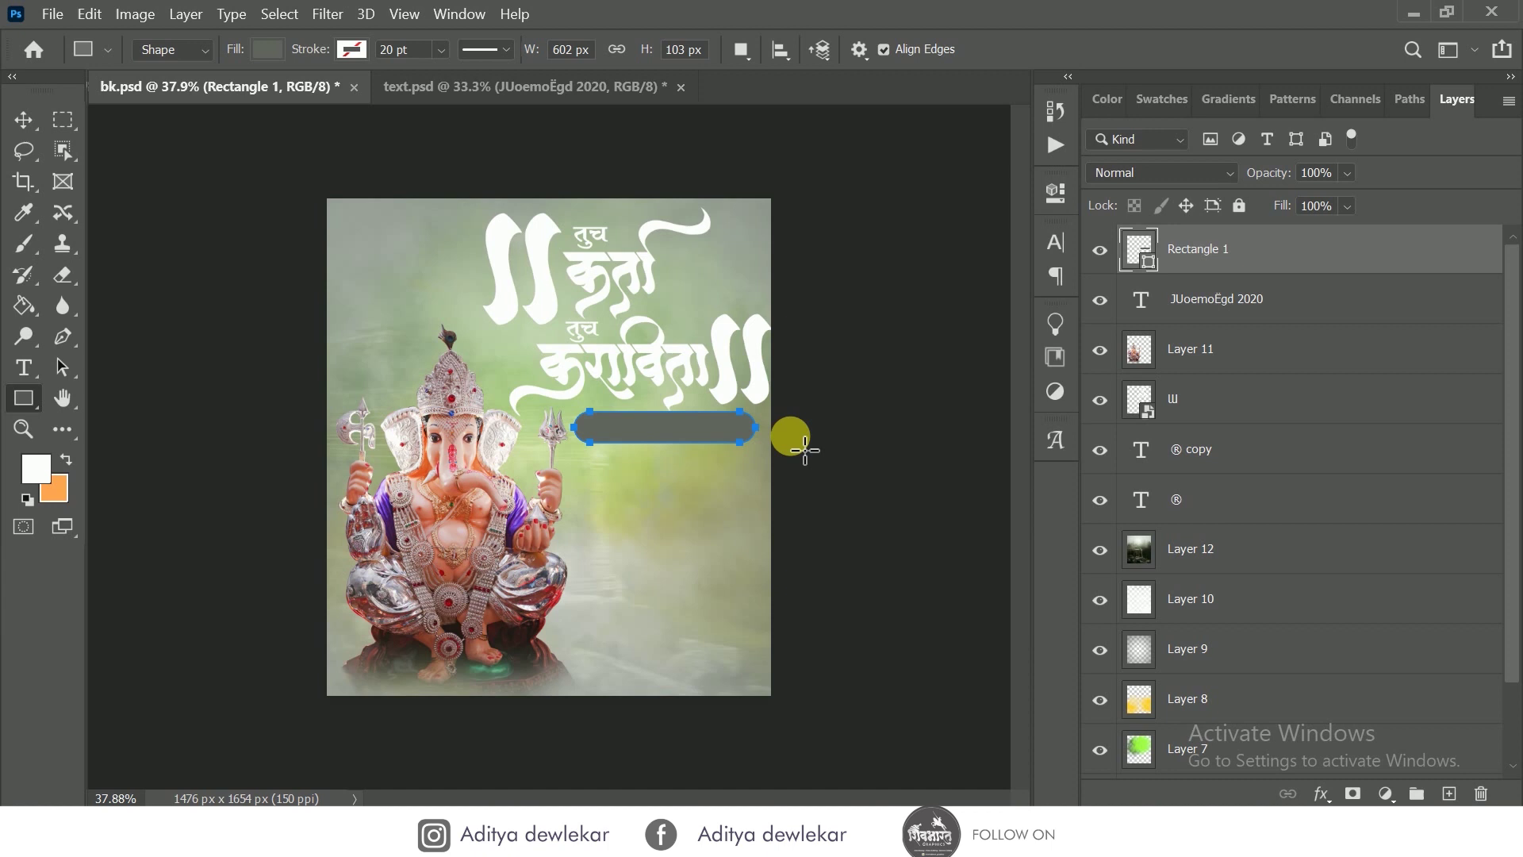
- Put the rectangle beneath the text layer and keep the text at Normal blending
{"action": "key", "text": "v"}
{"action": "left_click_drag", "start_coordinate": [1202, 254], "coordinate": [1229, 333]}
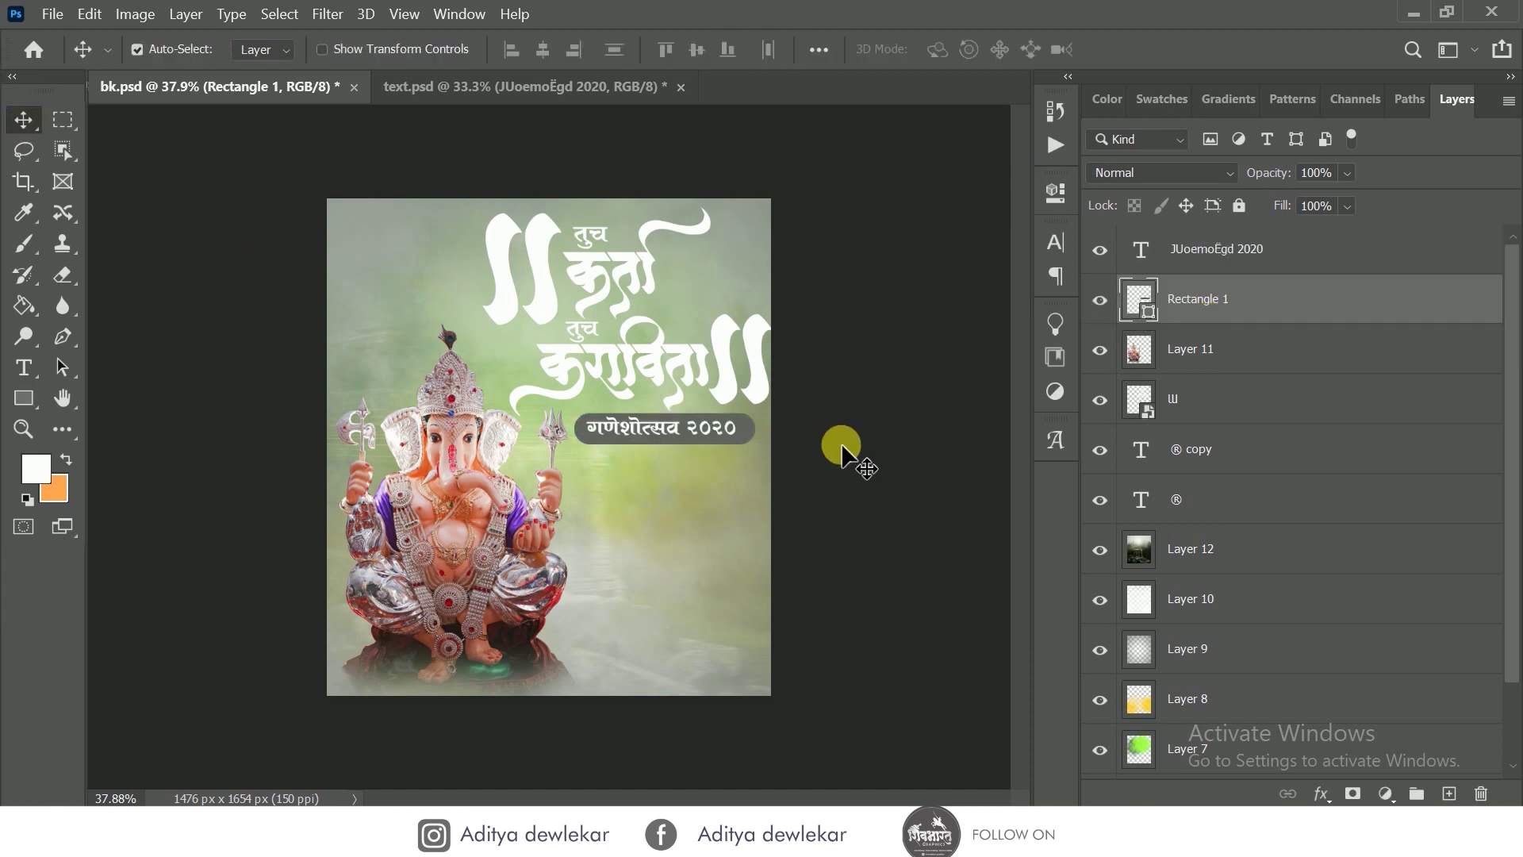
{"action": "left_click", "coordinate": [1162, 173]}
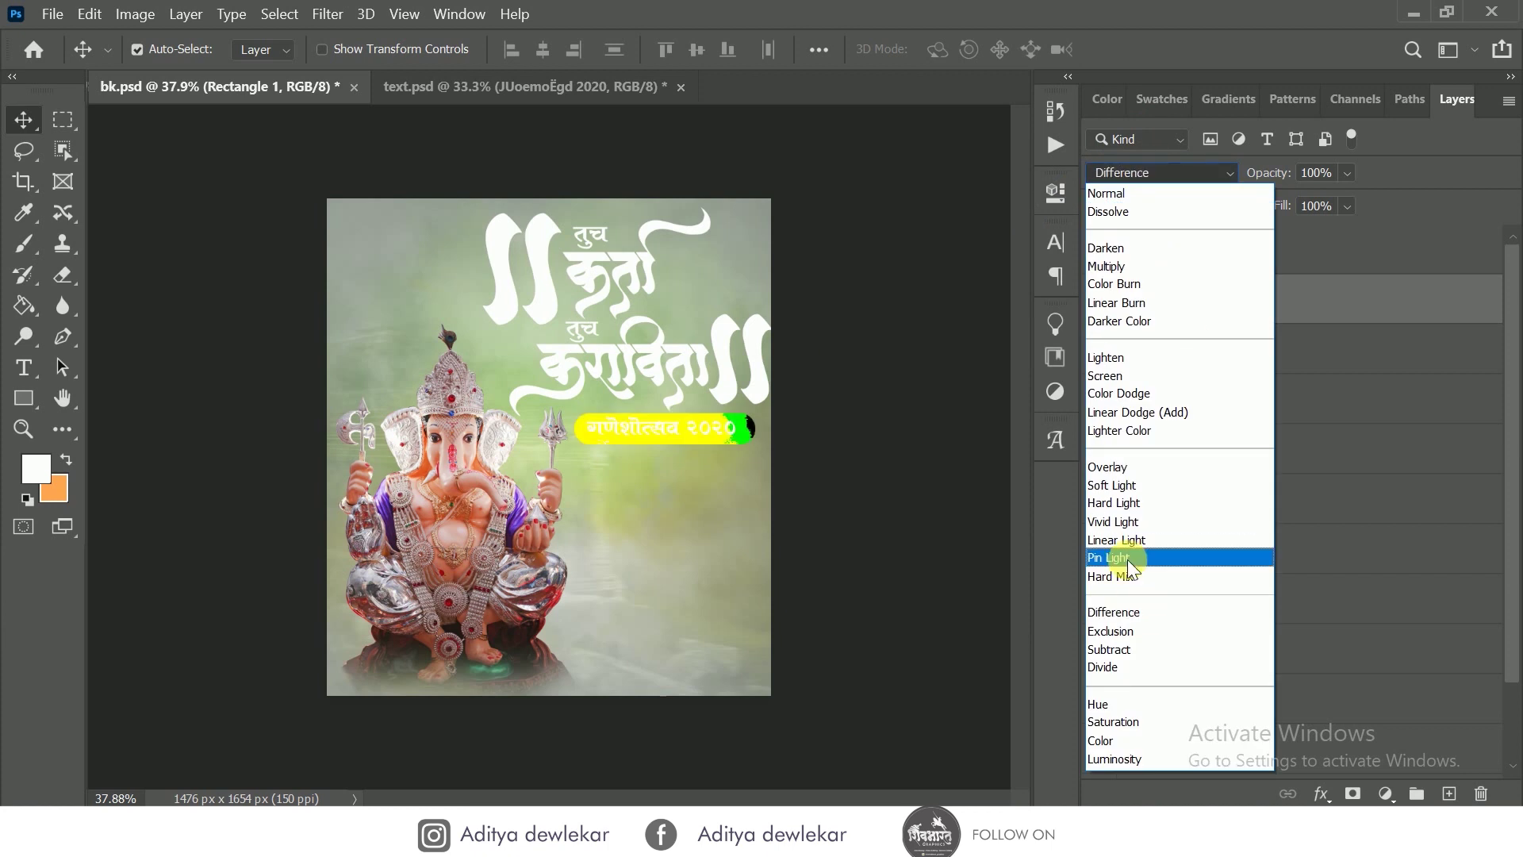
{"action": "left_click", "coordinate": [1119, 501]}
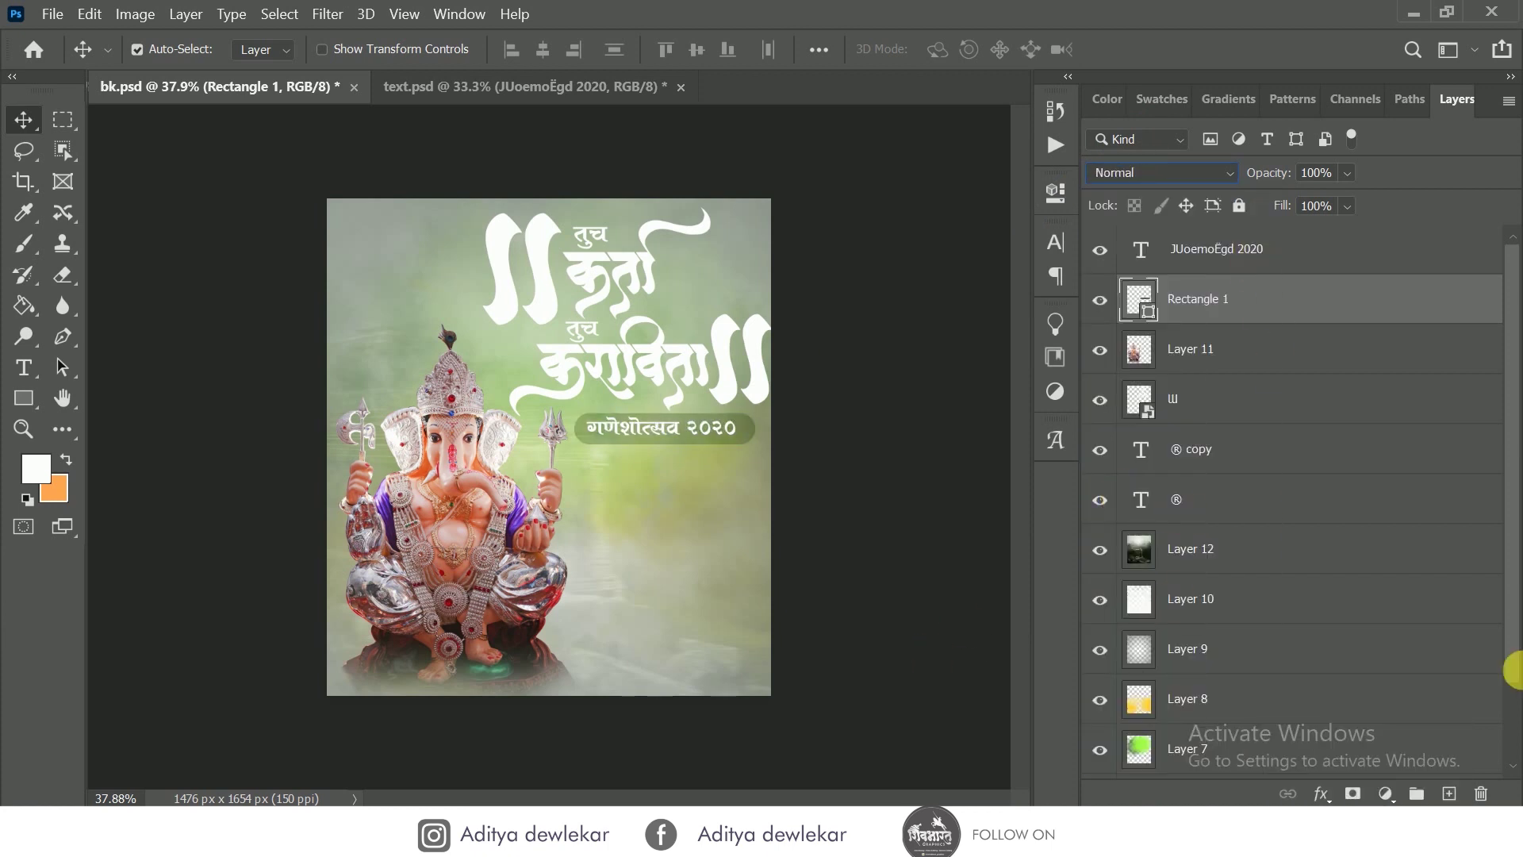
{"action": "key", "text": "alt+bracketright"}
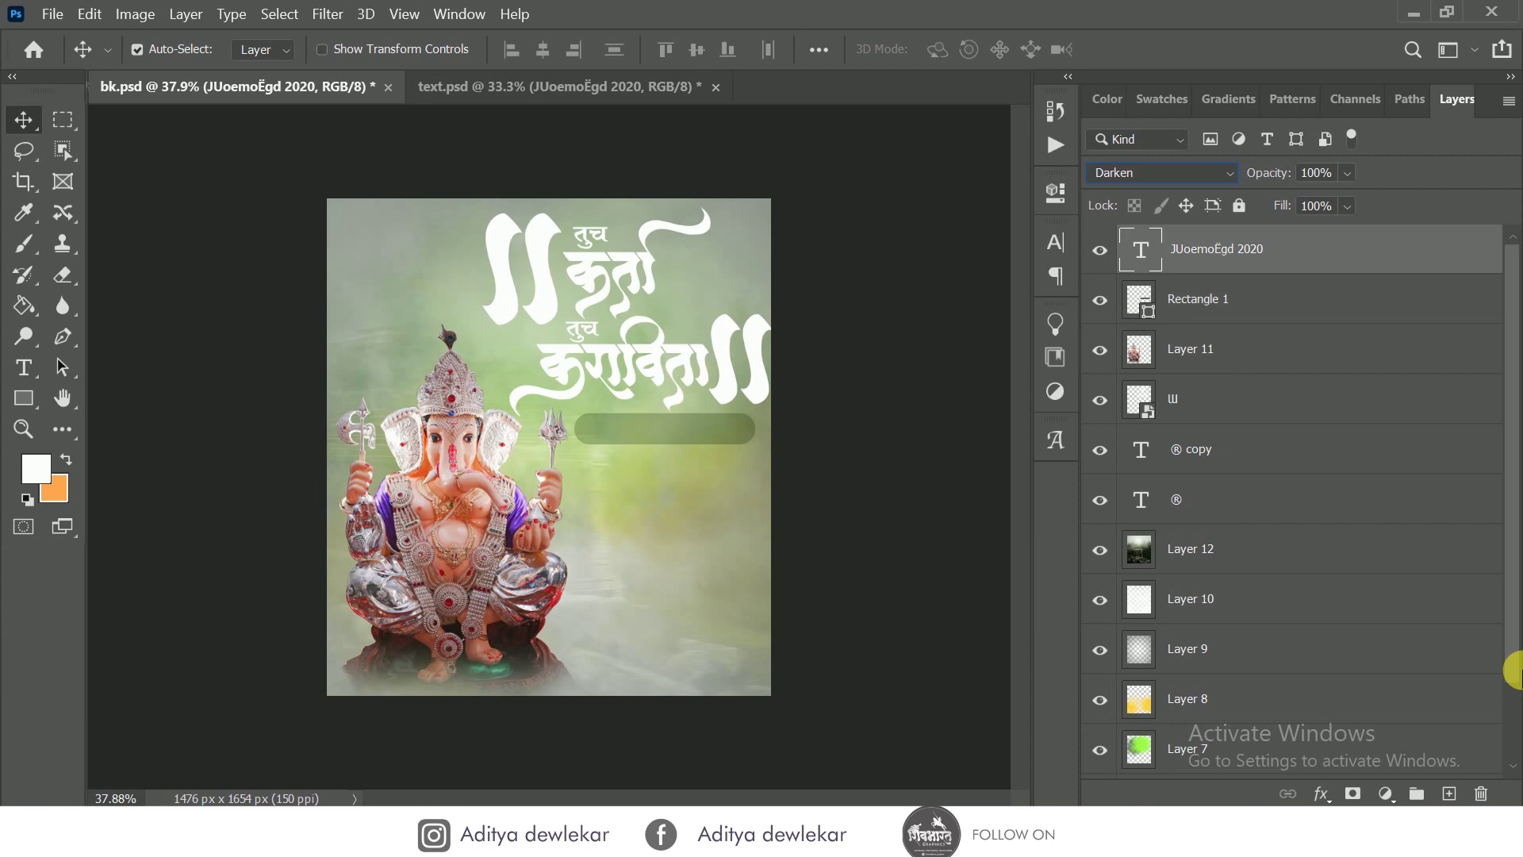
{"action": "left_click", "coordinate": [1155, 173]}
{"action": "left_click", "coordinate": [1149, 186]}
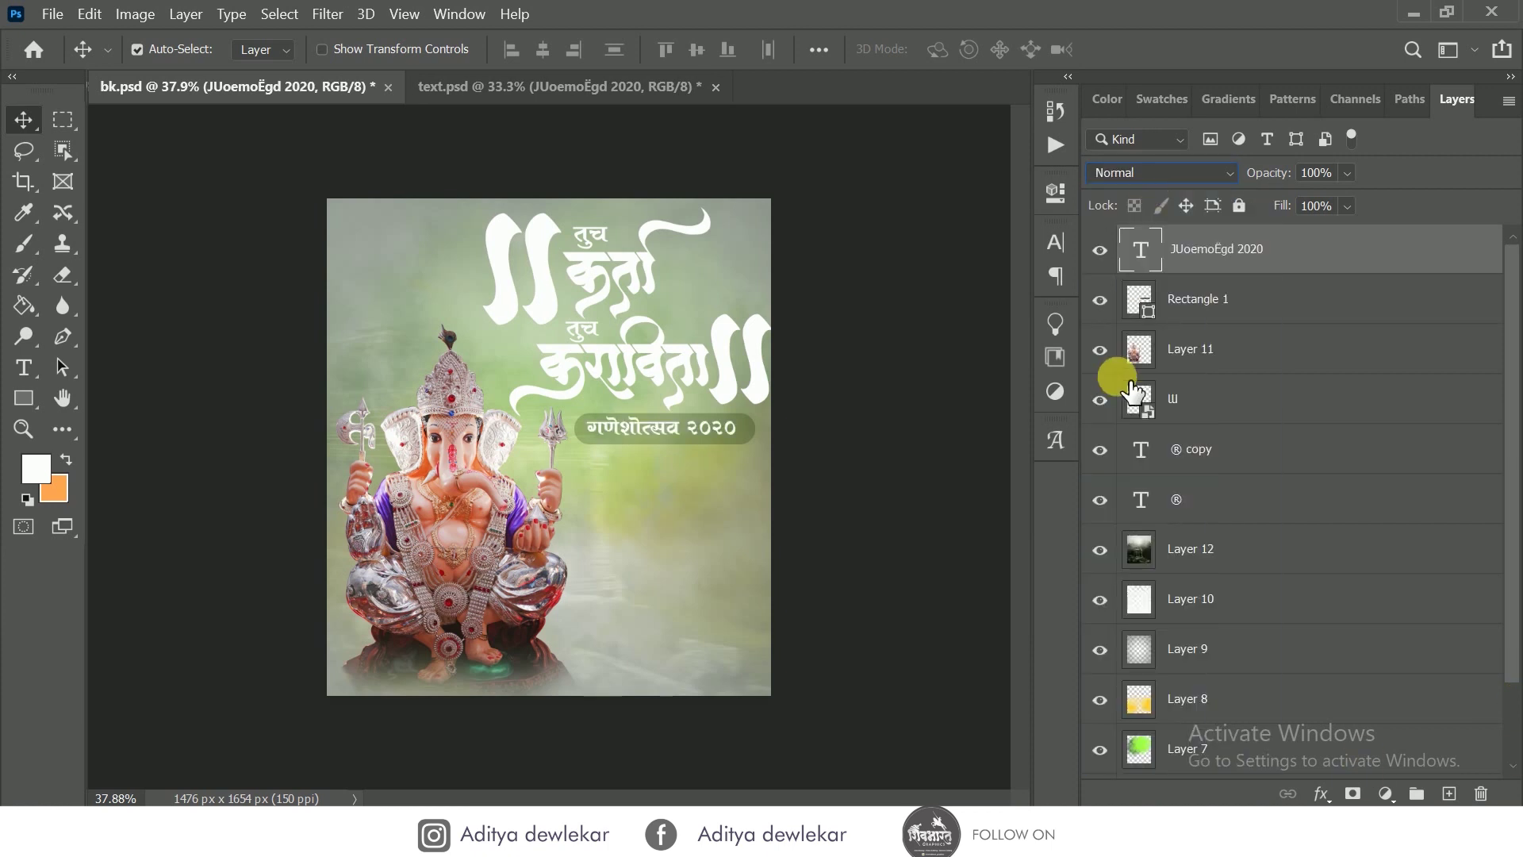
- Recolour the गणेशोत्सव २०२० lettering pale yellow
{"action": "double_click", "coordinate": [1151, 251]}
{"action": "left_click", "coordinate": [952, 49]}
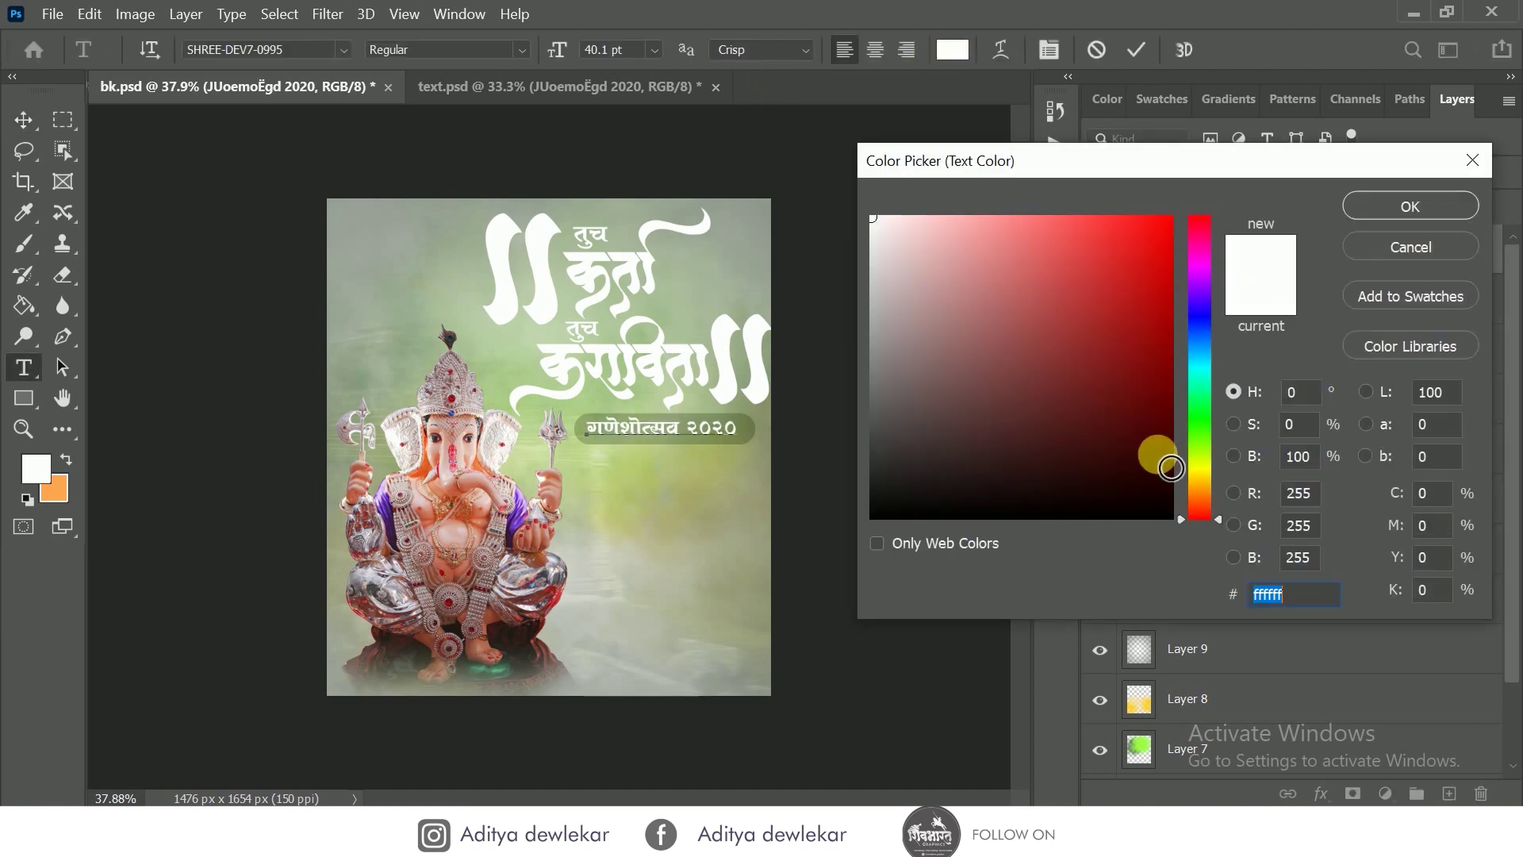
{"action": "left_click", "coordinate": [1207, 469]}
{"action": "left_click", "coordinate": [1060, 234]}
{"action": "left_click", "coordinate": [940, 215]}
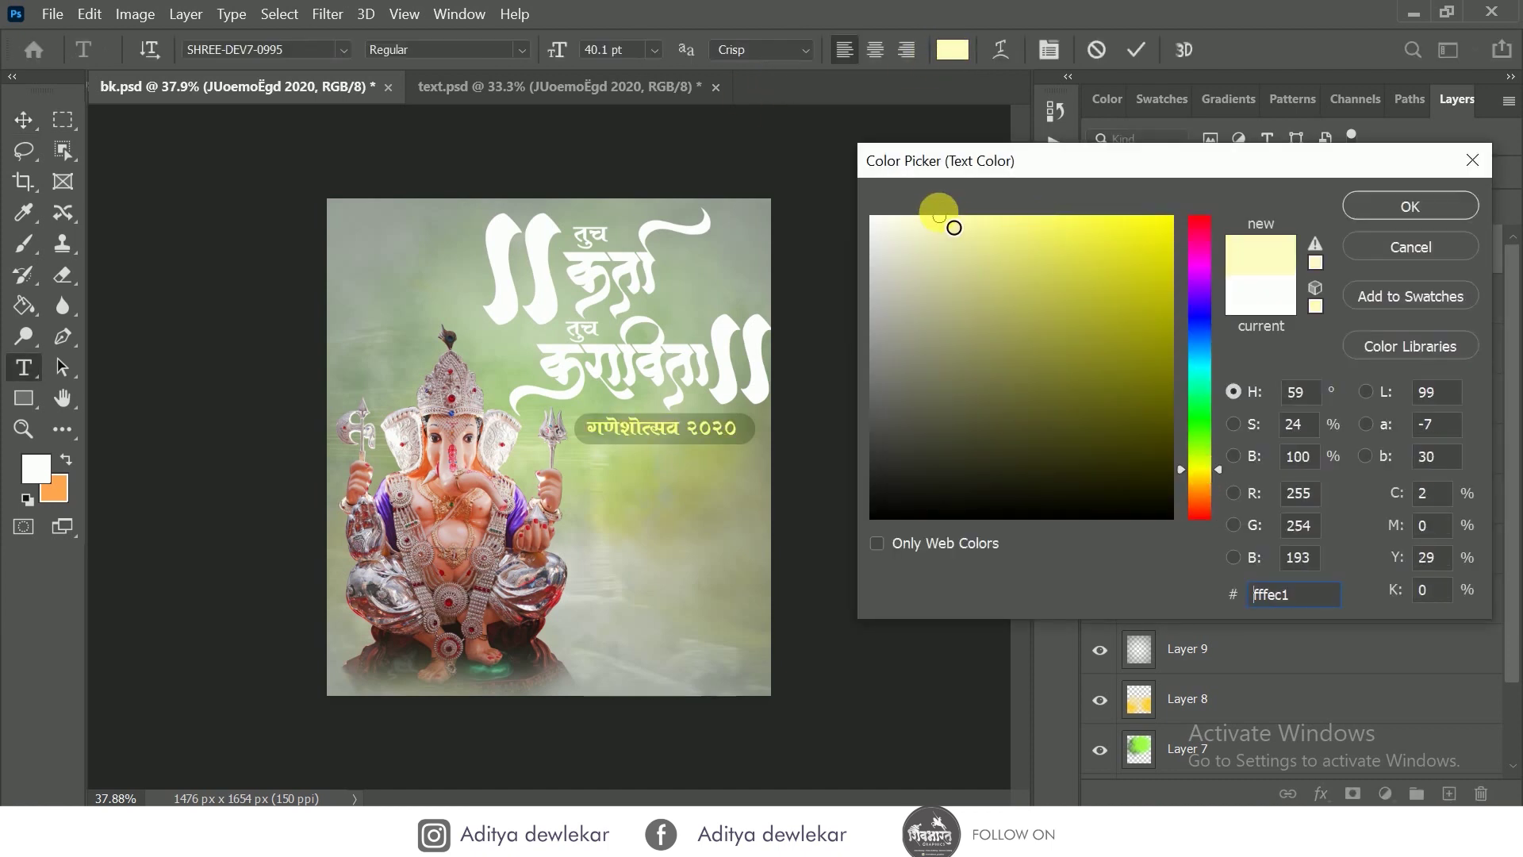
{"action": "left_click", "coordinate": [1412, 209]}
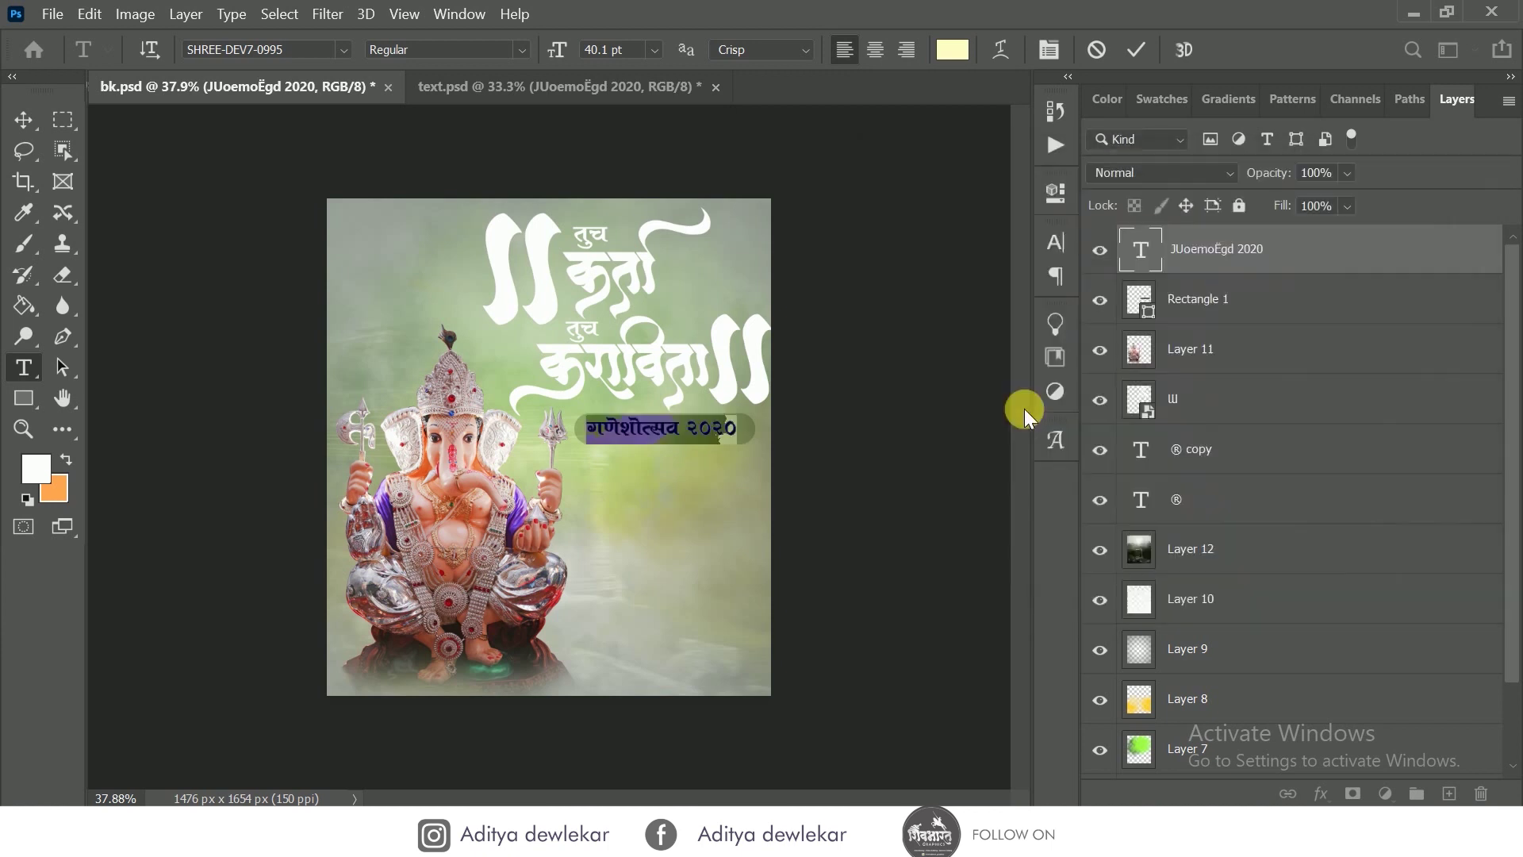
{"action": "left_click", "coordinate": [22, 120]}
{"action": "left_click", "coordinate": [547, 295]}
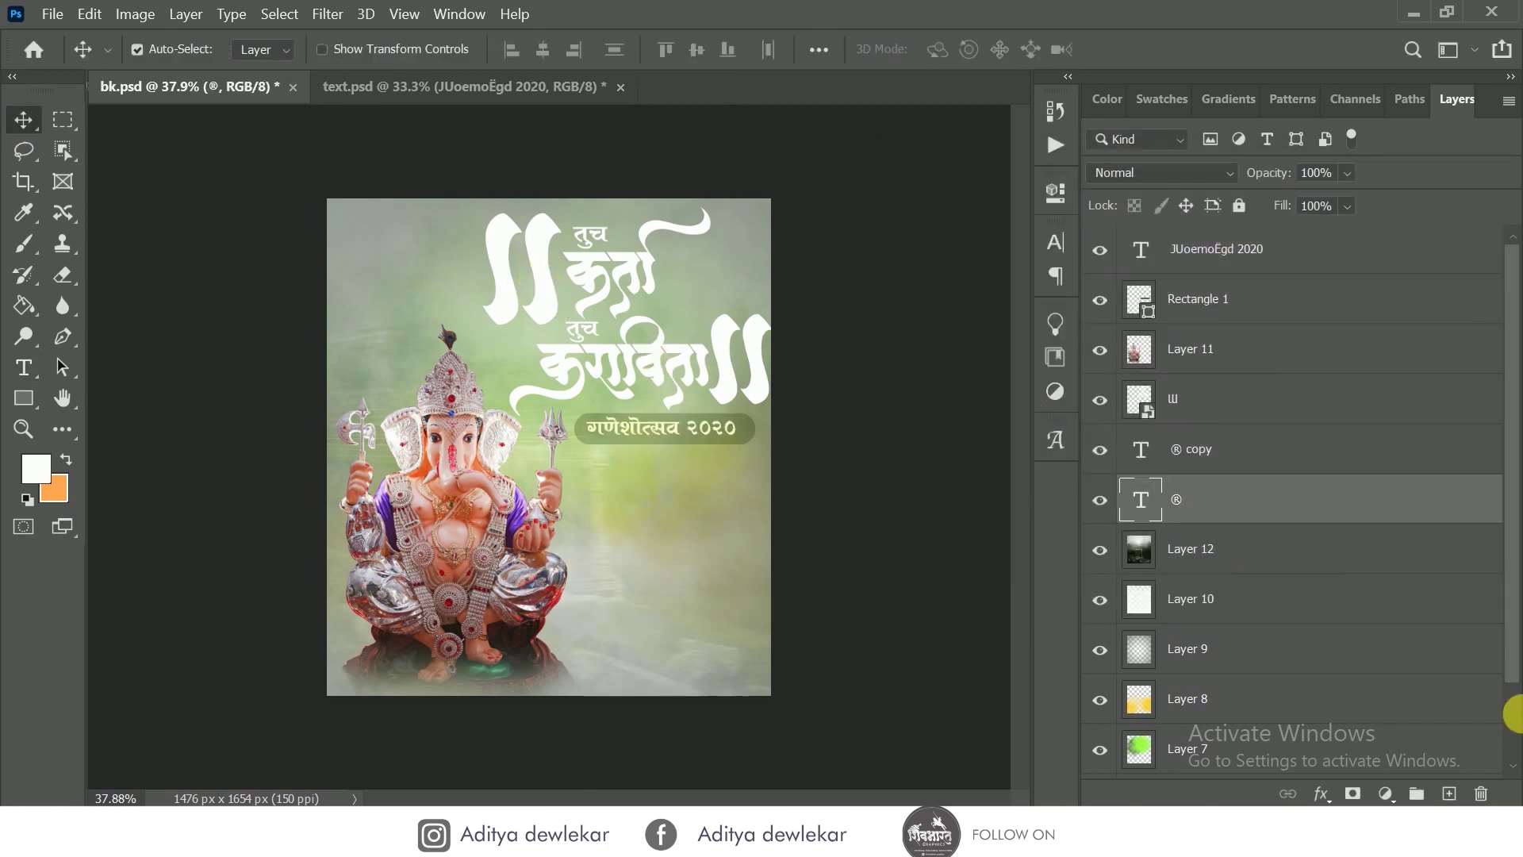
- Add a dark olive drop shadow at 13% opacity to the calligraphy layer
{"action": "left_click", "coordinate": [670, 357]}
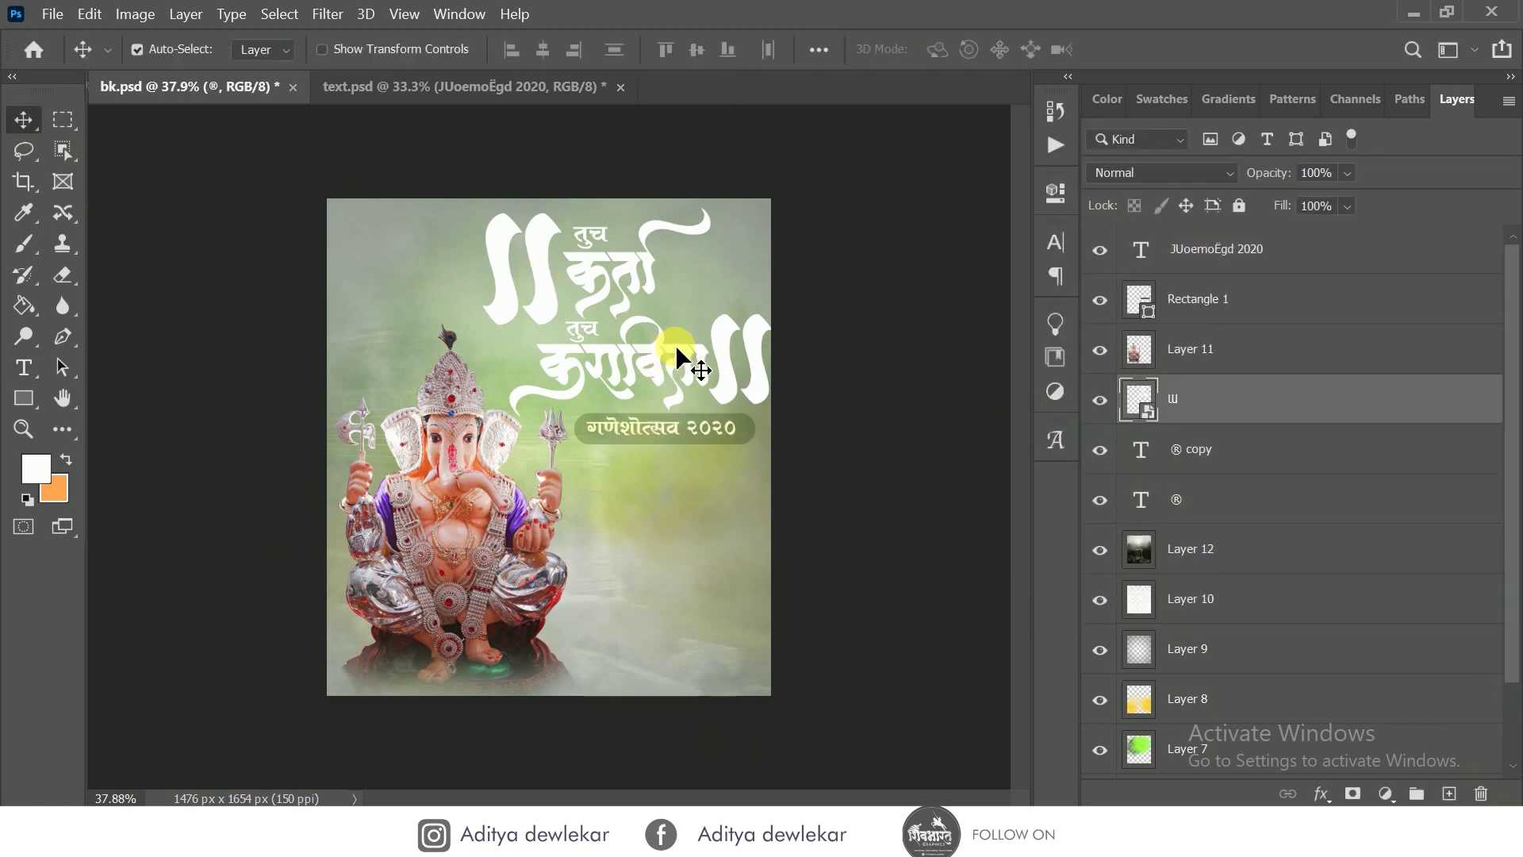
{"action": "double_click", "coordinate": [1420, 394]}
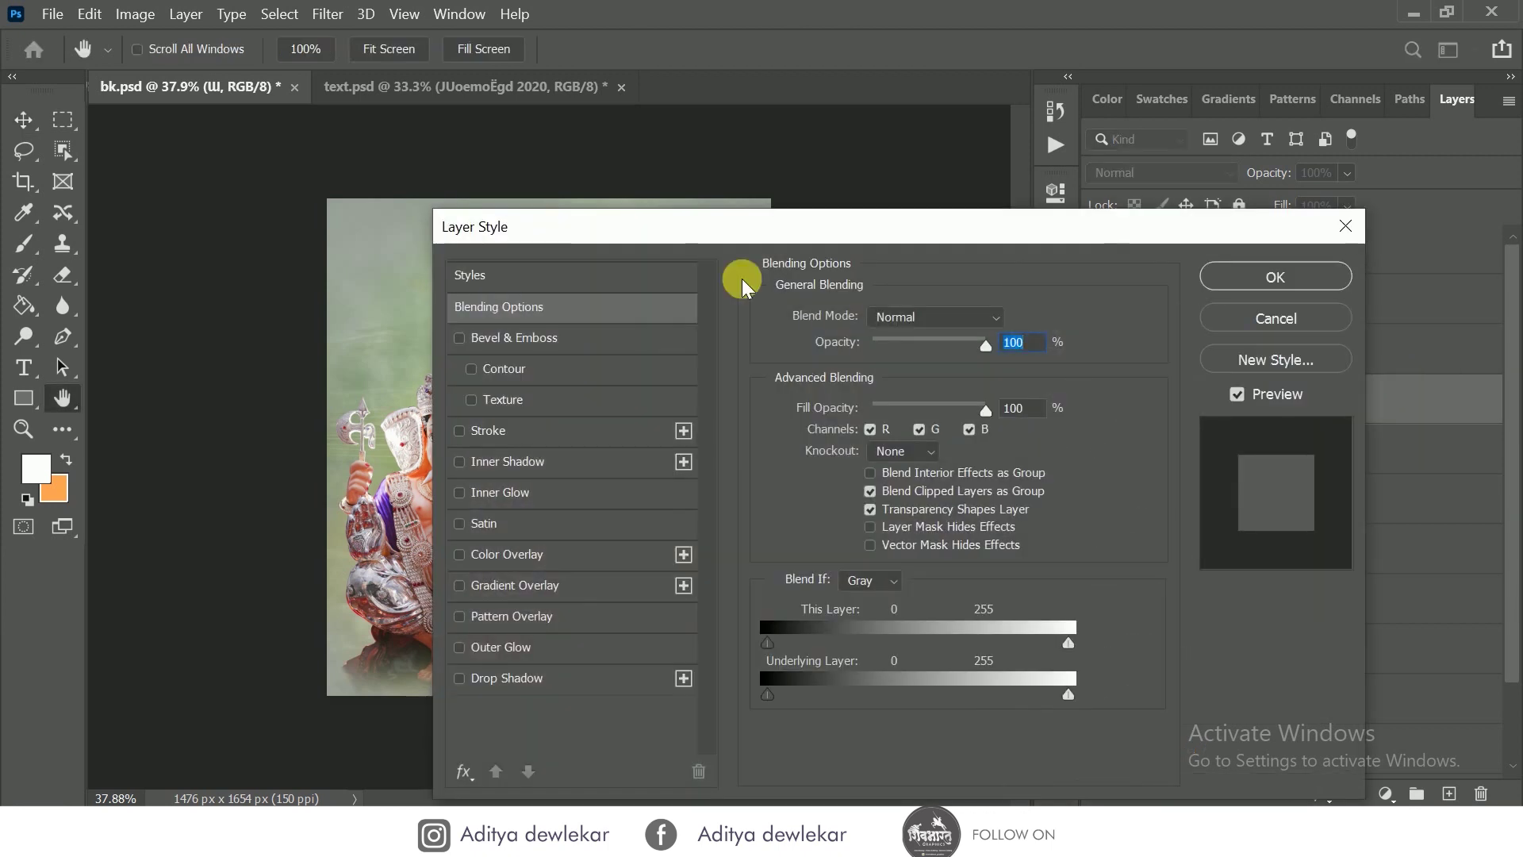
{"action": "left_click_drag", "start_coordinate": [691, 226], "coordinate": [1103, 211]}
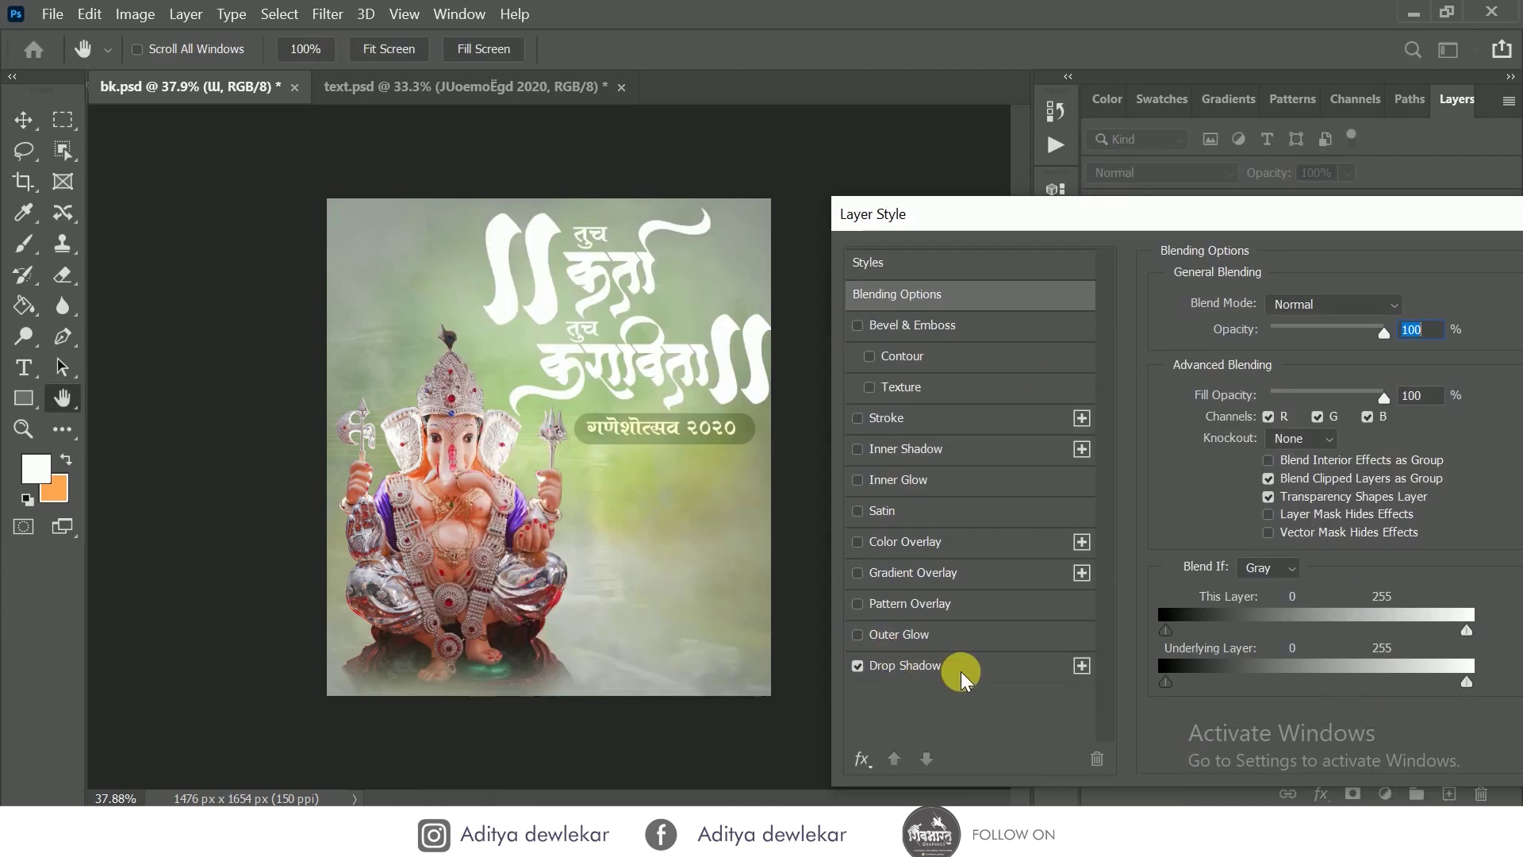
{"action": "left_click", "coordinate": [952, 666]}
{"action": "left_click_drag", "start_coordinate": [1245, 341], "coordinate": [1265, 345]}
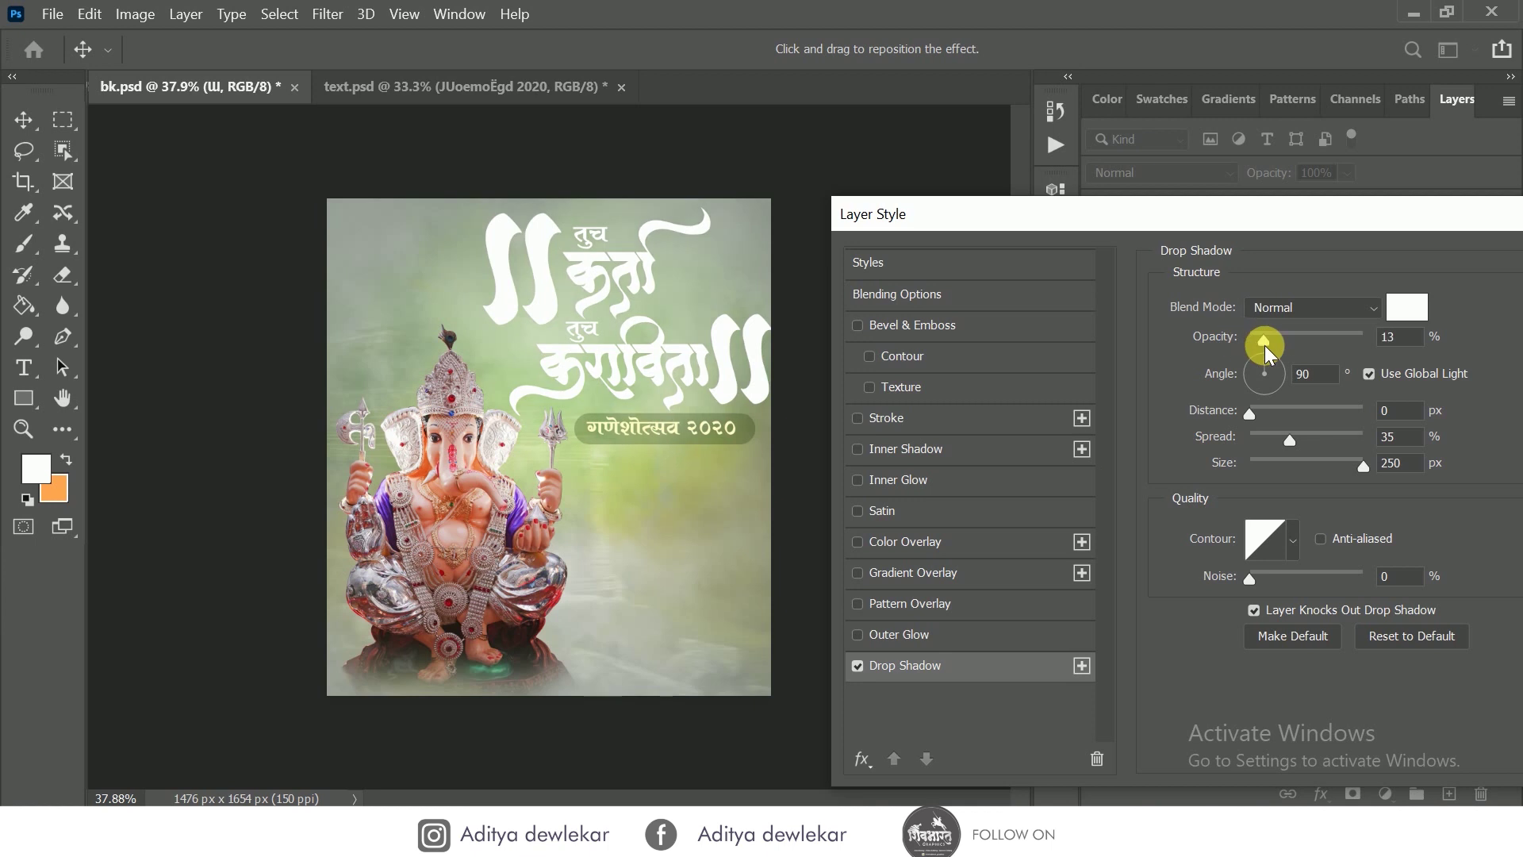
{"action": "left_click", "coordinate": [1406, 306]}
{"action": "left_click", "coordinate": [737, 556]}
{"action": "mouse_move", "coordinate": [911, 364]}
{"action": "left_mouse_down"}
{"action": "mouse_move", "coordinate": [931, 416]}
{"action": "mouse_move", "coordinate": [969, 452]}
{"action": "left_mouse_up"}
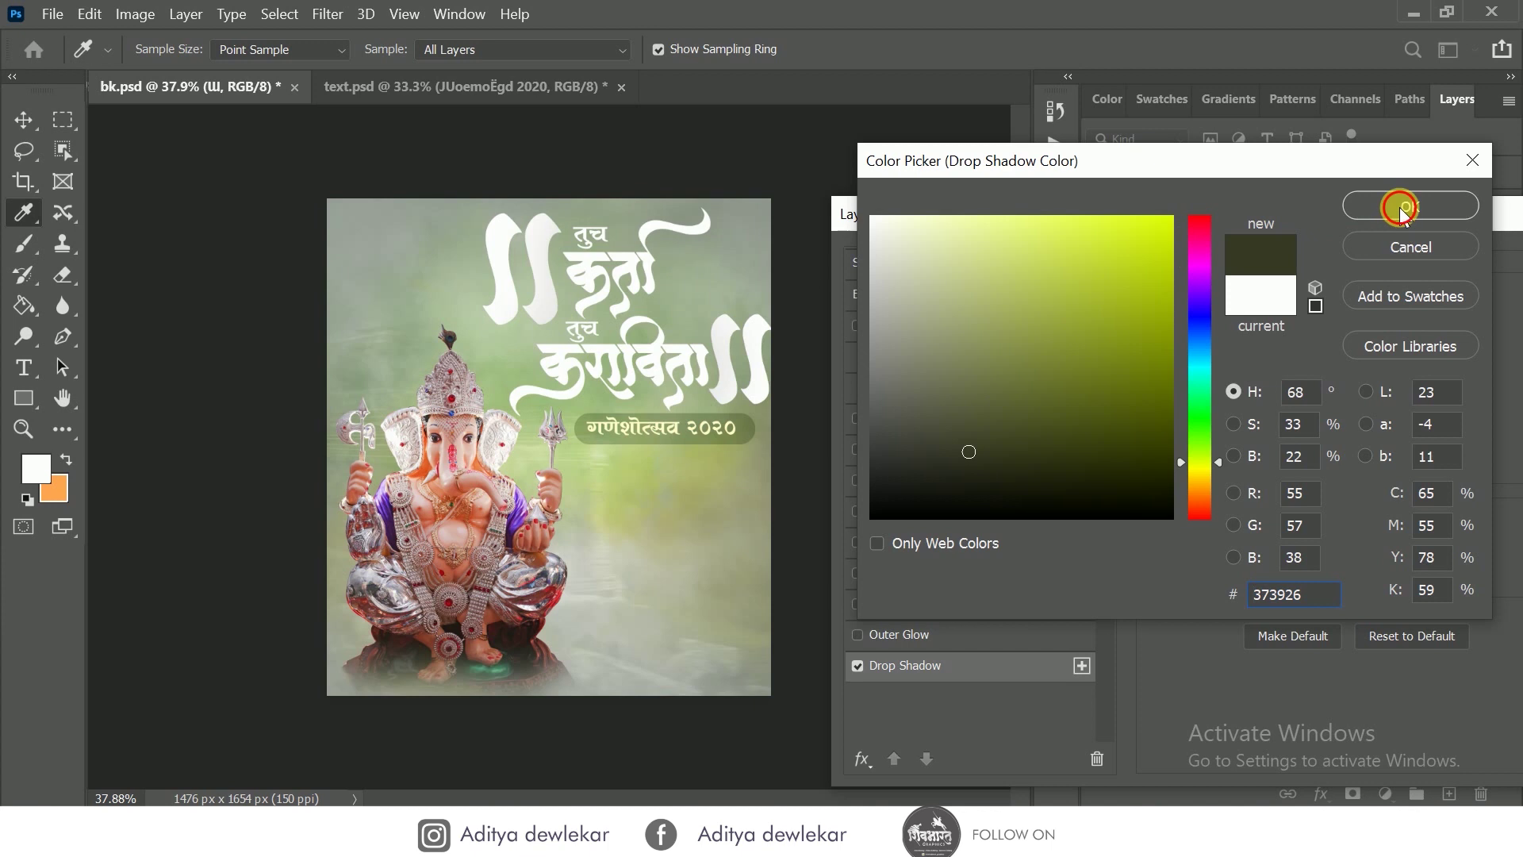
{"action": "left_click", "coordinate": [1404, 208]}
- Tune the shadow size and spread, drop its opacity to about 7%, and apply it
{"action": "left_click_drag", "start_coordinate": [1314, 465], "coordinate": [1299, 469]}
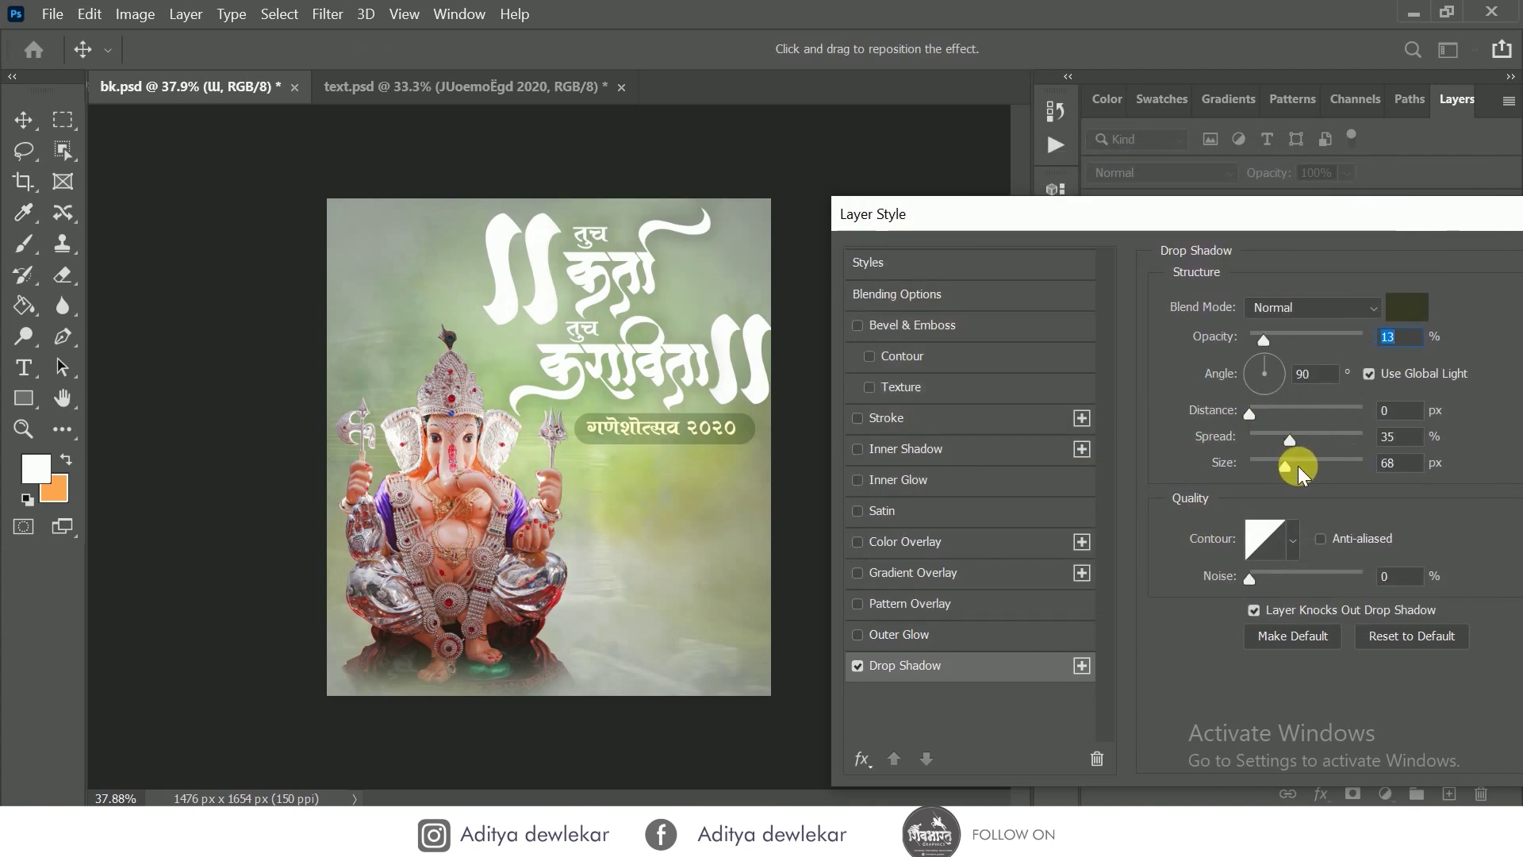
{"action": "left_click_drag", "start_coordinate": [1278, 342], "coordinate": [1387, 341]}
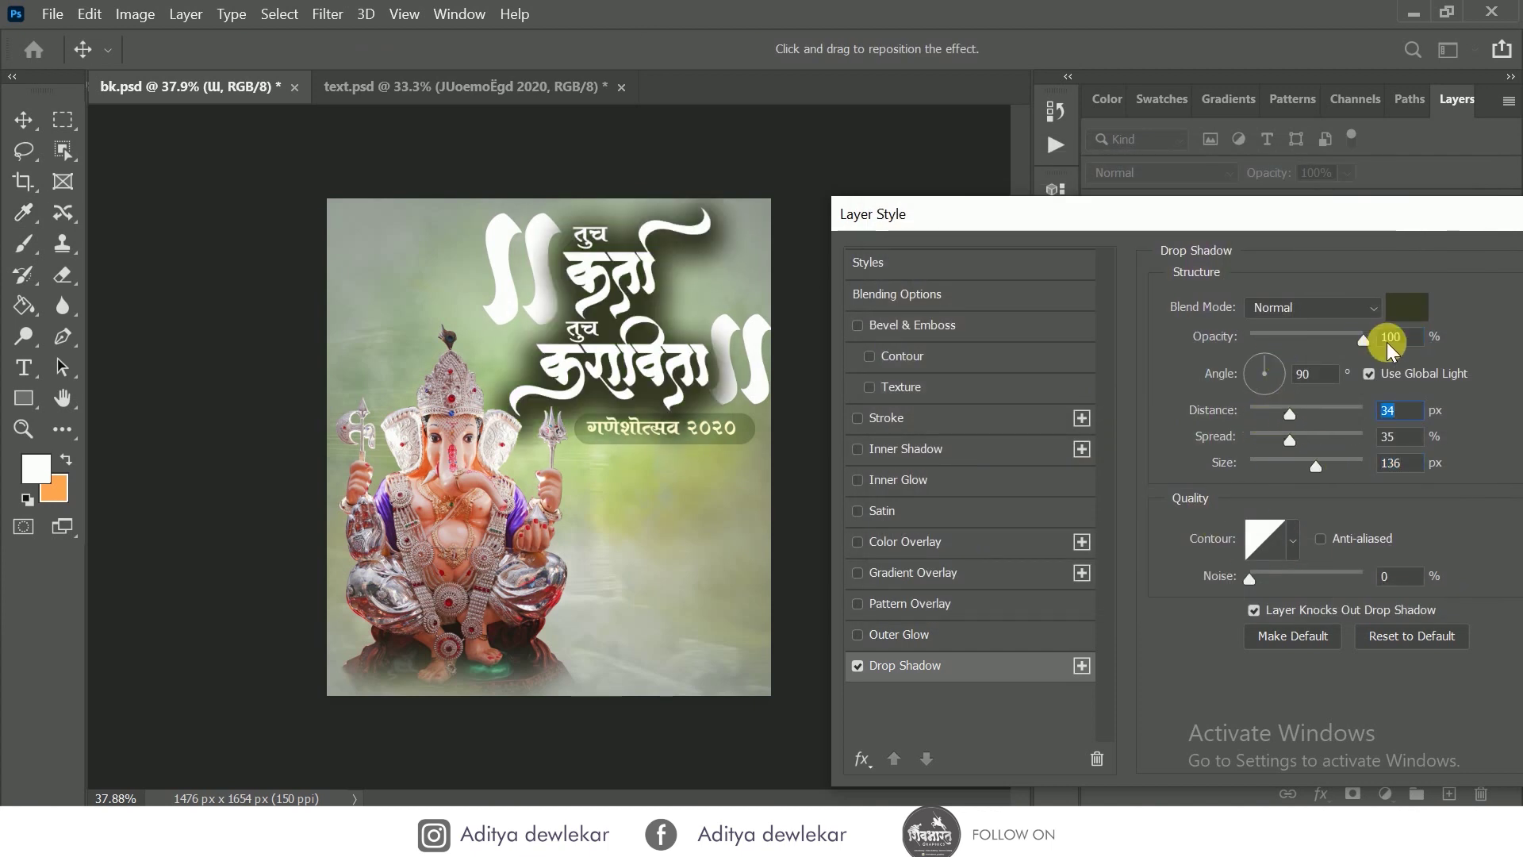
{"action": "mouse_move", "coordinate": [1311, 464]}
{"action": "left_mouse_down"}
{"action": "mouse_move", "coordinate": [1250, 471]}
{"action": "mouse_move", "coordinate": [1245, 440]}
{"action": "mouse_move", "coordinate": [1301, 441]}
{"action": "mouse_move", "coordinate": [1268, 450]}
{"action": "mouse_move", "coordinate": [1288, 445]}
{"action": "left_mouse_up"}
{"action": "mouse_move", "coordinate": [1279, 383]}
{"action": "left_mouse_down"}
{"action": "mouse_move", "coordinate": [1257, 399]}
{"action": "mouse_move", "coordinate": [1245, 371]}
{"action": "left_mouse_up"}
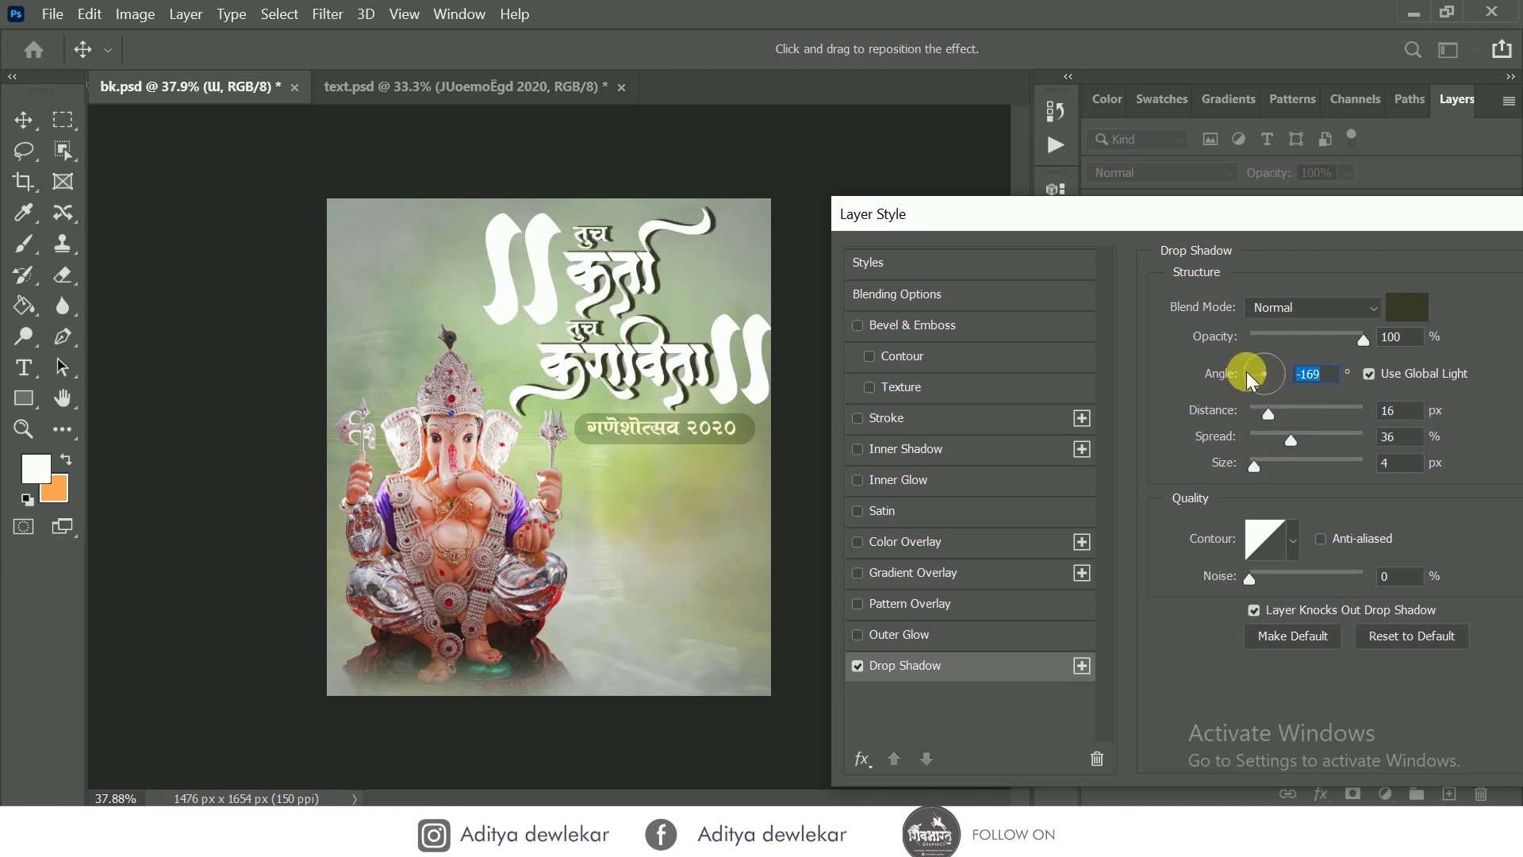
{"action": "left_click_drag", "start_coordinate": [1317, 335], "coordinate": [1257, 349]}
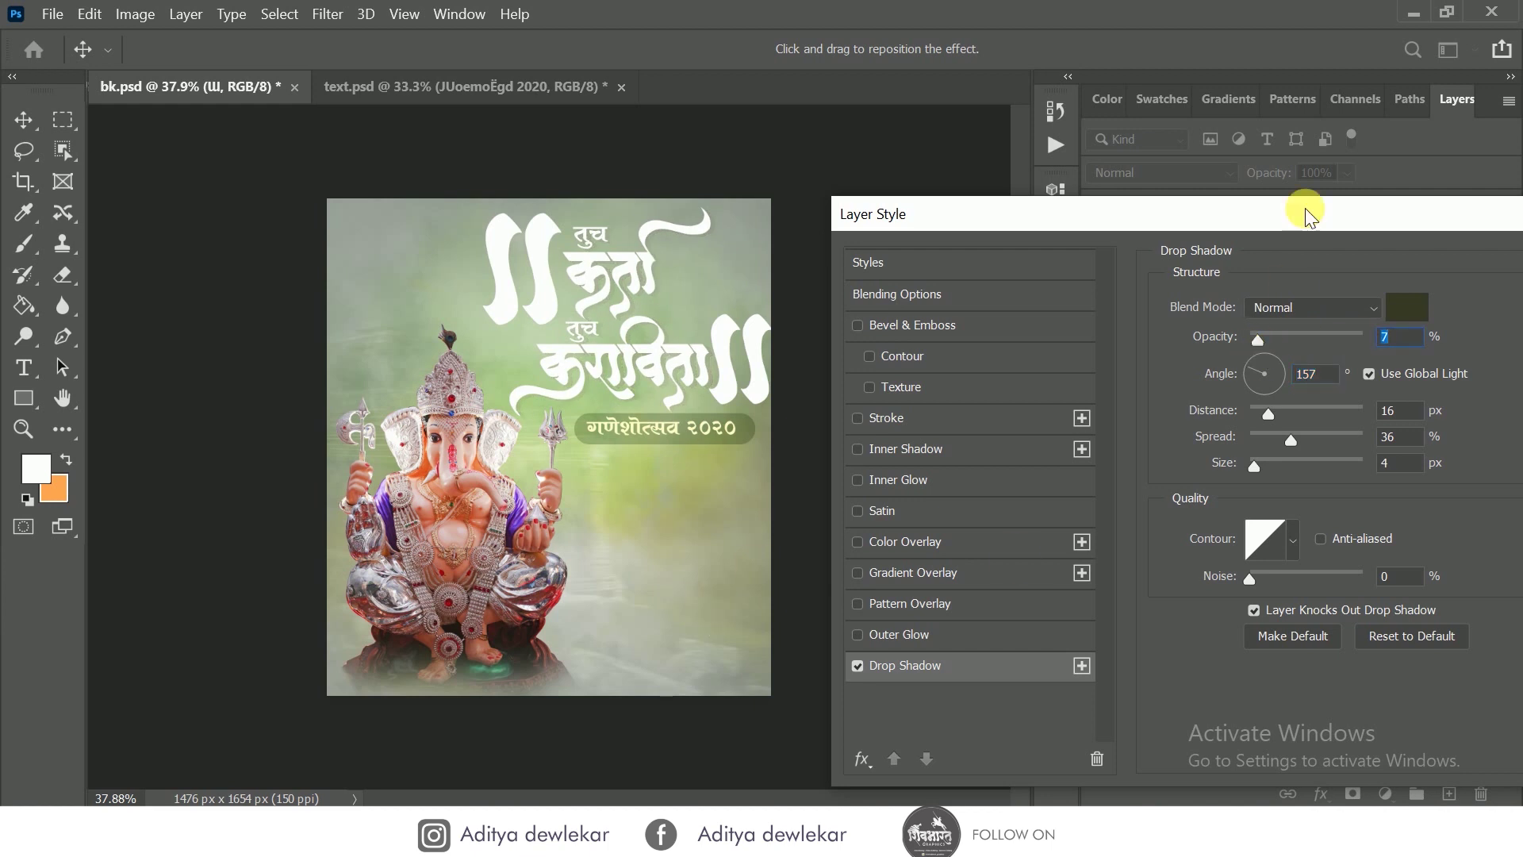
{"action": "left_click_drag", "start_coordinate": [1306, 207], "coordinate": [1225, 226]}
{"action": "left_click", "coordinate": [1462, 287]}
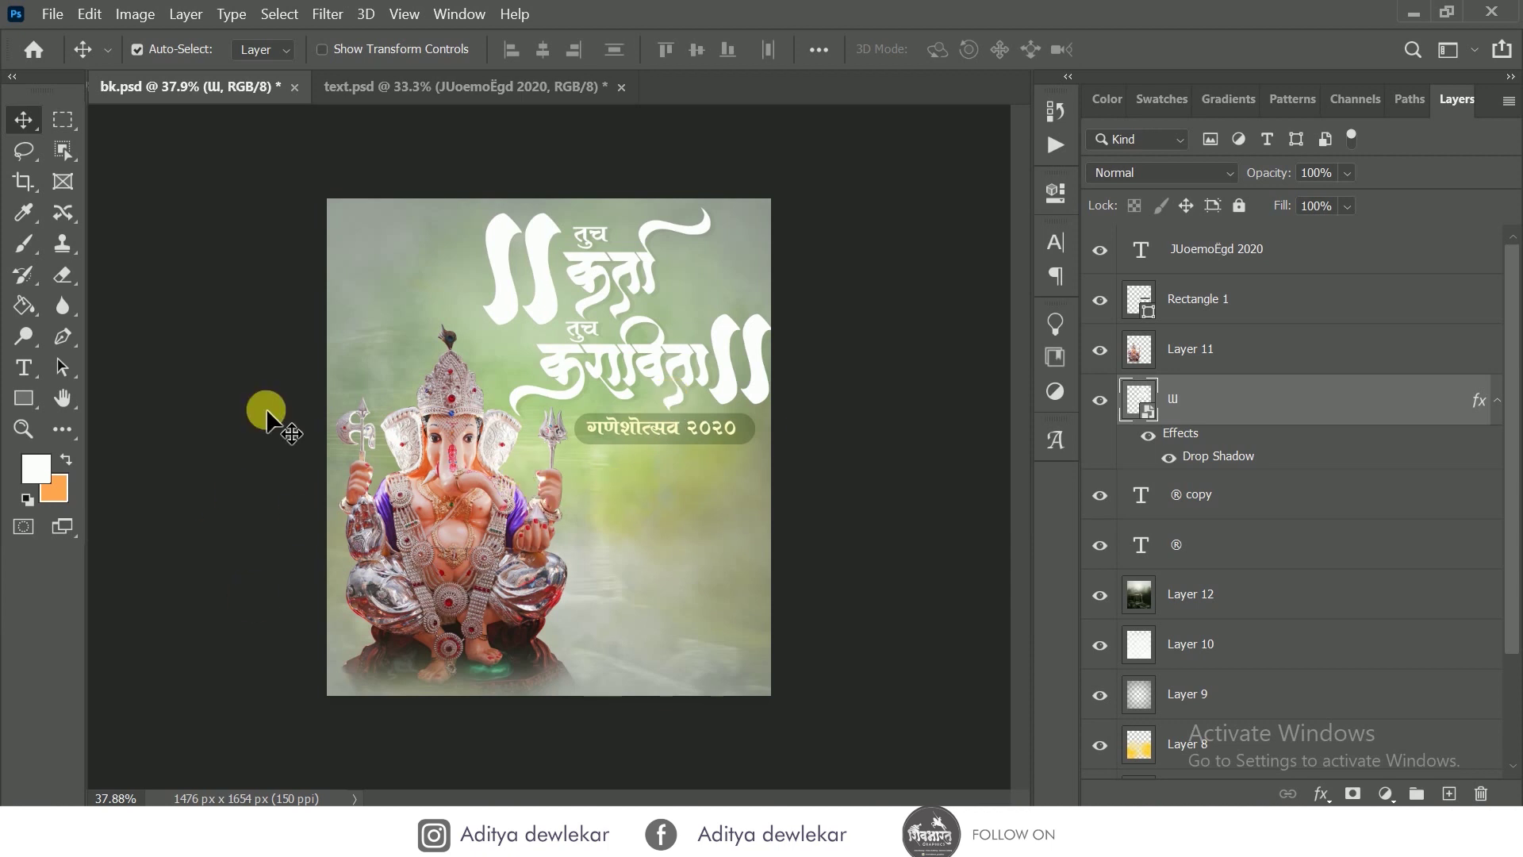
- Start opening a file and browse through the design materal folder
{"action": "left_click", "coordinate": [49, 10]}
{"action": "left_click", "coordinate": [79, 59]}
{"action": "left_click", "coordinate": [215, 59]}
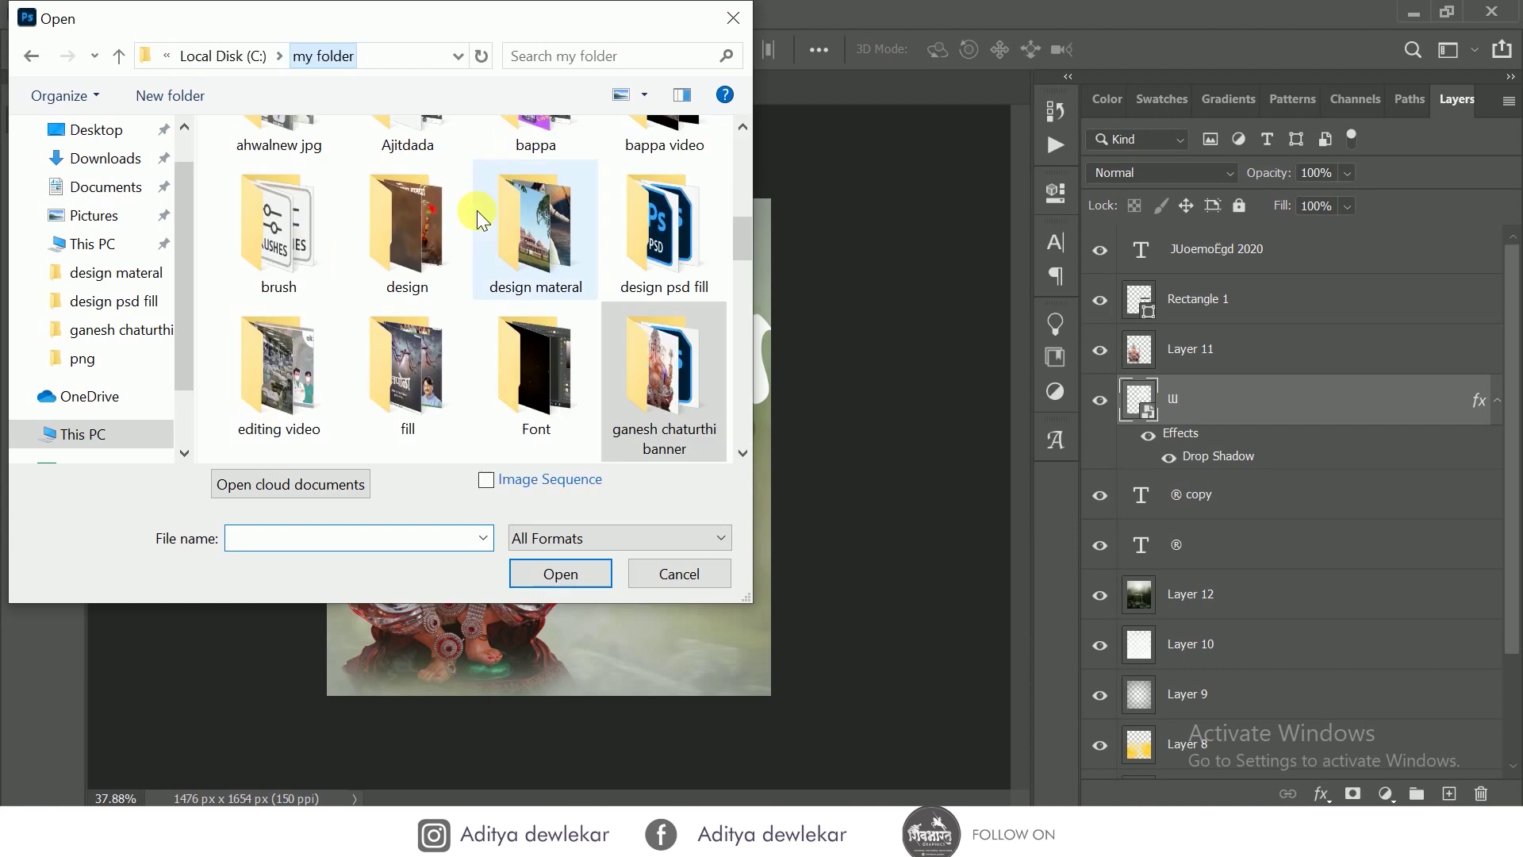
{"action": "double_click", "coordinate": [578, 261]}
{"action": "scroll", "coordinate": [618, 269], "scroll_direction": "down", "scroll_amount": 3}
{"action": "scroll", "coordinate": [639, 278], "scroll_direction": "down", "scroll_amount": 3}
{"action": "scroll", "coordinate": [639, 289], "scroll_direction": "down", "scroll_amount": 3}
{"action": "scroll", "coordinate": [639, 295], "scroll_direction": "down", "scroll_amount": 3}
{"action": "scroll", "coordinate": [639, 295], "scroll_direction": "down", "scroll_amount": 3}
{"action": "scroll", "coordinate": [636, 300], "scroll_direction": "down", "scroll_amount": 3}
{"action": "scroll", "coordinate": [636, 297], "scroll_direction": "down", "scroll_amount": 3}
{"action": "scroll", "coordinate": [636, 298], "scroll_direction": "down", "scroll_amount": 3}
{"action": "scroll", "coordinate": [636, 298], "scroll_direction": "down", "scroll_amount": 3}
{"action": "scroll", "coordinate": [636, 297], "scroll_direction": "down", "scroll_amount": 3}
{"action": "scroll", "coordinate": [636, 297], "scroll_direction": "down", "scroll_amount": 3}
{"action": "scroll", "coordinate": [636, 298], "scroll_direction": "down", "scroll_amount": 3}
{"action": "scroll", "coordinate": [636, 297], "scroll_direction": "down", "scroll_amount": 3}
{"action": "scroll", "coordinate": [636, 297], "scroll_direction": "down", "scroll_amount": 3}
{"action": "scroll", "coordinate": [636, 297], "scroll_direction": "down", "scroll_amount": 3}
{"action": "scroll", "coordinate": [637, 298], "scroll_direction": "down", "scroll_amount": 3}
{"action": "scroll", "coordinate": [636, 298], "scroll_direction": "down", "scroll_amount": 3}
{"action": "scroll", "coordinate": [636, 298], "scroll_direction": "down", "scroll_amount": 3}
{"action": "scroll", "coordinate": [636, 298], "scroll_direction": "down", "scroll_amount": 3}
{"action": "scroll", "coordinate": [636, 298], "scroll_direction": "down", "scroll_amount": 3}
{"action": "scroll", "coordinate": [636, 298], "scroll_direction": "down", "scroll_amount": 3}
{"action": "scroll", "coordinate": [637, 298], "scroll_direction": "down", "scroll_amount": 3}
{"action": "scroll", "coordinate": [636, 298], "scroll_direction": "down", "scroll_amount": 3}
{"action": "scroll", "coordinate": [636, 298], "scroll_direction": "down", "scroll_amount": 3}
{"action": "scroll", "coordinate": [636, 298], "scroll_direction": "down", "scroll_amount": 3}
{"action": "scroll", "coordinate": [636, 298], "scroll_direction": "down", "scroll_amount": 3}
{"action": "scroll", "coordinate": [636, 297], "scroll_direction": "down", "scroll_amount": 3}
{"action": "scroll", "coordinate": [636, 297], "scroll_direction": "down", "scroll_amount": 3}
{"action": "scroll", "coordinate": [636, 297], "scroll_direction": "down", "scroll_amount": 3}
{"action": "scroll", "coordinate": [636, 299], "scroll_direction": "down", "scroll_amount": 3}
- Open the 745c… ember sparks PNG from my folder > png and drag it into bk.psd
{"action": "left_click", "coordinate": [222, 55]}
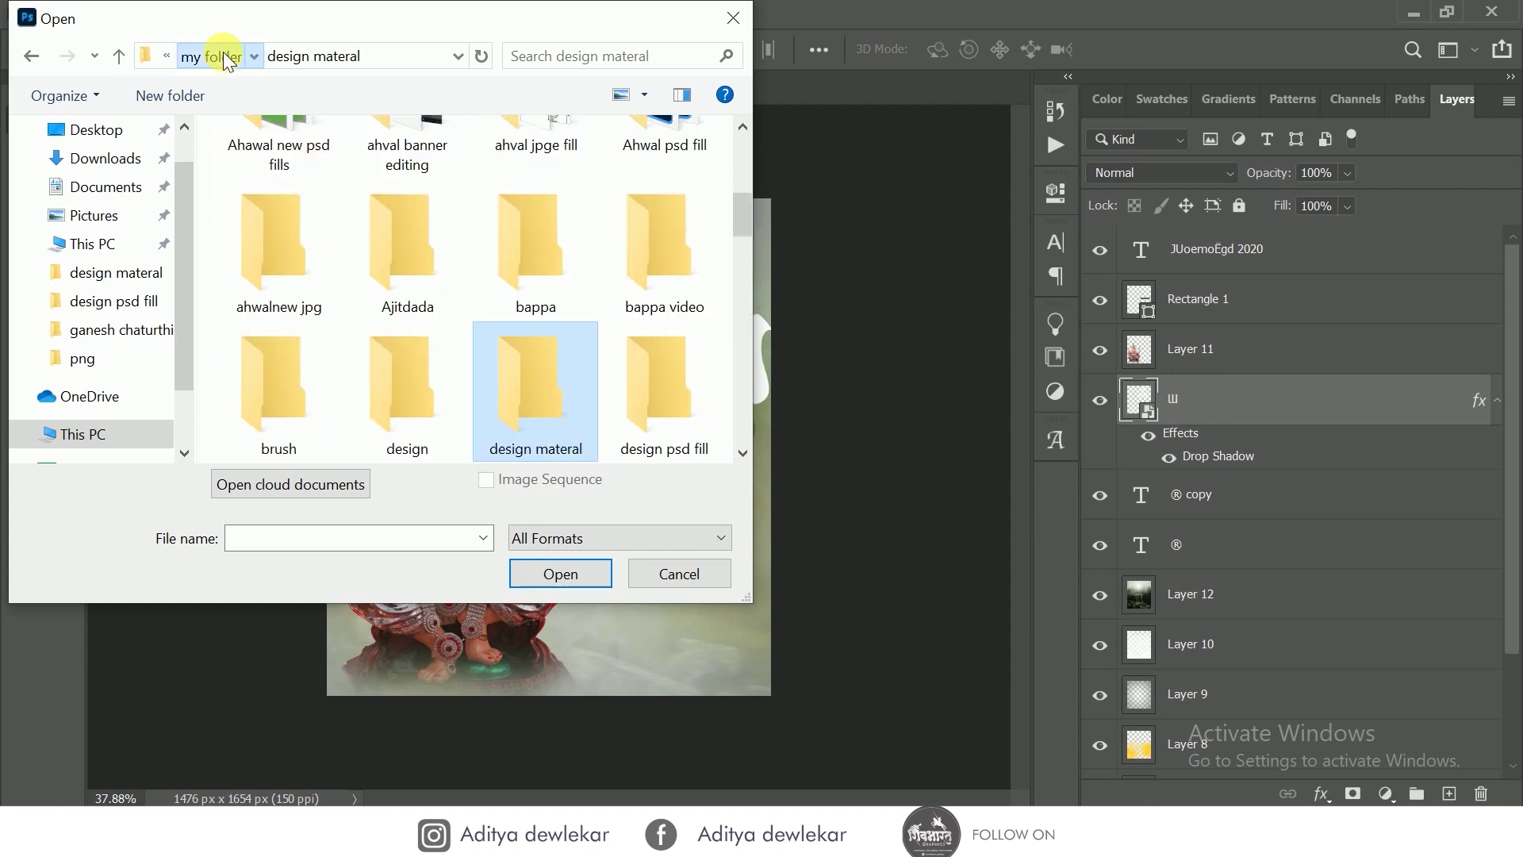
{"action": "scroll", "coordinate": [526, 378], "scroll_direction": "down", "scroll_amount": 3}
{"action": "scroll", "coordinate": [556, 357], "scroll_direction": "down", "scroll_amount": 1}
{"action": "scroll", "coordinate": [640, 353], "scroll_direction": "down", "scroll_amount": 3}
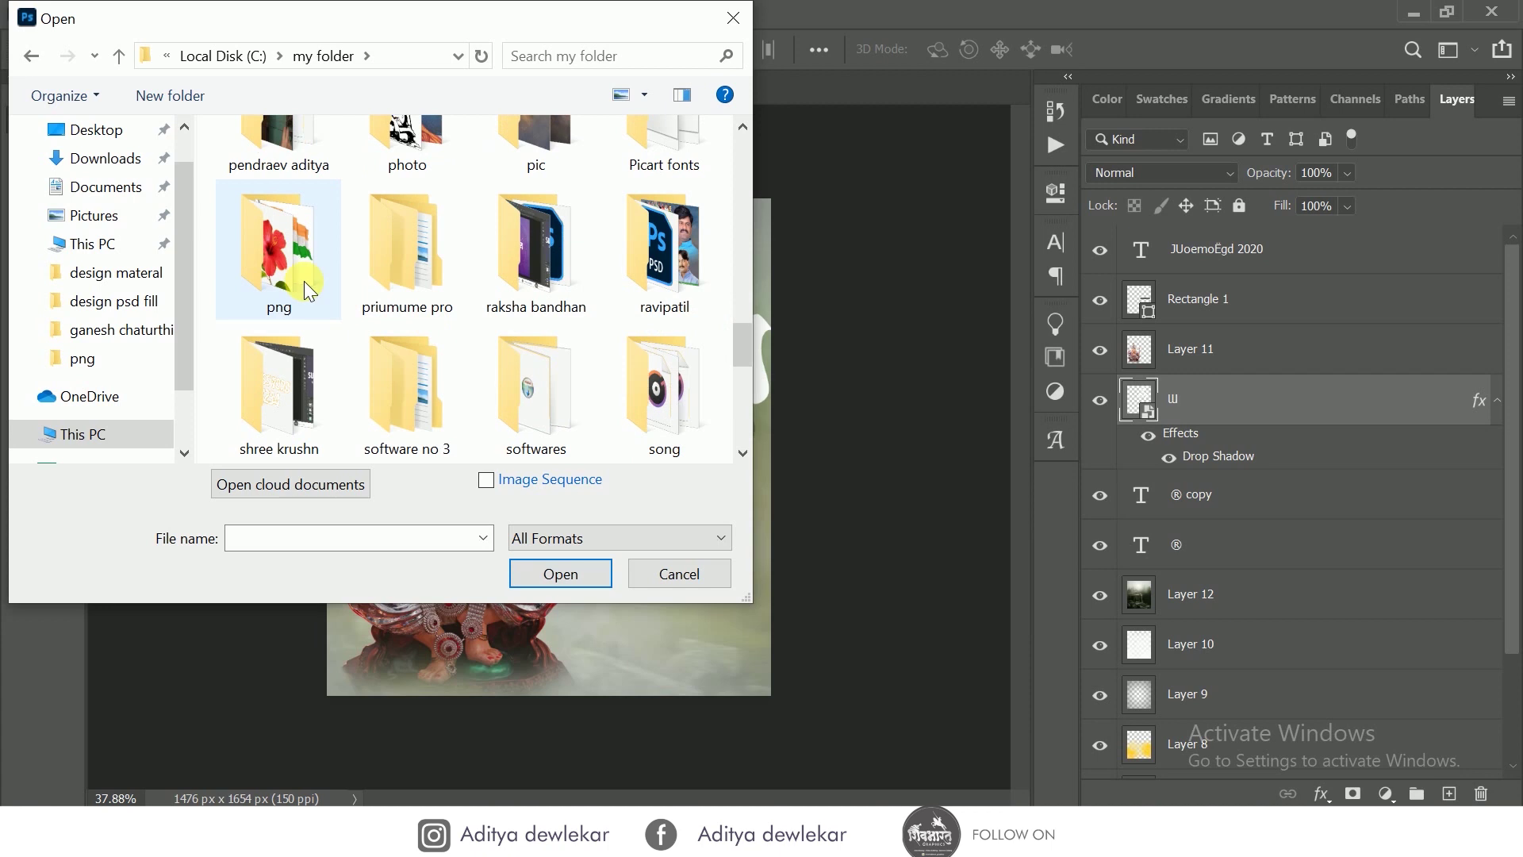
{"action": "double_click", "coordinate": [301, 279]}
{"action": "scroll", "coordinate": [482, 258], "scroll_direction": "down", "scroll_amount": 2}
{"action": "left_click", "coordinate": [522, 355]}
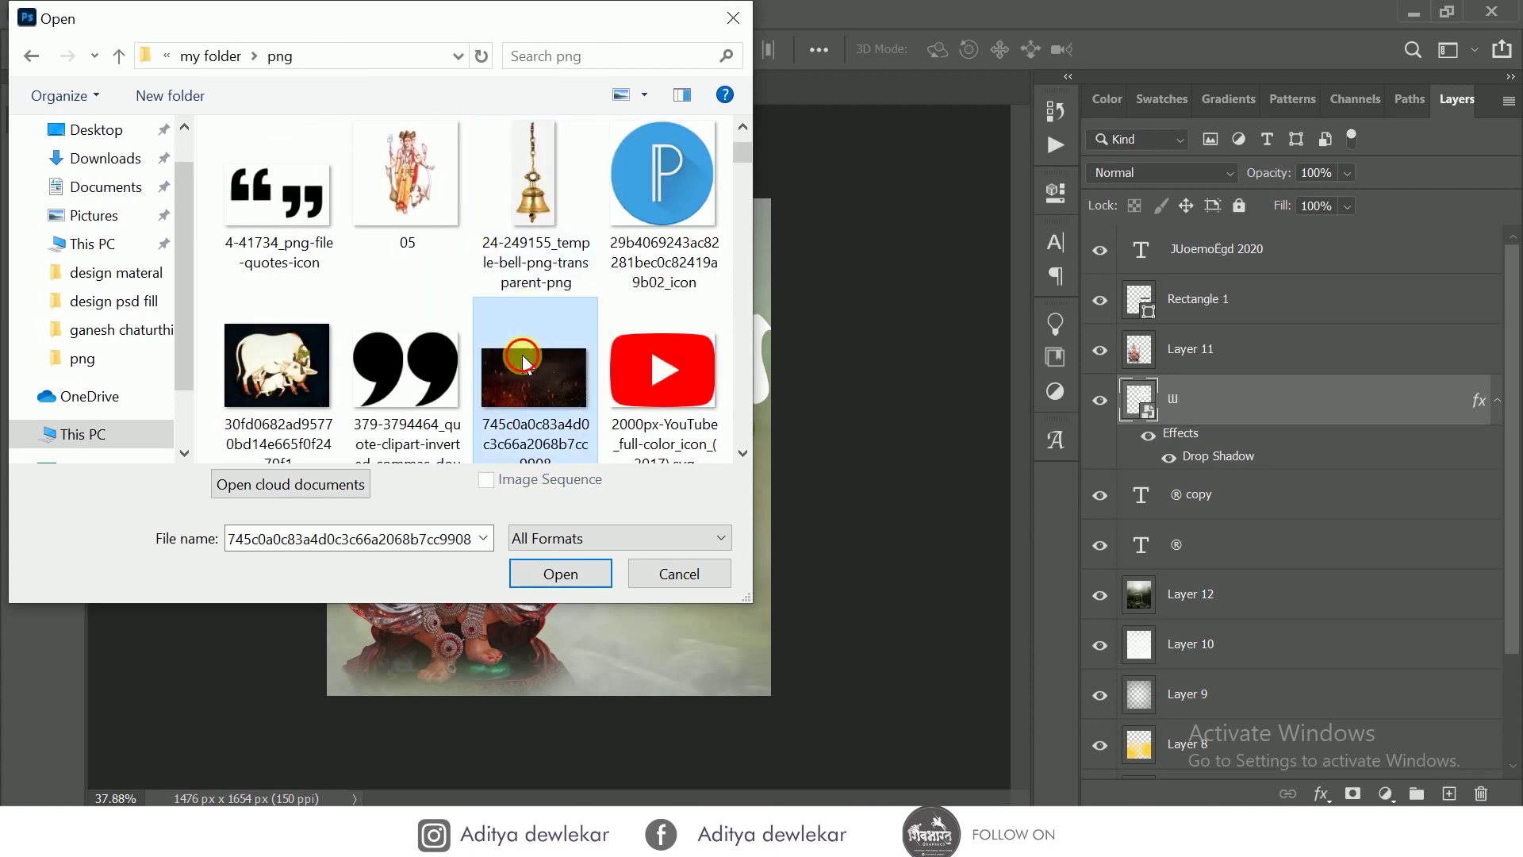
{"action": "left_click", "coordinate": [536, 571]}
{"action": "left_click_drag", "start_coordinate": [547, 575], "coordinate": [561, 566]}
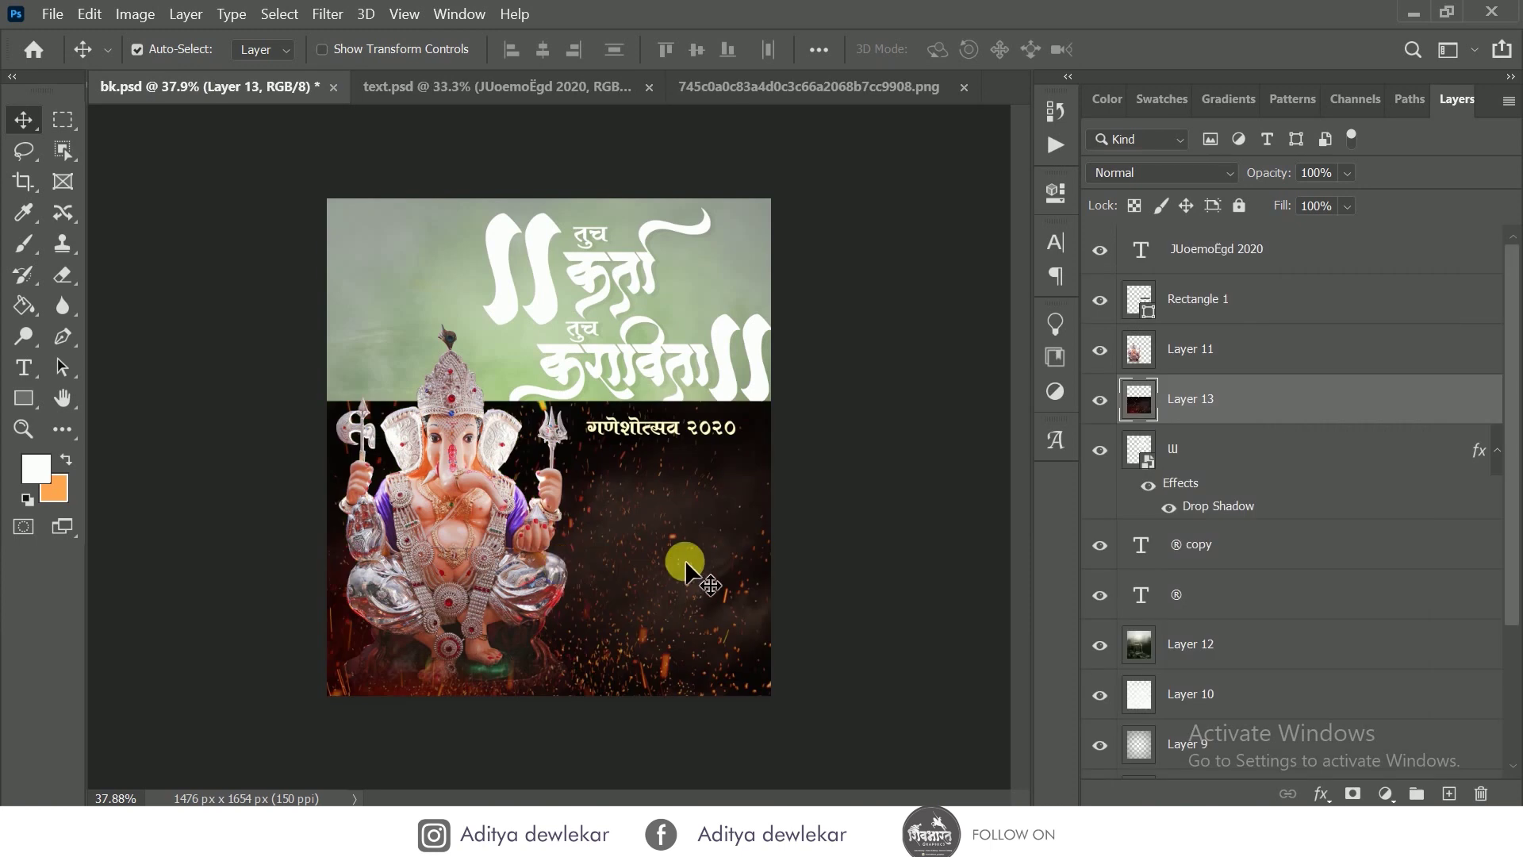
- Set the sparks layer to Screen blending and enlarge it to about 128%
{"action": "left_click_drag", "start_coordinate": [692, 561], "coordinate": [694, 547]}
{"action": "left_click", "coordinate": [1175, 182]}
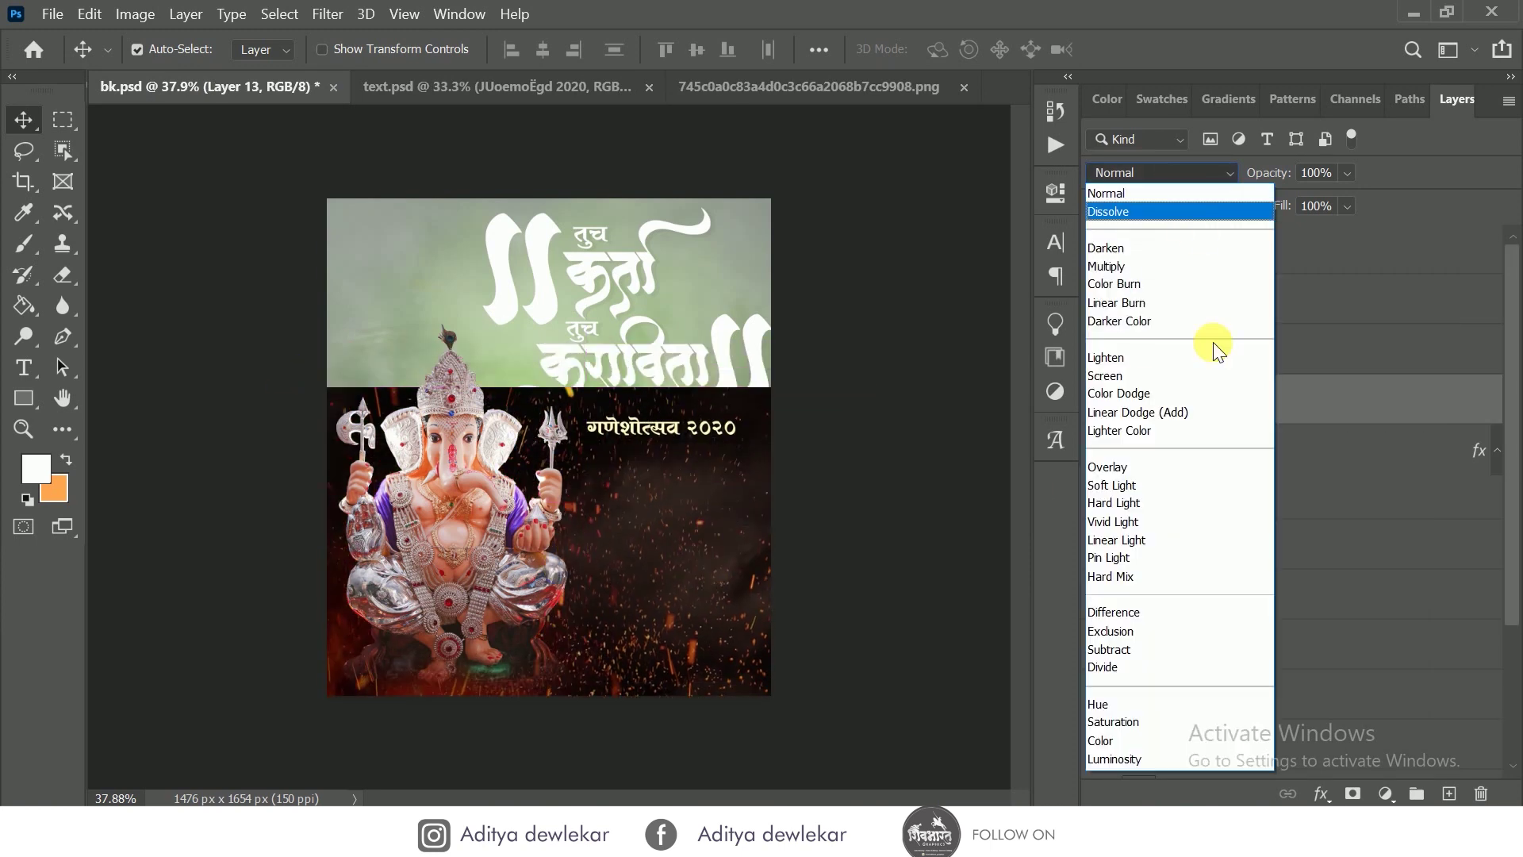
{"action": "left_click", "coordinate": [1185, 374]}
{"action": "left_click", "coordinate": [64, 274]}
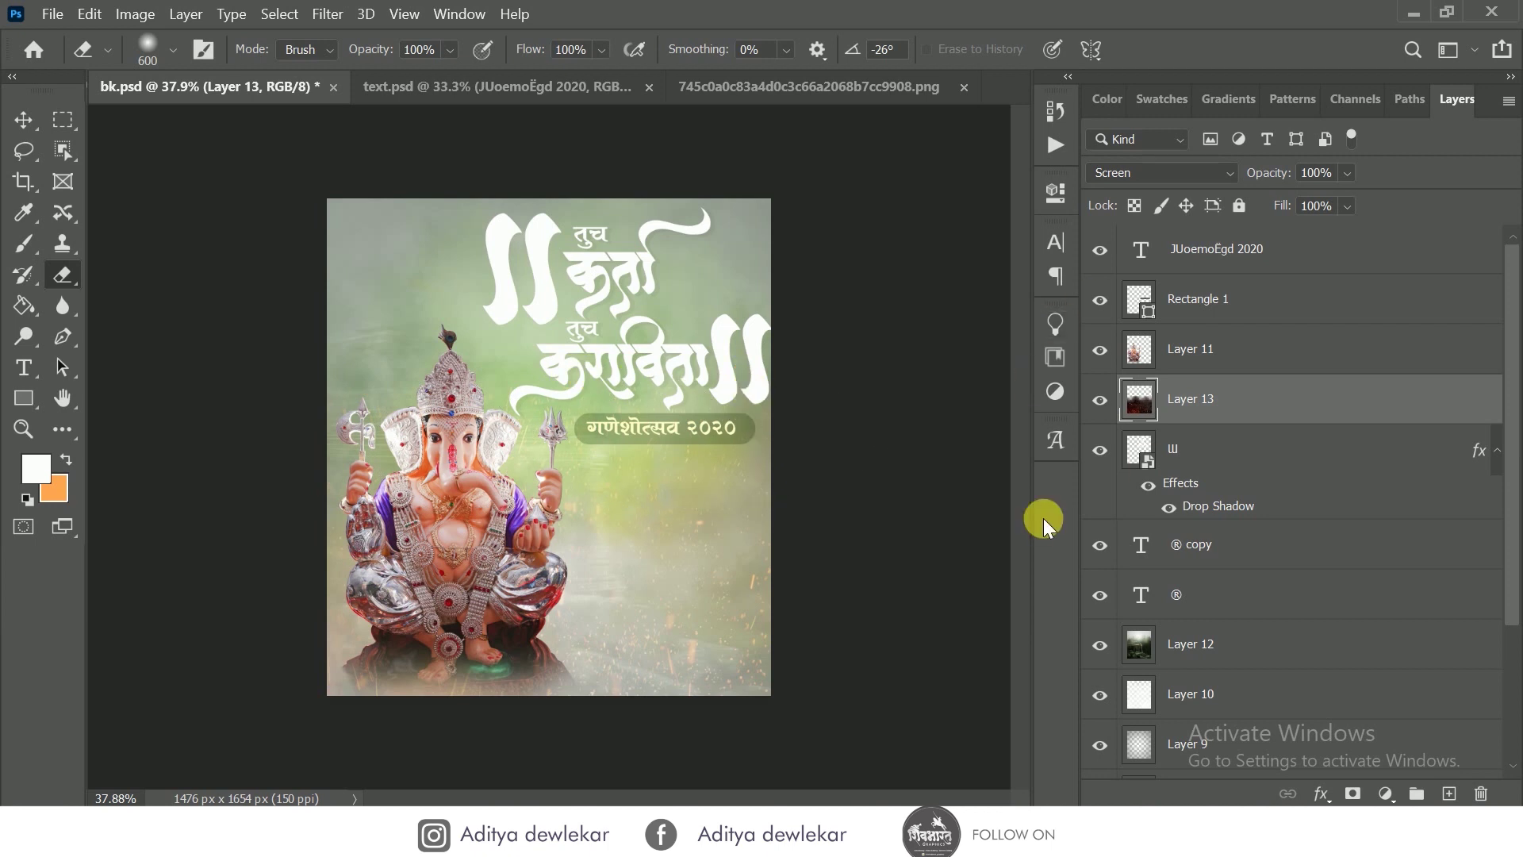
{"action": "key", "text": "ctrl+t"}
{"action": "left_click_drag", "start_coordinate": [877, 384], "coordinate": [1047, 311]}
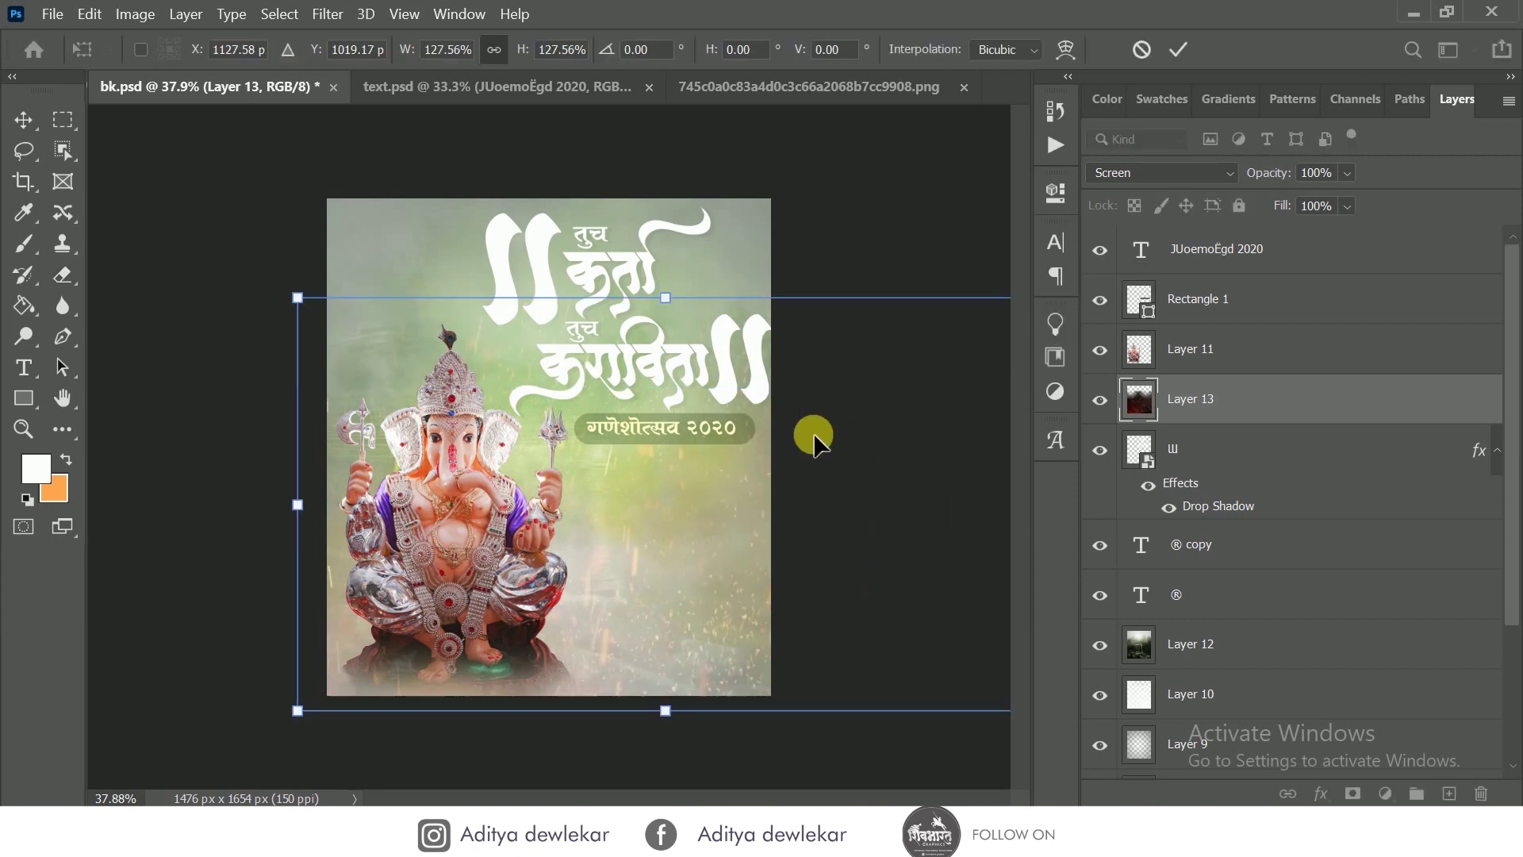
{"action": "left_click", "coordinate": [1181, 51]}
{"action": "left_click", "coordinate": [460, 14]}
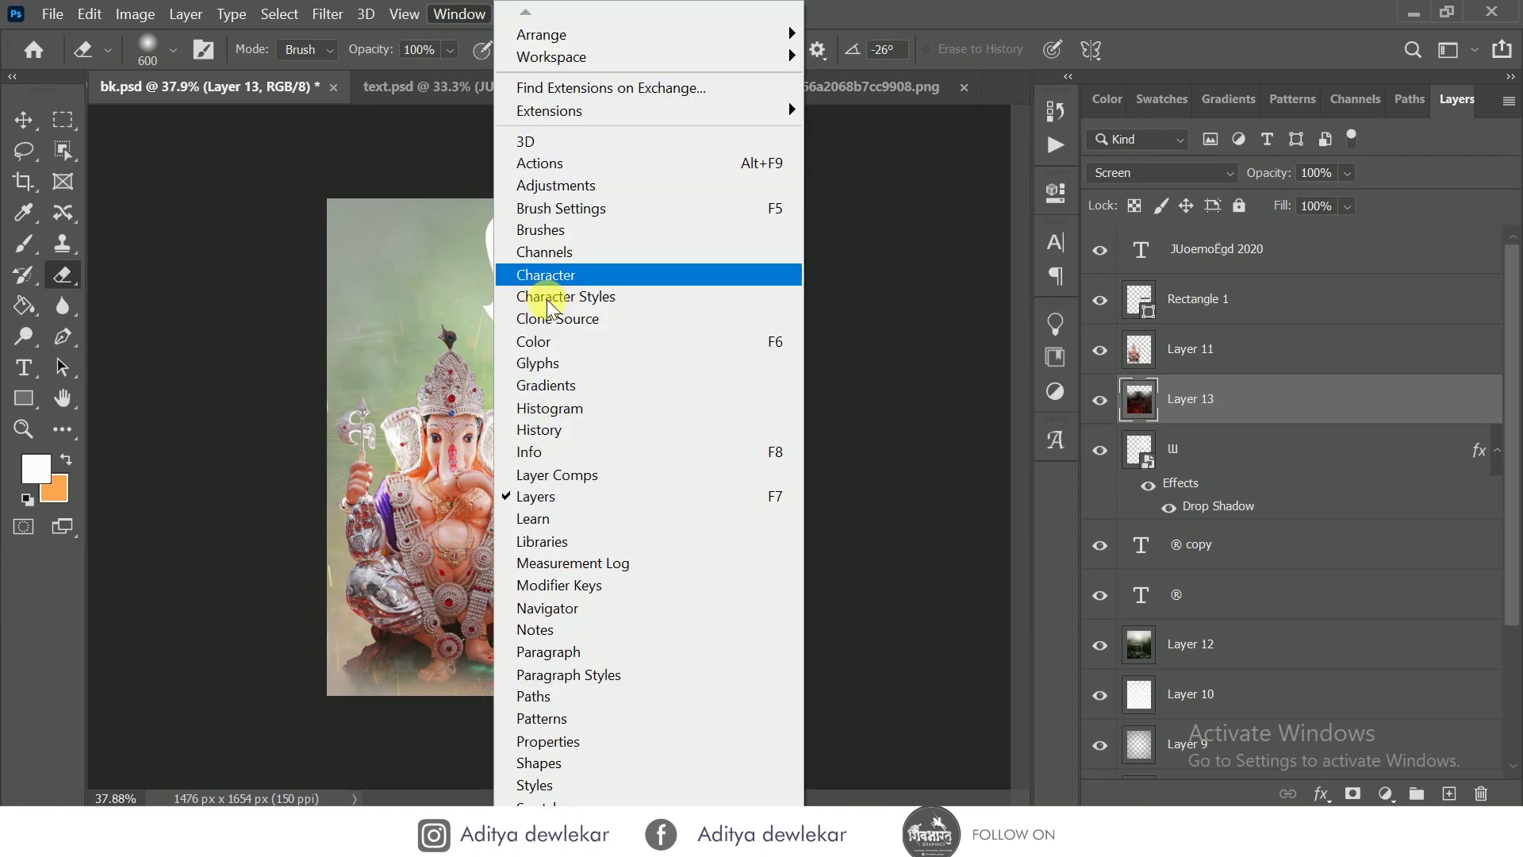
{"action": "mouse_move", "coordinate": [363, 285]}
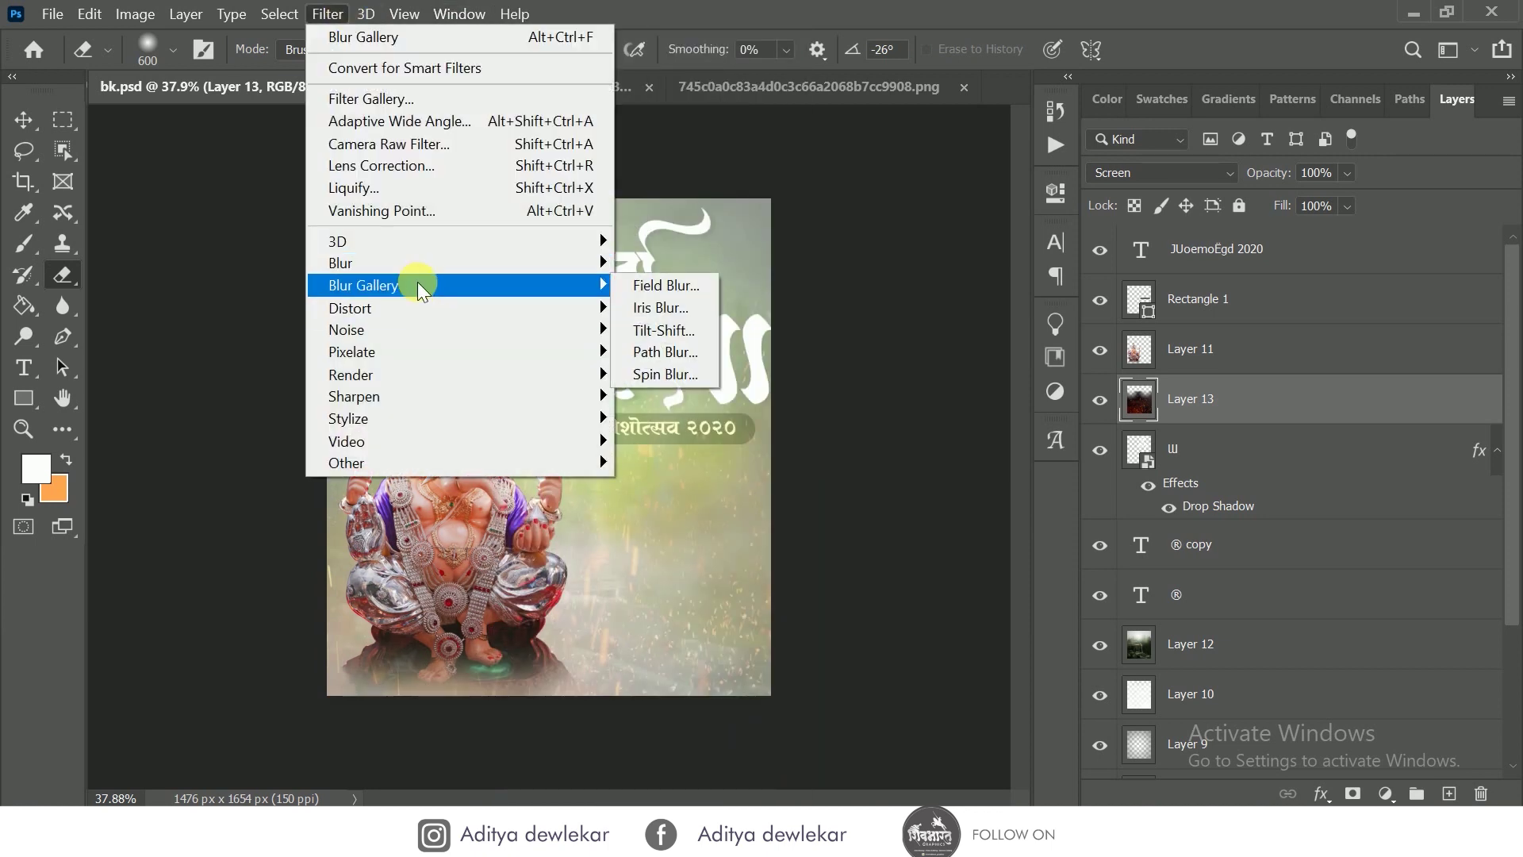
- Apply a Blur Gallery Path Blur to the ember sparks layer
{"action": "left_click", "coordinate": [664, 352]}
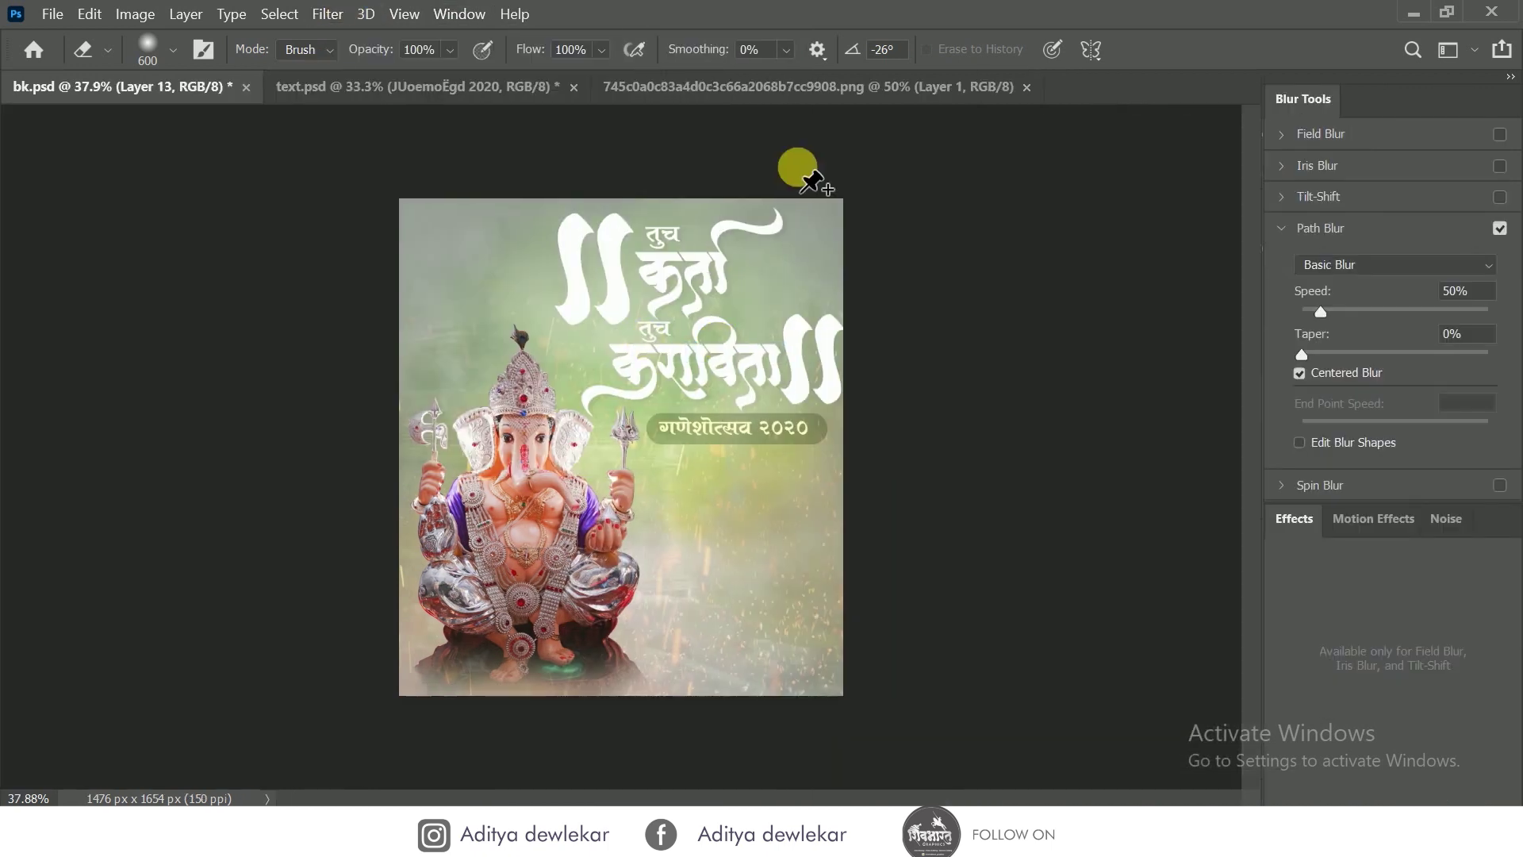
{"action": "left_click", "coordinate": [847, 44]}
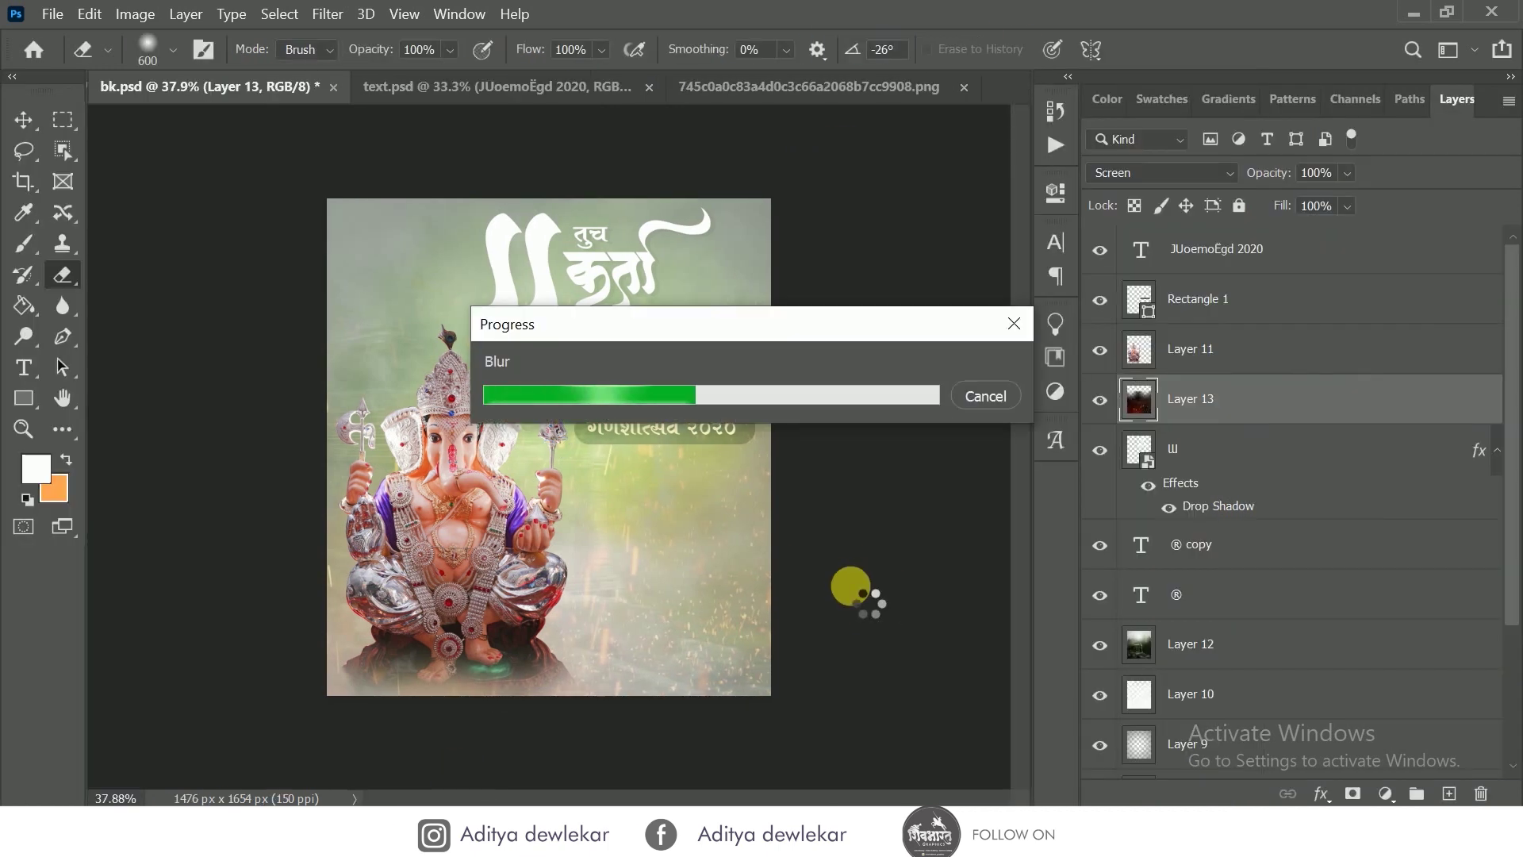
{"action": "left_click", "coordinate": [23, 119]}
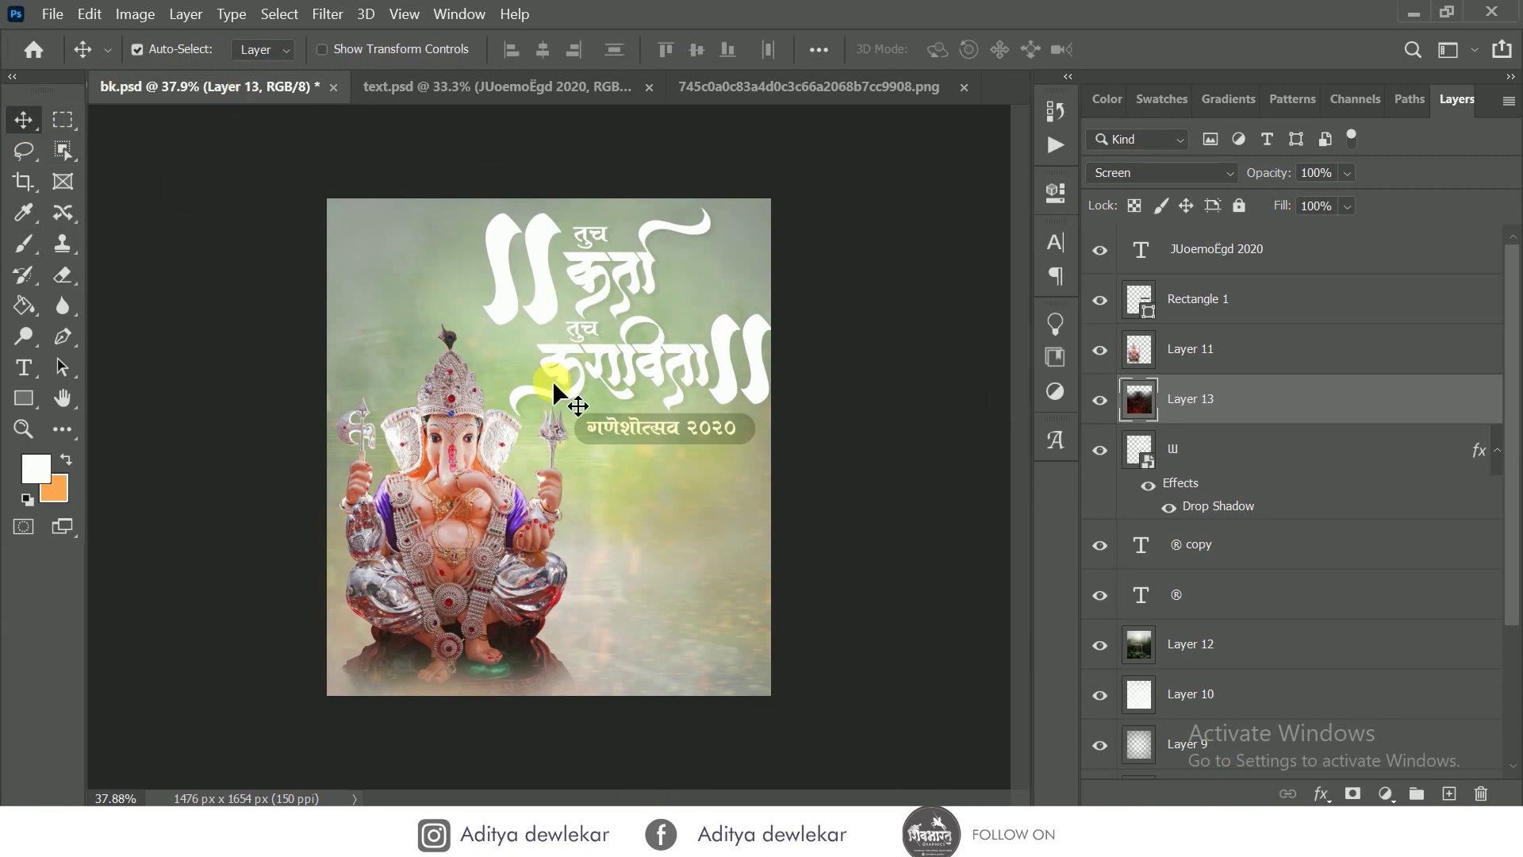
{"action": "left_click", "coordinate": [56, 14]}
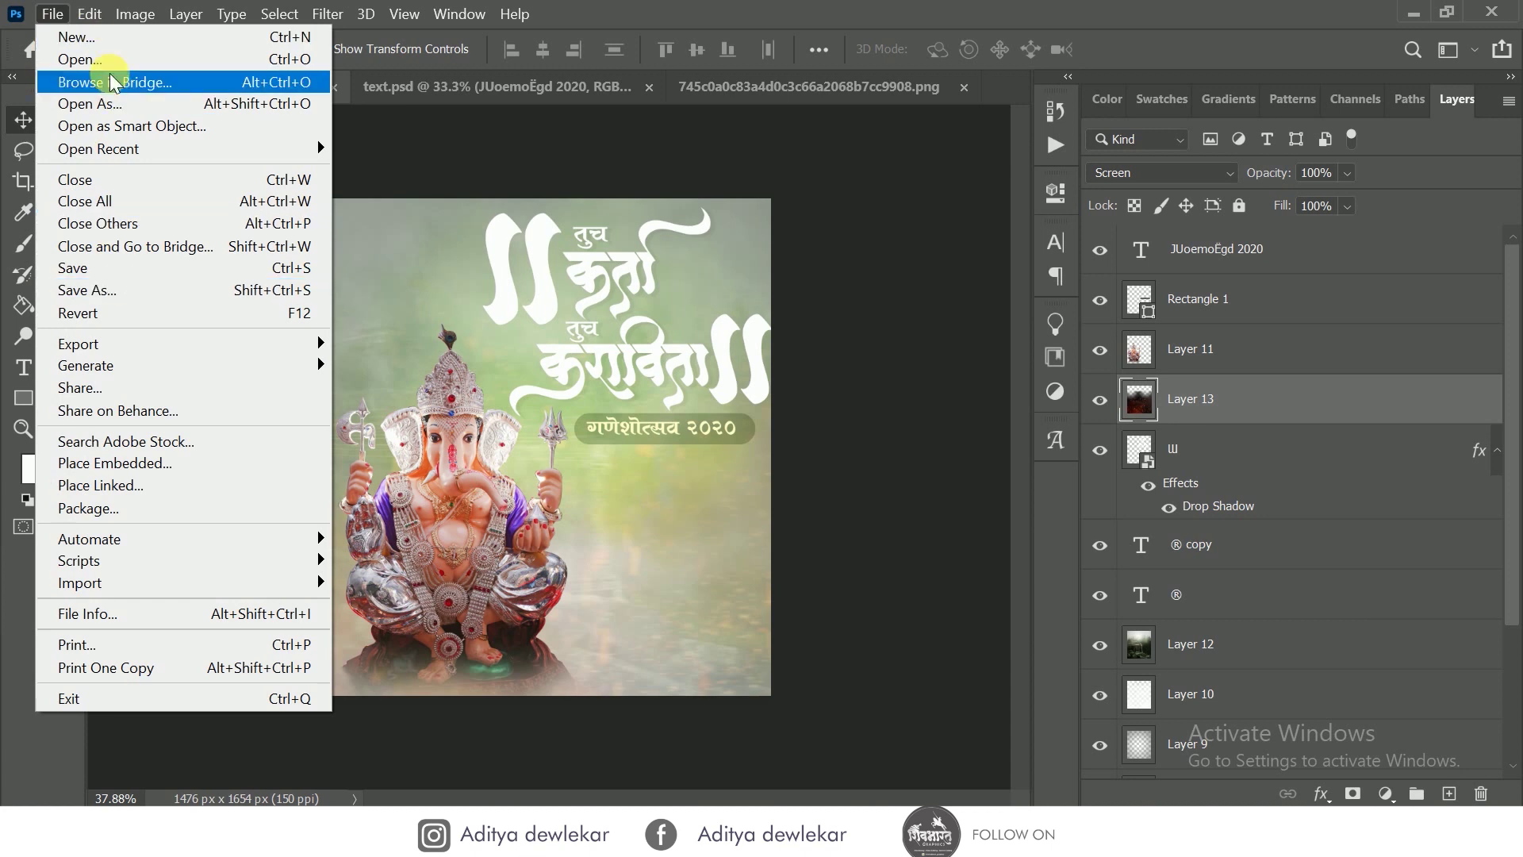
- Browse the png folder in the Open dialog for the hibiscus flower image
{"action": "left_click", "coordinate": [95, 58]}
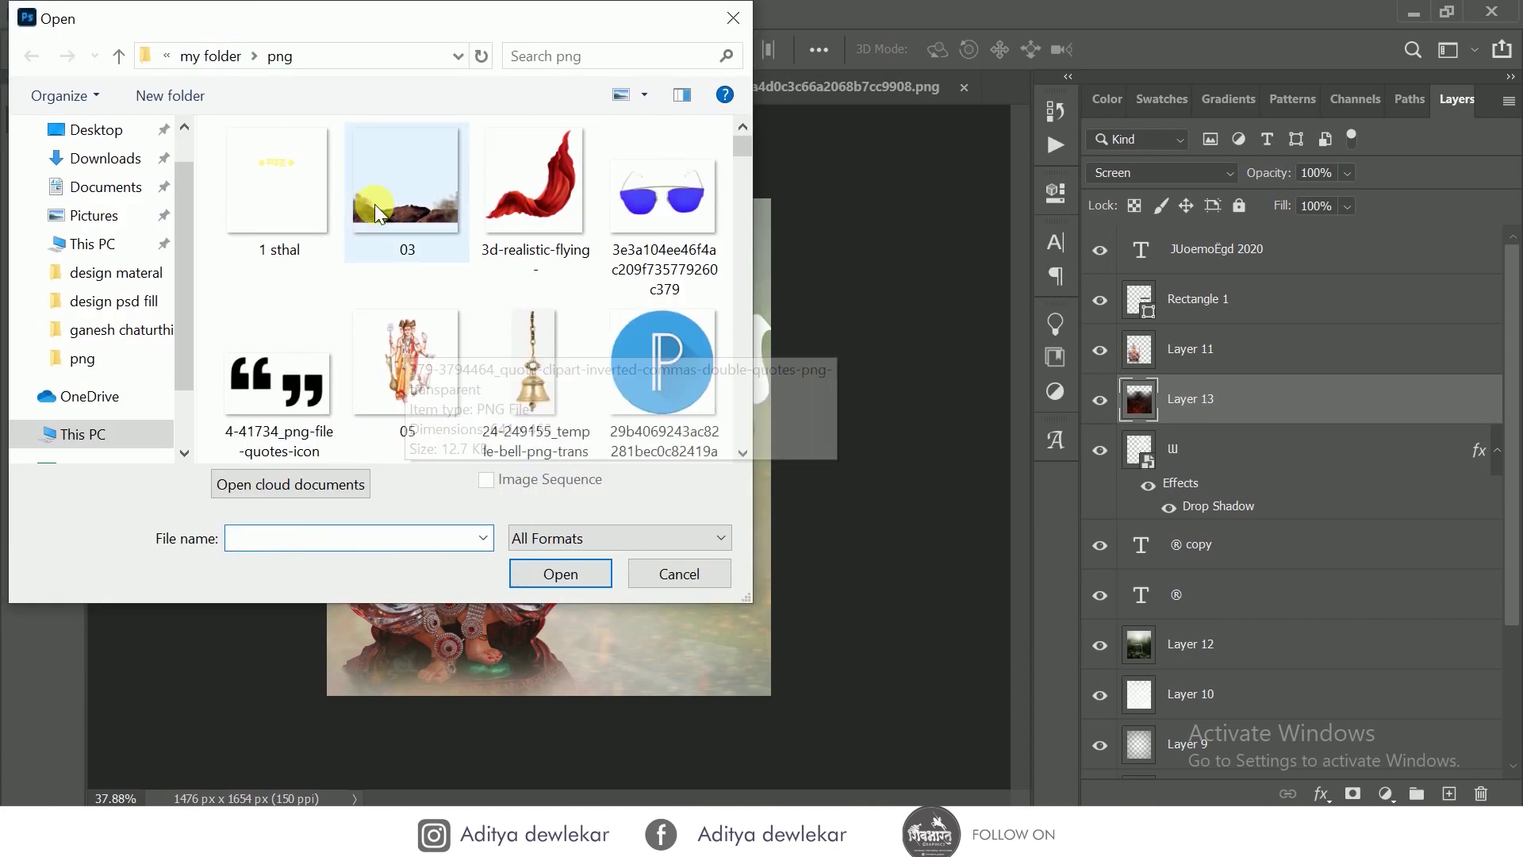
{"action": "left_click", "coordinate": [374, 203]}
{"action": "scroll", "coordinate": [487, 253], "scroll_direction": "down", "scroll_amount": 2}
{"action": "scroll", "coordinate": [490, 278], "scroll_direction": "down", "scroll_amount": 5}
{"action": "scroll", "coordinate": [493, 293], "scroll_direction": "down", "scroll_amount": 5}
{"action": "scroll", "coordinate": [493, 292], "scroll_direction": "down", "scroll_amount": 5}
{"action": "scroll", "coordinate": [493, 293], "scroll_direction": "down", "scroll_amount": 5}
{"action": "scroll", "coordinate": [492, 293], "scroll_direction": "down", "scroll_amount": 3}
{"action": "scroll", "coordinate": [497, 299], "scroll_direction": "down", "scroll_amount": 5}
{"action": "scroll", "coordinate": [476, 298], "scroll_direction": "up", "scroll_amount": 3}
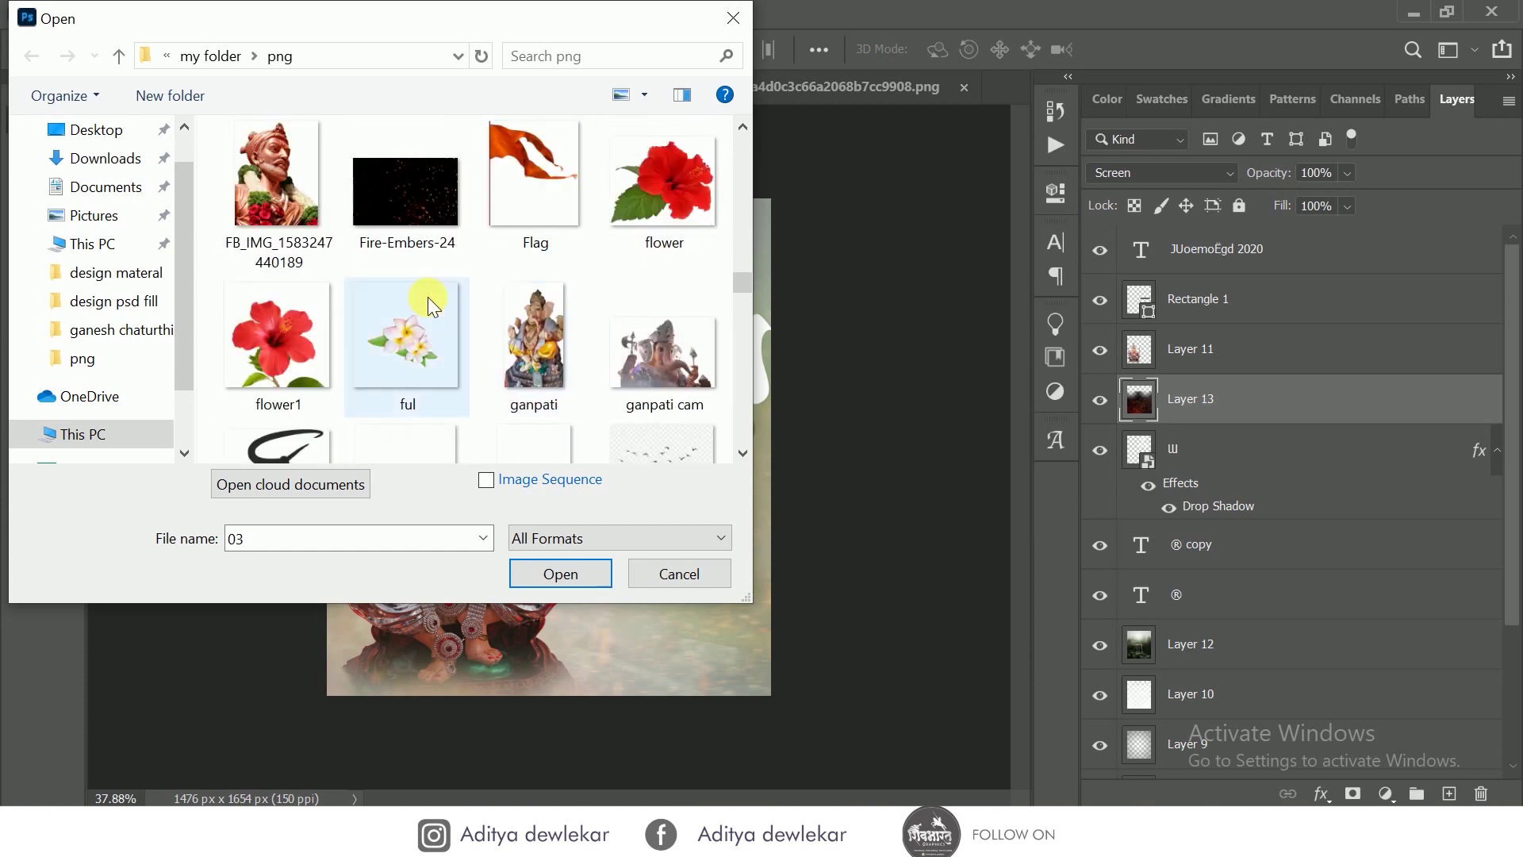
- Open flower.png, close the sparks document, and return to text.psd
{"action": "left_click", "coordinate": [679, 212]}
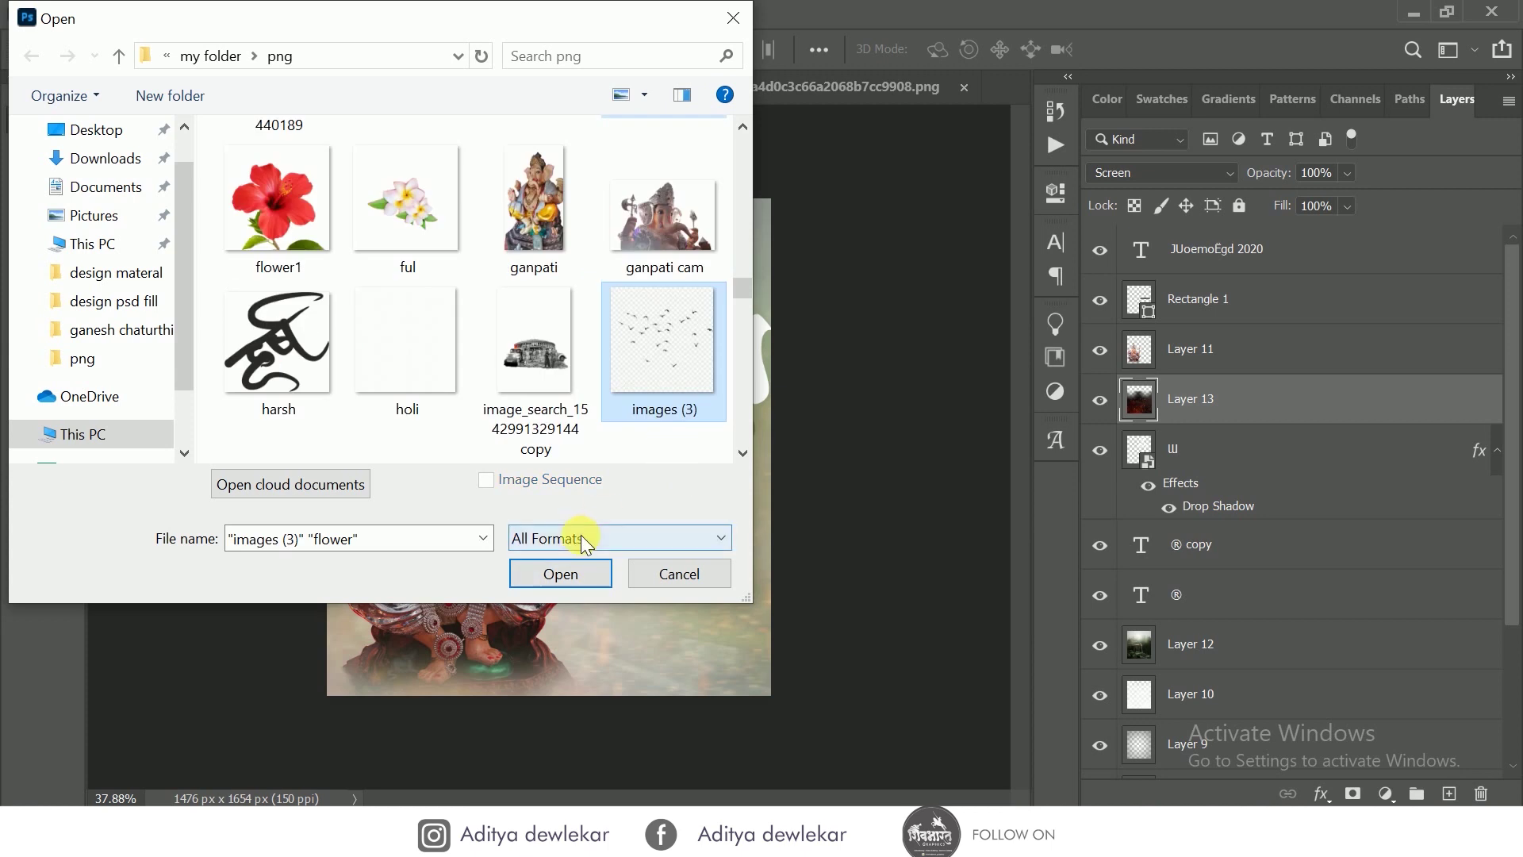
{"action": "left_click", "coordinate": [682, 390]}
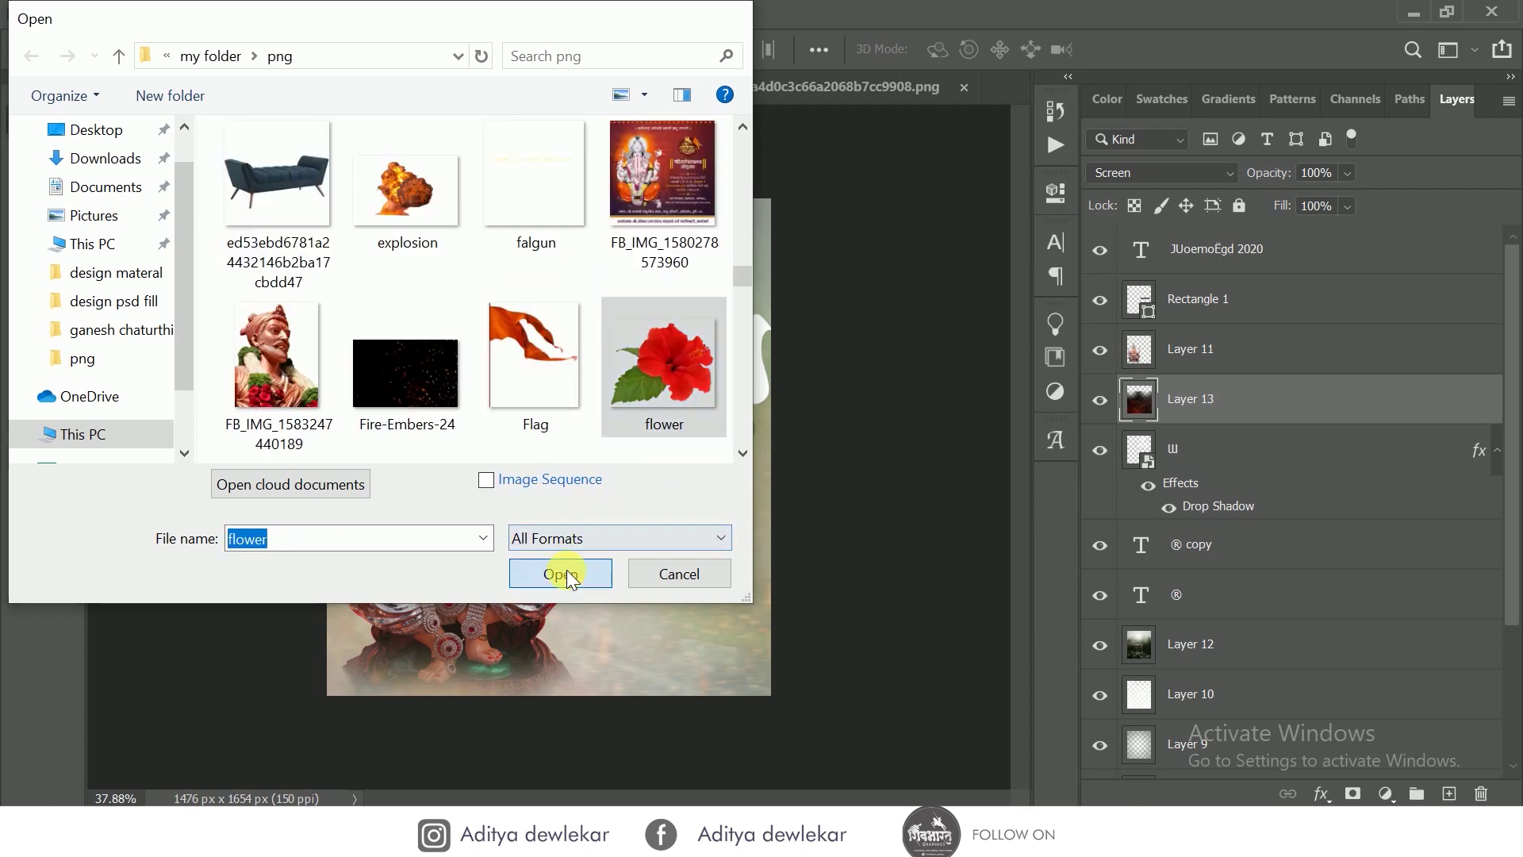
{"action": "left_click", "coordinate": [566, 570]}
{"action": "left_click", "coordinate": [697, 88]}
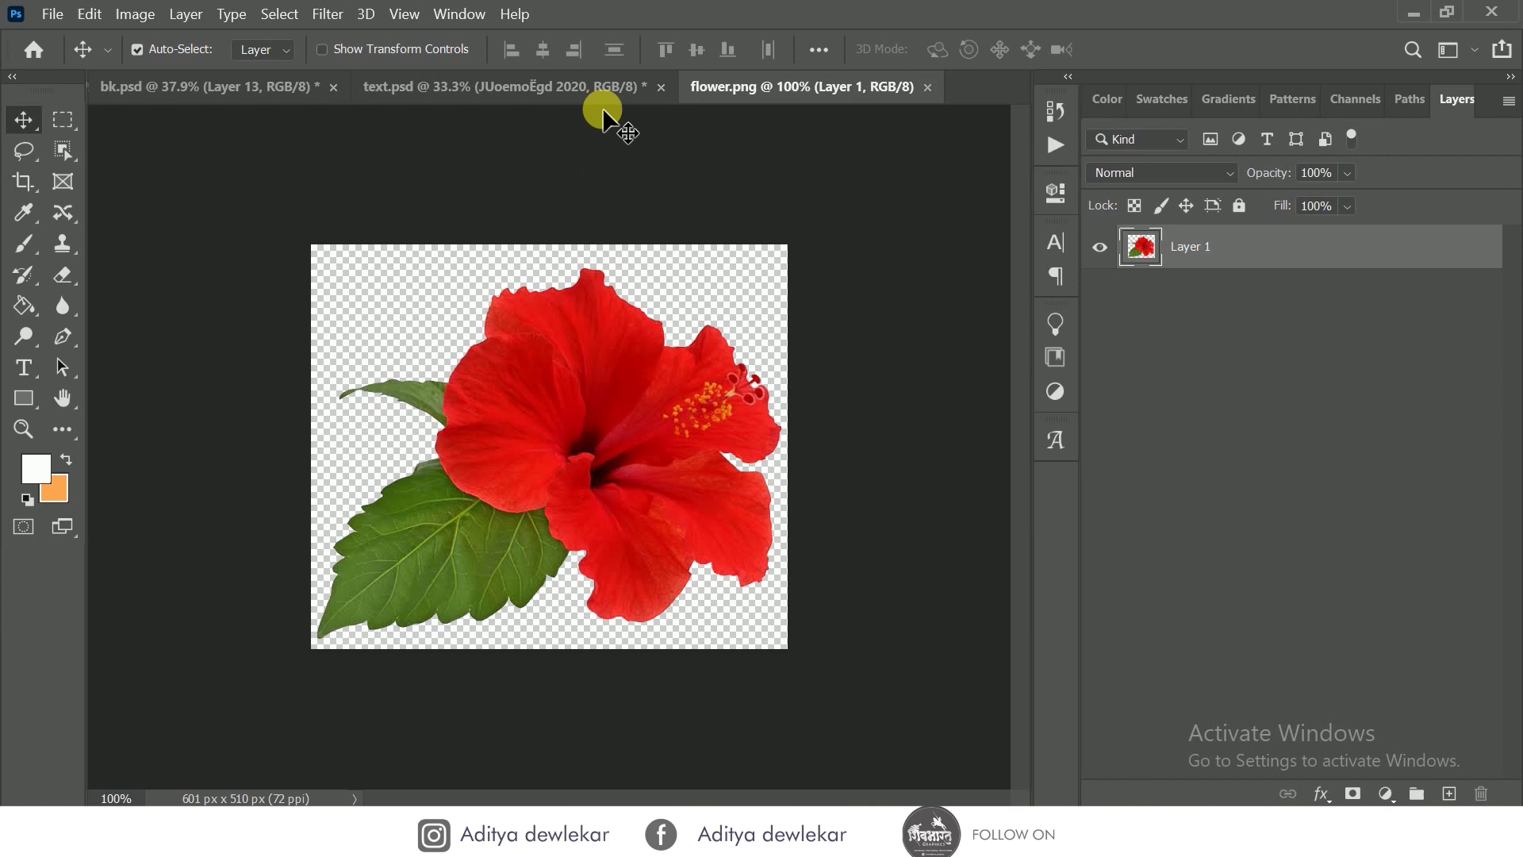
{"action": "left_click", "coordinate": [583, 87]}
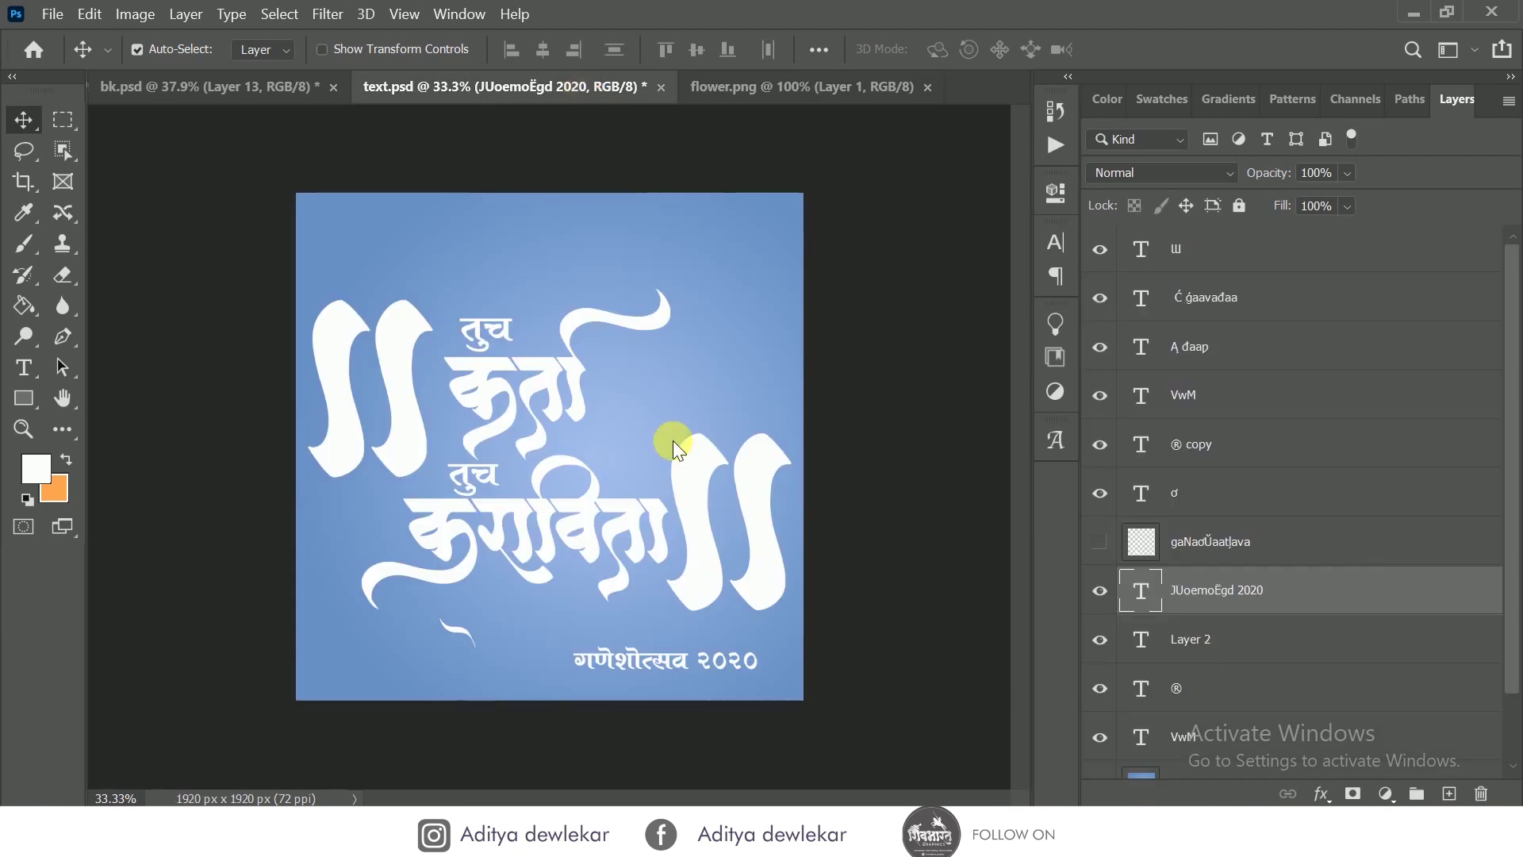
- Close text.psd without saving and drag the flower into bk.psd
{"action": "left_click", "coordinate": [666, 89]}
{"action": "left_click", "coordinate": [859, 344]}
{"action": "mouse_move", "coordinate": [693, 417]}
{"action": "left_mouse_down"}
{"action": "mouse_move", "coordinate": [274, 89]}
{"action": "mouse_move", "coordinate": [651, 507]}
{"action": "left_mouse_up"}
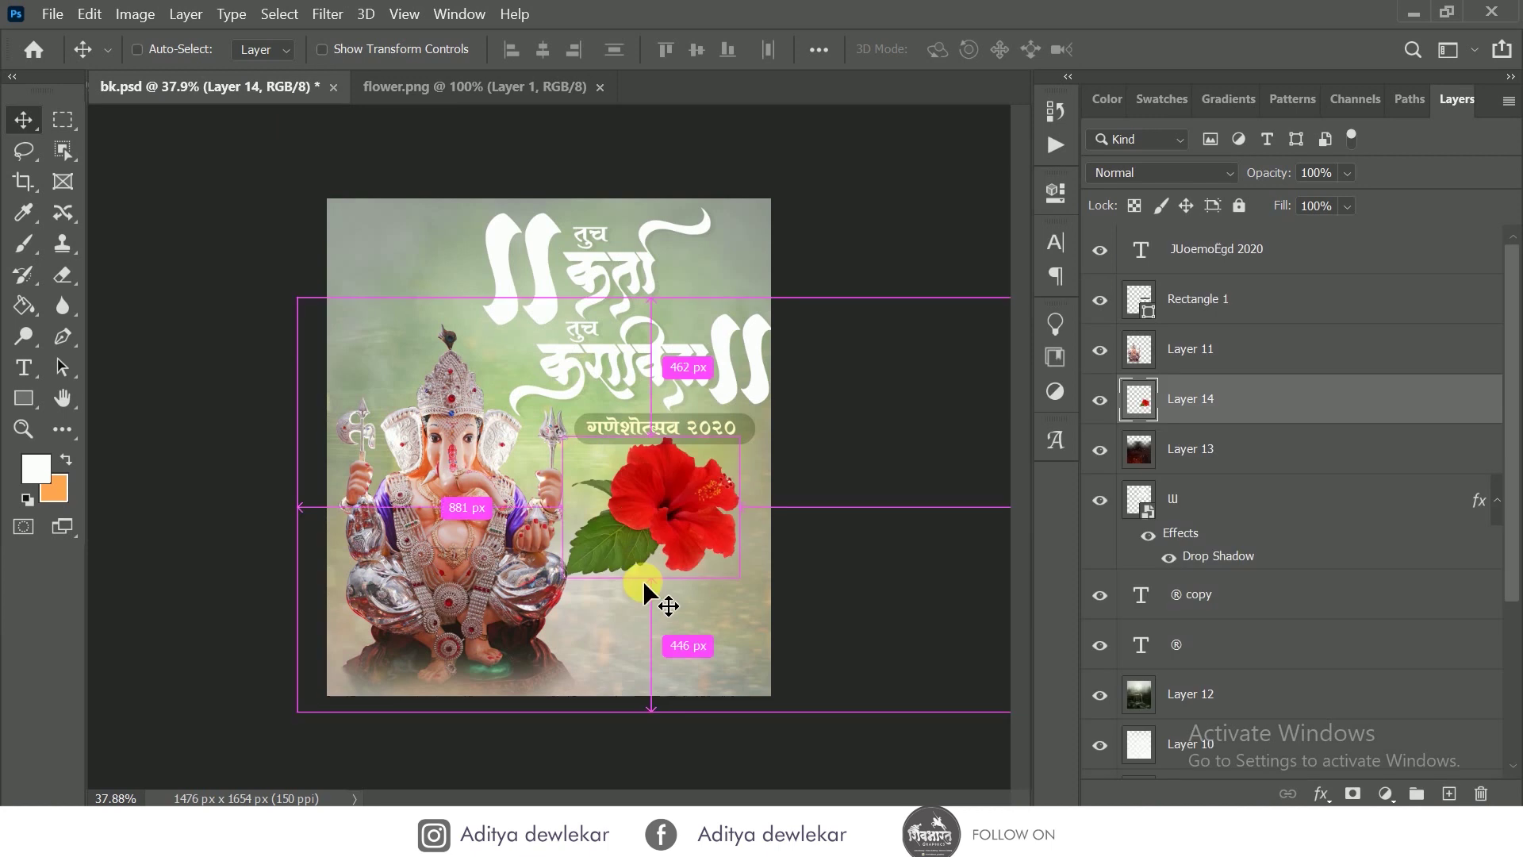
- Scale the flower to about 55% and place it beside the top word कर्ता
{"action": "key", "text": "ctrl+t"}
{"action": "mouse_move", "coordinate": [583, 578]}
{"action": "left_mouse_down"}
{"action": "mouse_move", "coordinate": [698, 496]}
{"action": "mouse_move", "coordinate": [720, 299]}
{"action": "mouse_move", "coordinate": [745, 282]}
{"action": "mouse_move", "coordinate": [754, 238]}
{"action": "left_mouse_up"}
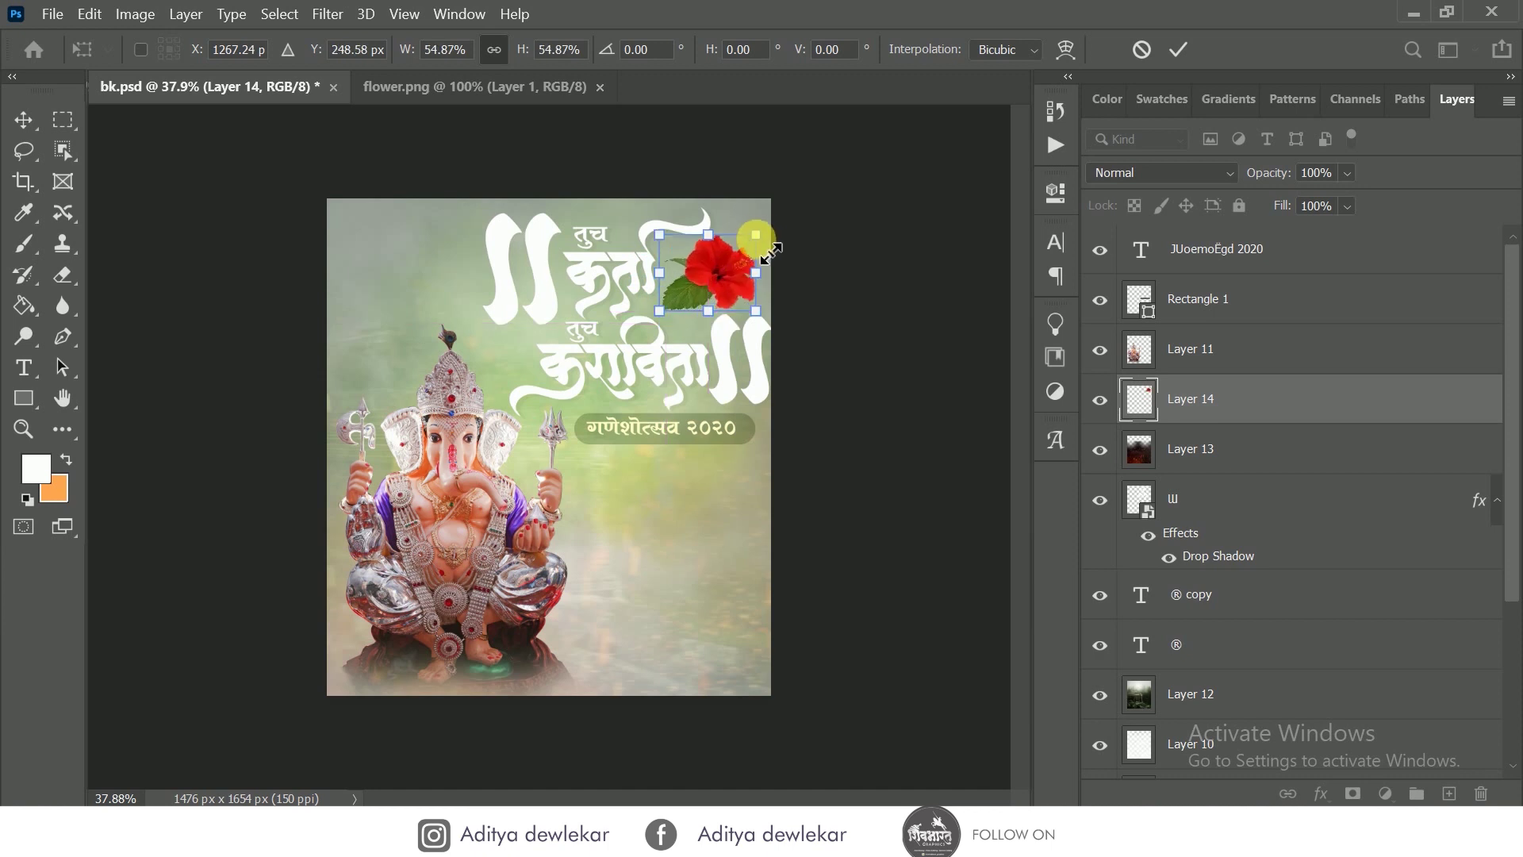
{"action": "left_click", "coordinate": [1177, 48]}
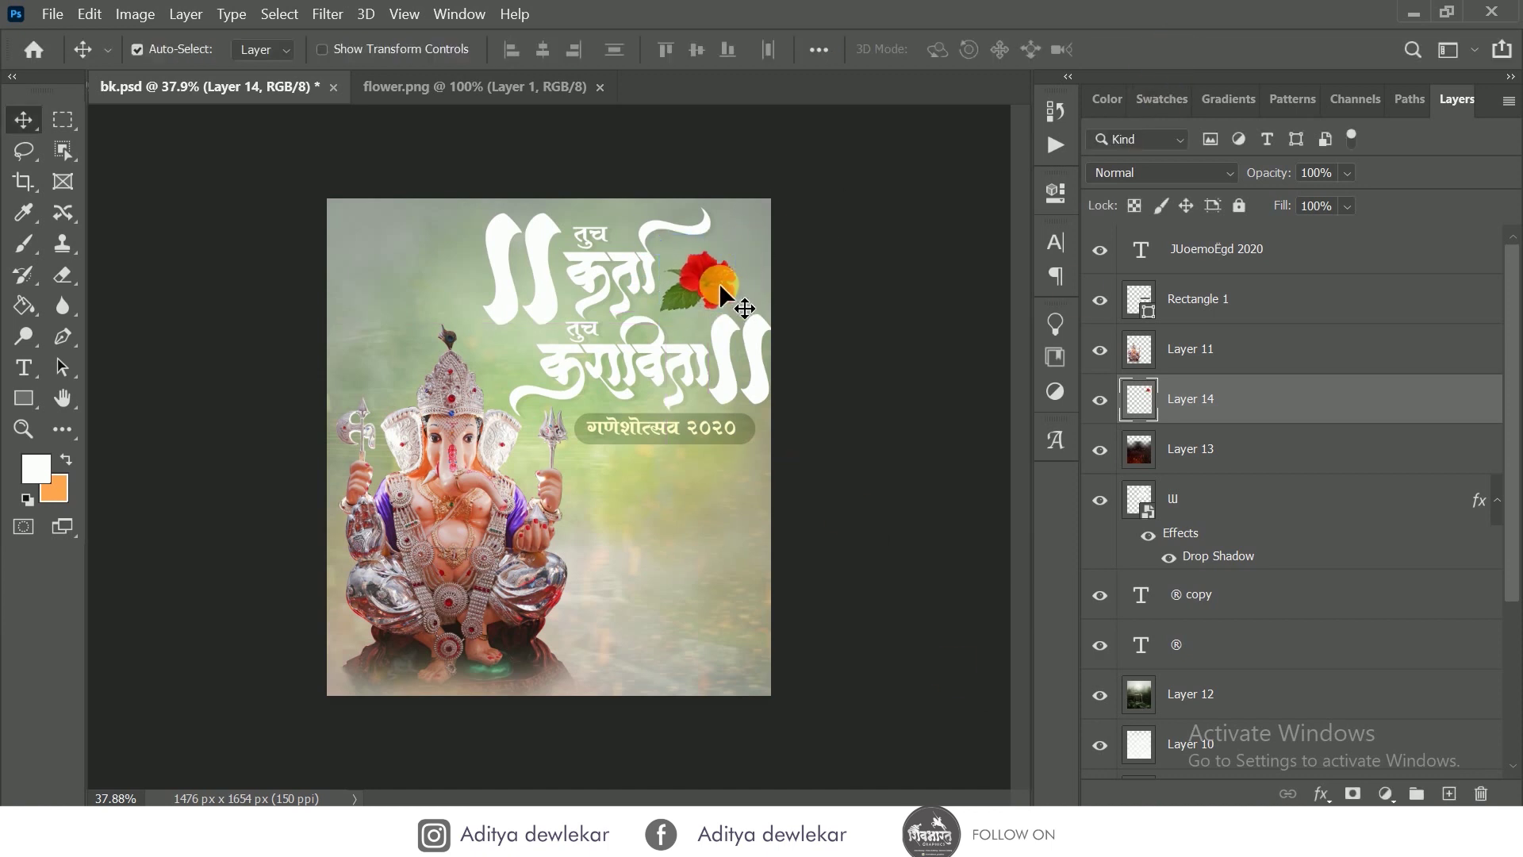
{"action": "left_click_drag", "start_coordinate": [719, 286], "coordinate": [692, 483]}
- Open the 03 rocks image and bring it into the banner's bottom edge
{"action": "left_click", "coordinate": [49, 14]}
{"action": "left_click", "coordinate": [75, 55]}
{"action": "left_click", "coordinate": [369, 208]}
{"action": "left_click", "coordinate": [560, 574]}
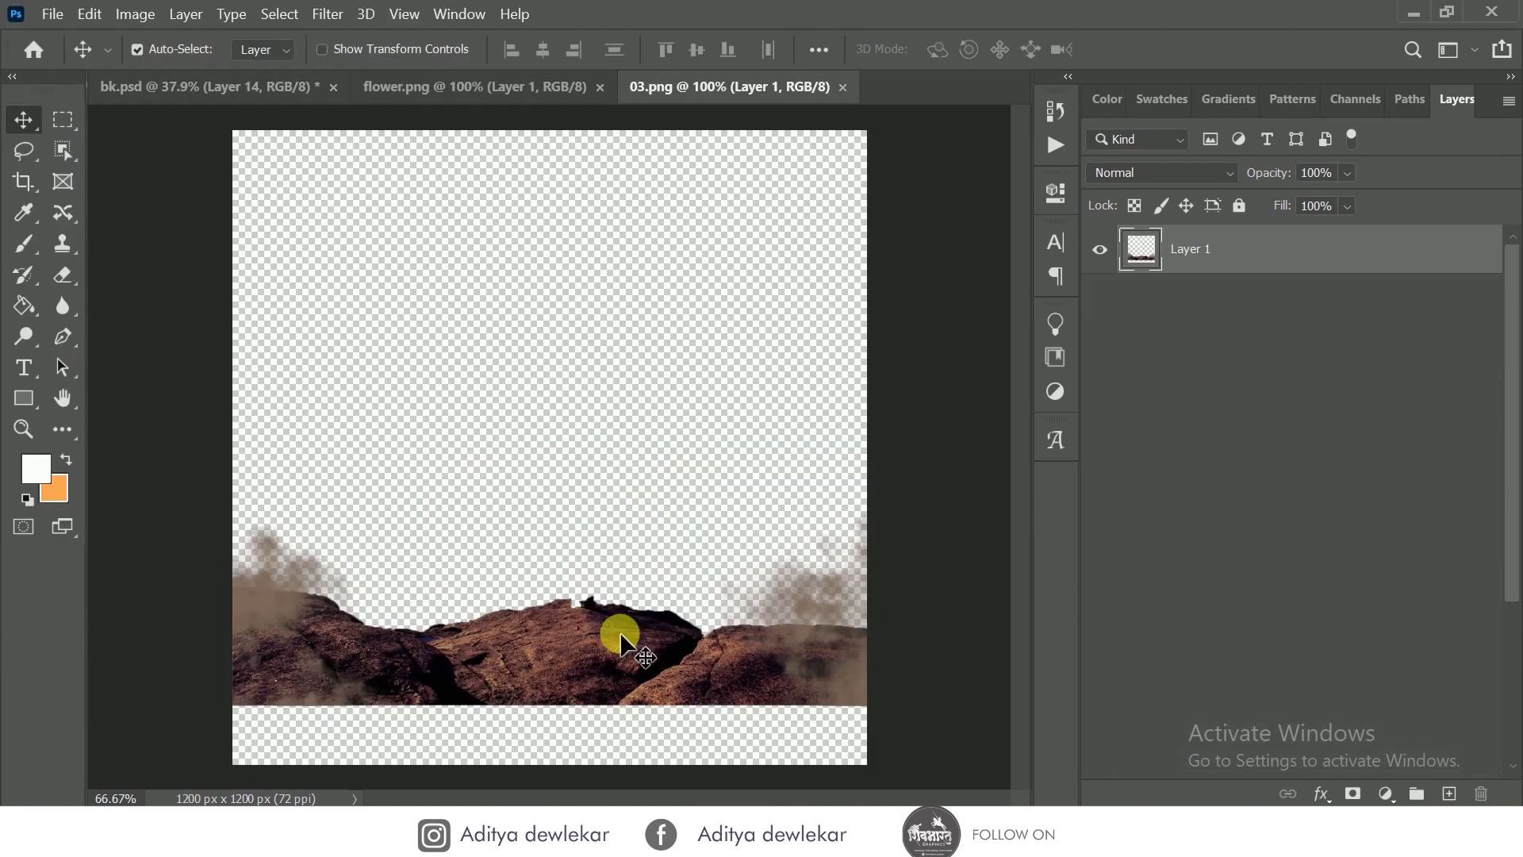
{"action": "left_click_drag", "start_coordinate": [620, 632], "coordinate": [582, 630]}
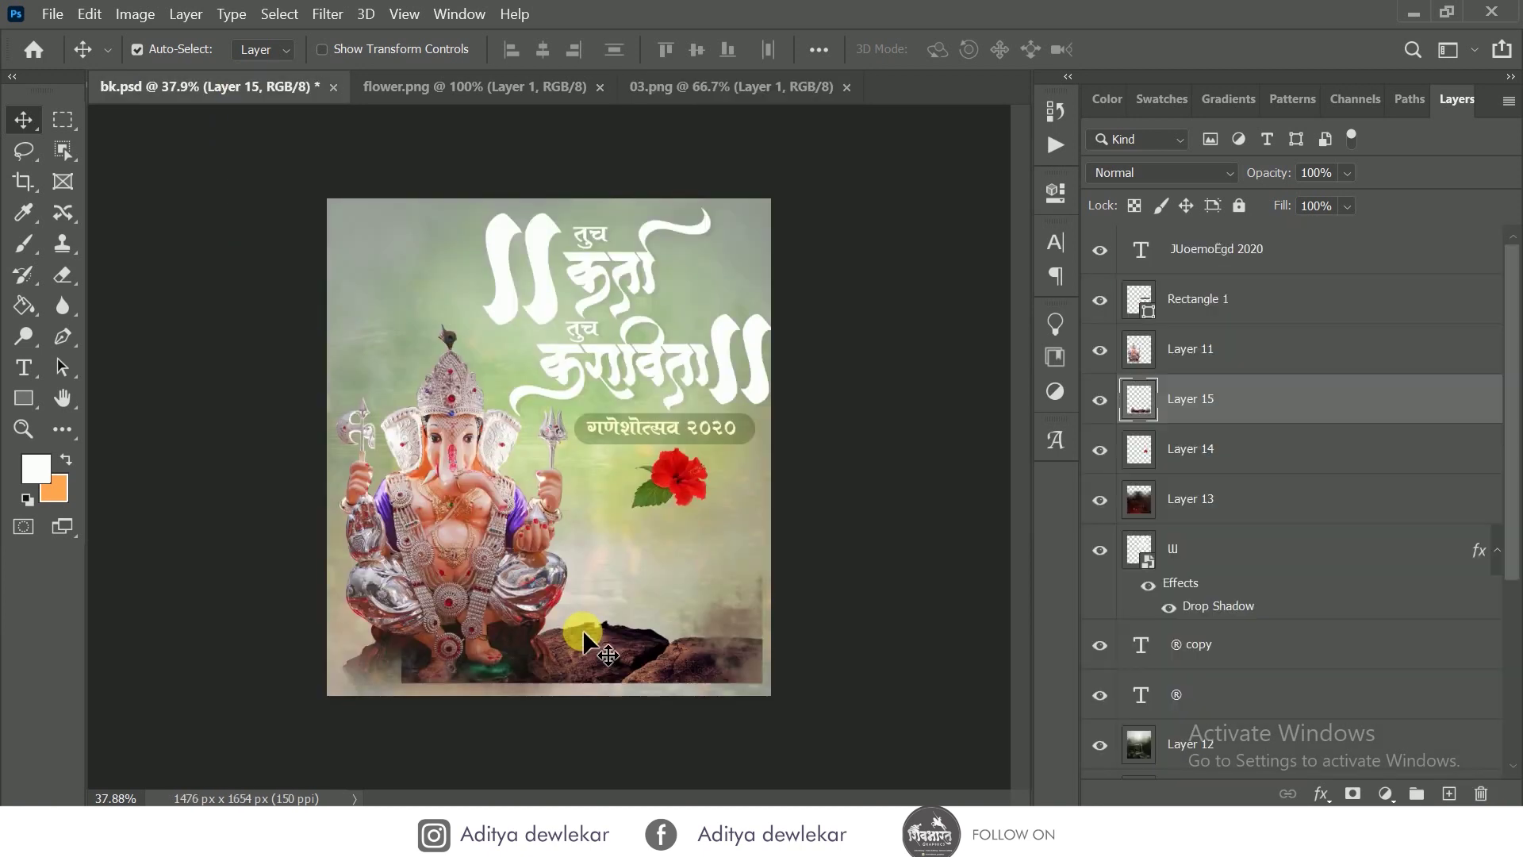
- Enlarge the rocks to span the banner bottom and blend them in Overlay mode
{"action": "key", "text": "ctrl+t"}
{"action": "mouse_move", "coordinate": [763, 684]}
{"action": "left_mouse_down"}
{"action": "mouse_move", "coordinate": [791, 695]}
{"action": "mouse_move", "coordinate": [776, 708]}
{"action": "left_mouse_up"}
{"action": "left_click", "coordinate": [1177, 49]}
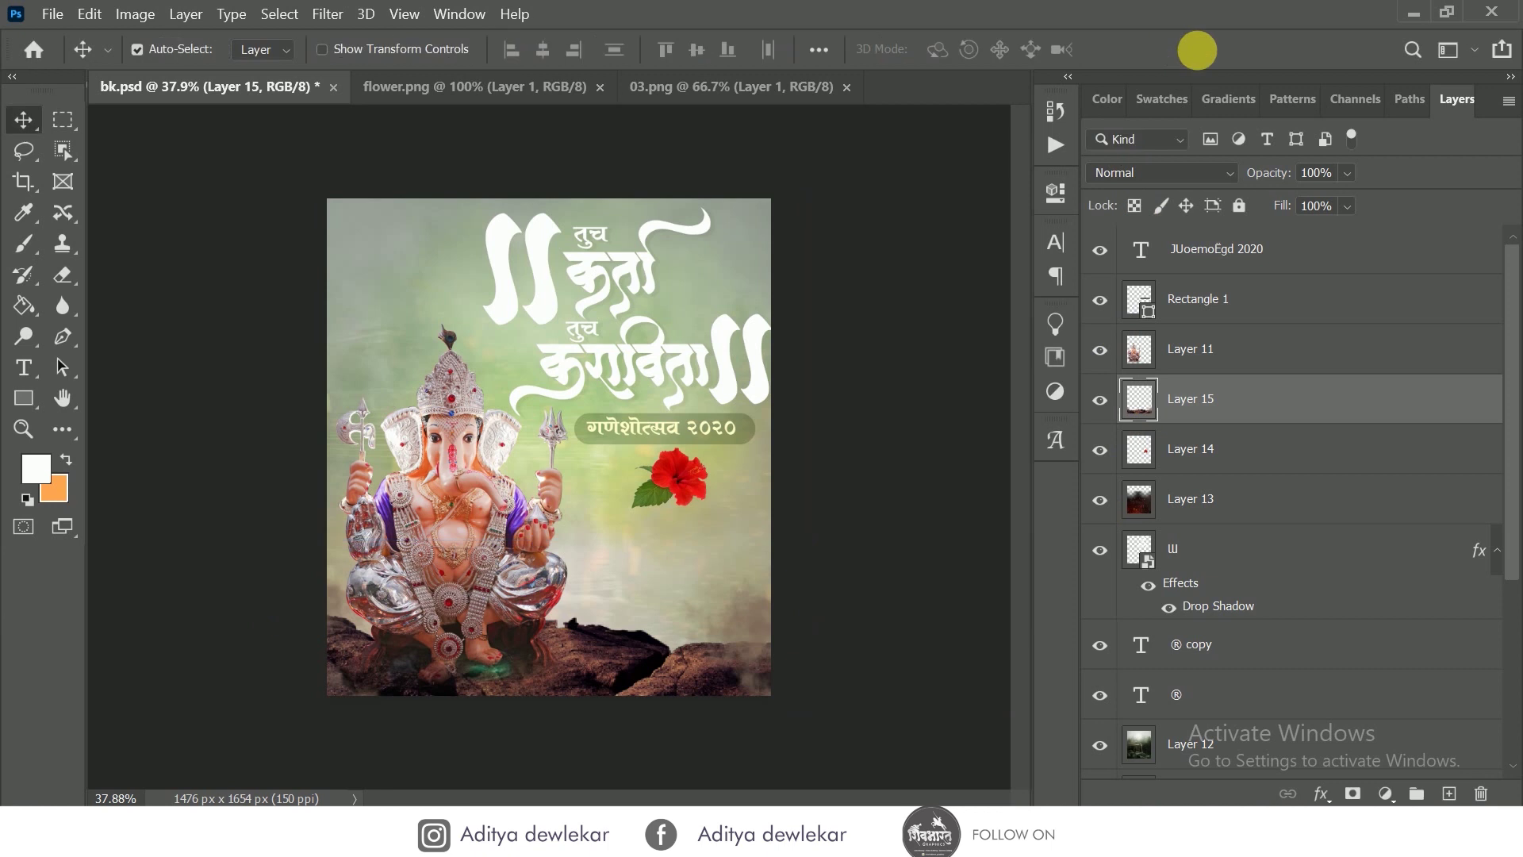
{"action": "left_click", "coordinate": [1195, 173]}
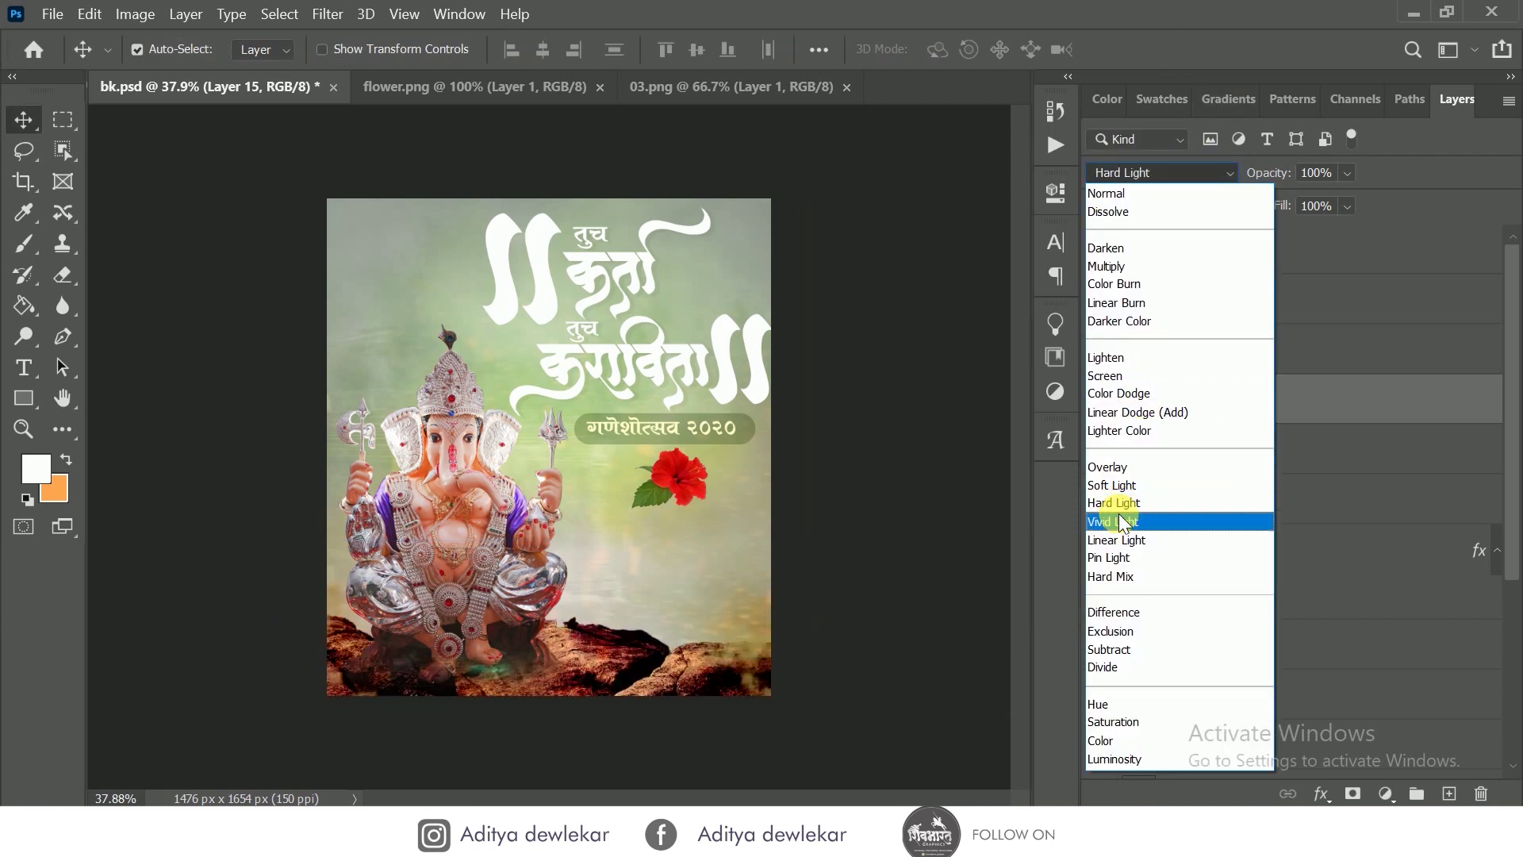
{"action": "left_click", "coordinate": [1110, 466]}
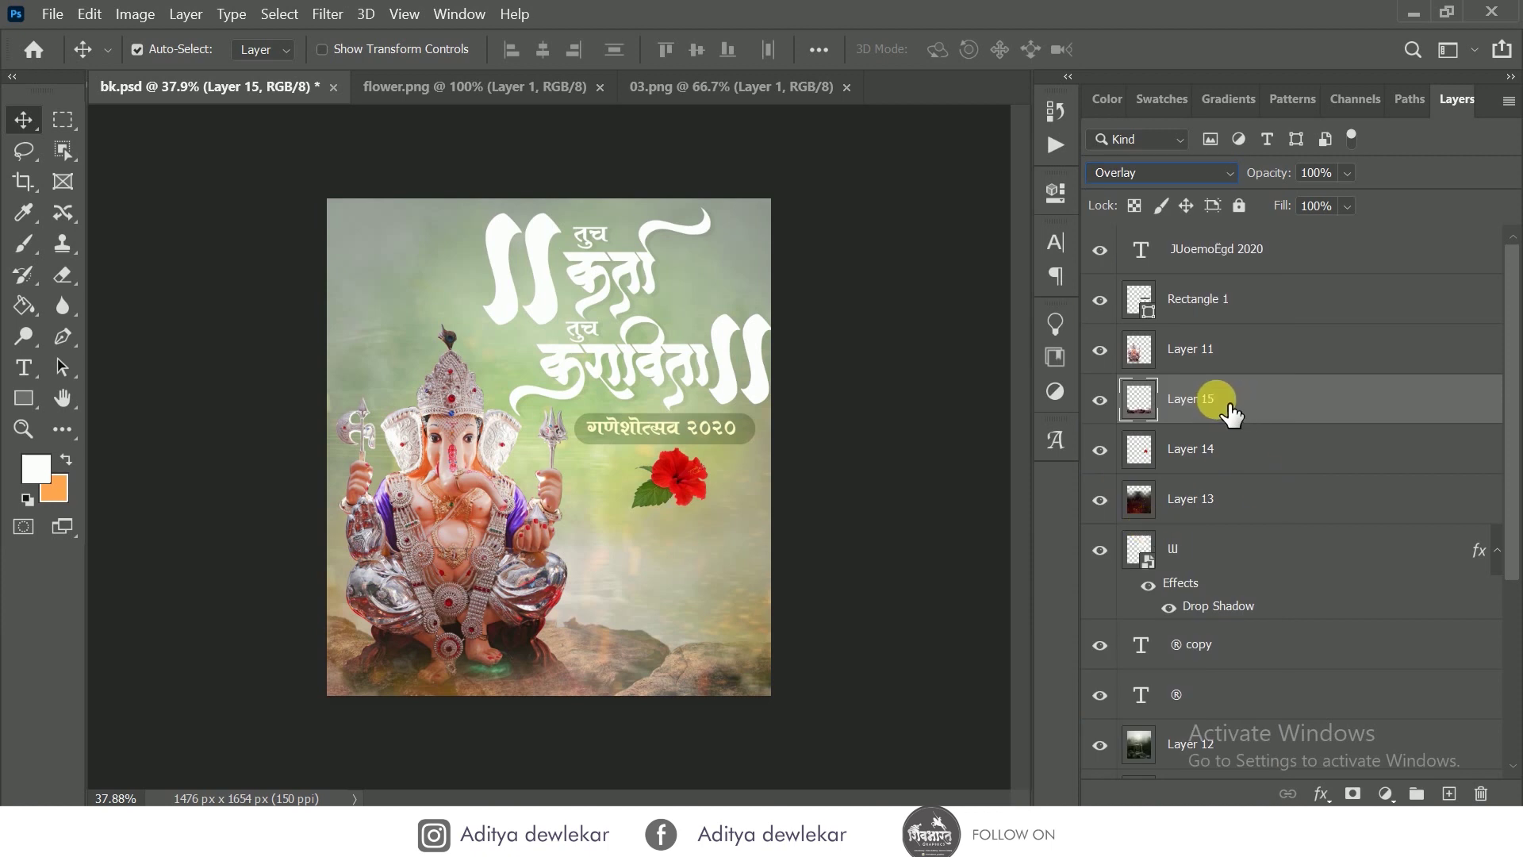
- Move Layer 15 just above Layer 8, with Normal blending and 100% Fill
{"action": "left_click_drag", "start_coordinate": [1220, 413], "coordinate": [1252, 710]}
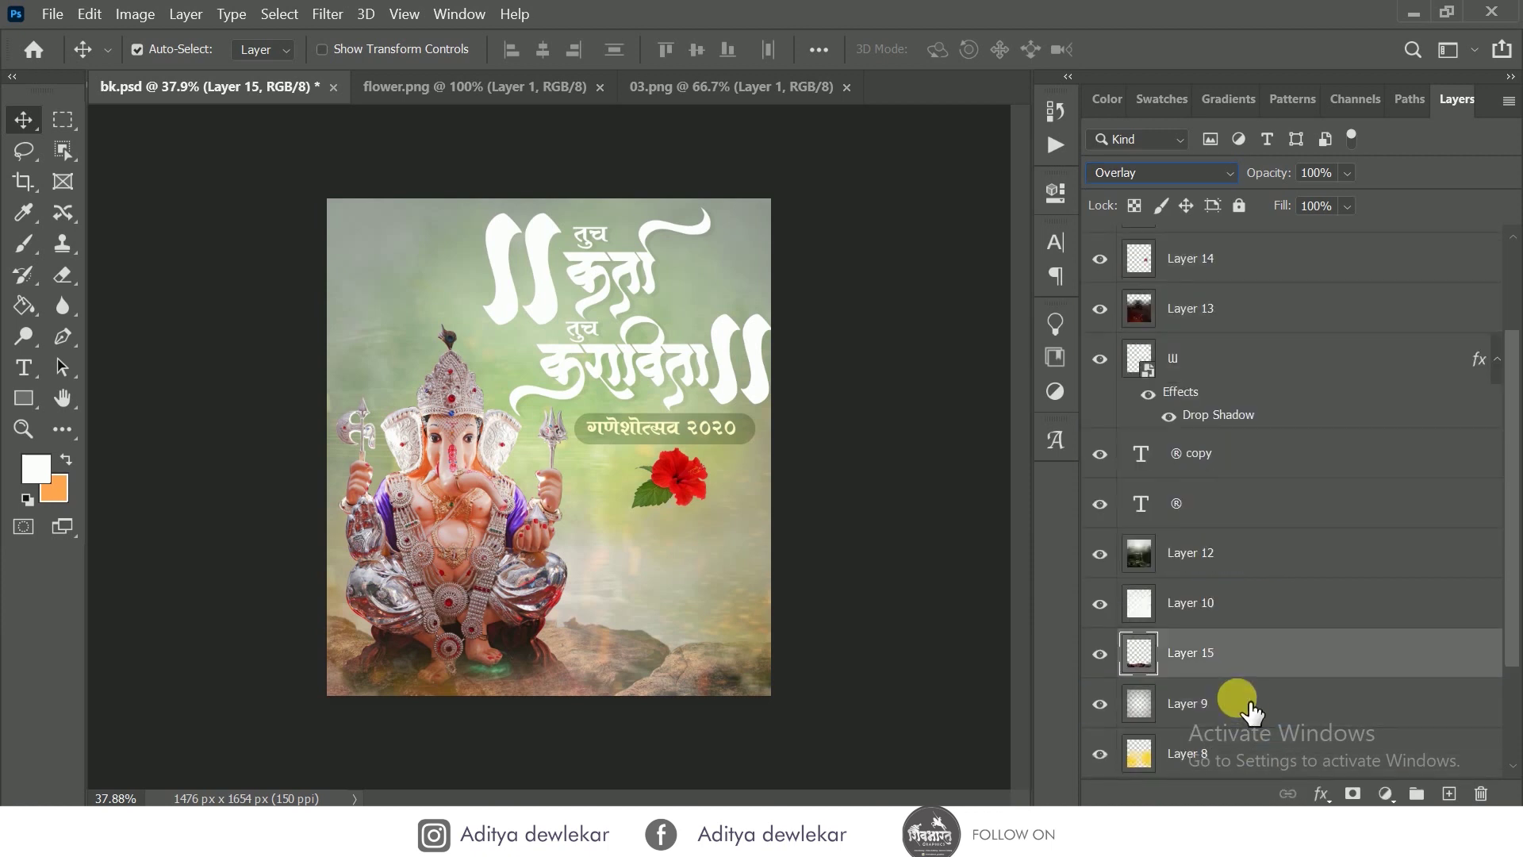
{"action": "left_click_drag", "start_coordinate": [1220, 653], "coordinate": [1257, 726]}
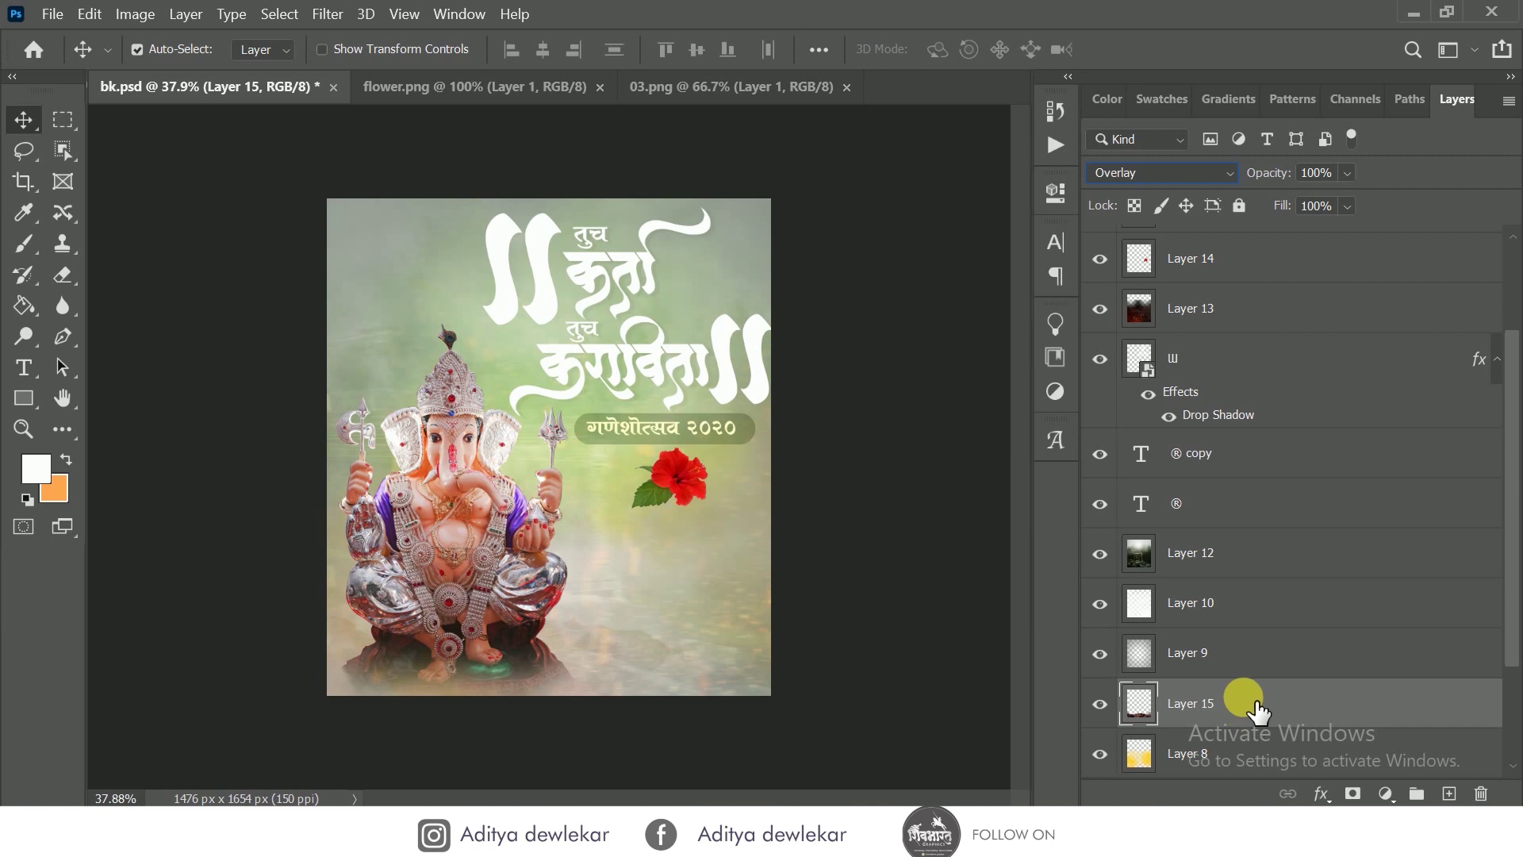
{"action": "left_click", "coordinate": [1158, 164]}
{"action": "left_click", "coordinate": [1346, 206]}
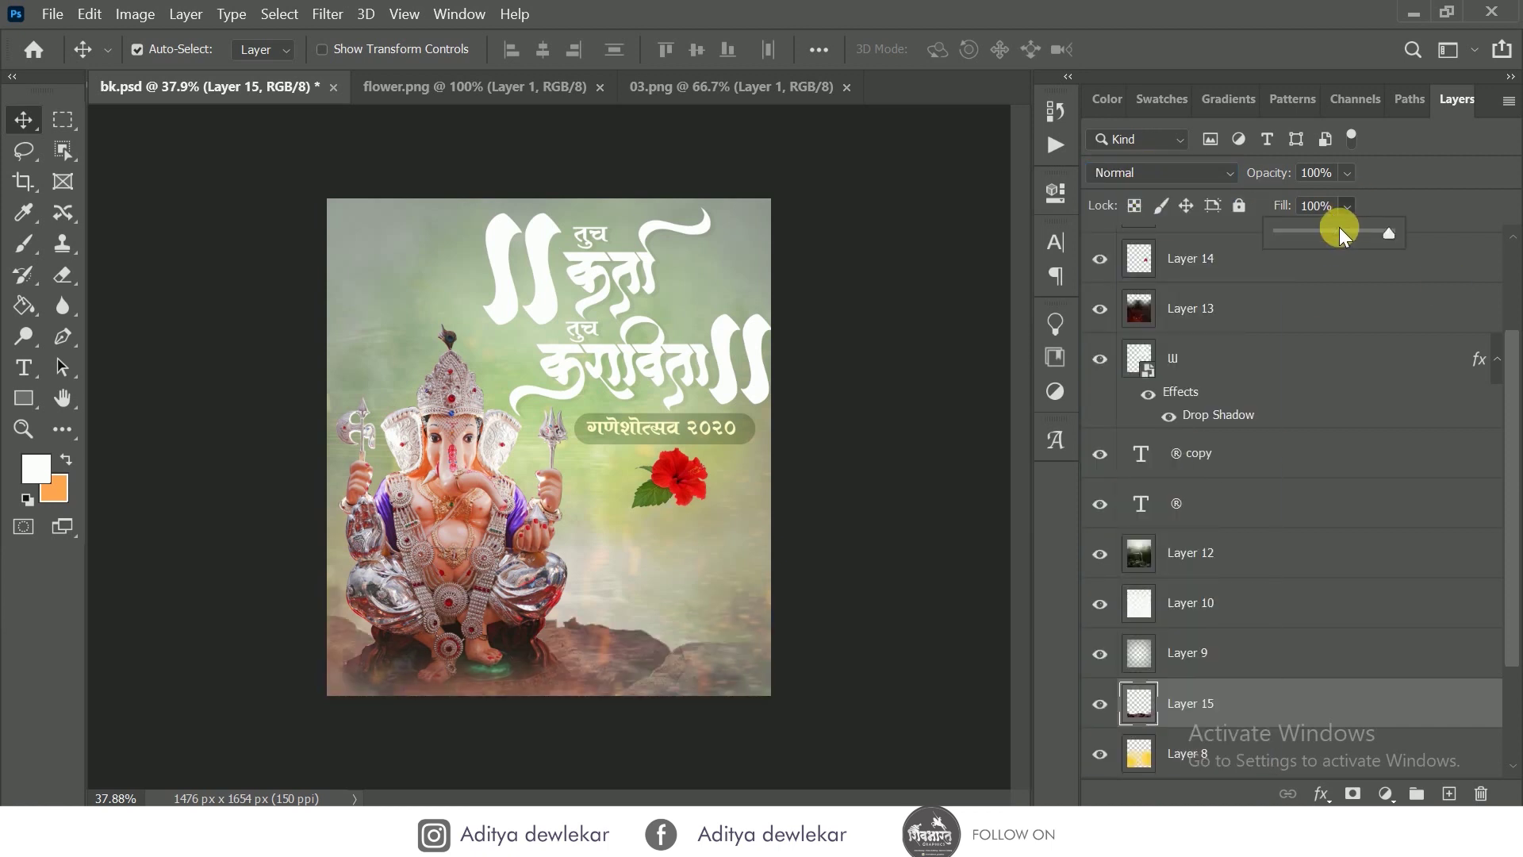
{"action": "left_click_drag", "start_coordinate": [1338, 230], "coordinate": [1453, 230]}
- Apply a Blur Gallery Path Blur to the rocky-ground Layer 15
{"action": "left_click", "coordinate": [327, 13]}
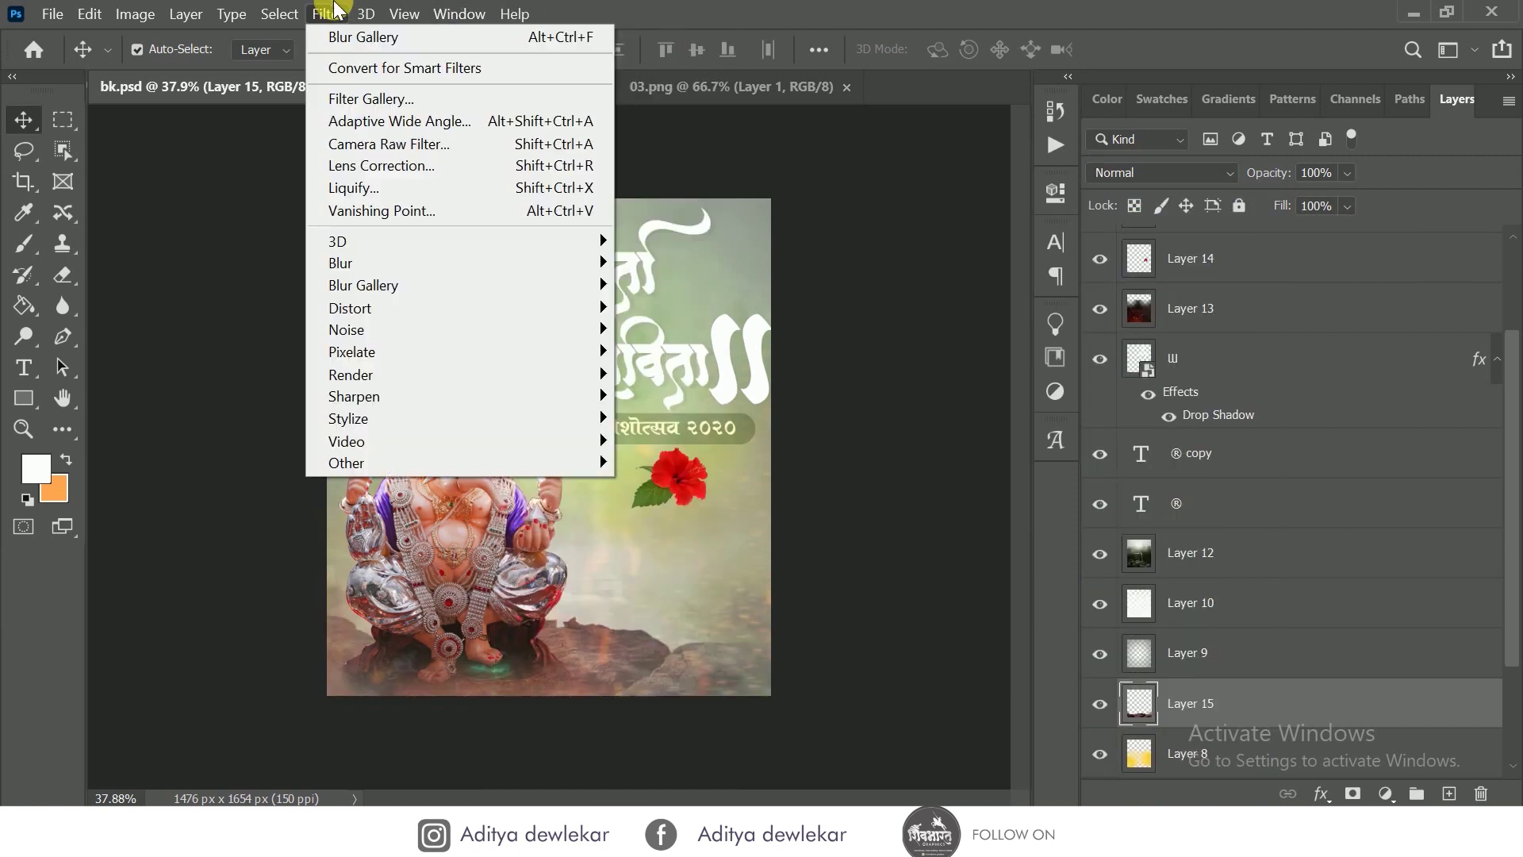
{"action": "left_click", "coordinate": [682, 375]}
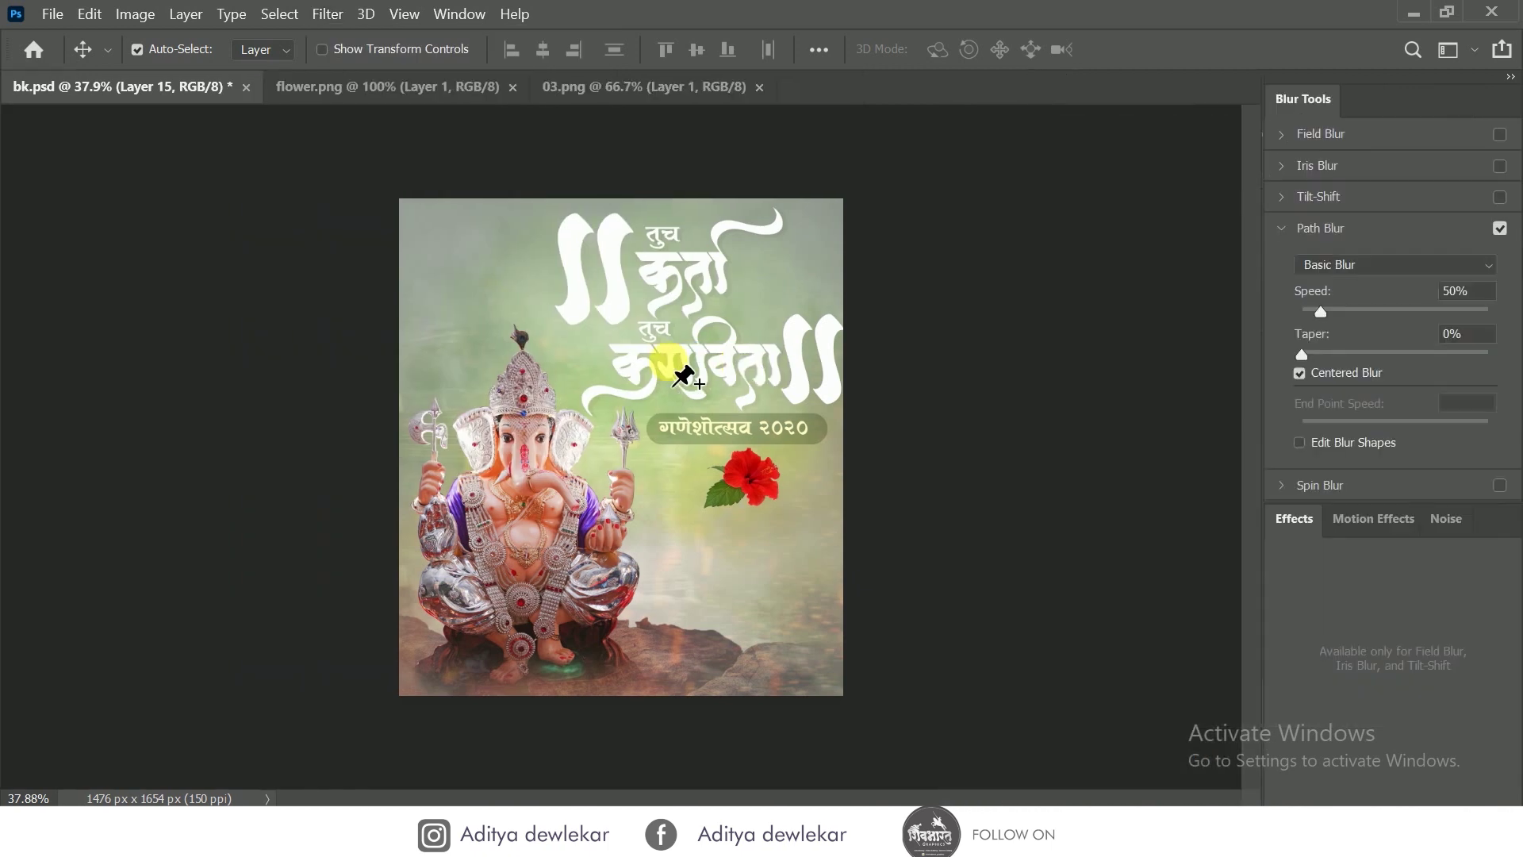
{"action": "left_click", "coordinate": [841, 49]}
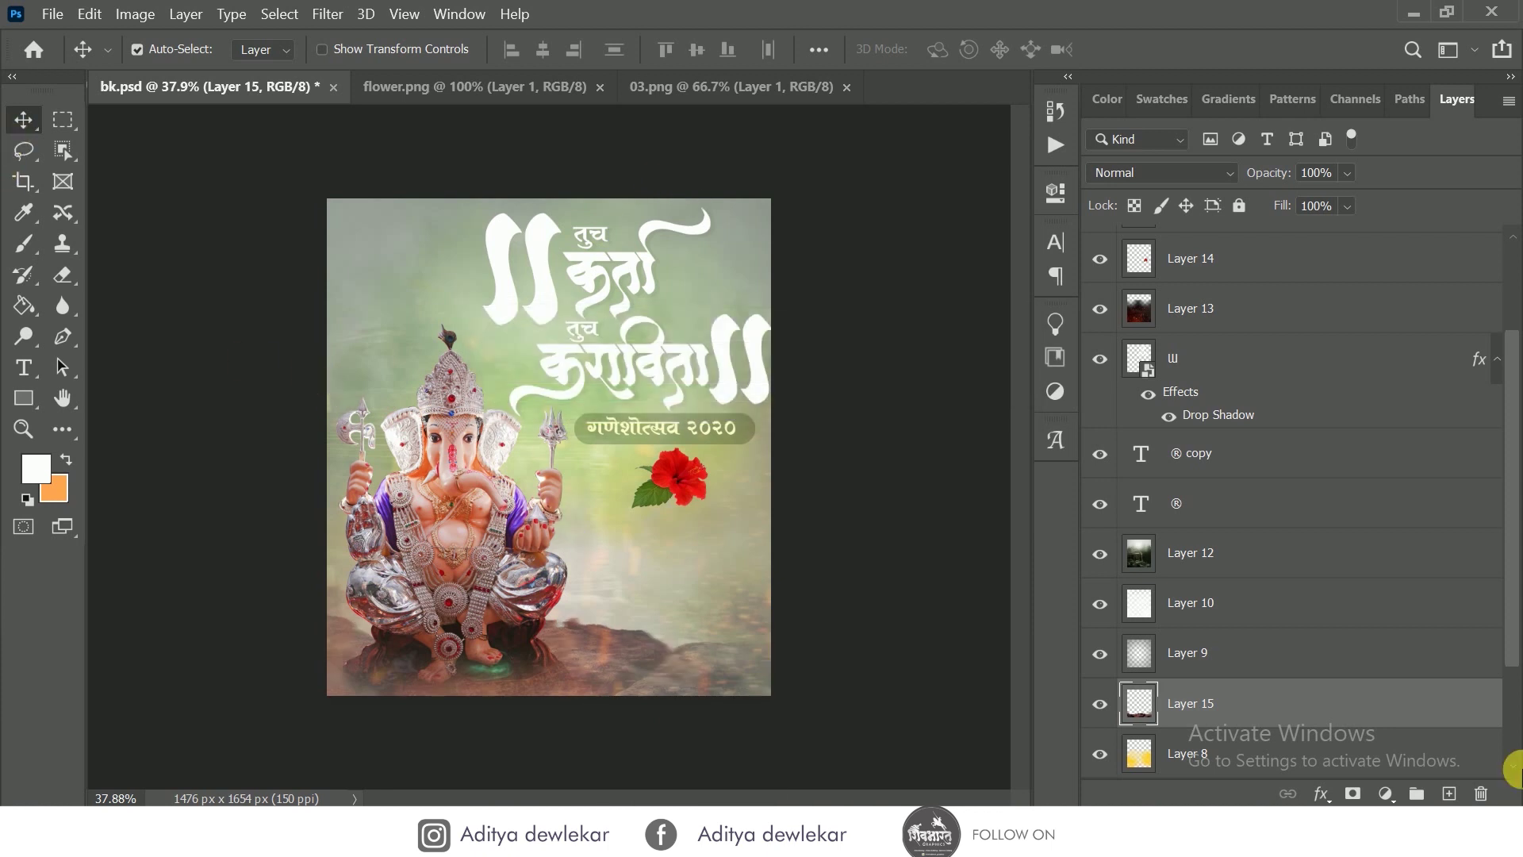
- In the Open dialog, navigate up to the material data folder
{"action": "left_click", "coordinate": [52, 14]}
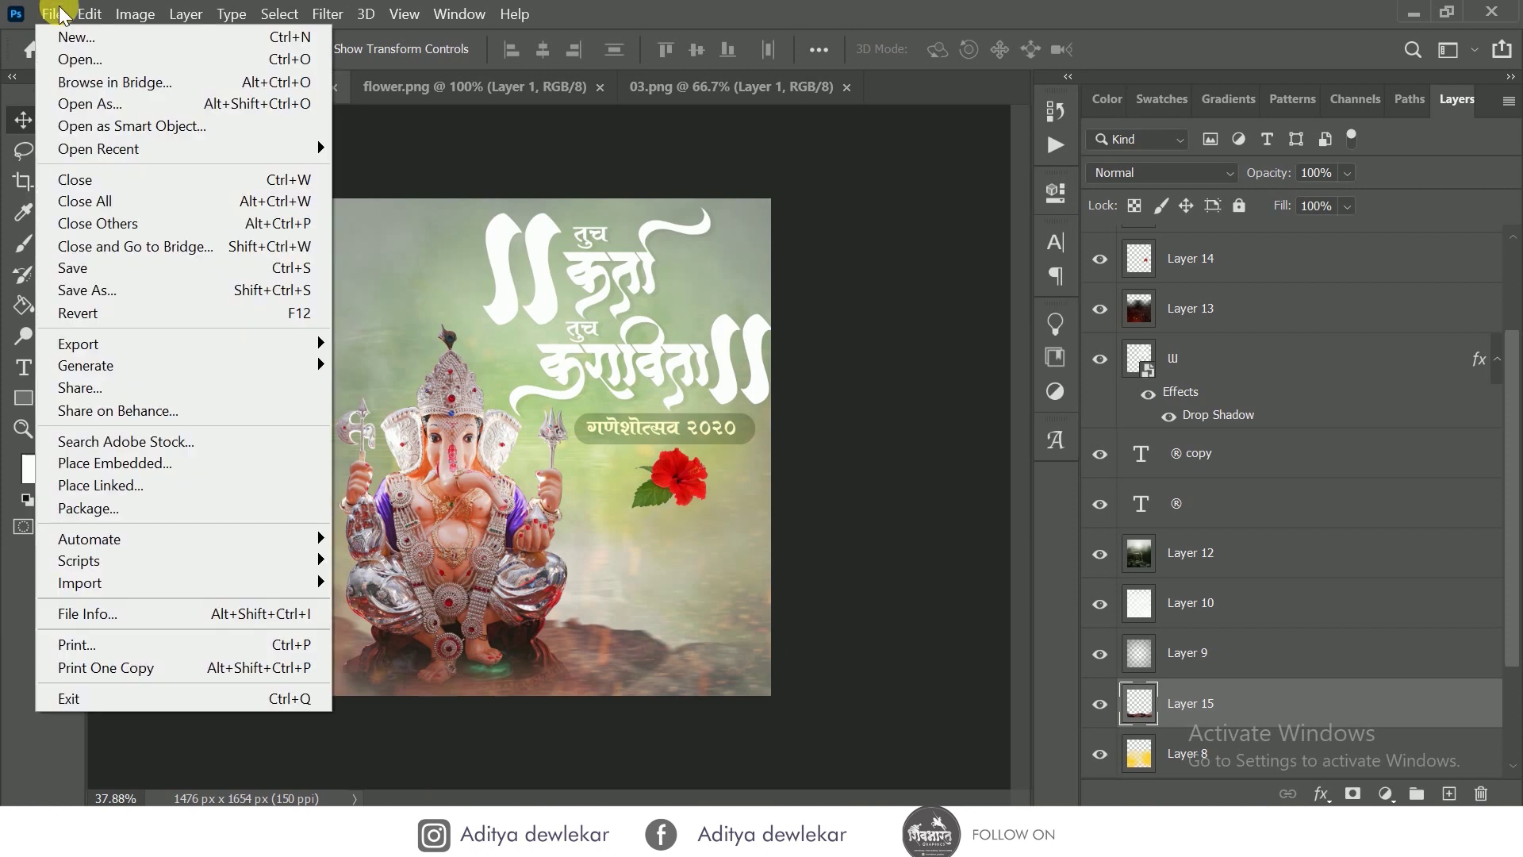
{"action": "left_click", "coordinate": [99, 58]}
{"action": "scroll", "coordinate": [504, 303], "scroll_direction": "down", "scroll_amount": 2}
{"action": "scroll", "coordinate": [504, 303], "scroll_direction": "down", "scroll_amount": 5}
{"action": "scroll", "coordinate": [504, 303], "scroll_direction": "down", "scroll_amount": 5}
{"action": "scroll", "coordinate": [506, 305], "scroll_direction": "down", "scroll_amount": 5}
{"action": "scroll", "coordinate": [506, 304], "scroll_direction": "down", "scroll_amount": 3}
{"action": "scroll", "coordinate": [506, 305], "scroll_direction": "up", "scroll_amount": 2}
{"action": "left_click", "coordinate": [222, 57]}
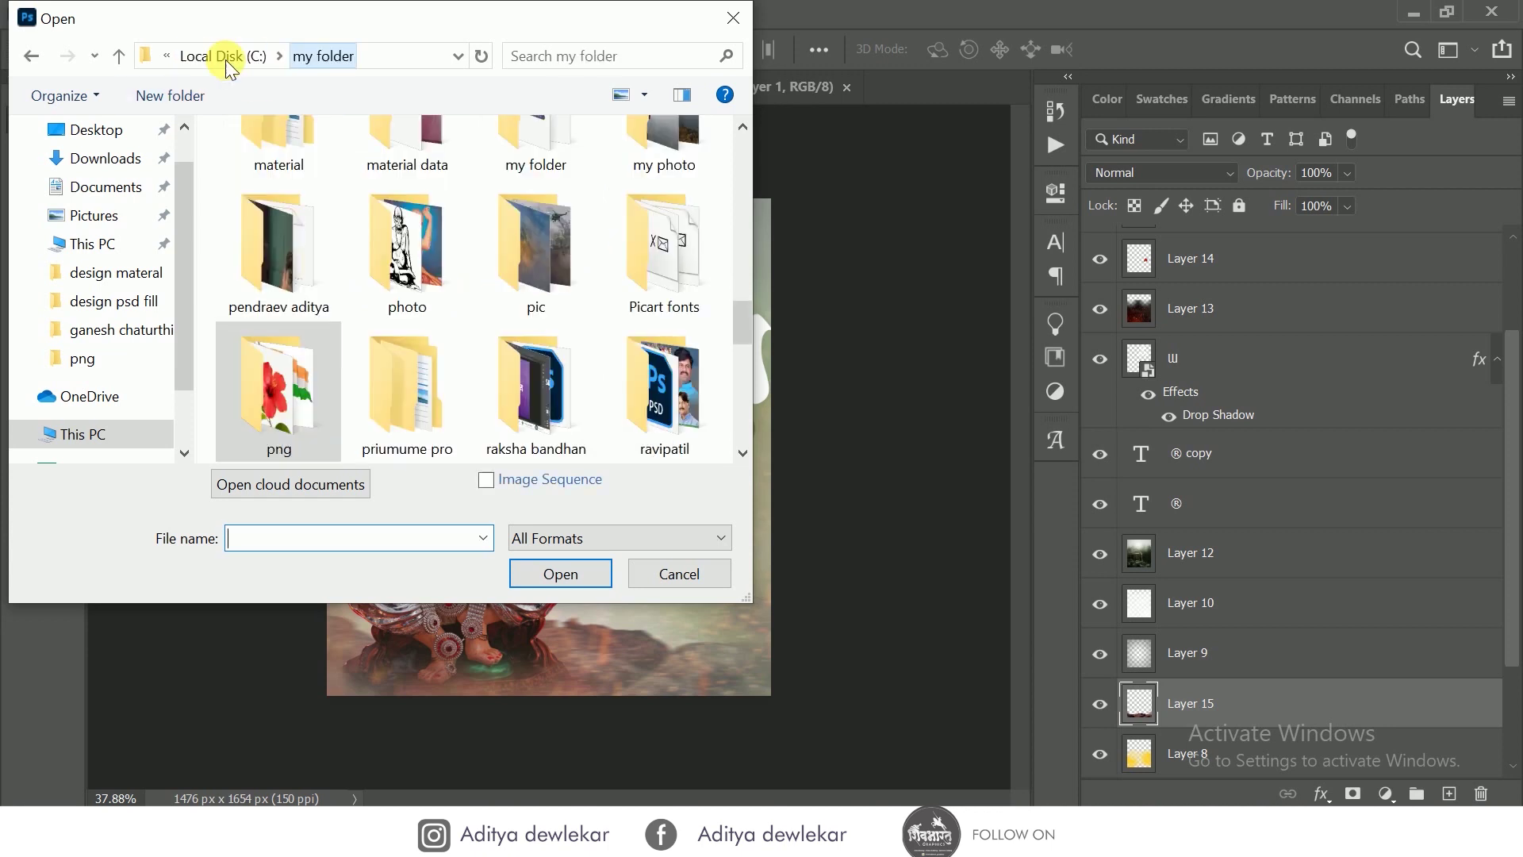
{"action": "scroll", "coordinate": [539, 222], "scroll_direction": "up", "scroll_amount": 1}
{"action": "scroll", "coordinate": [561, 330], "scroll_direction": "up", "scroll_amount": 2}
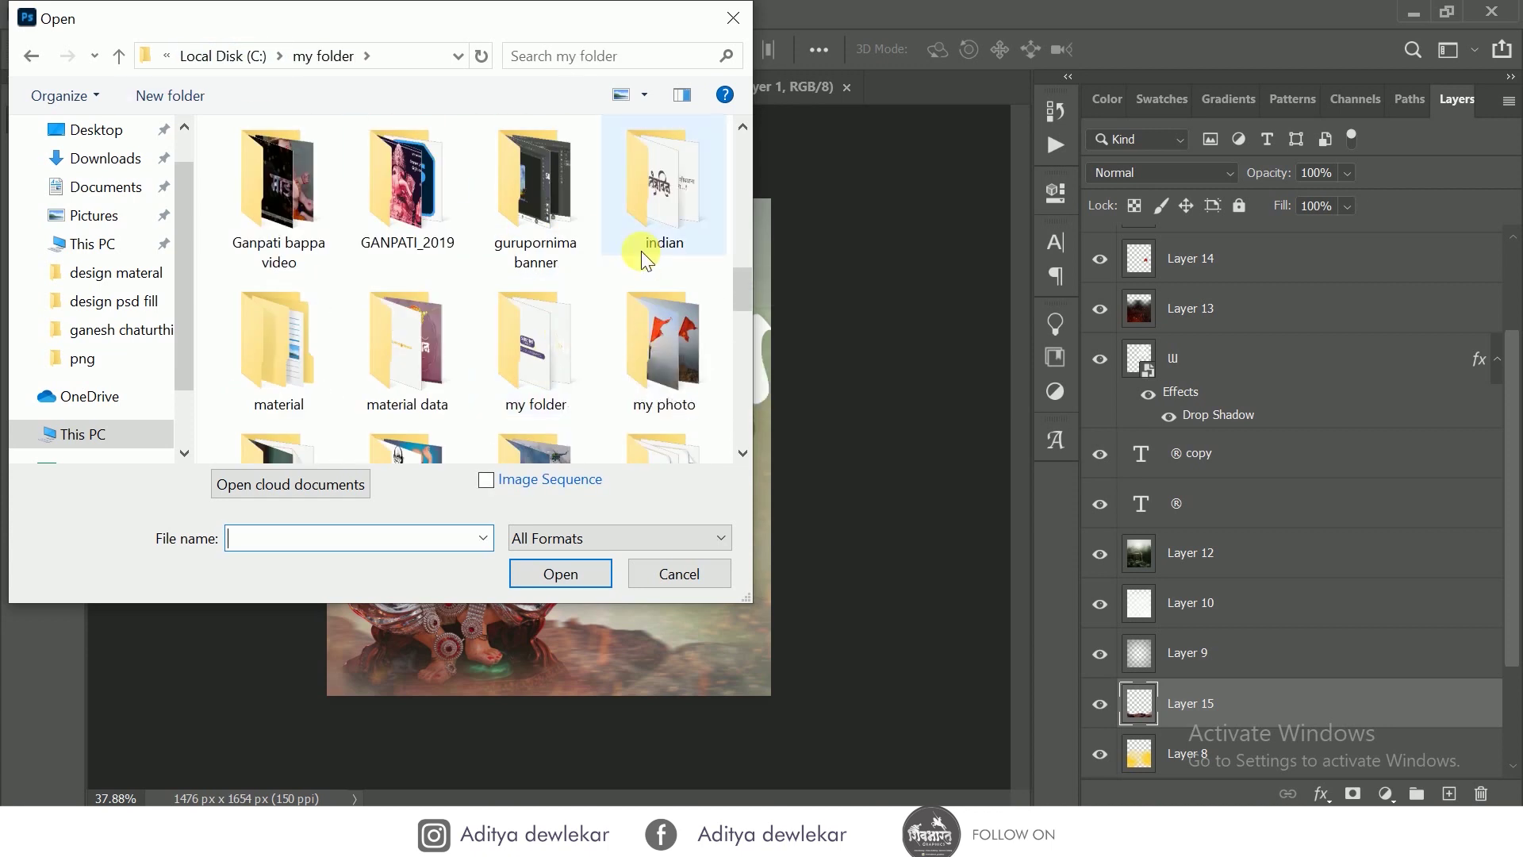
{"action": "scroll", "coordinate": [516, 317], "scroll_direction": "up", "scroll_amount": 2}
{"action": "double_click", "coordinate": [395, 369]}
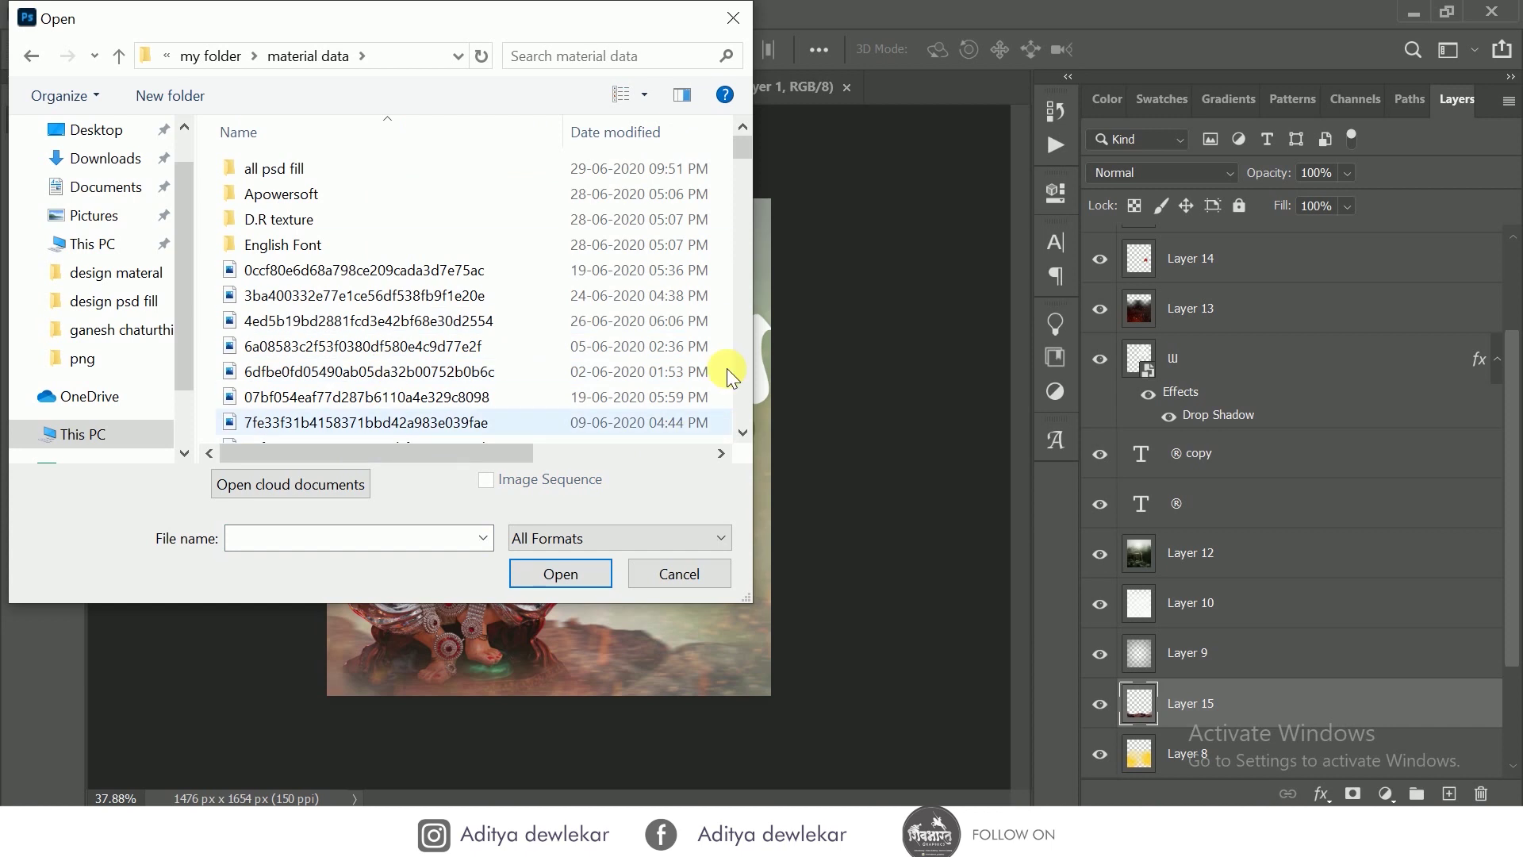
- Show the files as large thumbnails and open the birds image
{"action": "left_click", "coordinate": [626, 95]}
{"action": "left_click", "coordinate": [697, 86]}
{"action": "scroll", "coordinate": [476, 317], "scroll_direction": "down", "scroll_amount": 2}
{"action": "scroll", "coordinate": [476, 318], "scroll_direction": "down", "scroll_amount": 2}
{"action": "left_click", "coordinate": [535, 179]}
{"action": "left_click", "coordinate": [575, 574]}
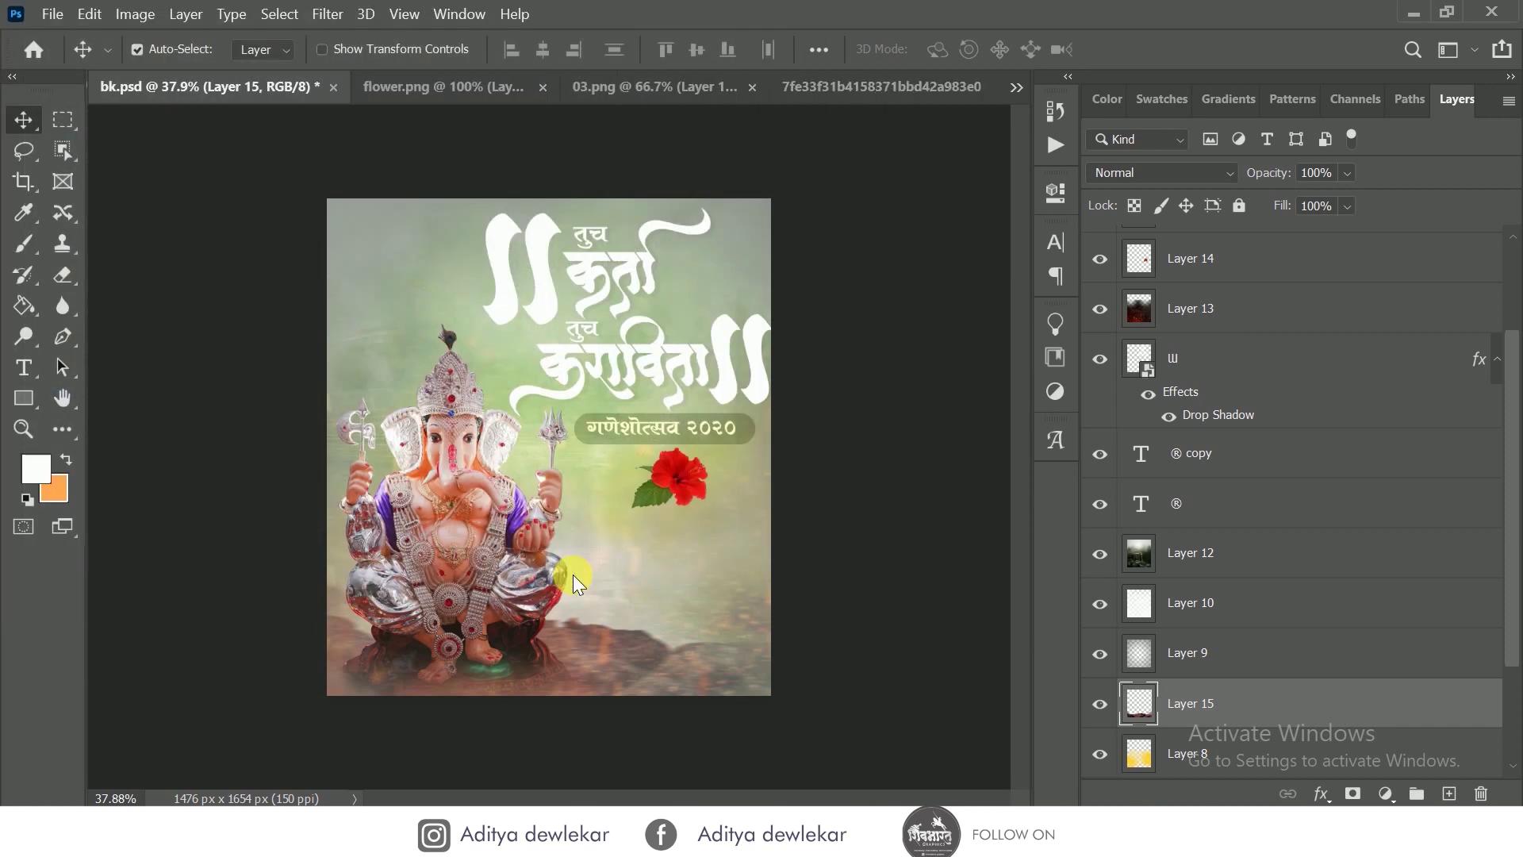
- Add the birds to bk.psd above Layer 11, shrunk to about 65% in the upper-left sky
{"action": "mouse_move", "coordinate": [633, 415]}
{"action": "left_mouse_down"}
{"action": "mouse_move", "coordinate": [218, 149]}
{"action": "mouse_move", "coordinate": [497, 436]}
{"action": "left_mouse_up"}
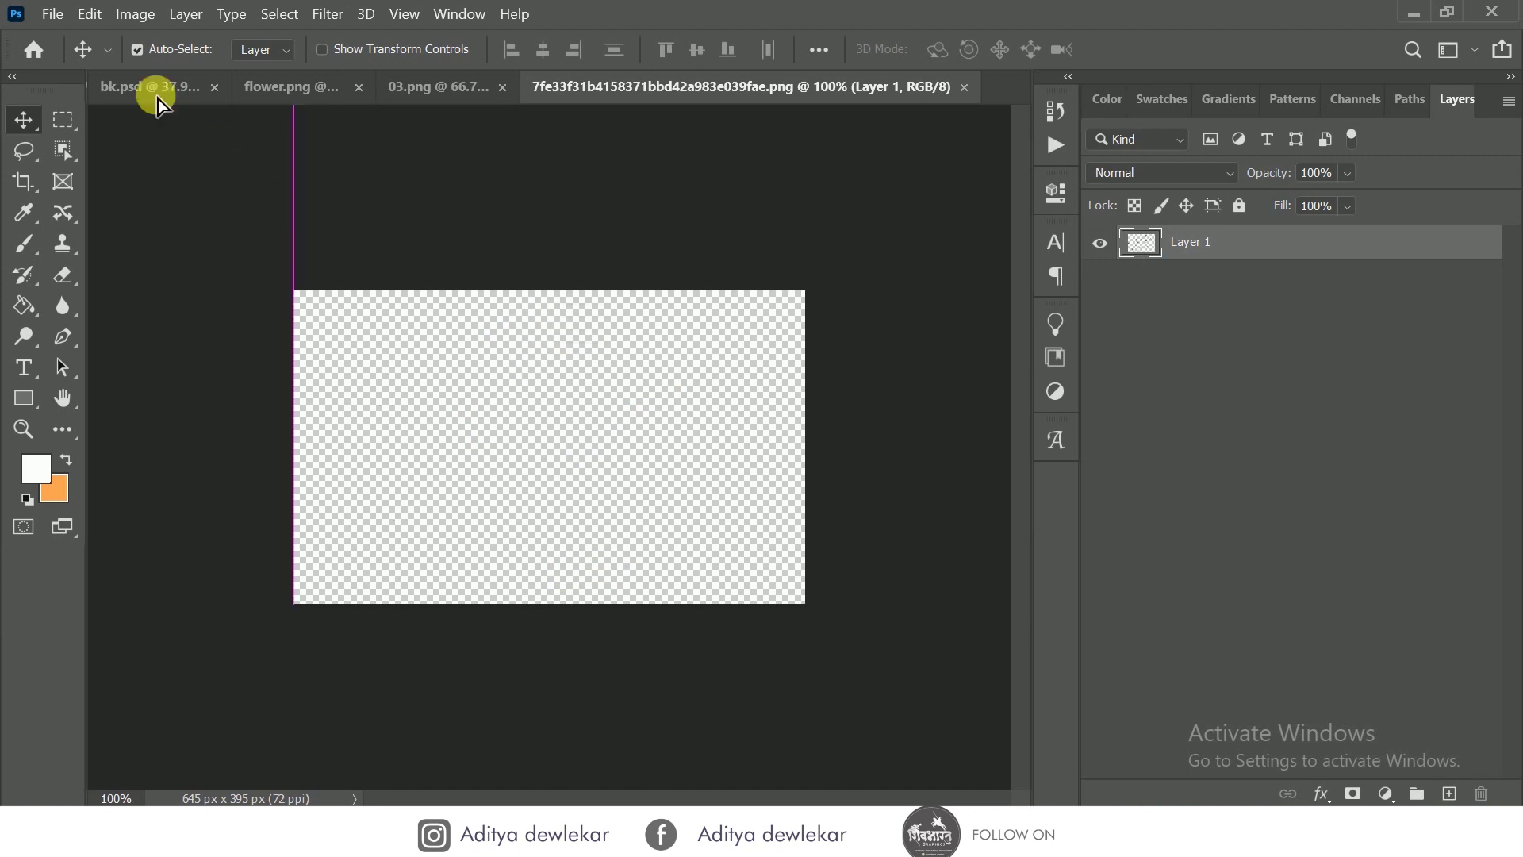
{"action": "left_click_drag", "start_coordinate": [1259, 768], "coordinate": [1242, 256]}
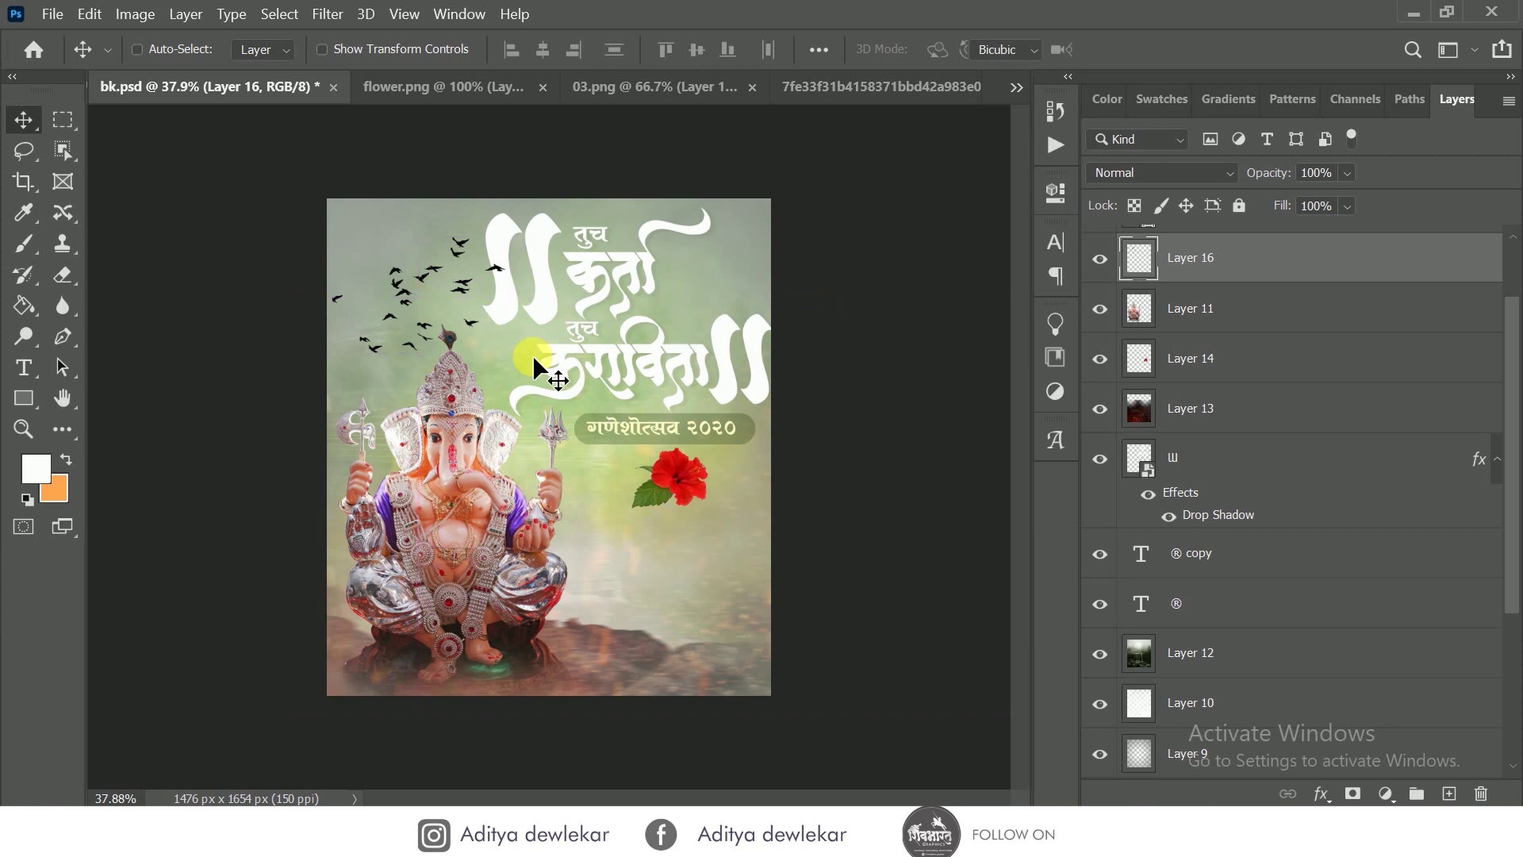
{"action": "key", "text": "ctrl+t"}
{"action": "mouse_move", "coordinate": [504, 349]}
{"action": "left_mouse_down"}
{"action": "mouse_move", "coordinate": [443, 309]}
{"action": "mouse_move", "coordinate": [452, 258]}
{"action": "mouse_move", "coordinate": [454, 281]}
{"action": "left_mouse_up"}
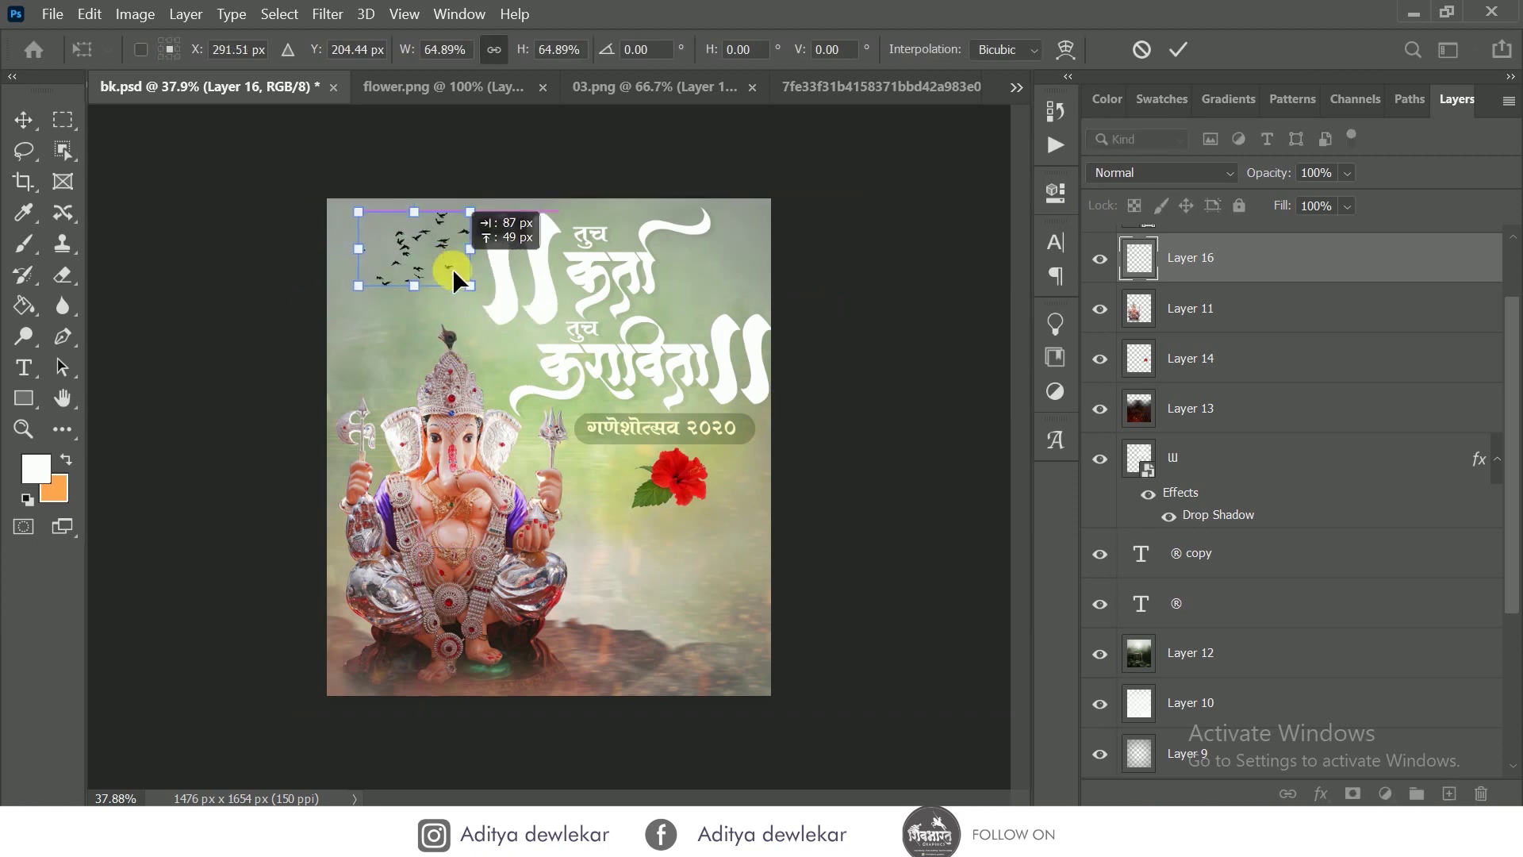
{"action": "type", "text": "291"}
{"action": "key", "text": "Return"}
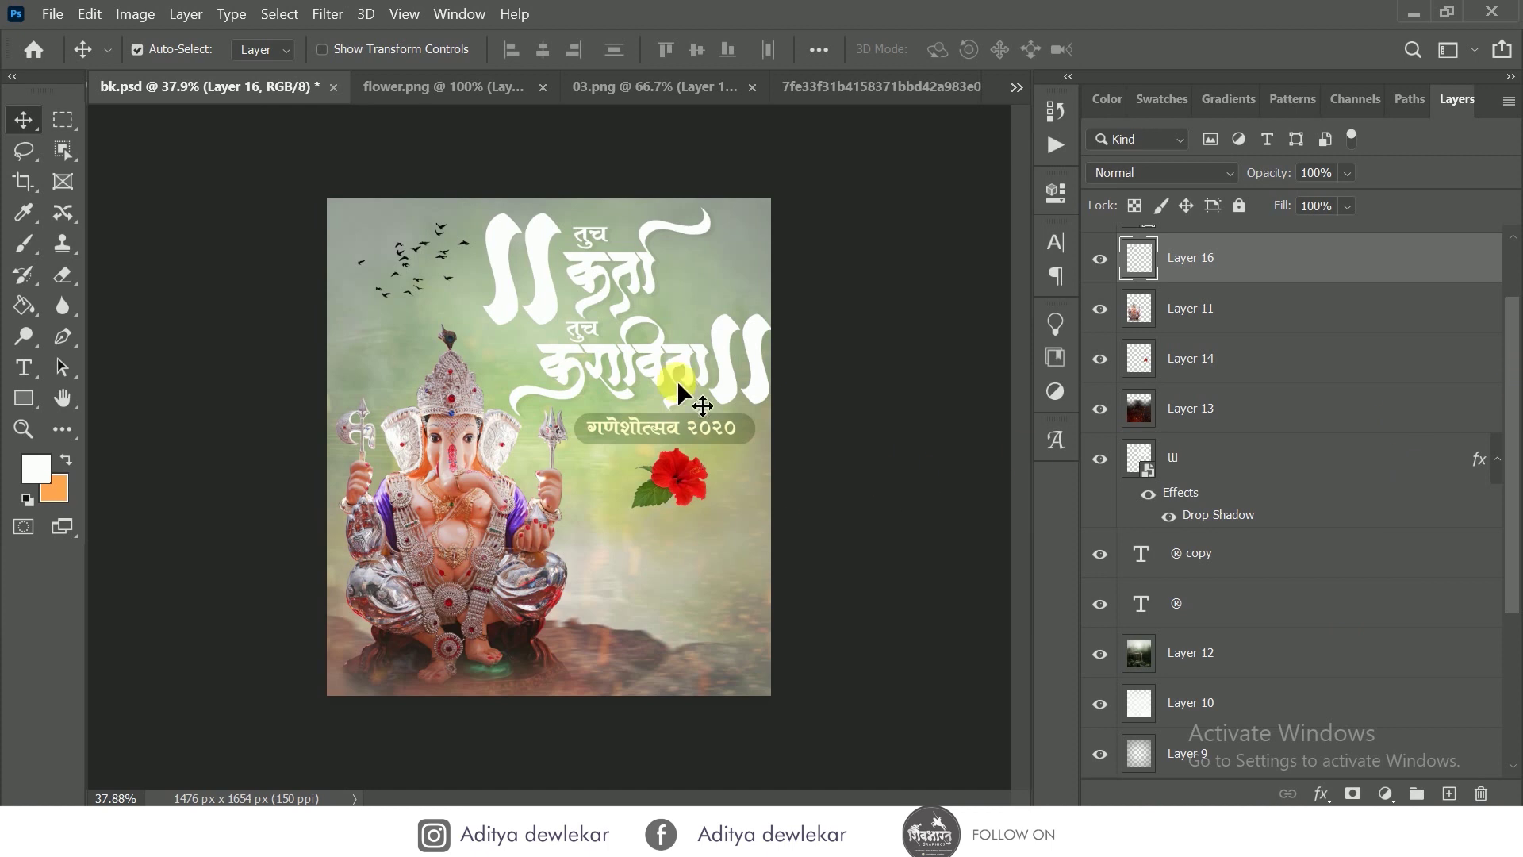
{"action": "left_click", "coordinate": [660, 428]}
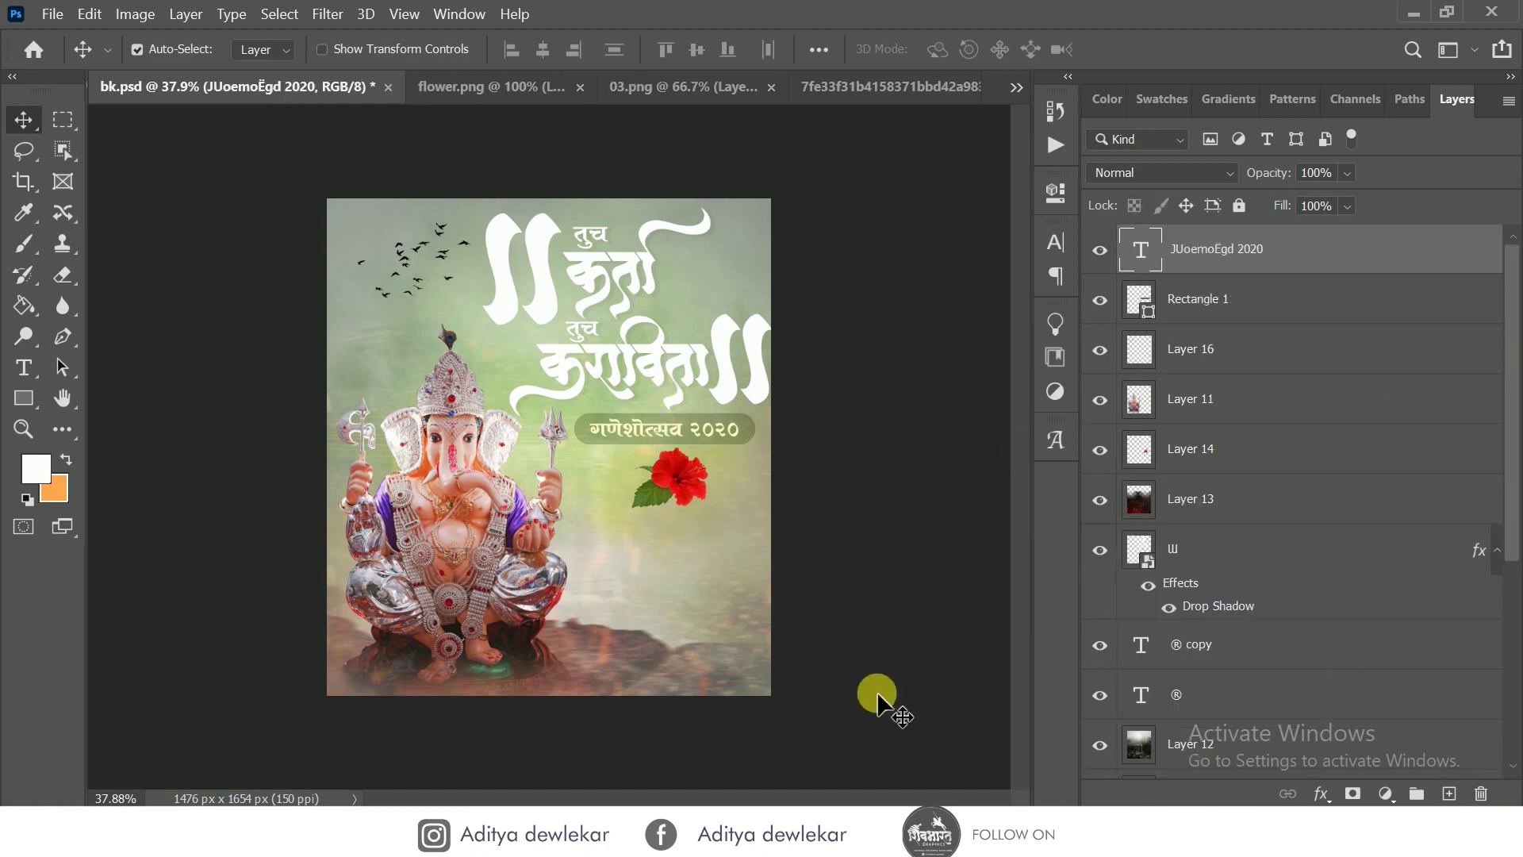
- Open the orange glow image IMG-20200405-WA0005
{"action": "left_click", "coordinate": [47, 11]}
{"action": "left_click", "coordinate": [49, 53]}
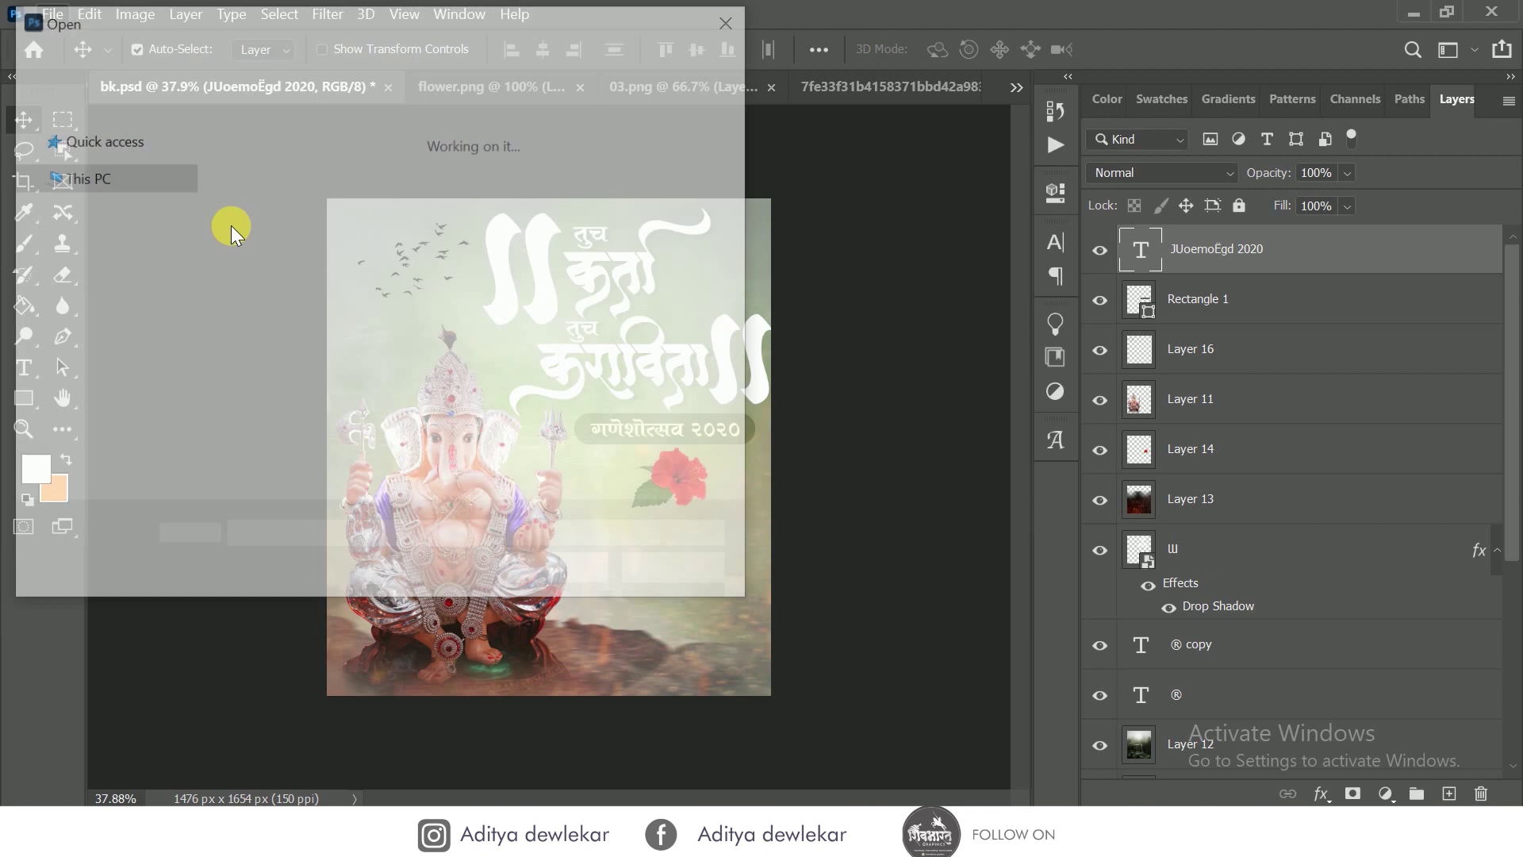
{"action": "scroll", "coordinate": [463, 297], "scroll_direction": "down", "scroll_amount": 3}
{"action": "scroll", "coordinate": [463, 296], "scroll_direction": "down", "scroll_amount": 1}
{"action": "scroll", "coordinate": [463, 296], "scroll_direction": "down", "scroll_amount": 1}
{"action": "scroll", "coordinate": [455, 282], "scroll_direction": "down", "scroll_amount": 1}
{"action": "scroll", "coordinate": [451, 294], "scroll_direction": "down", "scroll_amount": 2}
{"action": "scroll", "coordinate": [451, 297], "scroll_direction": "down", "scroll_amount": 2}
{"action": "scroll", "coordinate": [453, 296], "scroll_direction": "down", "scroll_amount": 2}
{"action": "scroll", "coordinate": [457, 293], "scroll_direction": "down", "scroll_amount": 2}
{"action": "scroll", "coordinate": [548, 397], "scroll_direction": "down", "scroll_amount": 3}
{"action": "scroll", "coordinate": [556, 400], "scroll_direction": "up", "scroll_amount": 3}
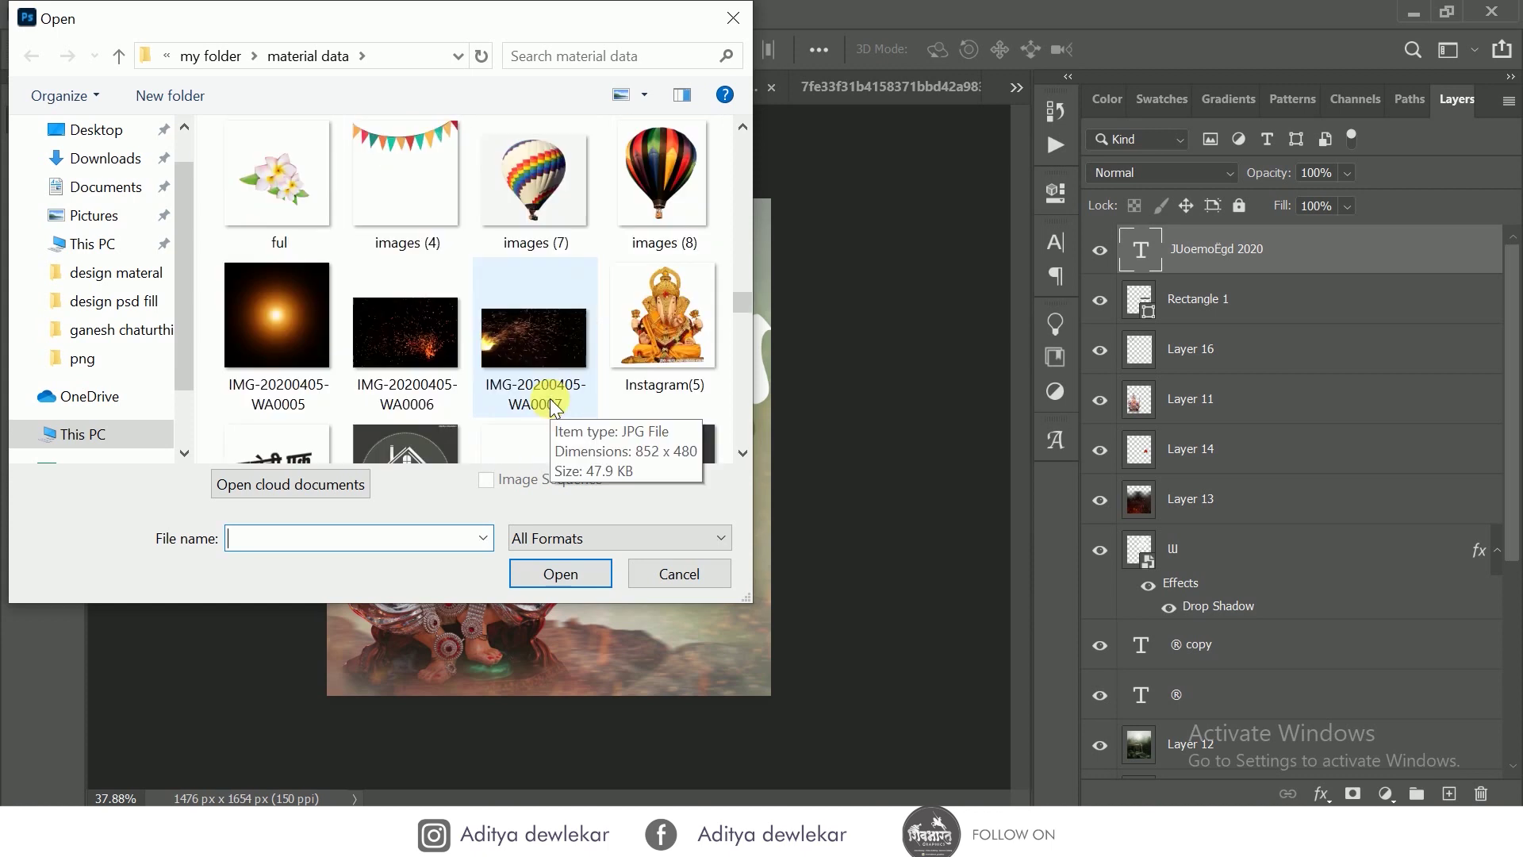
{"action": "scroll", "coordinate": [577, 429], "scroll_direction": "down", "scroll_amount": 1}
{"action": "left_click", "coordinate": [277, 218]}
{"action": "left_click", "coordinate": [559, 573]}
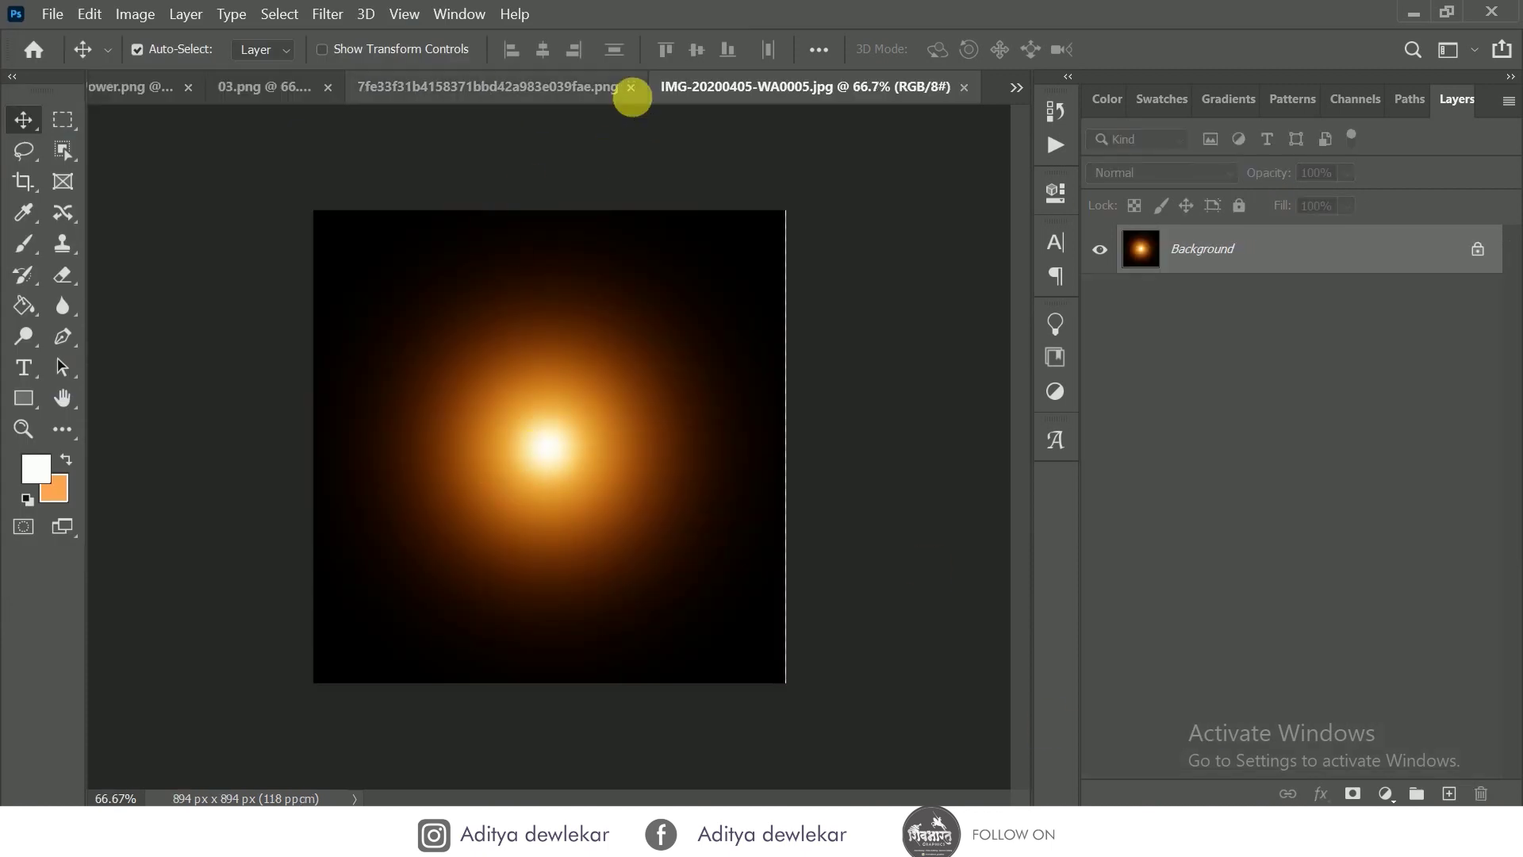
- Close the 03.png rock and flower.png documents
{"action": "left_click", "coordinate": [600, 87]}
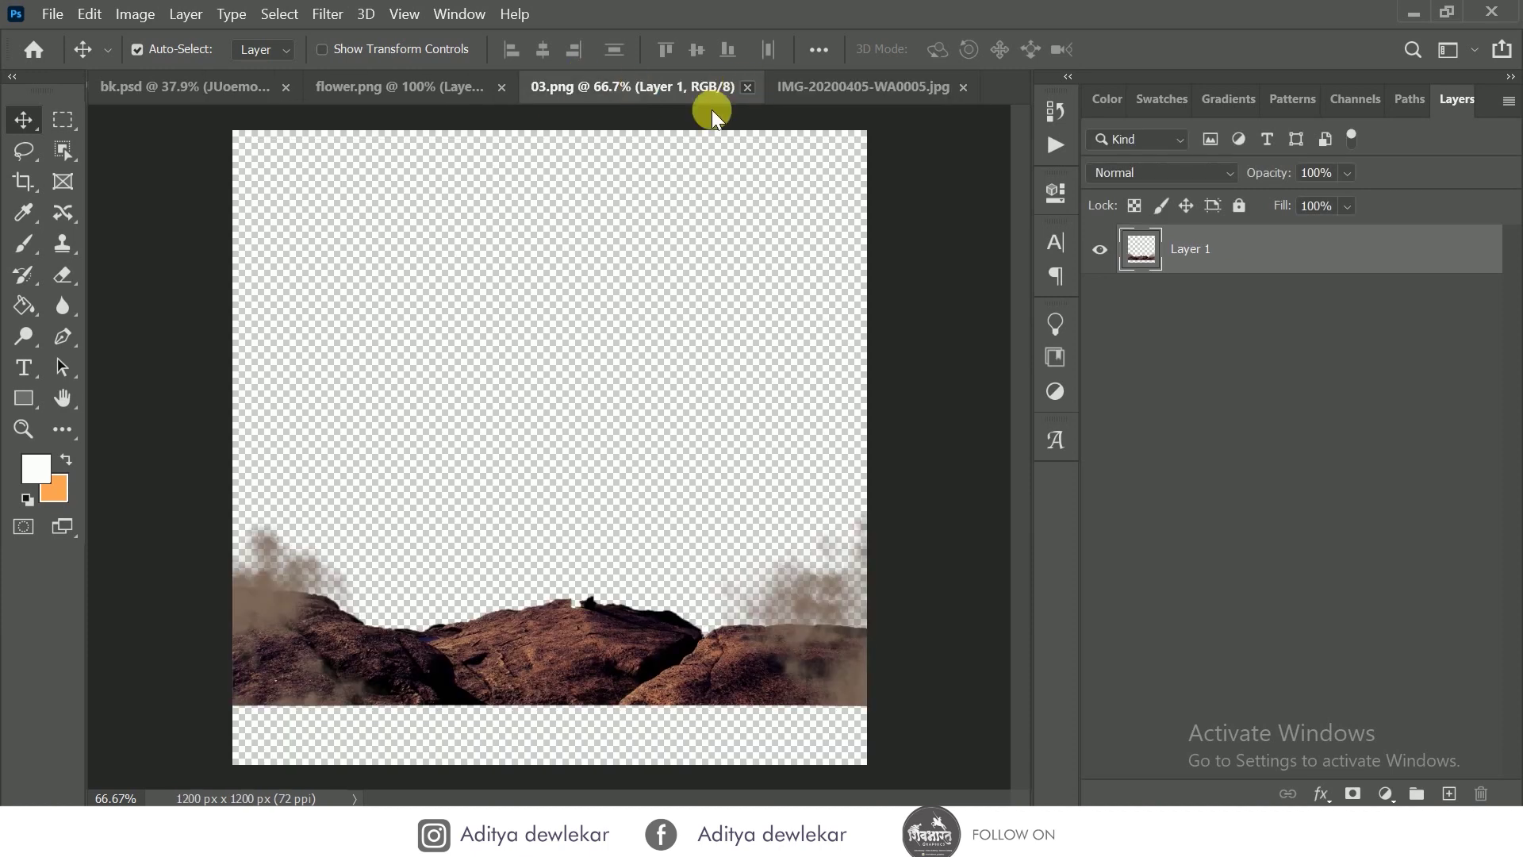
{"action": "left_click", "coordinate": [747, 87]}
{"action": "left_click", "coordinate": [633, 87]}
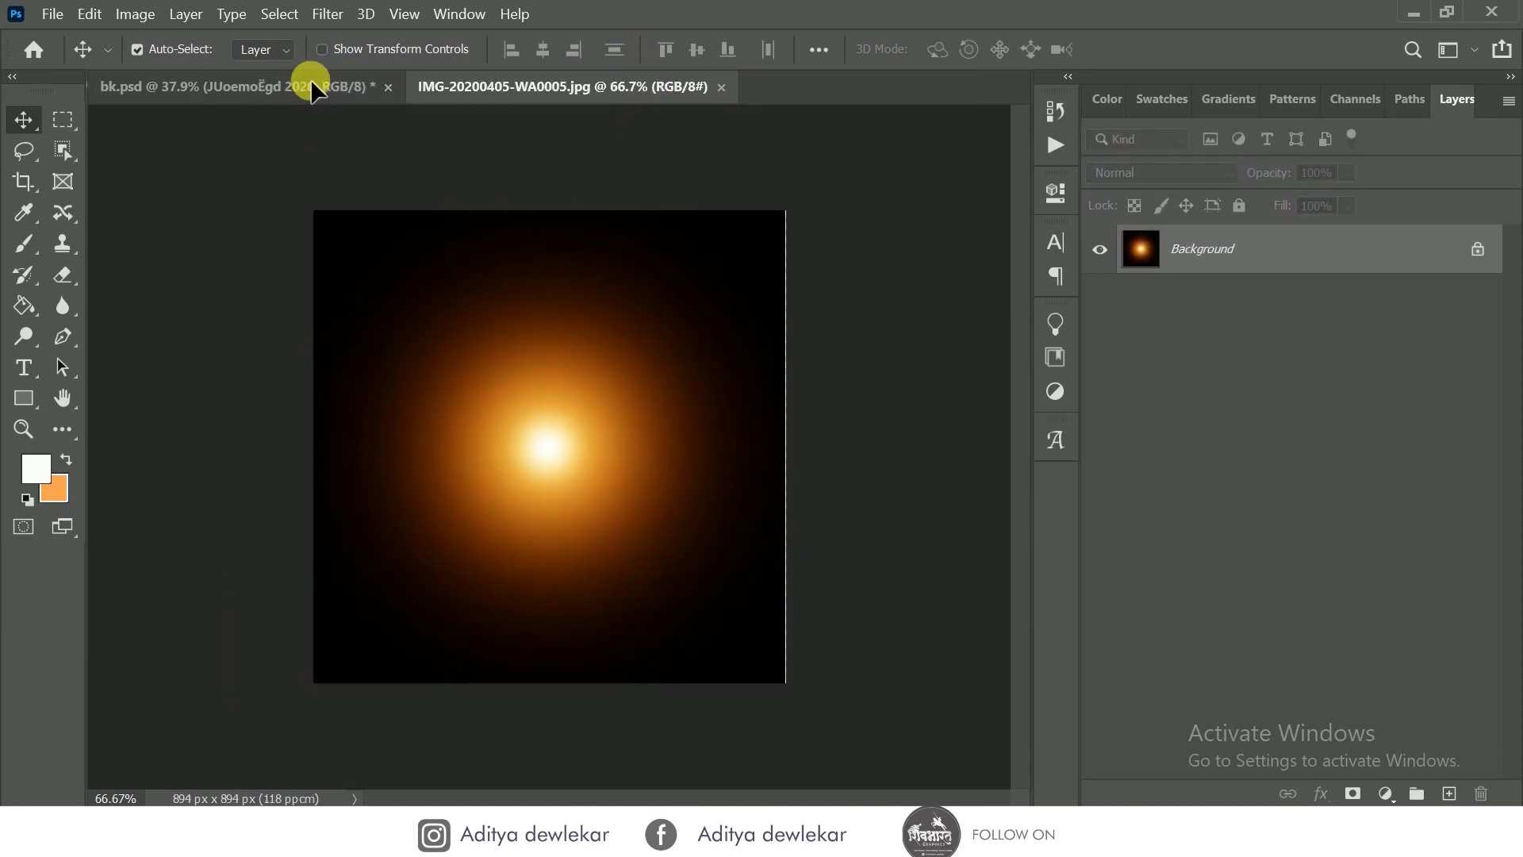
- Drop the glow into bk.psd as Layer 17, set it to Screen, and hide it
{"action": "left_click_drag", "start_coordinate": [311, 79], "coordinate": [592, 456]}
{"action": "mouse_move", "coordinate": [430, 451]}
{"action": "left_mouse_down"}
{"action": "mouse_move", "coordinate": [491, 389]}
{"action": "mouse_move", "coordinate": [475, 533]}
{"action": "left_mouse_up"}
{"action": "left_click", "coordinate": [1160, 172]}
{"action": "left_click", "coordinate": [1114, 376]}
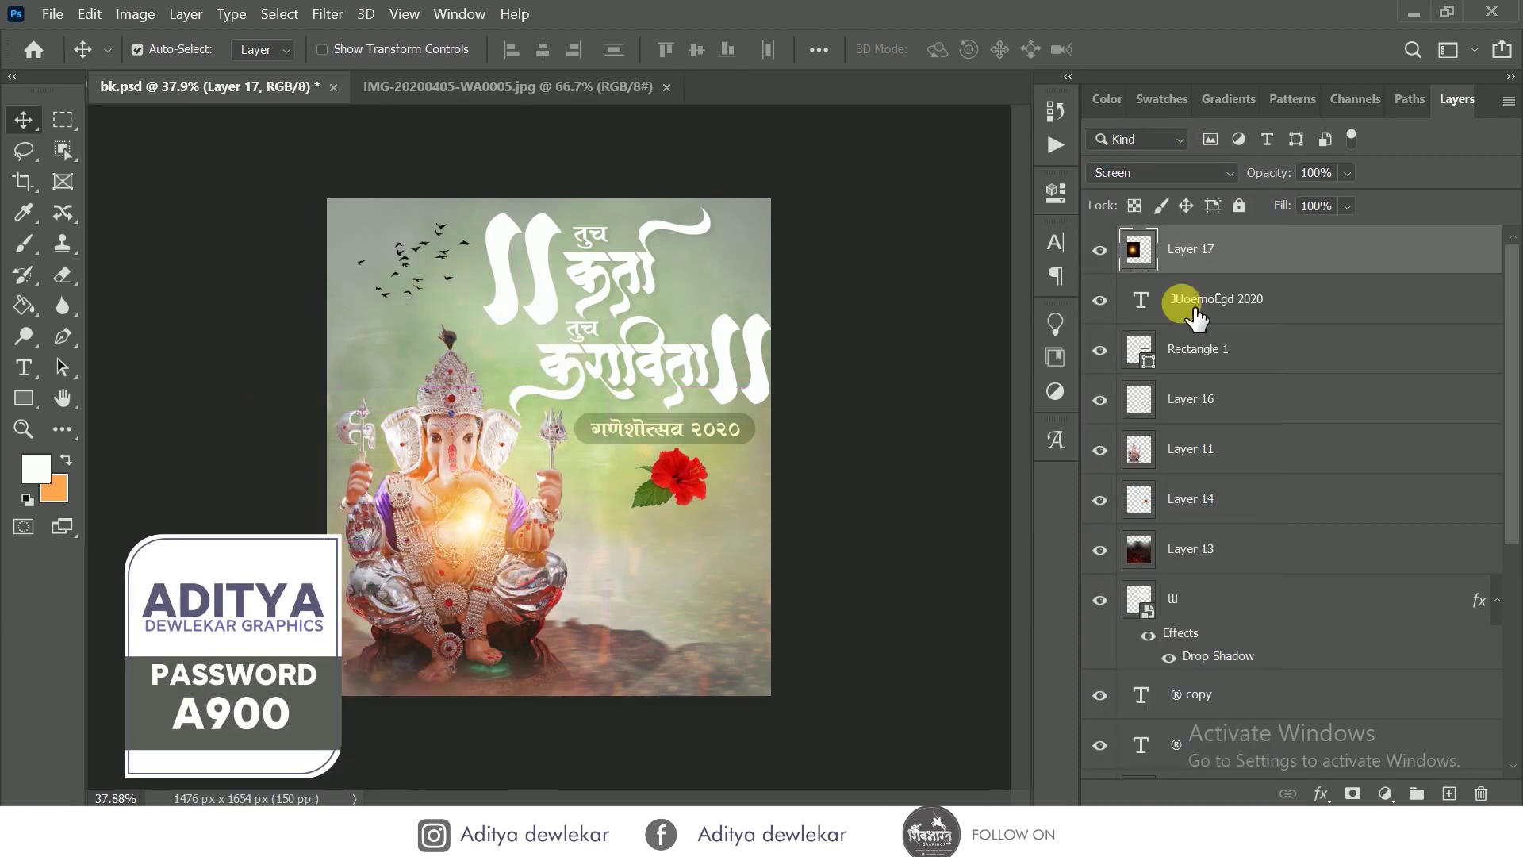
{"action": "left_click", "coordinate": [1100, 249]}
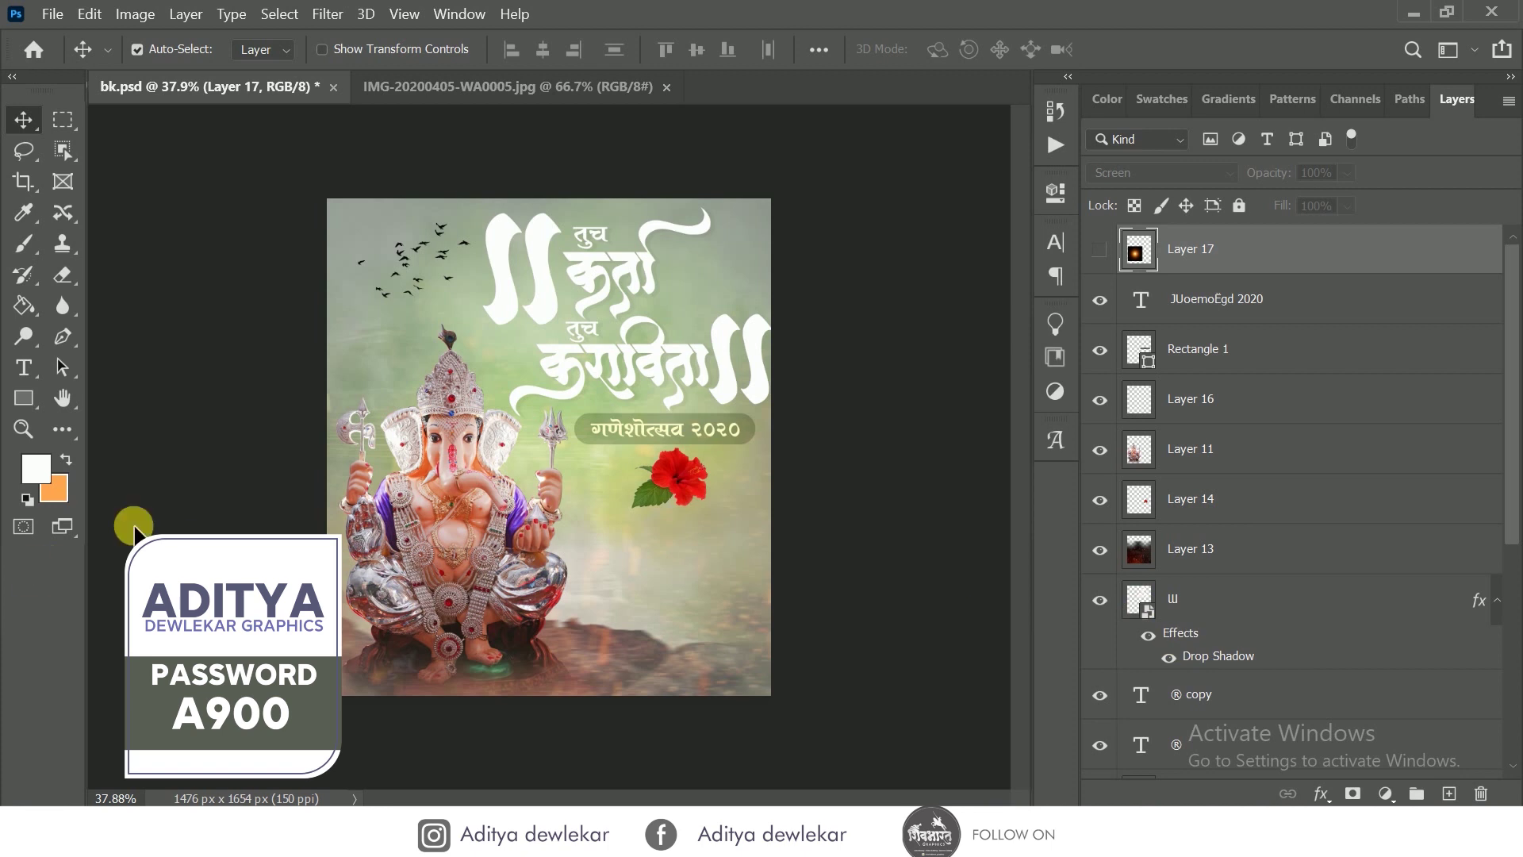